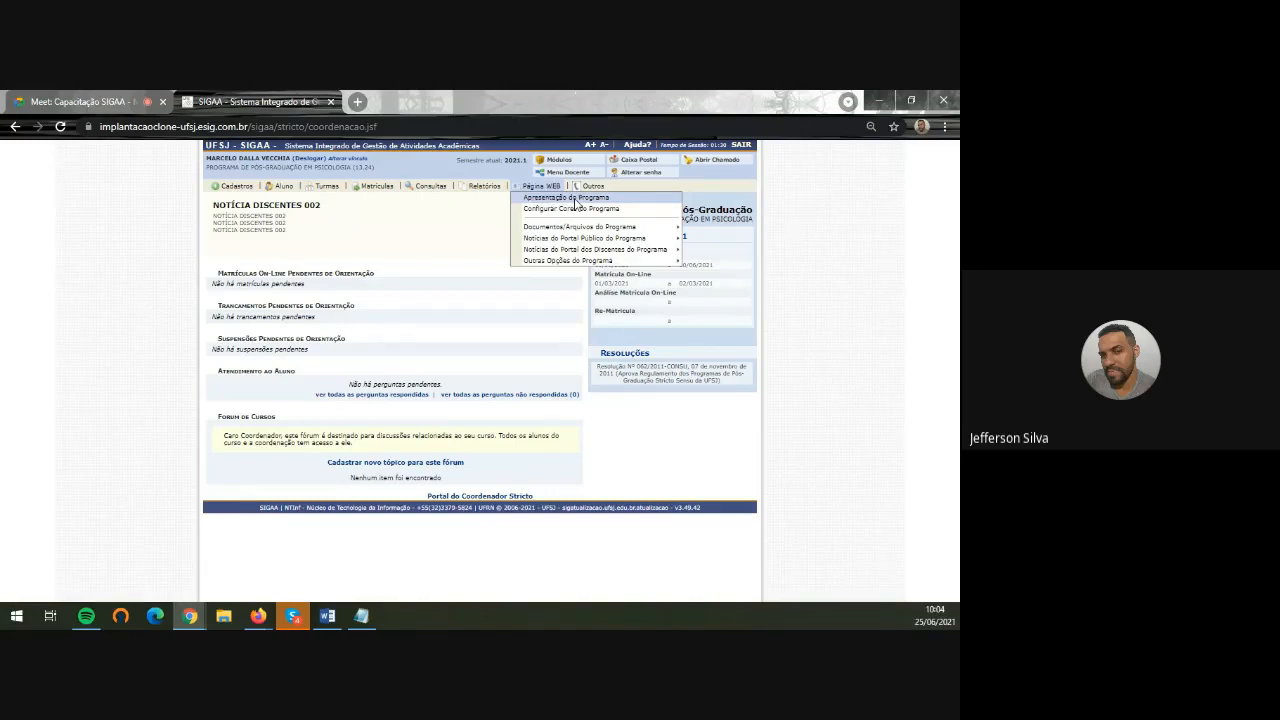
Open the form for changing the coordination's contact details and review its e-mail and telephone fields
{"action": "mouse_move", "coordinate": [593, 232]}
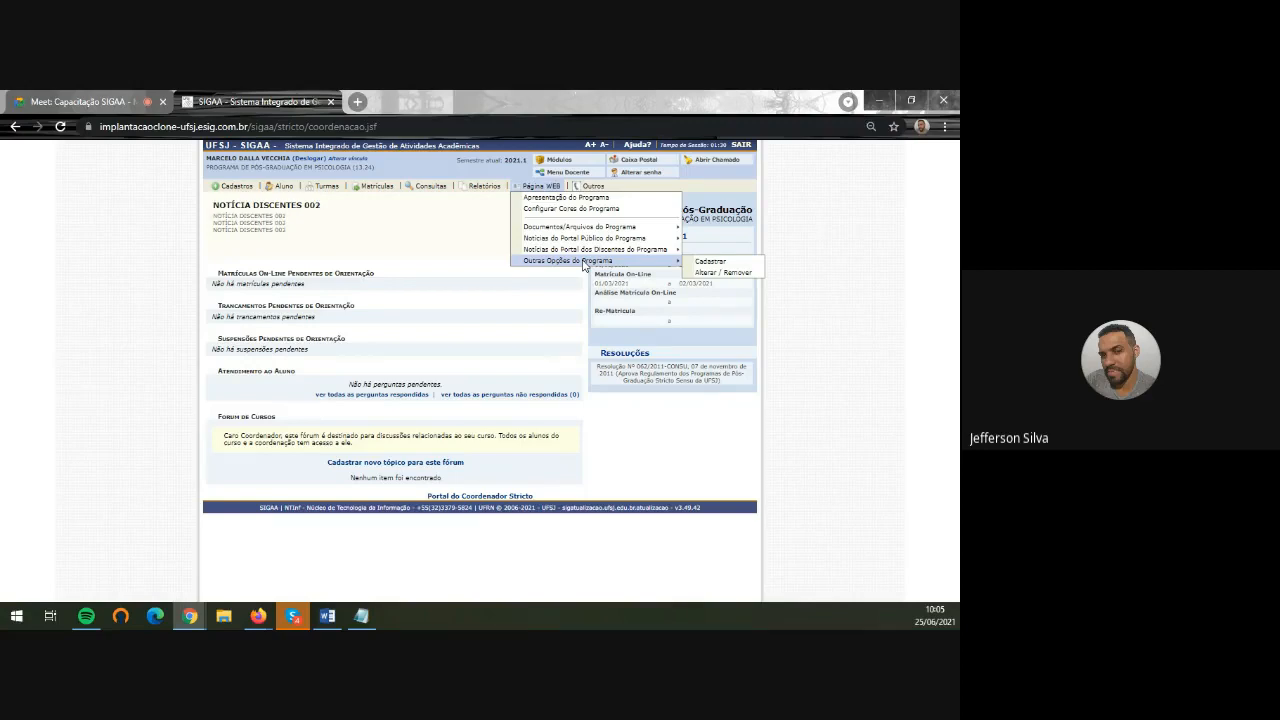
{"action": "mouse_move", "coordinate": [530, 190]}
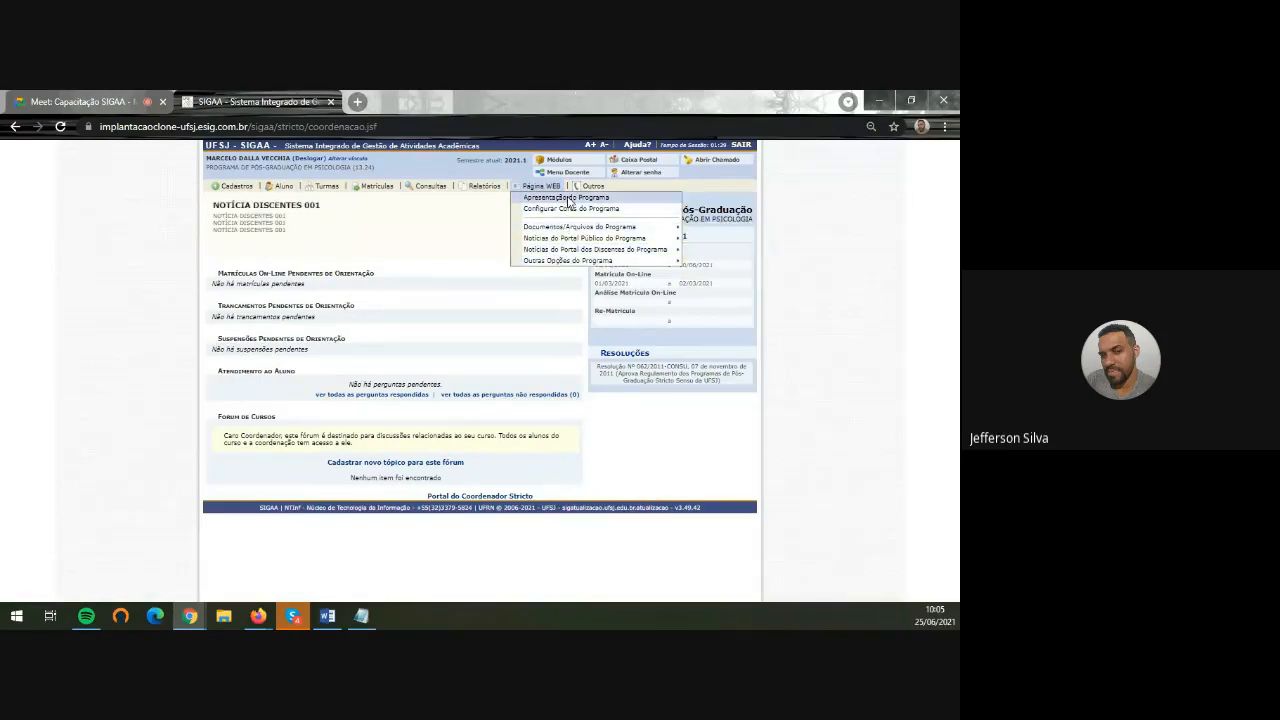
{"action": "mouse_move", "coordinate": [601, 192]}
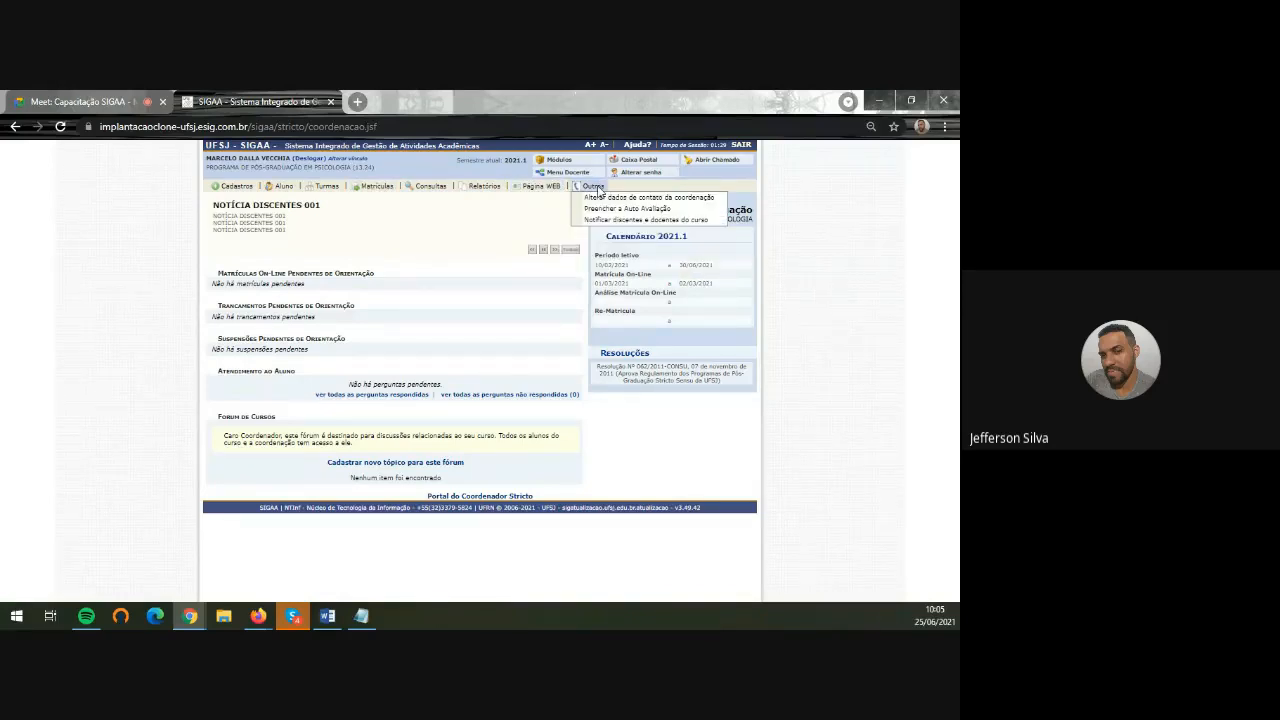
{"action": "left_click", "coordinate": [644, 199]}
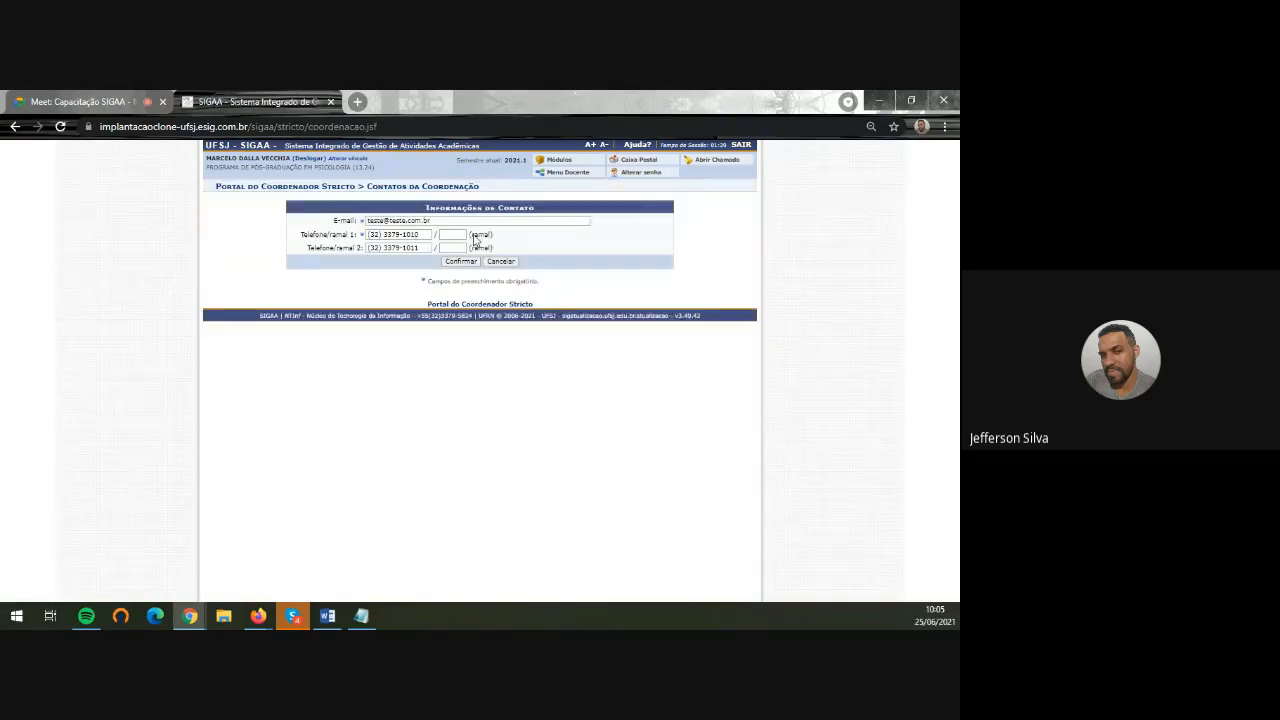
{"action": "left_click_drag", "start_coordinate": [440, 220], "coordinate": [569, 259]}
{"action": "left_click", "coordinate": [555, 246]}
{"action": "left_click_drag", "start_coordinate": [331, 220], "coordinate": [296, 252]}
Copy the coordinator portal's address, open it in Microsoft Edge and maximize that window
{"action": "left_click", "coordinate": [397, 126]}
{"action": "key", "text": "ctrl+c"}
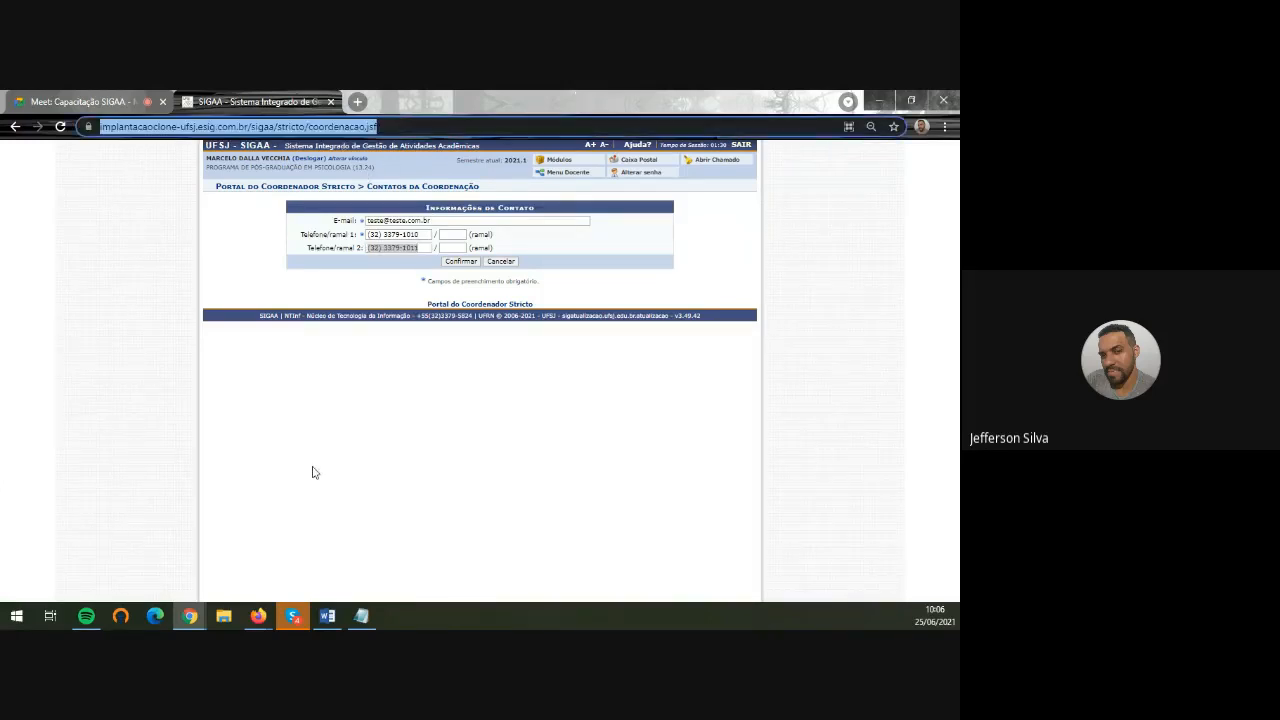
{"action": "left_click", "coordinate": [163, 617]}
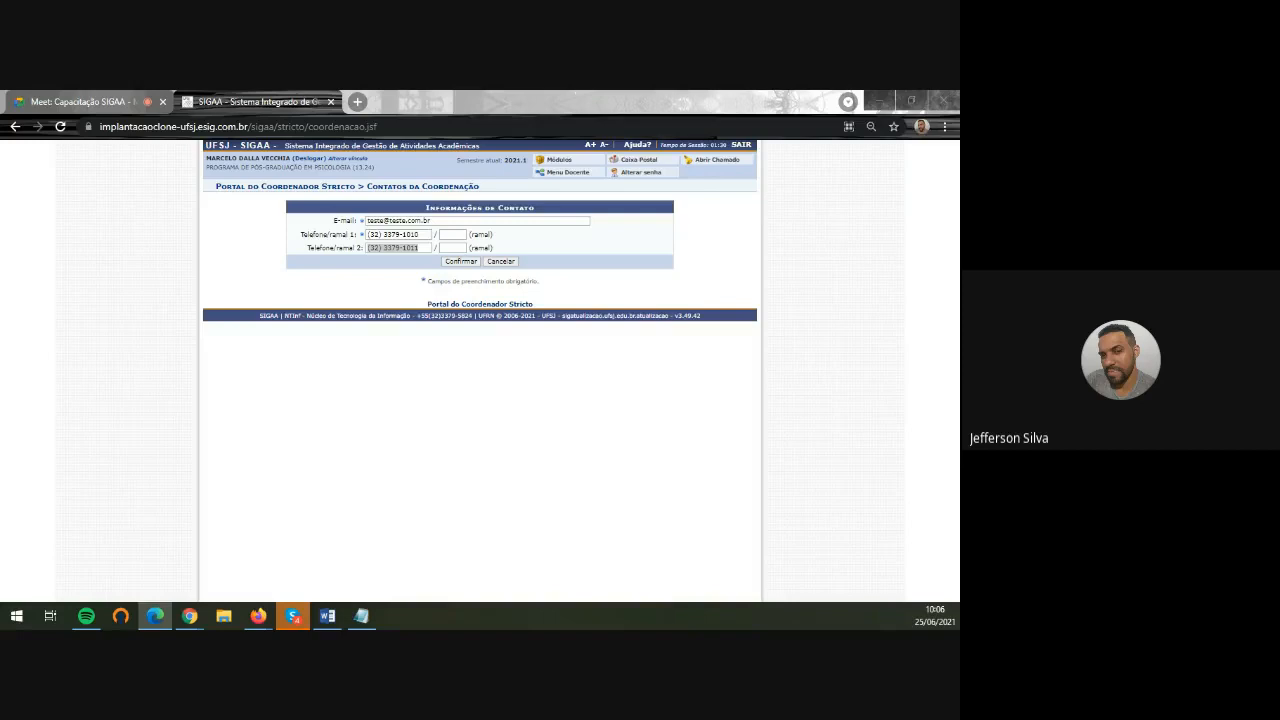
{"action": "key", "text": "ctrl+v"}
{"action": "key", "text": "Return"}
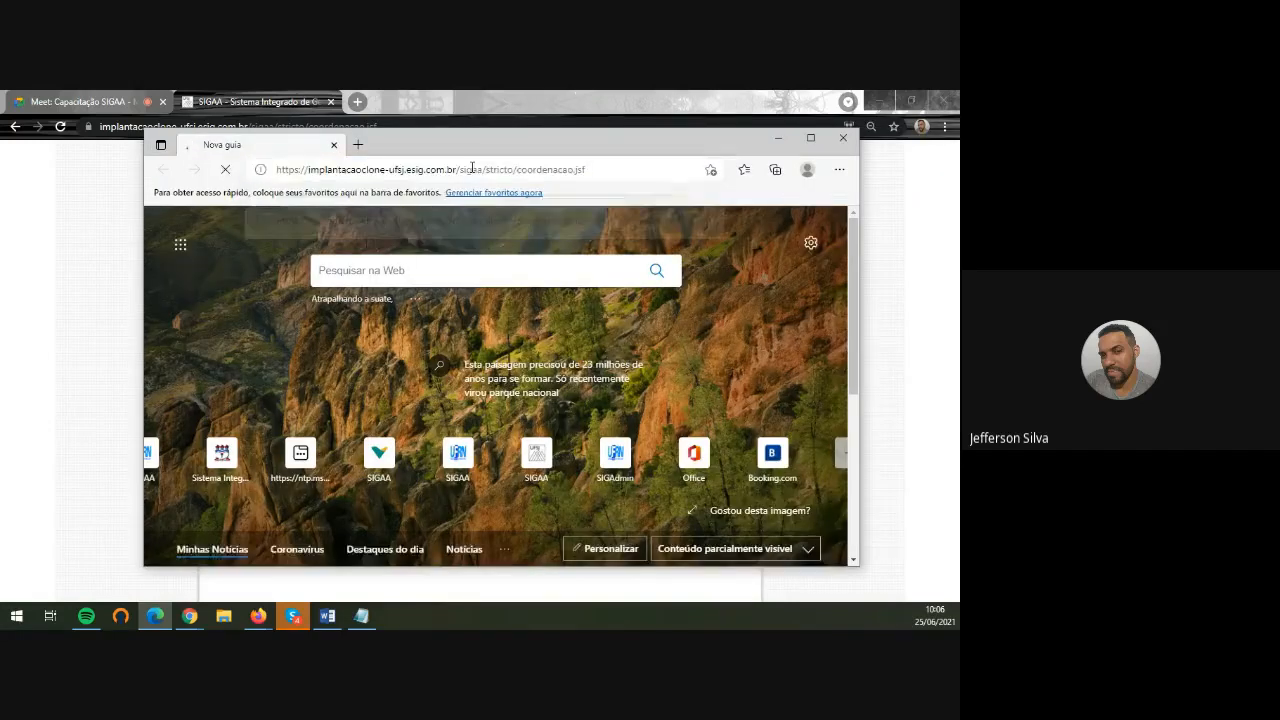
{"action": "left_click", "coordinate": [622, 246]}
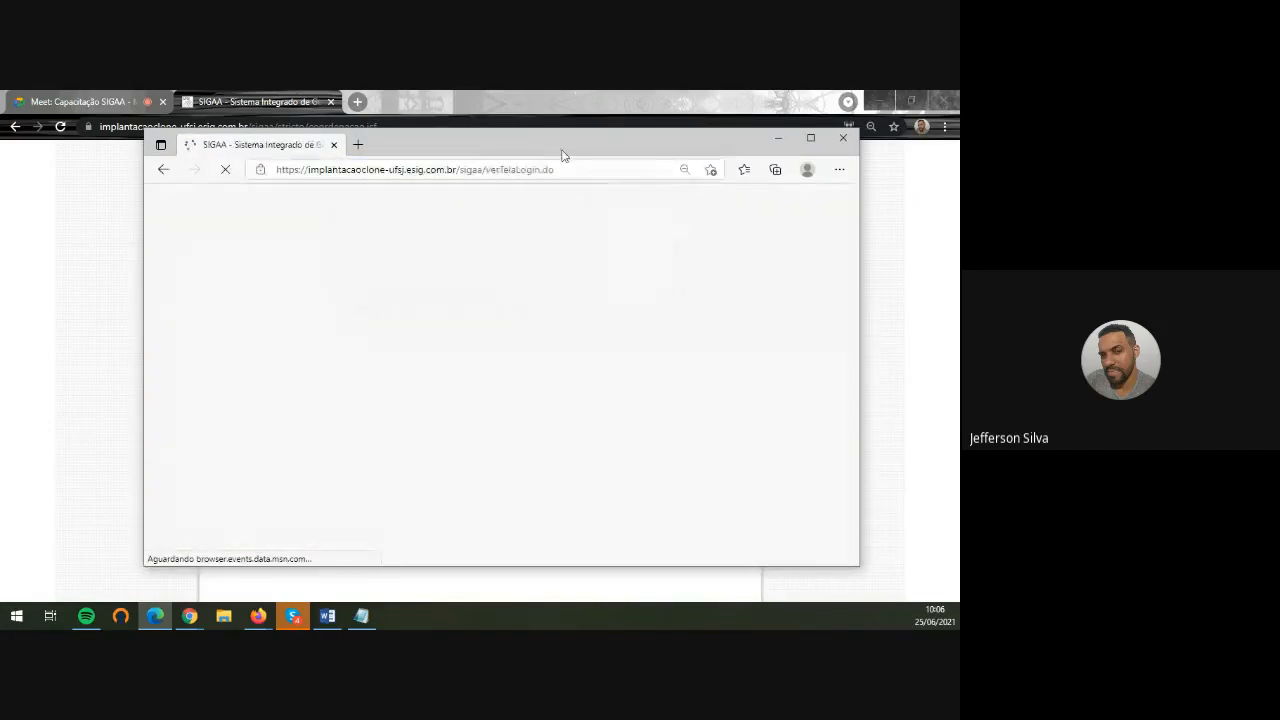
{"action": "double_click", "coordinate": [557, 150]}
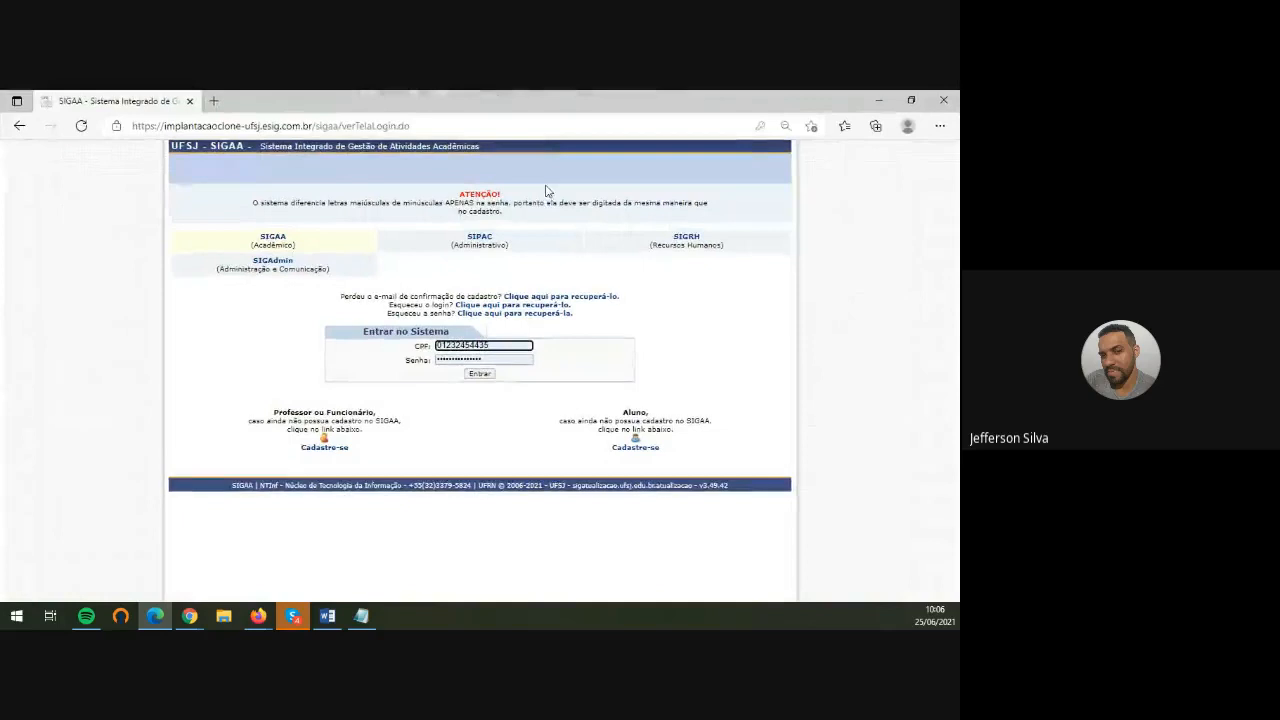
Change the address so it ends in /sigaa/public and load the public SIGAA portal
{"action": "left_click", "coordinate": [408, 125]}
{"action": "left_click_drag", "start_coordinate": [410, 126], "coordinate": [342, 129]}
{"action": "type", "text": "public"}
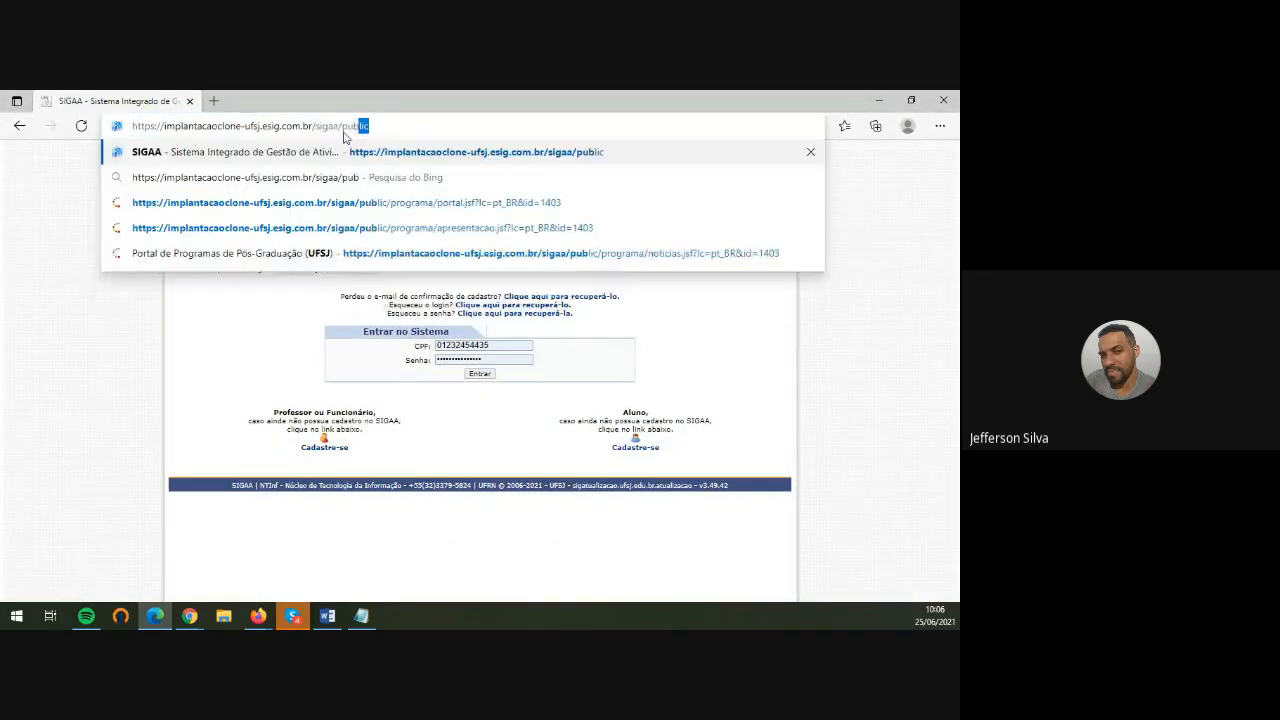
{"action": "key", "text": "Return"}
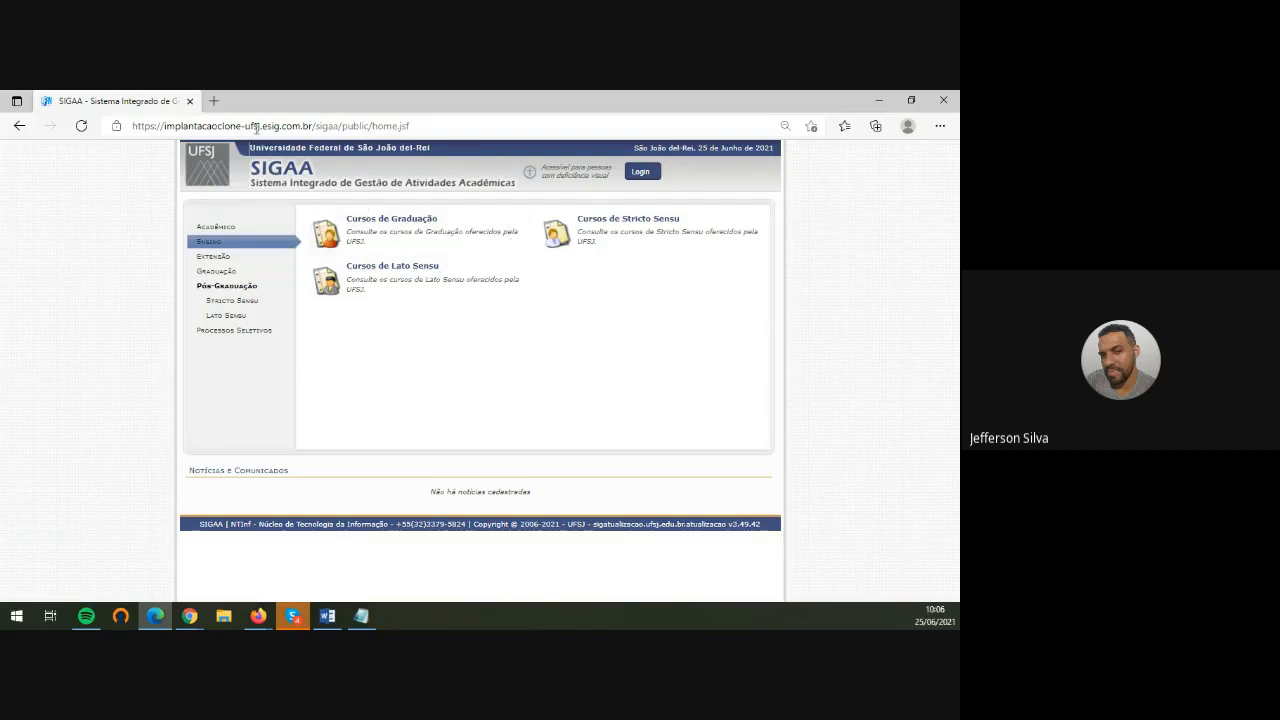
Open the Stricto Sensu search for Programas de Pós-Graduação and list the programs of all centers
{"action": "left_click", "coordinate": [232, 301]}
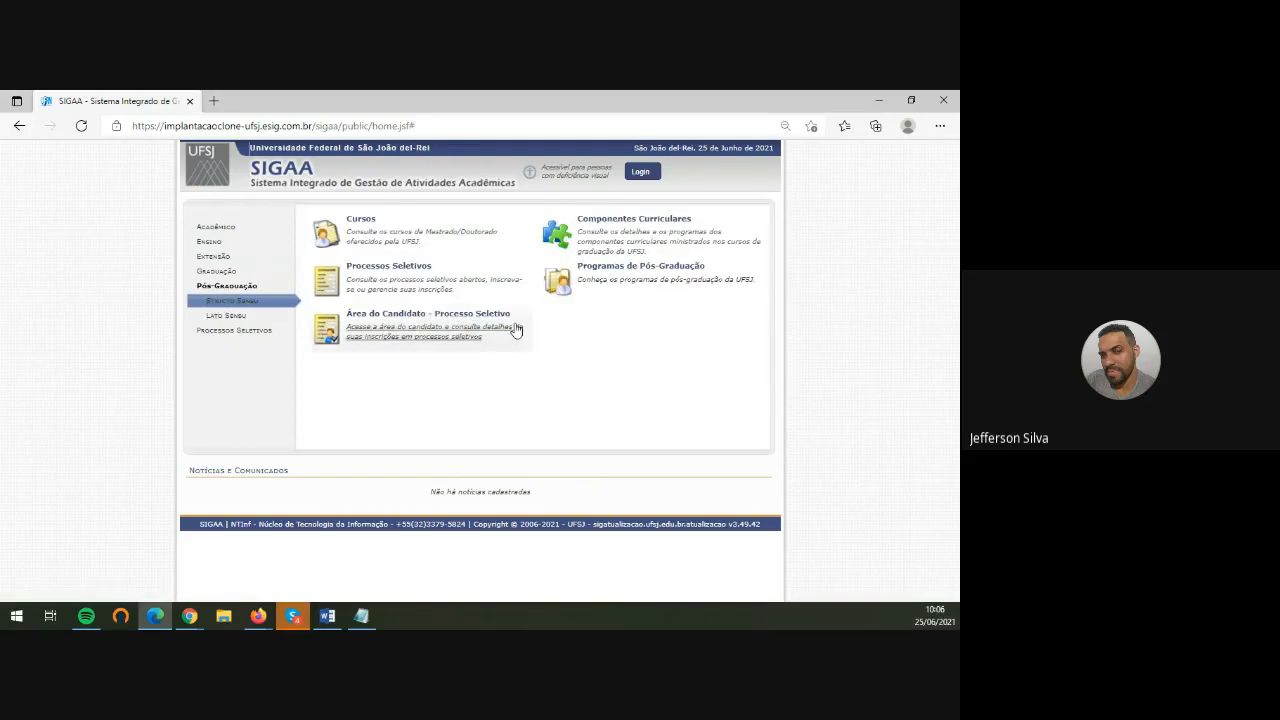
{"action": "left_click", "coordinate": [657, 289]}
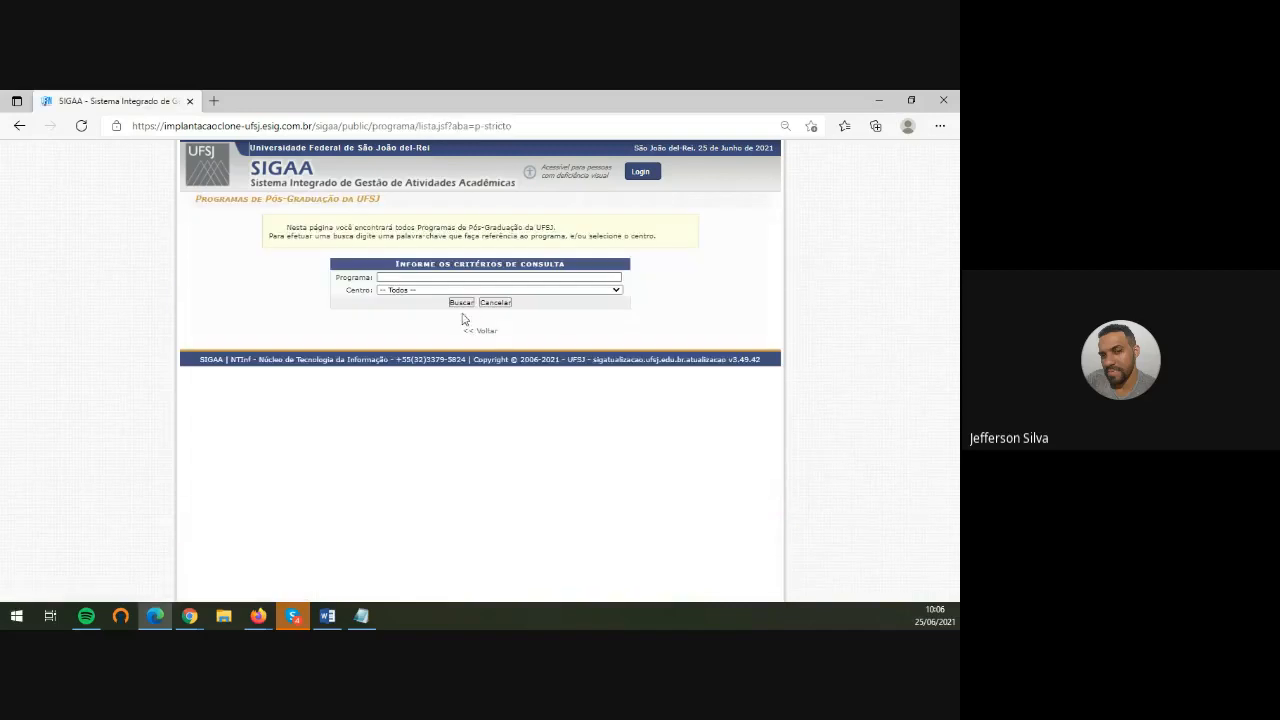
{"action": "left_click", "coordinate": [490, 290]}
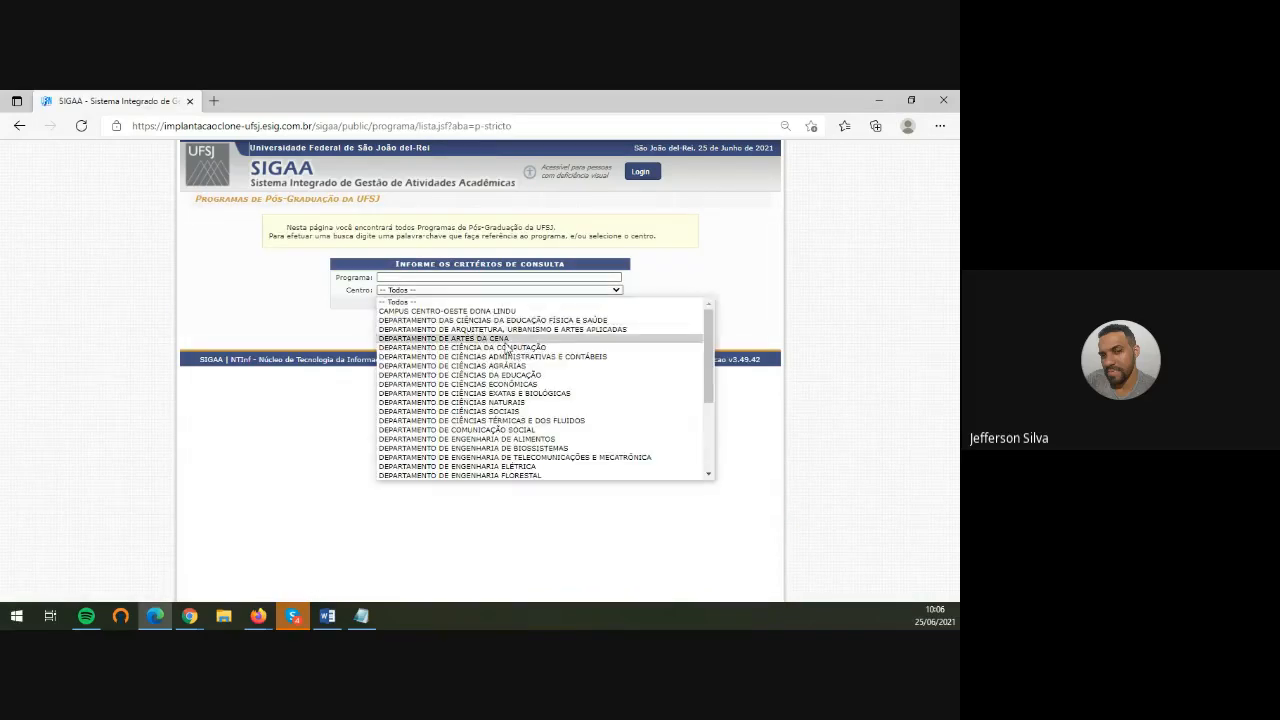
{"action": "scroll", "coordinate": [515, 365], "scroll_direction": "down", "scroll_amount": 5}
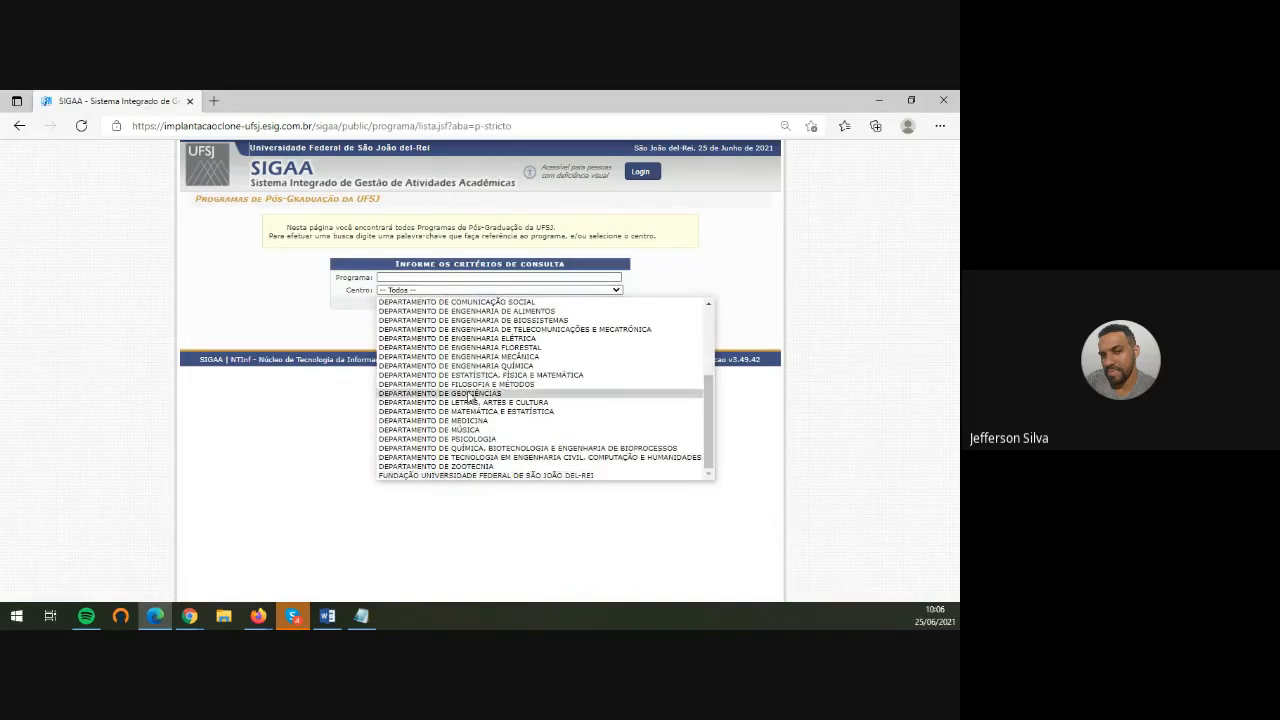
{"action": "scroll", "coordinate": [472, 382], "scroll_direction": "up", "scroll_amount": 5}
{"action": "scroll", "coordinate": [472, 382], "scroll_direction": "up", "scroll_amount": 1}
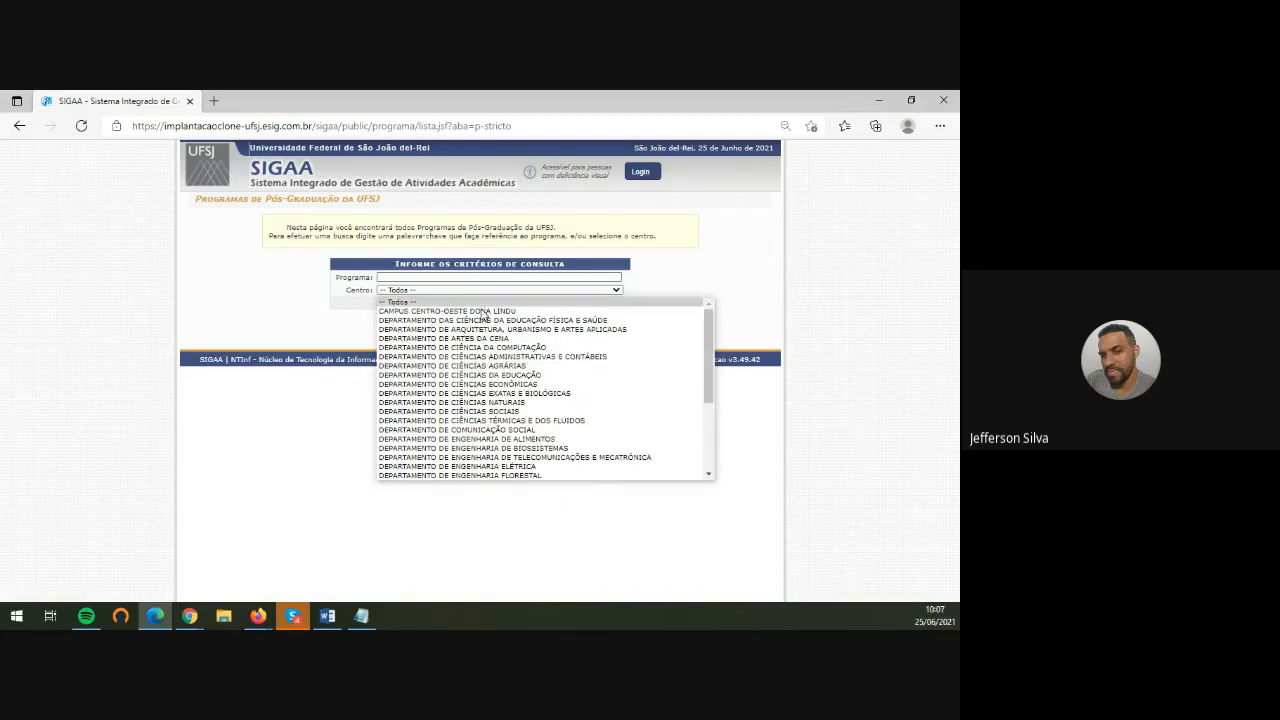
{"action": "scroll", "coordinate": [483, 330], "scroll_direction": "down", "scroll_amount": 5}
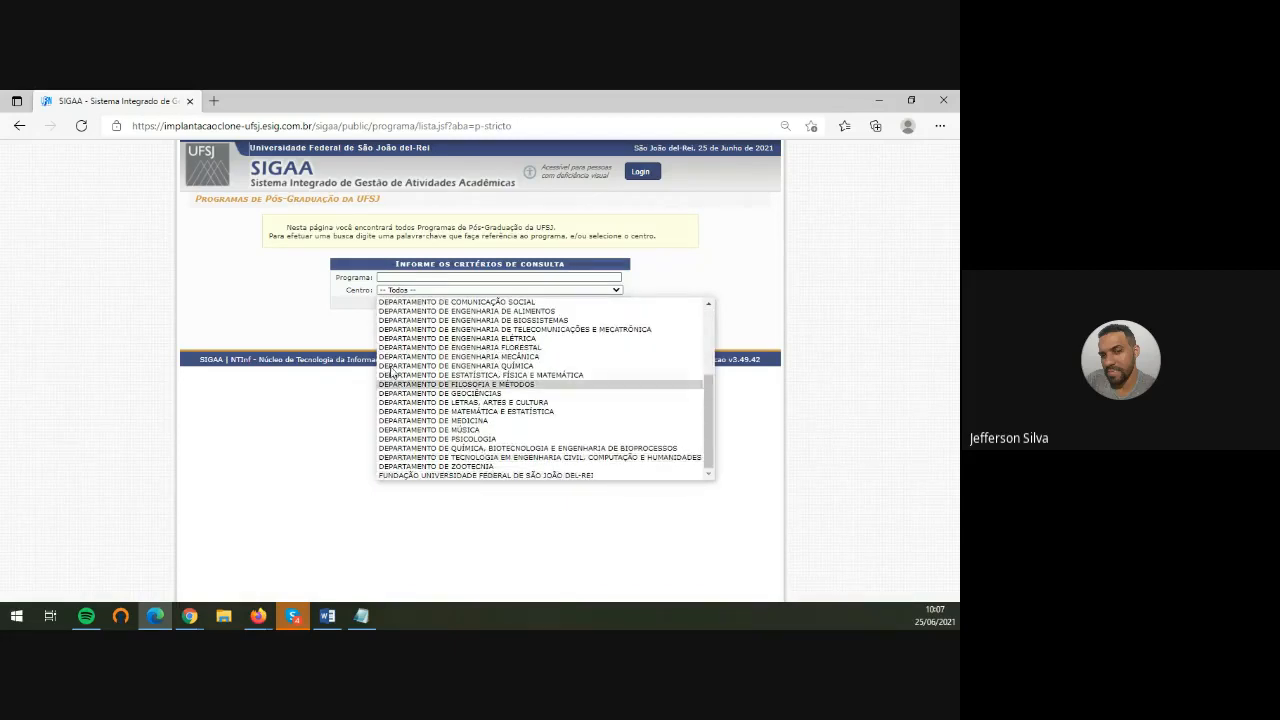
{"action": "left_click", "coordinate": [240, 298]}
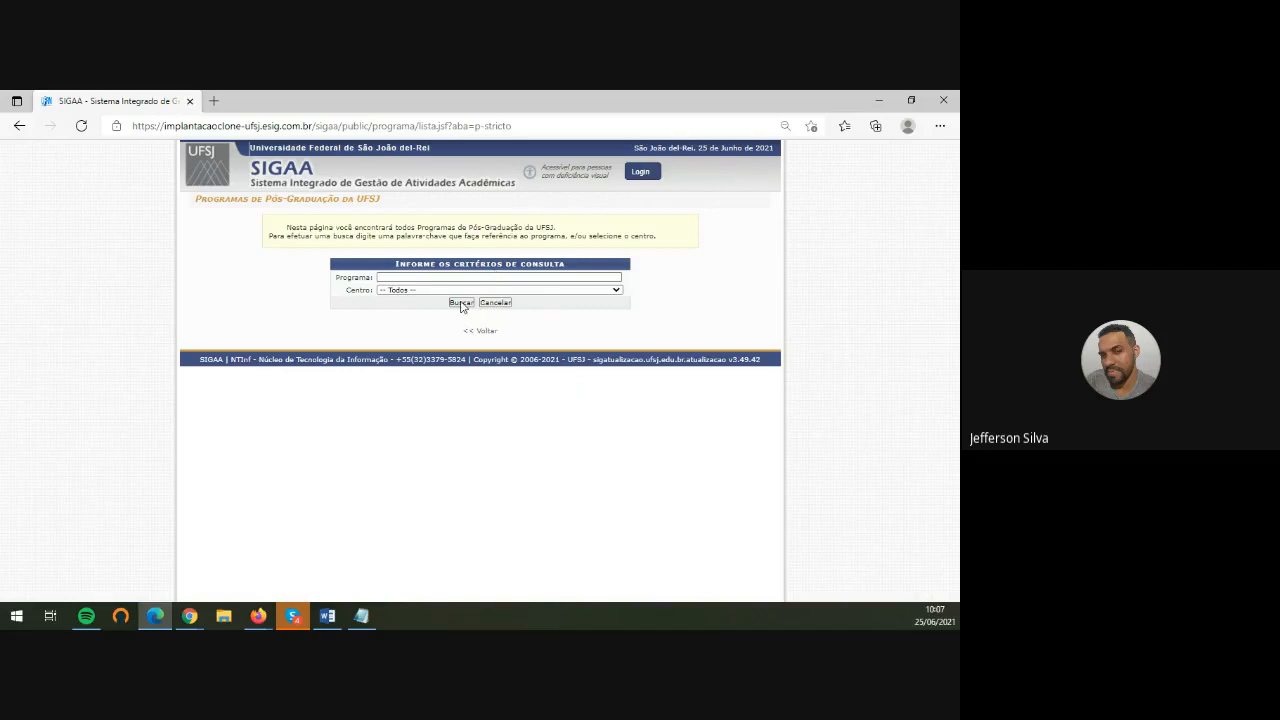
{"action": "left_click", "coordinate": [460, 303]}
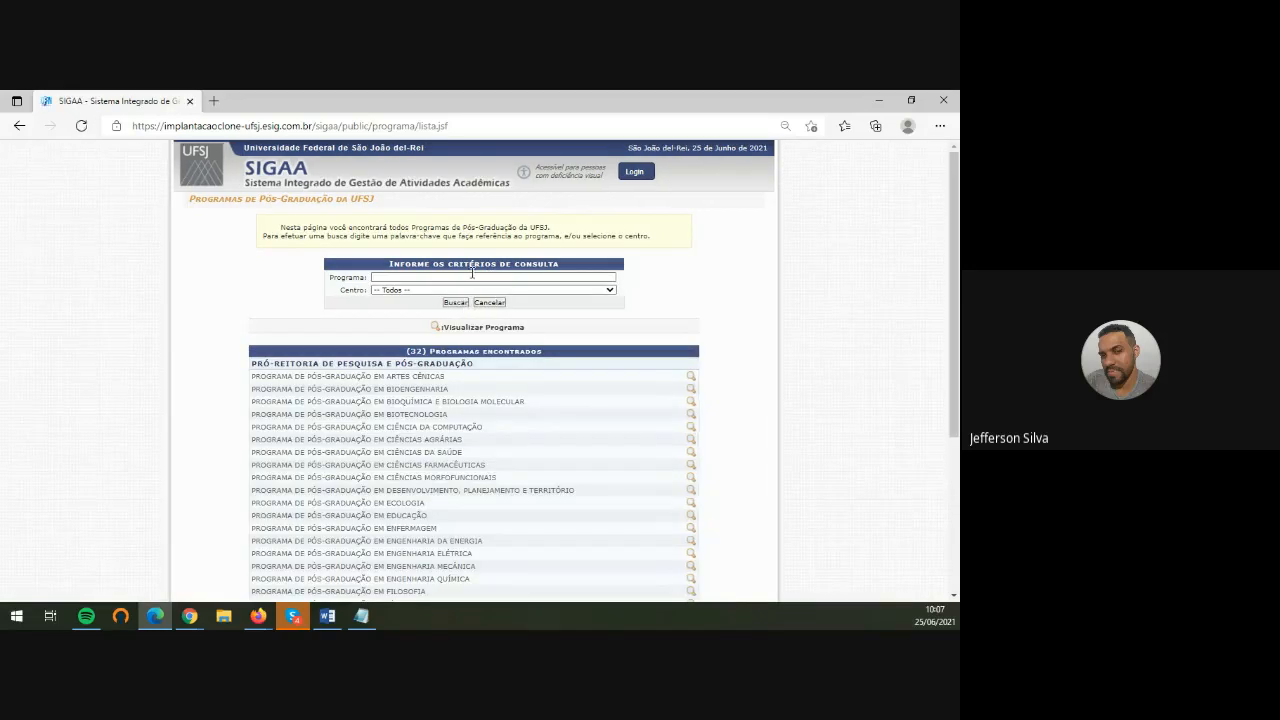
Open the public page of the Programa de Pós-Graduação em Psicologia from the program list
{"action": "scroll", "coordinate": [543, 390], "scroll_direction": "down", "scroll_amount": 2}
{"action": "scroll", "coordinate": [450, 370], "scroll_direction": "up", "scroll_amount": 1}
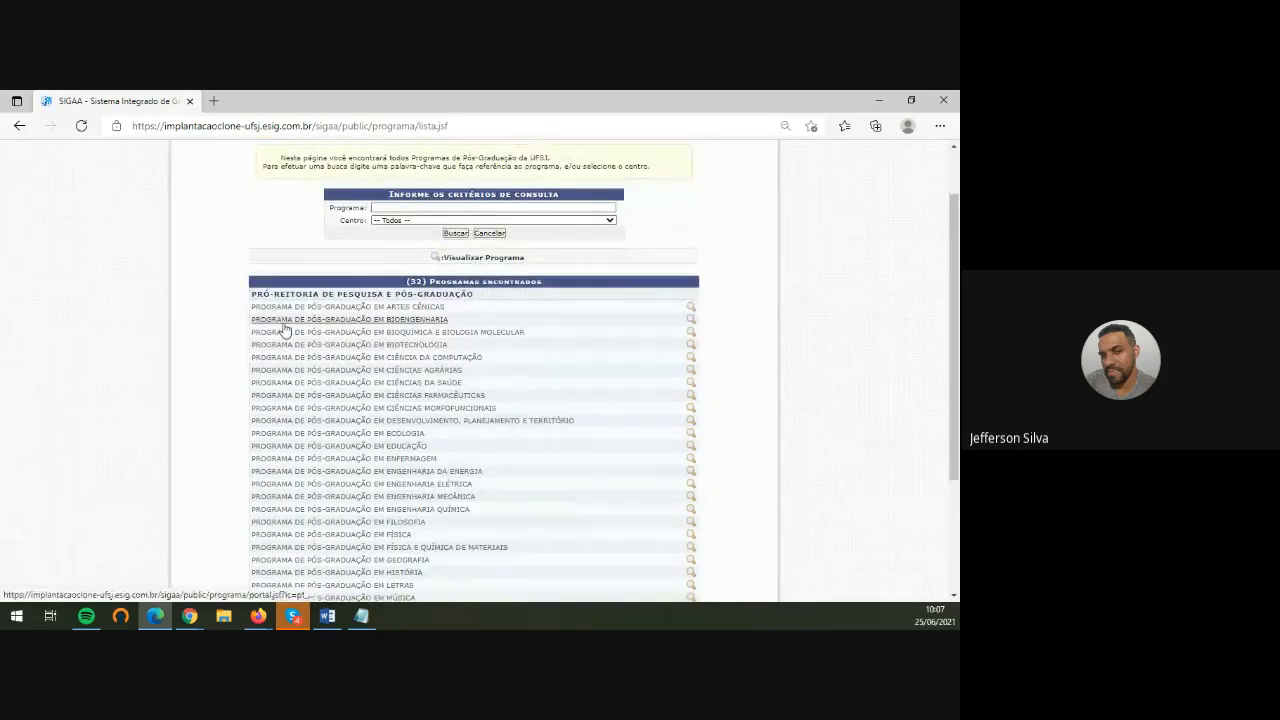
{"action": "scroll", "coordinate": [359, 343], "scroll_direction": "down", "scroll_amount": 2}
{"action": "scroll", "coordinate": [359, 343], "scroll_direction": "down", "scroll_amount": 1}
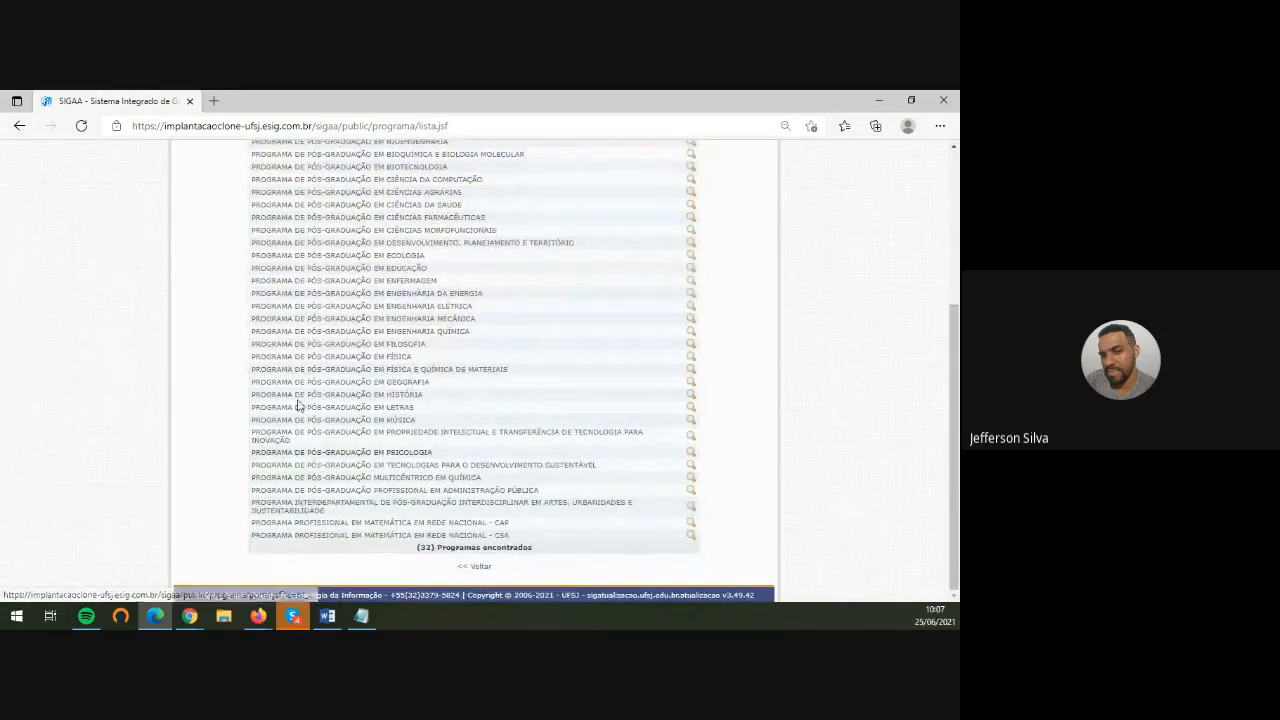
{"action": "left_click", "coordinate": [396, 456]}
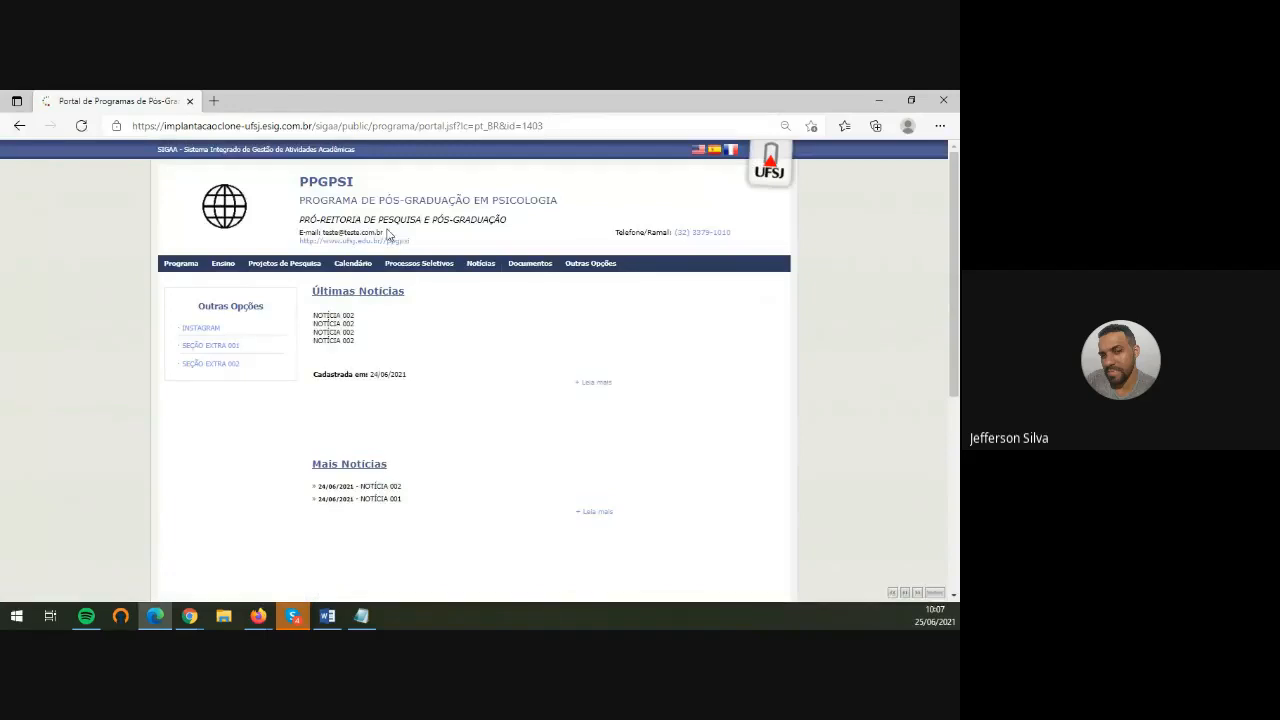
Examine the e-mail and telephone/extension details in the header of the program's public page
{"action": "left_click_drag", "start_coordinate": [386, 230], "coordinate": [291, 230]}
{"action": "left_click", "coordinate": [387, 230]}
{"action": "left_click_drag", "start_coordinate": [385, 236], "coordinate": [333, 232]}
{"action": "left_click", "coordinate": [390, 237]}
{"action": "left_click_drag", "start_coordinate": [739, 236], "coordinate": [619, 231]}
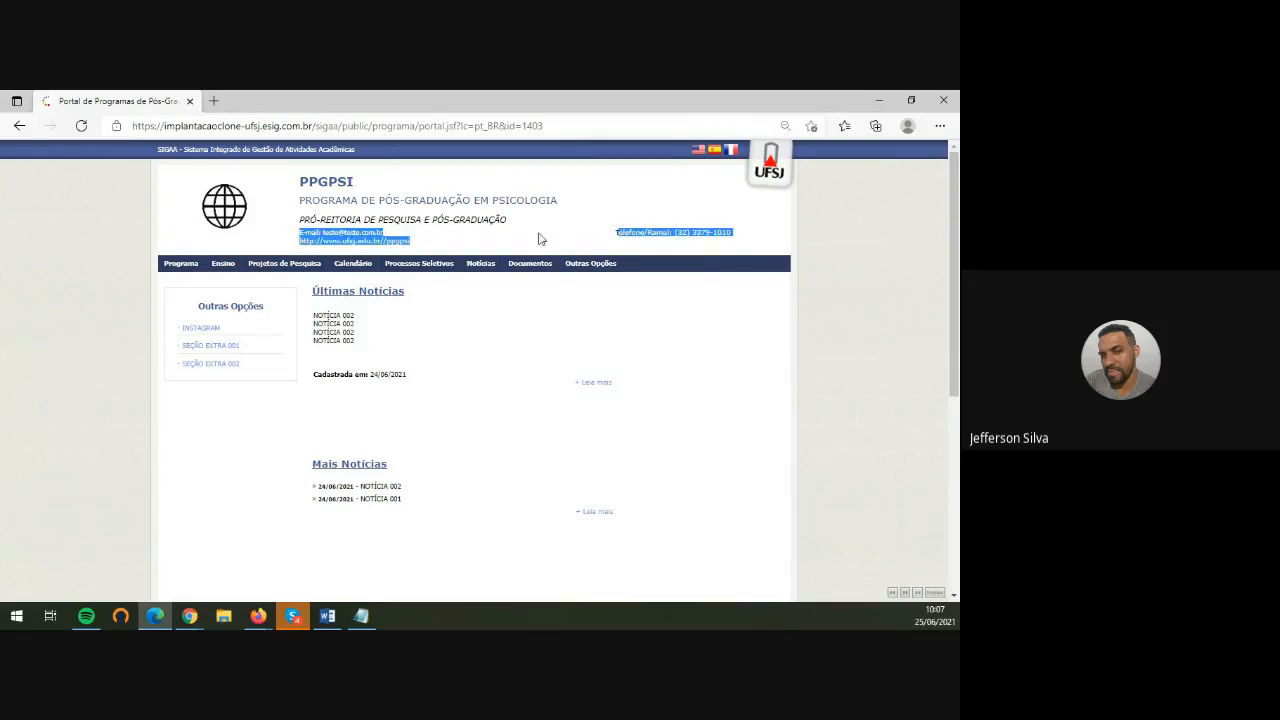
{"action": "left_click", "coordinate": [745, 237]}
{"action": "left_click_drag", "start_coordinate": [740, 237], "coordinate": [686, 232]}
{"action": "left_click_drag", "start_coordinate": [616, 232], "coordinate": [676, 233]}
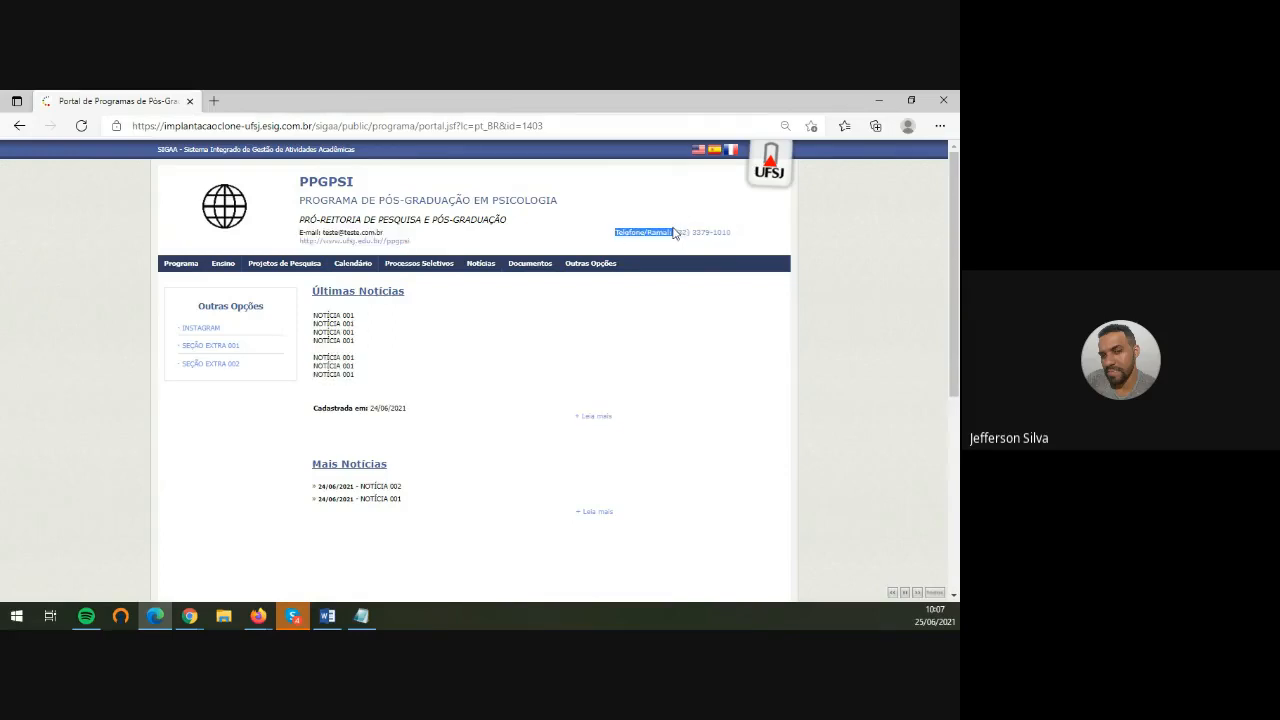
Switch back to the coordinator portal in Chrome, change the Telefone/ramal 1 number and save the contact details
{"action": "left_click", "coordinate": [190, 617]}
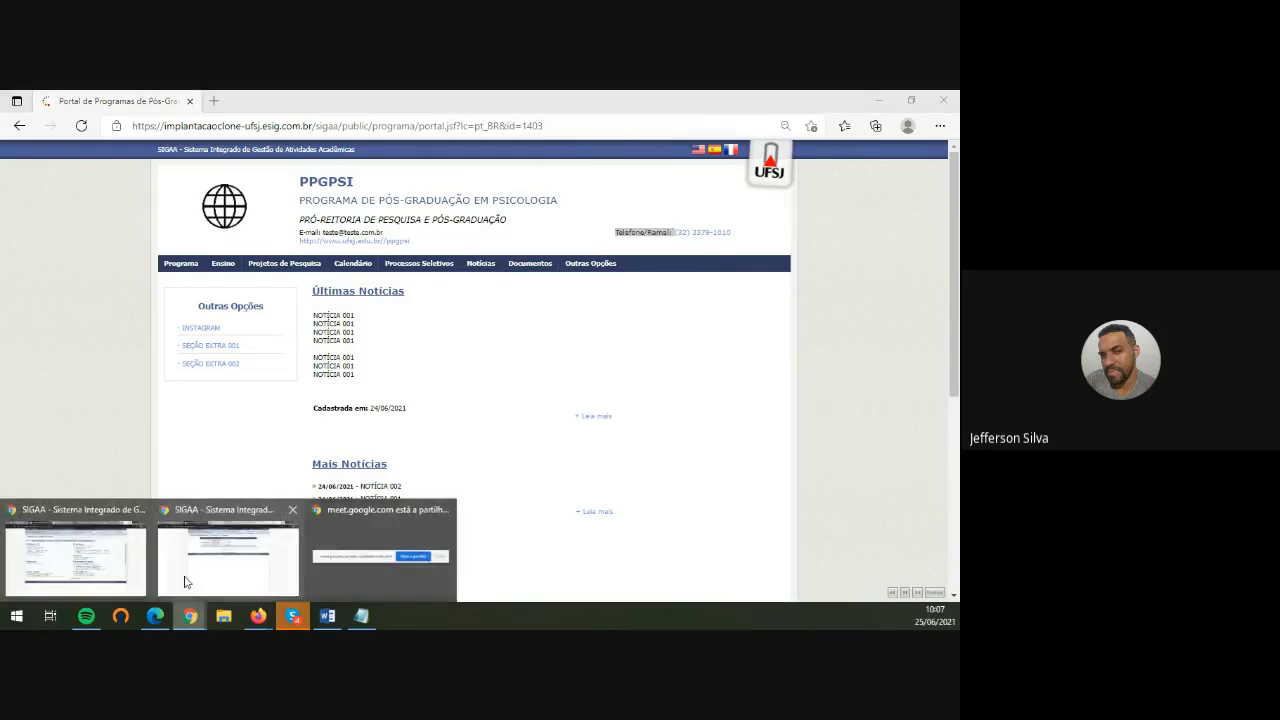
{"action": "left_click", "coordinate": [218, 563]}
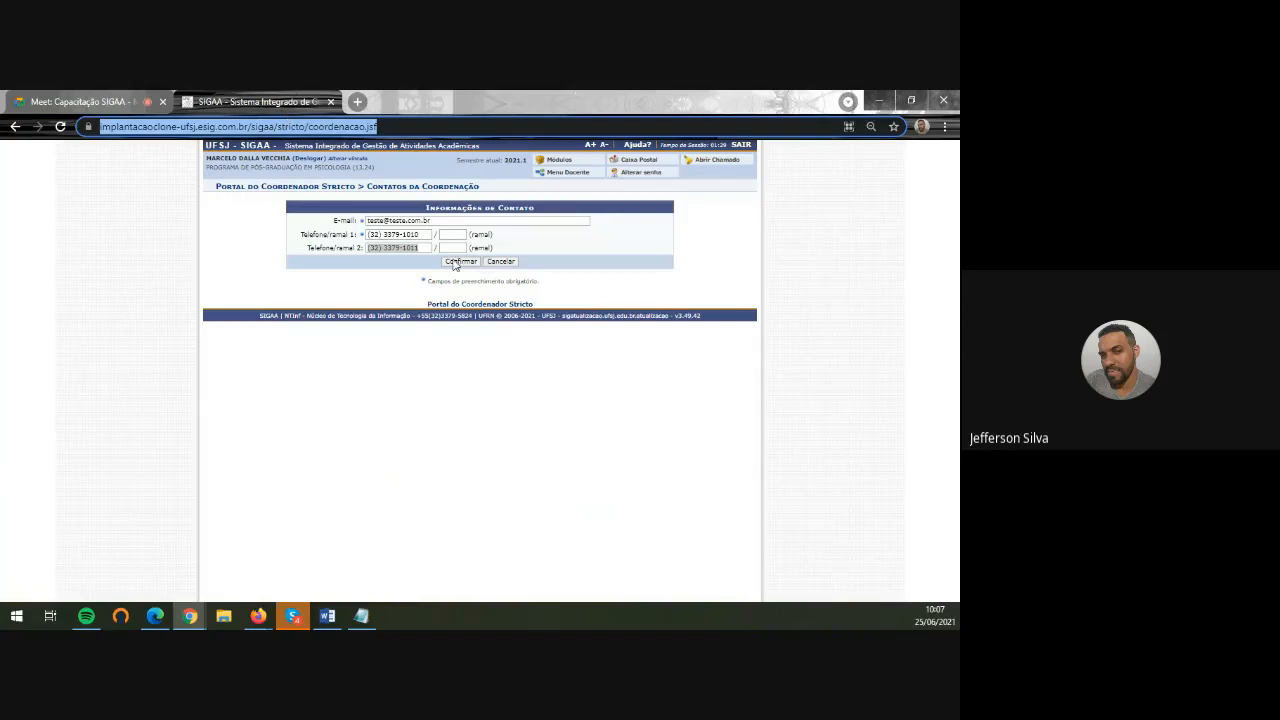
{"action": "left_click", "coordinate": [428, 234]}
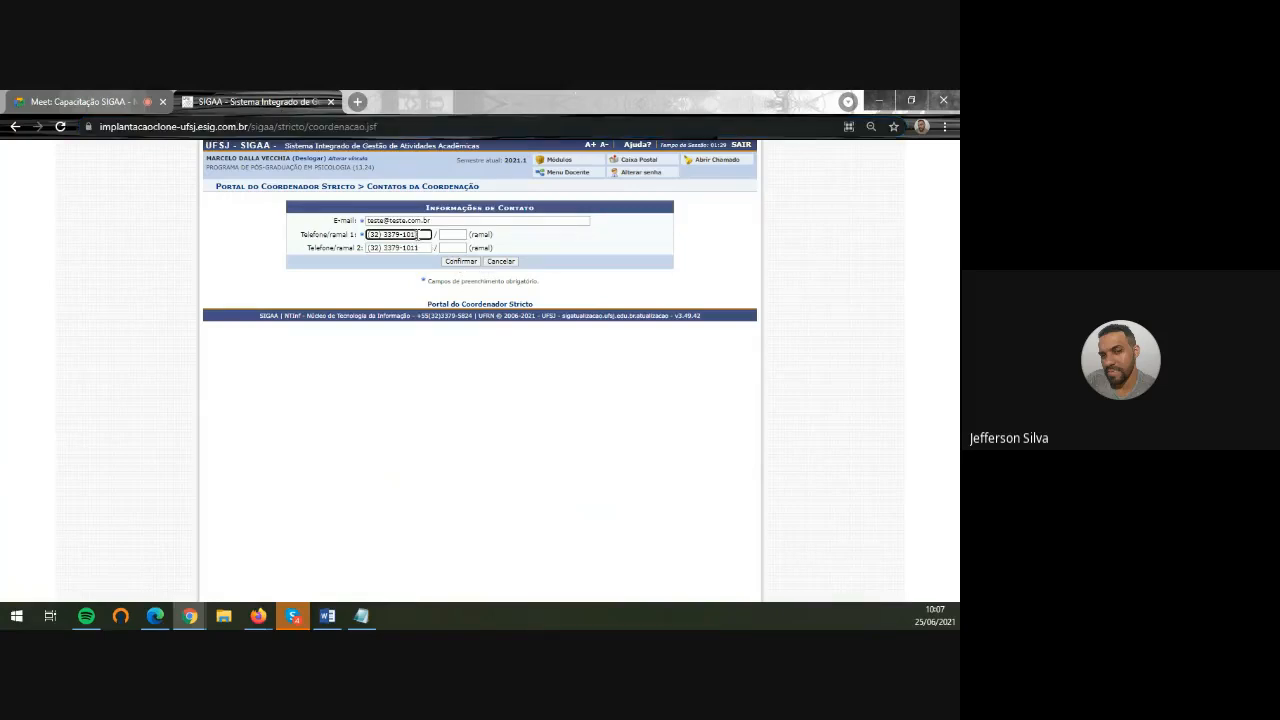
{"action": "left_click", "coordinate": [458, 262]}
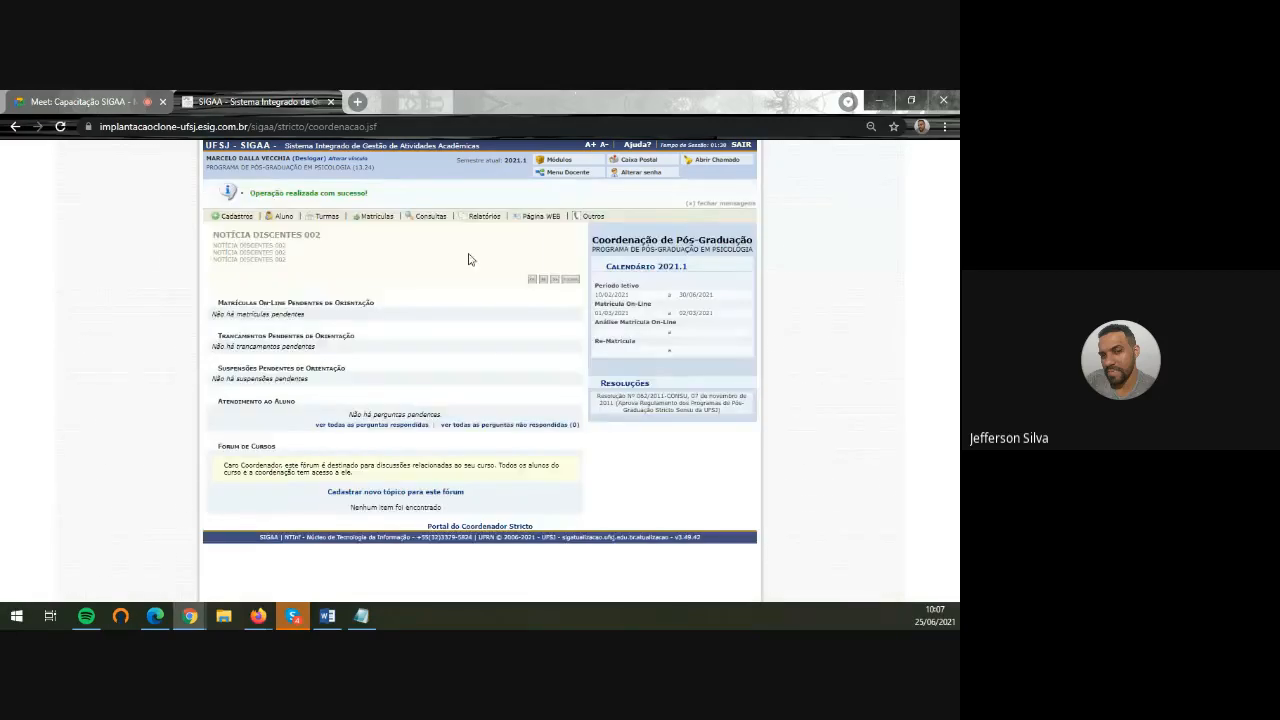
Switch to Edge, refresh the program's public page and check the telephone number in its header
{"action": "left_click", "coordinate": [156, 615]}
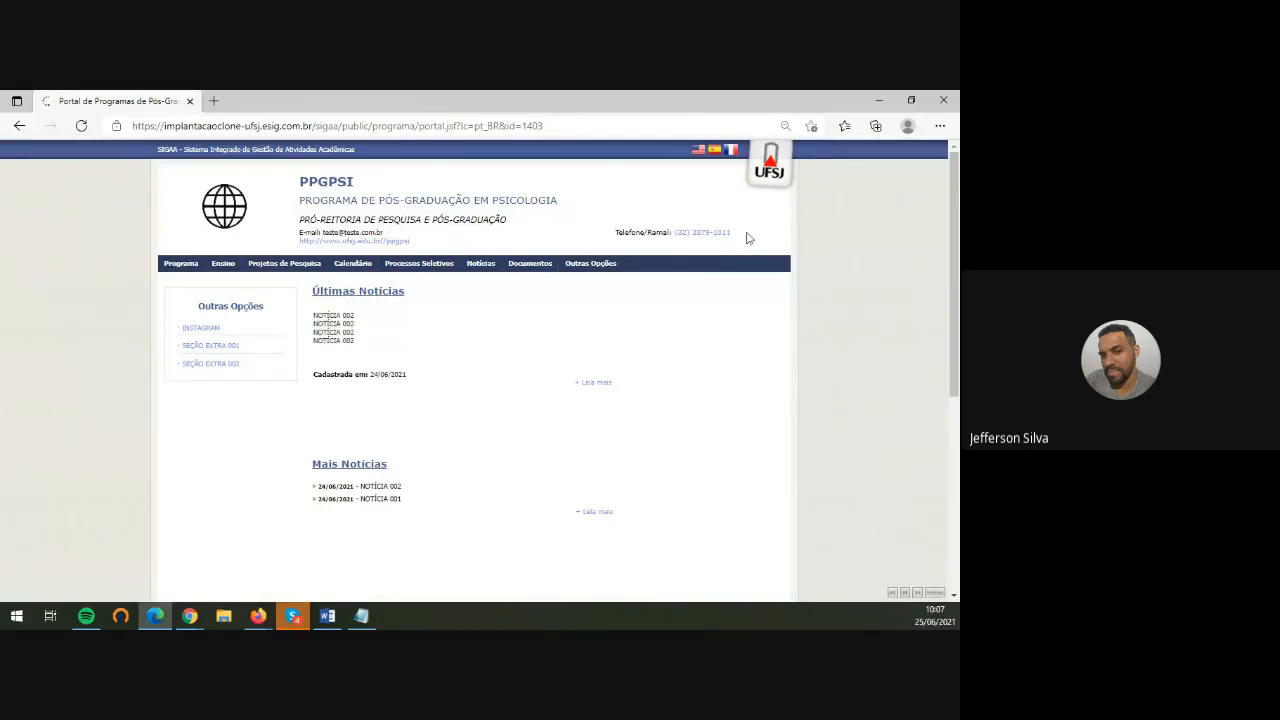
{"action": "left_click_drag", "start_coordinate": [740, 238], "coordinate": [727, 233]}
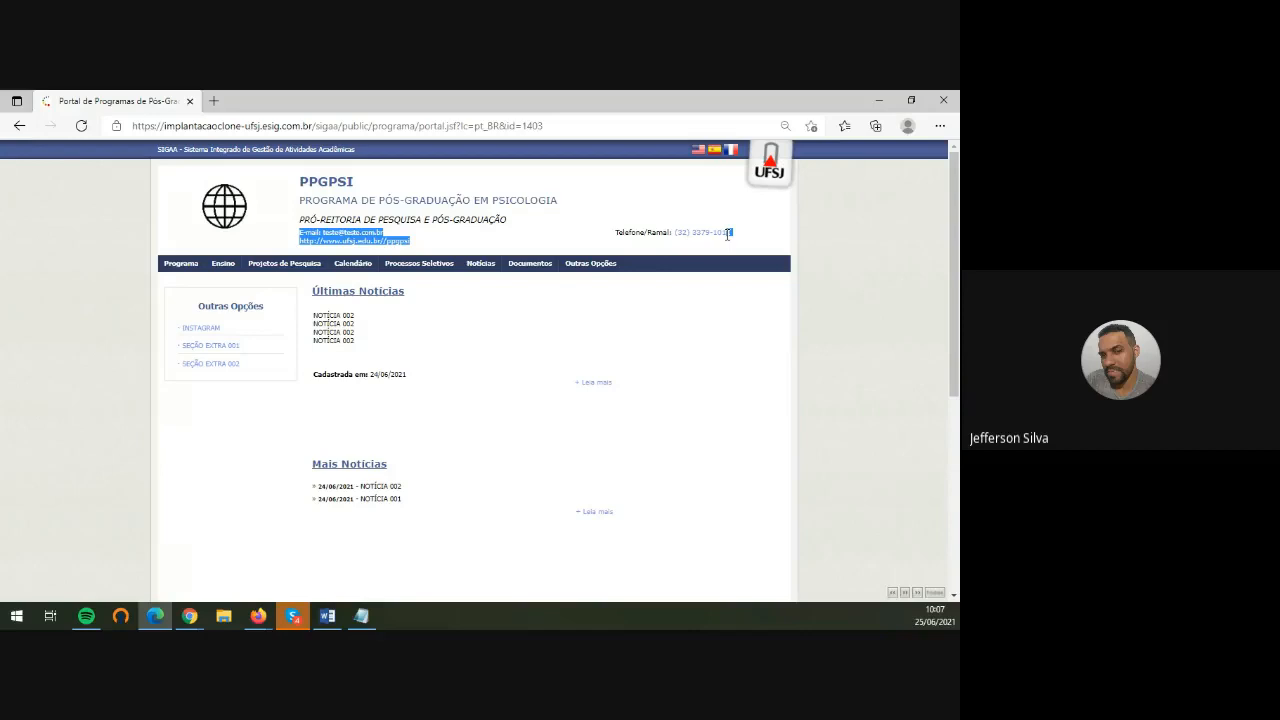
{"action": "left_click", "coordinate": [566, 210]}
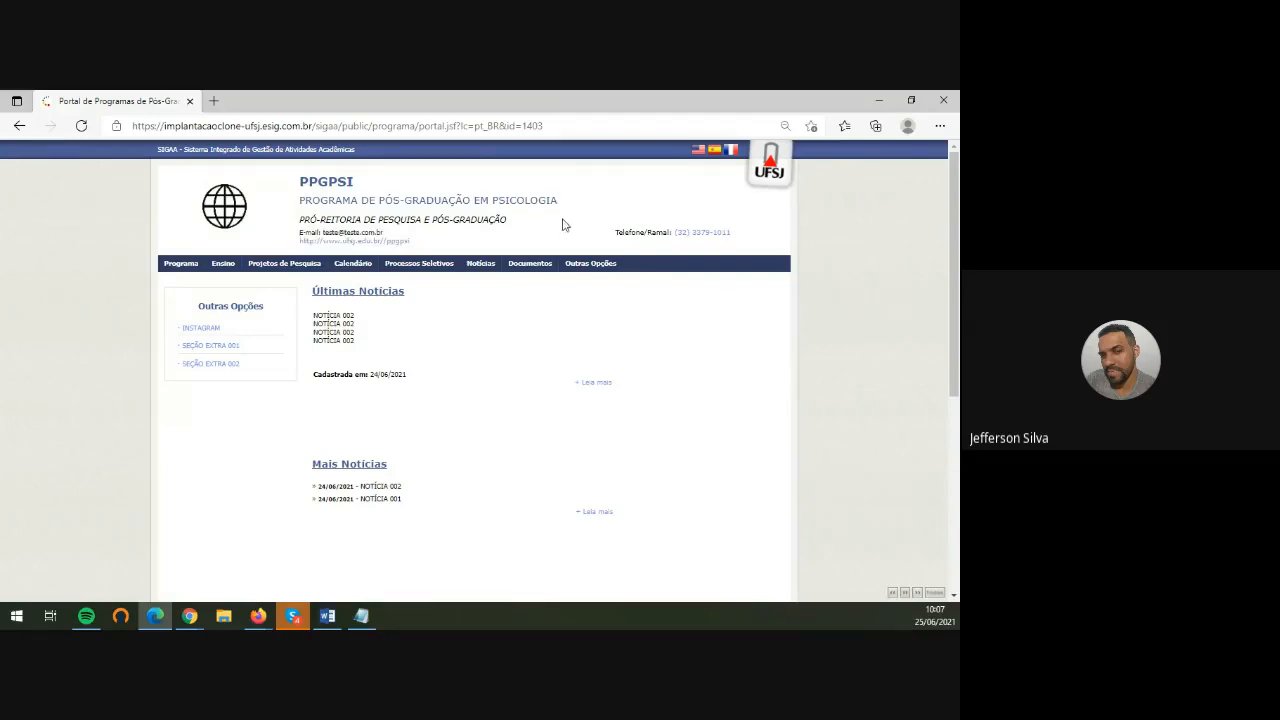
{"action": "mouse_move", "coordinate": [172, 270]}
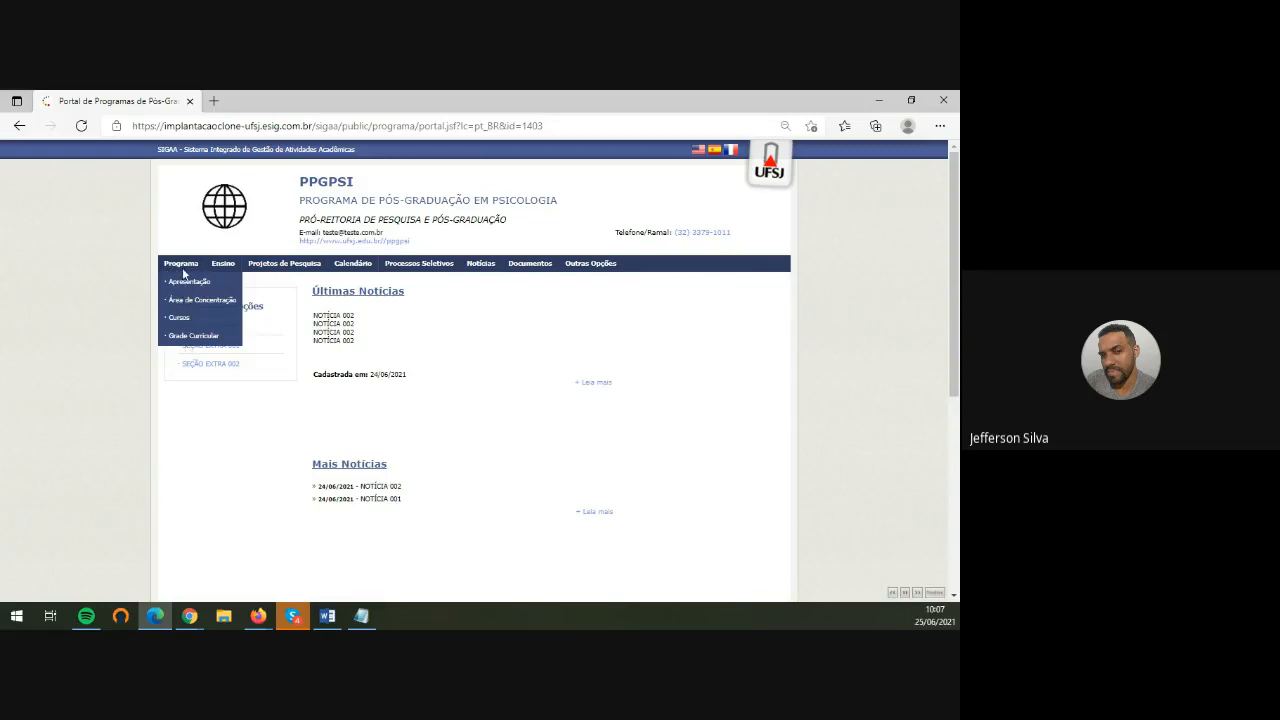
{"action": "mouse_move", "coordinate": [230, 270]}
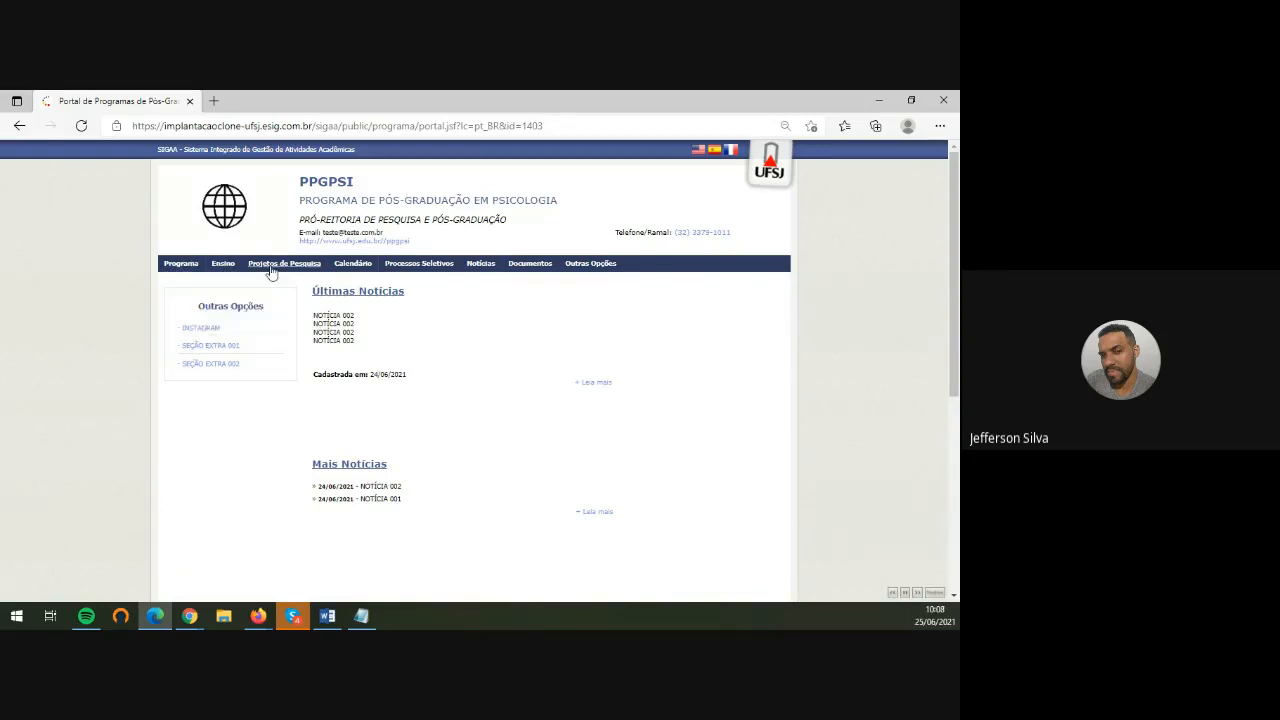
{"action": "mouse_move", "coordinate": [538, 273]}
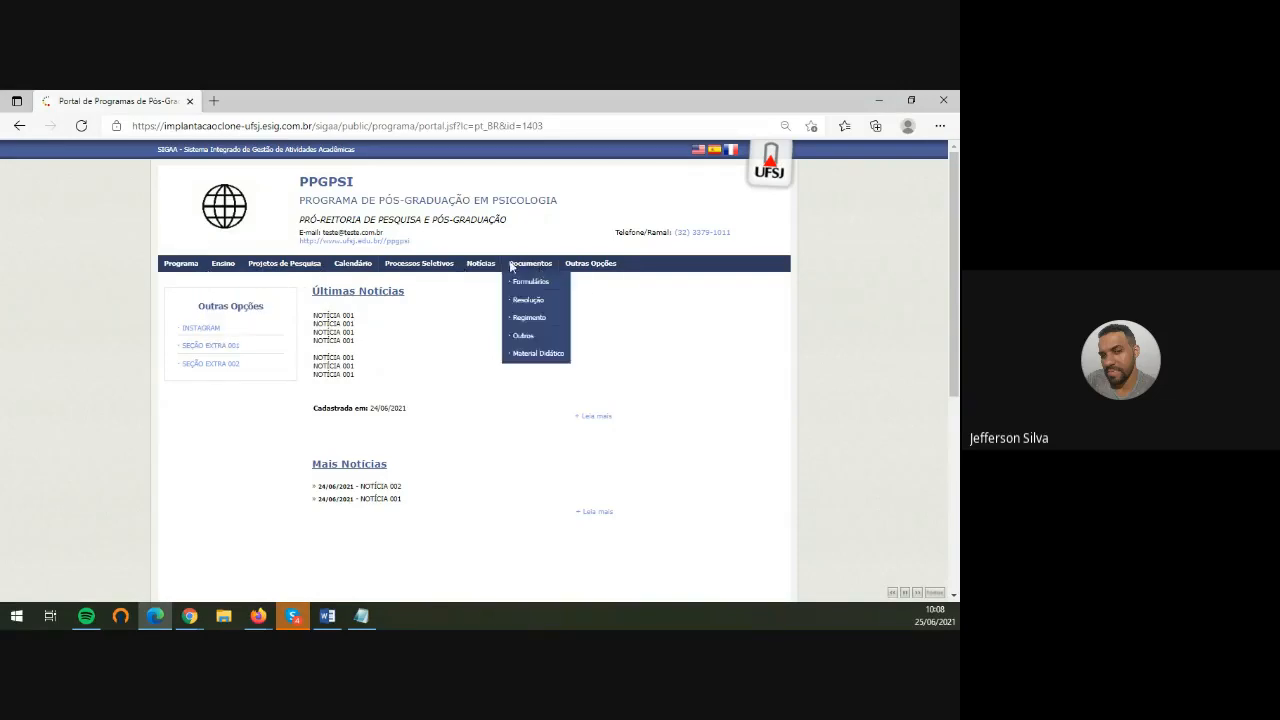
{"action": "mouse_move", "coordinate": [604, 261]}
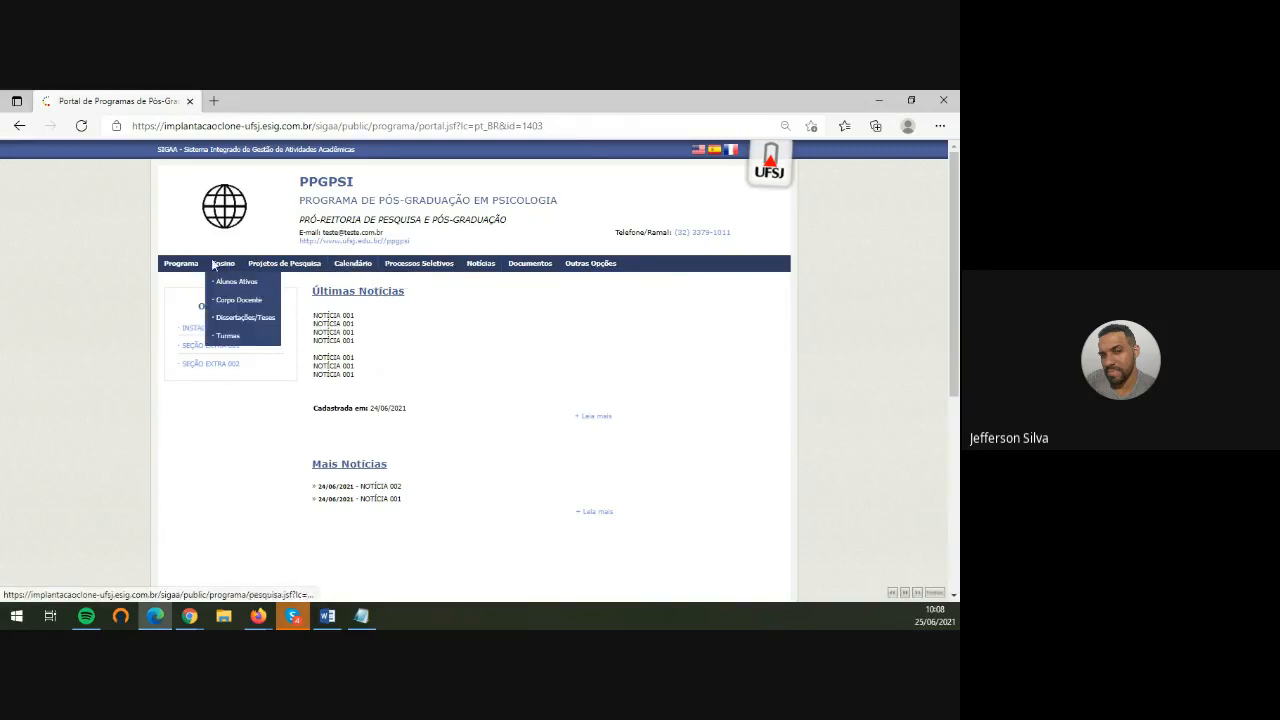
Switch to the coordinator portal in Chrome and open the Apresentação do Programa form for the program's web page
{"action": "mouse_move", "coordinate": [186, 267]}
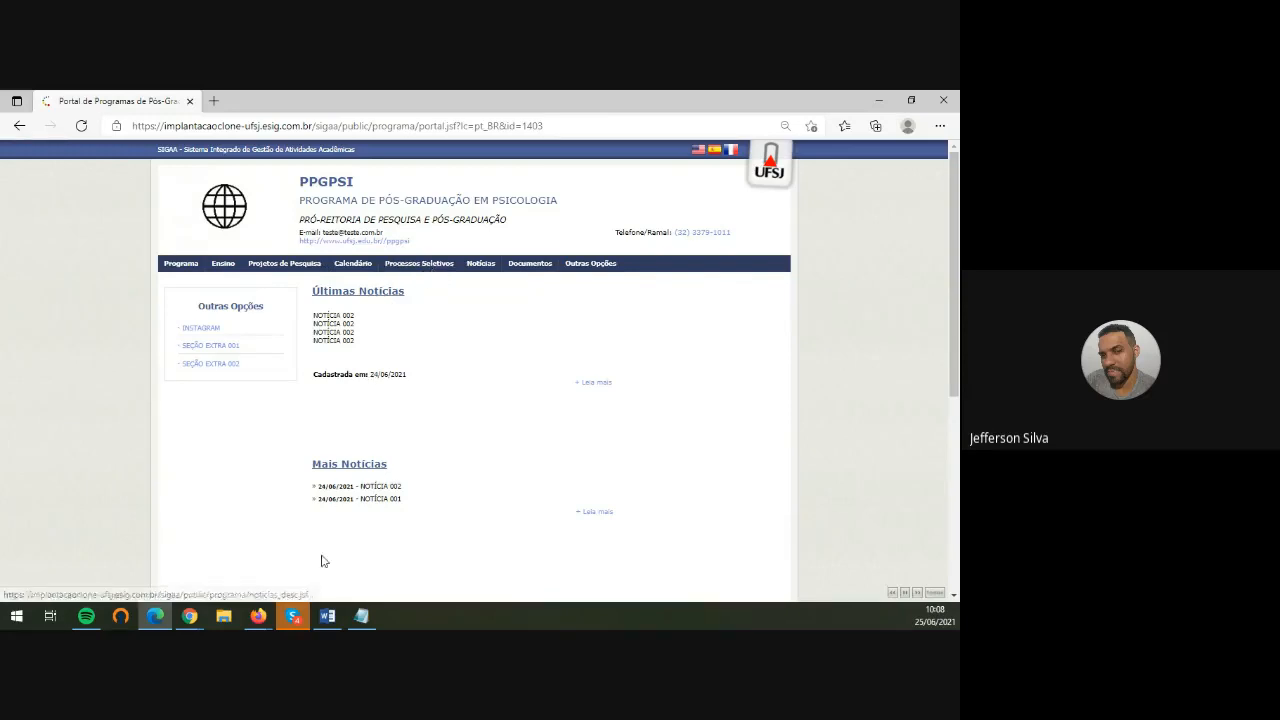
{"action": "left_click", "coordinate": [193, 620]}
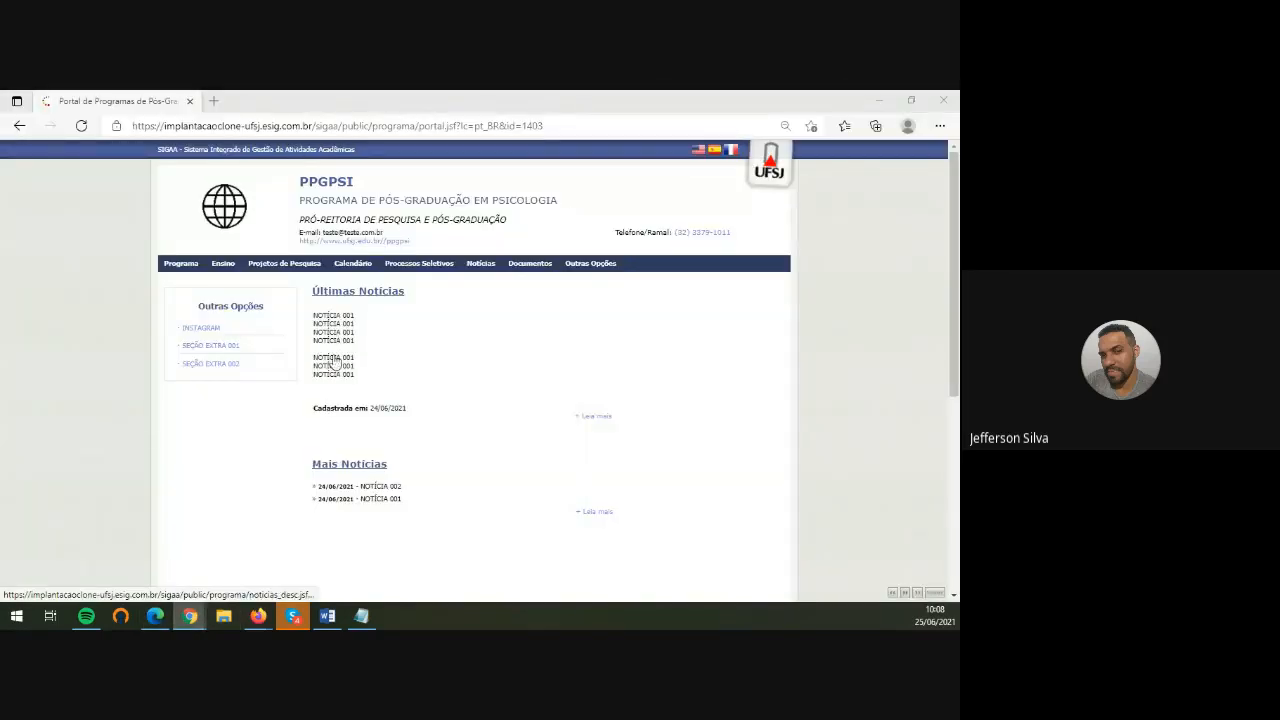
{"action": "mouse_move", "coordinate": [190, 626]}
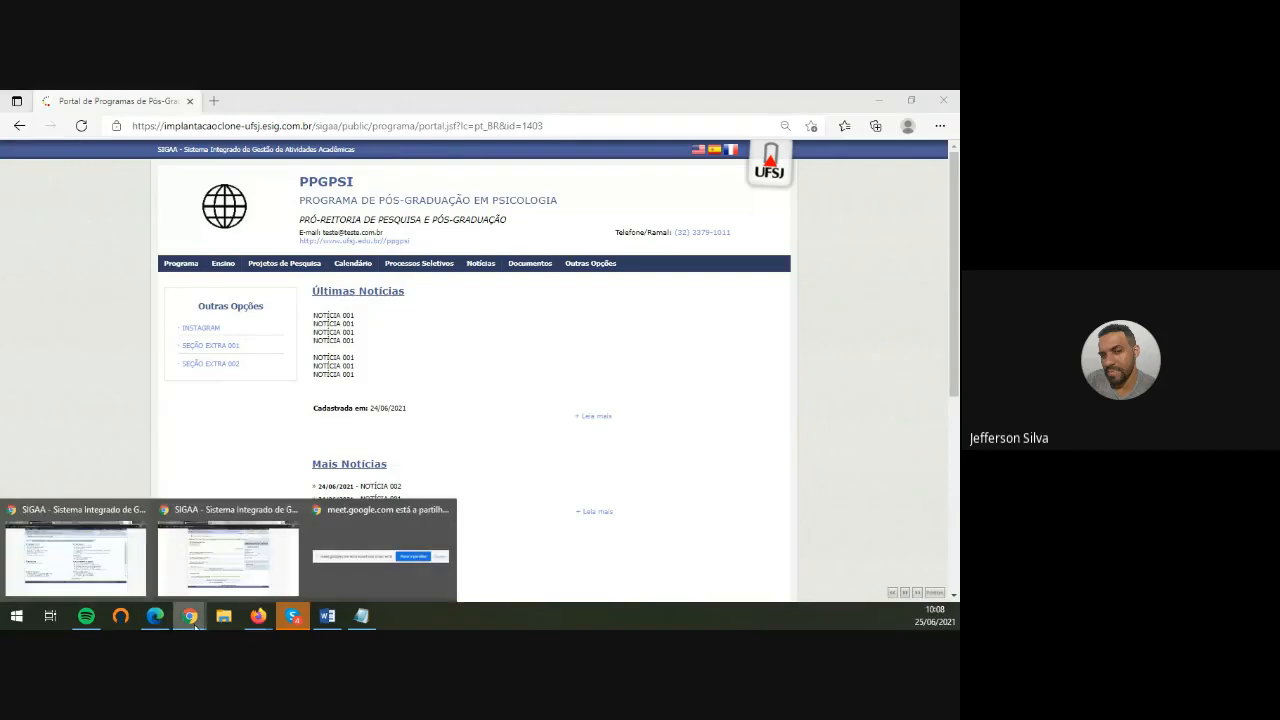
{"action": "left_click", "coordinate": [237, 570]}
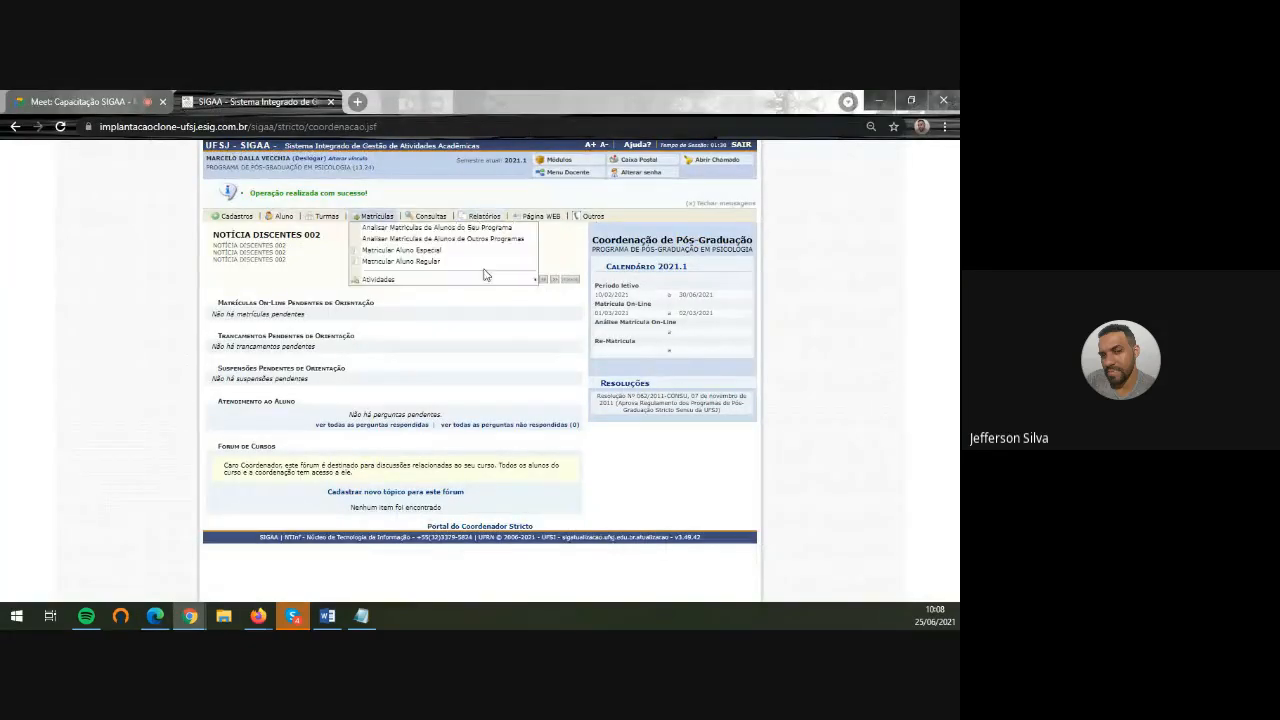
{"action": "mouse_move", "coordinate": [545, 222]}
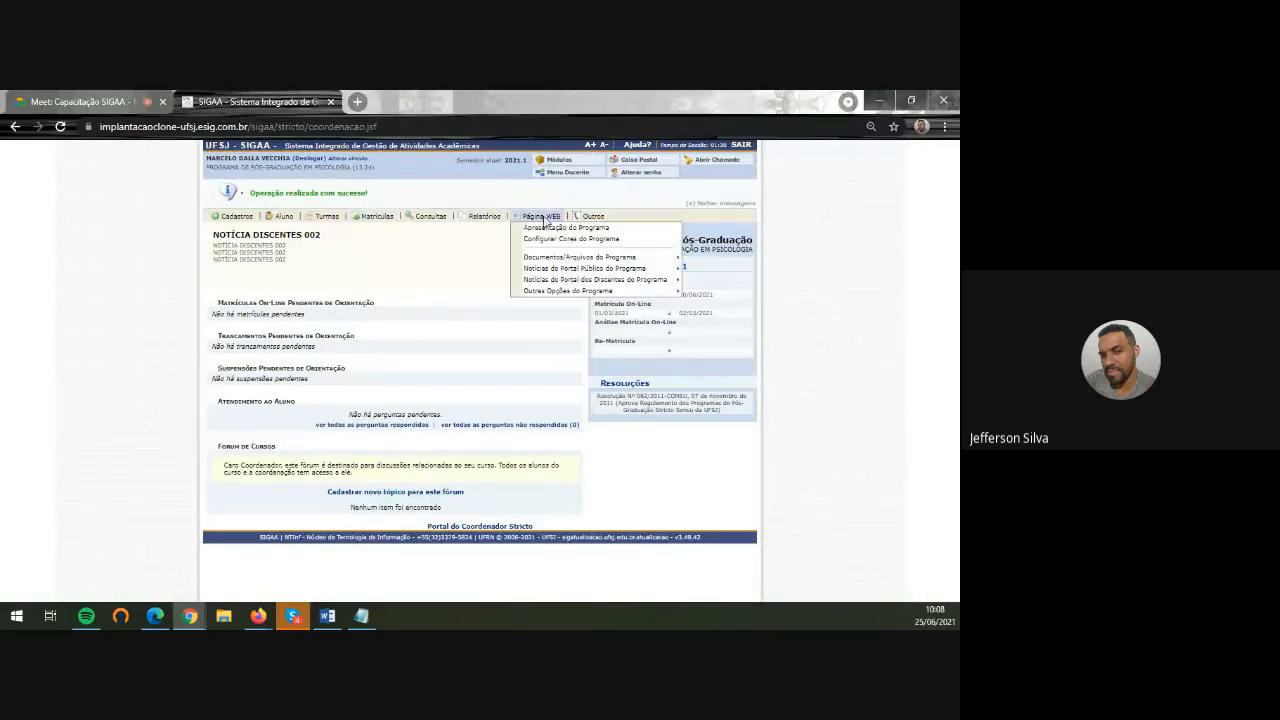
{"action": "left_click", "coordinate": [576, 230]}
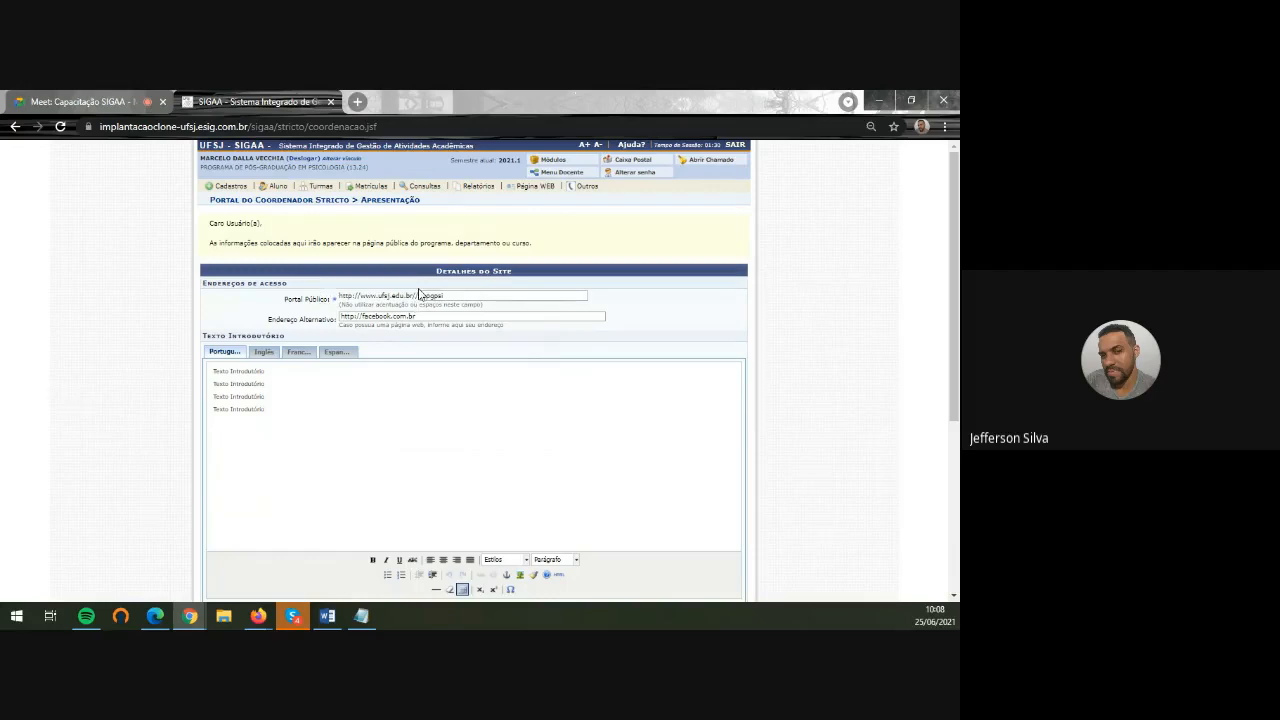
Examine the Portal Público and Endereço Alternativo fields under Endereços de Acesso
{"action": "left_click_drag", "start_coordinate": [418, 295], "coordinate": [342, 292]}
{"action": "left_click", "coordinate": [401, 304]}
{"action": "left_click_drag", "start_coordinate": [490, 296], "coordinate": [422, 296]}
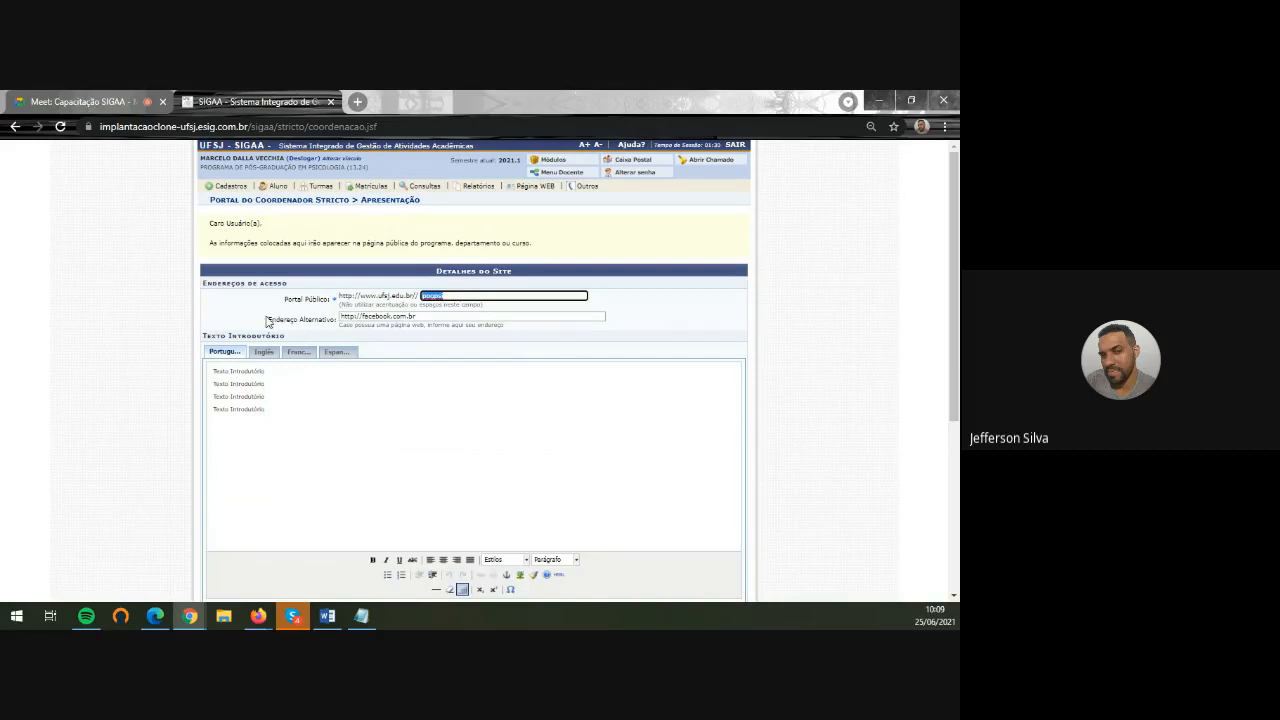
{"action": "left_click_drag", "start_coordinate": [268, 320], "coordinate": [453, 313]}
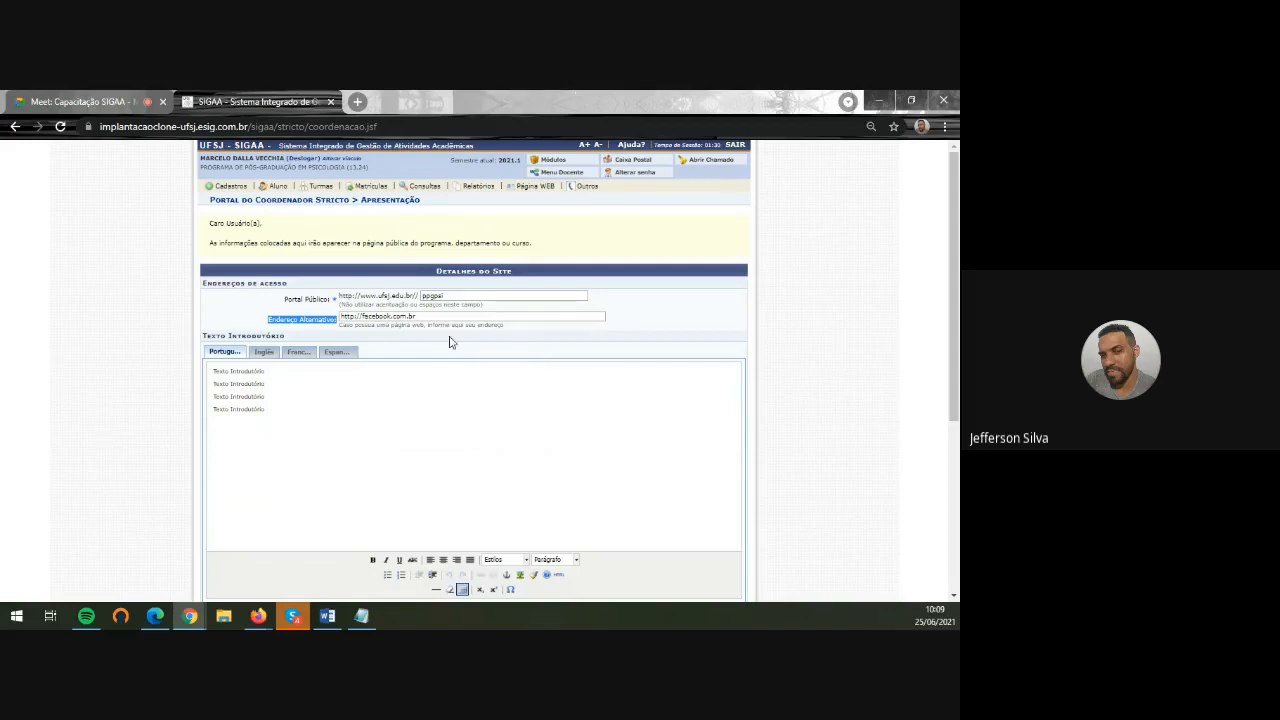
{"action": "triple_click", "coordinate": [486, 318]}
{"action": "left_click_drag", "start_coordinate": [476, 296], "coordinate": [420, 295]}
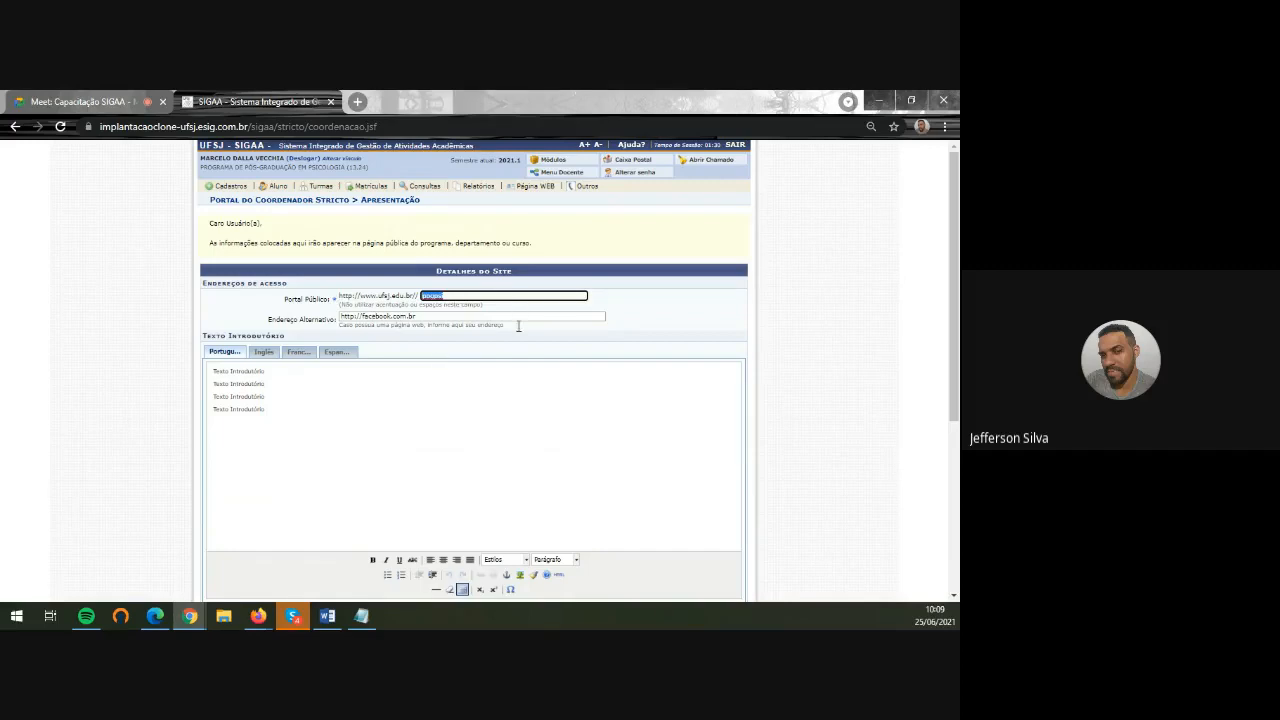
Look through the language versions of the Texto Introdutório, ending on the Portuguese one
{"action": "scroll", "coordinate": [286, 289], "scroll_direction": "down", "scroll_amount": 3}
{"action": "scroll", "coordinate": [294, 289], "scroll_direction": "up", "scroll_amount": 2}
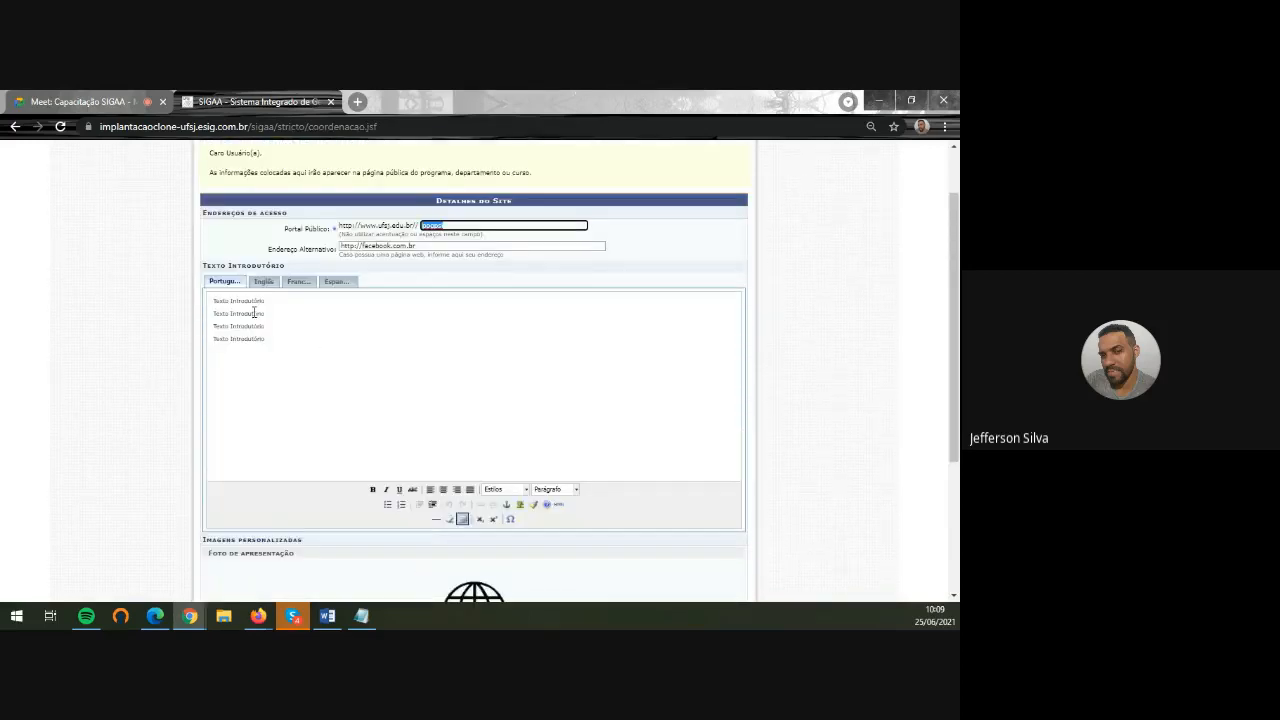
{"action": "left_click_drag", "start_coordinate": [205, 265], "coordinate": [292, 266]}
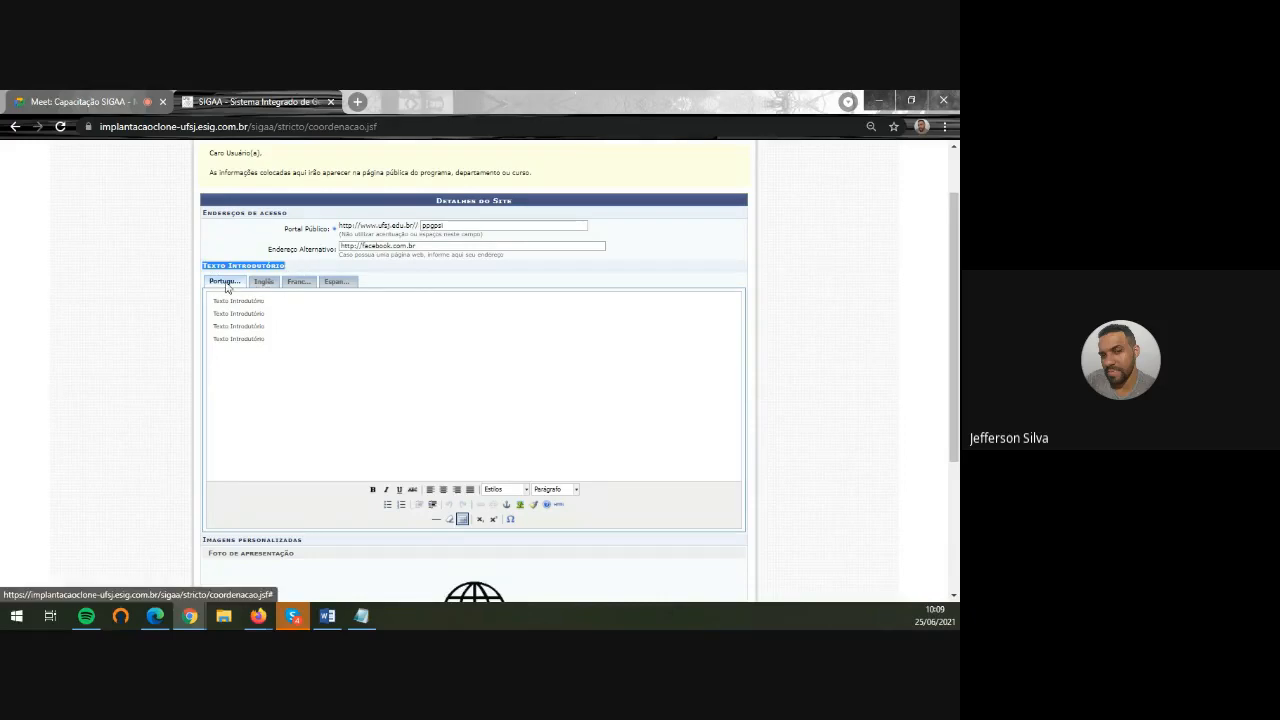
{"action": "left_click", "coordinate": [300, 282]}
{"action": "left_click", "coordinate": [340, 283]}
{"action": "left_click", "coordinate": [226, 284]}
Examine the Foto de Apresentação and Logotipo sections under Imagens Personalizadas
{"action": "scroll", "coordinate": [343, 373], "scroll_direction": "down", "scroll_amount": 3}
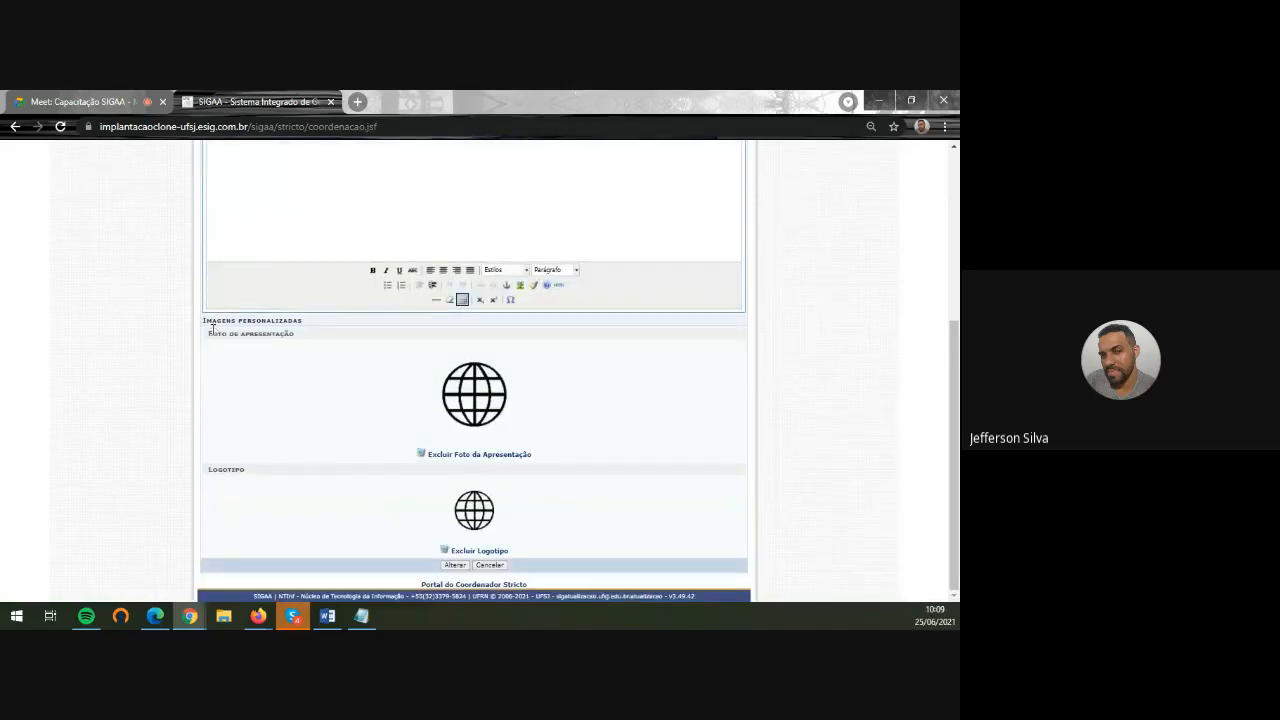
{"action": "left_click_drag", "start_coordinate": [207, 339], "coordinate": [309, 345]}
{"action": "left_click_drag", "start_coordinate": [211, 473], "coordinate": [285, 474]}
Switch to Edge, open the program's public Apresentação page and check its introductory text and Endereço Alternativo
{"action": "left_click", "coordinate": [155, 615]}
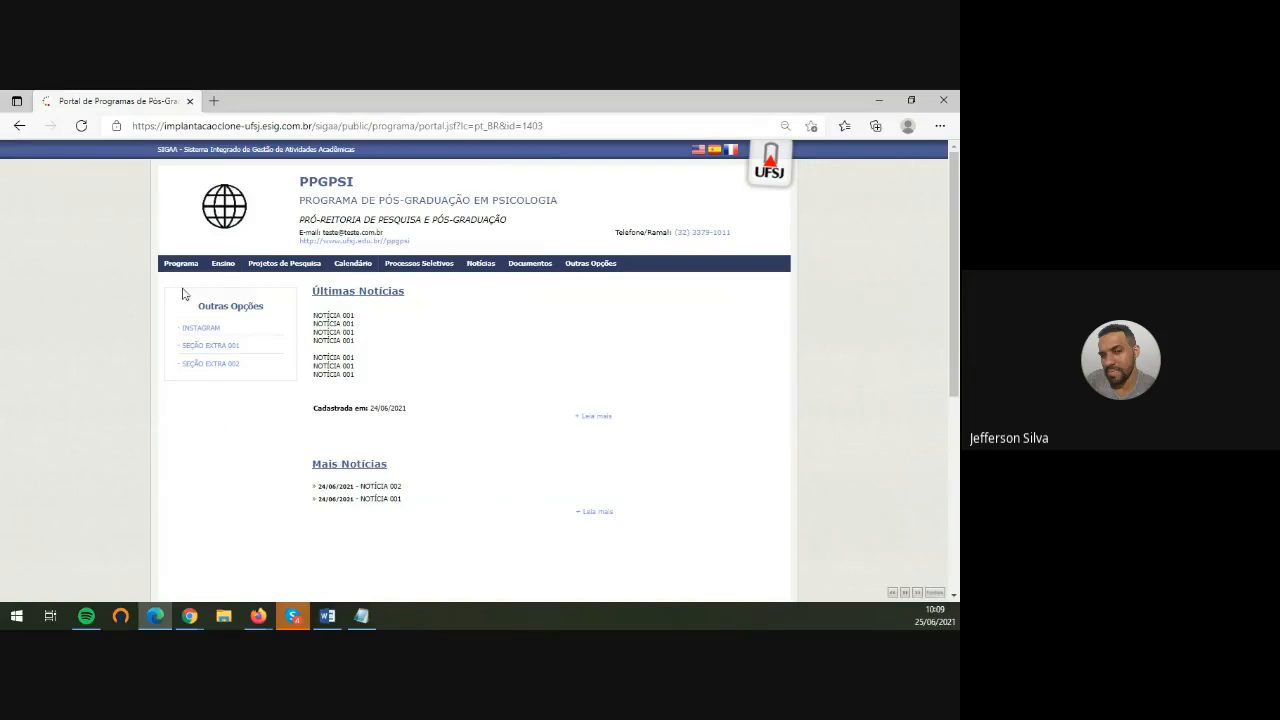
{"action": "mouse_move", "coordinate": [183, 274]}
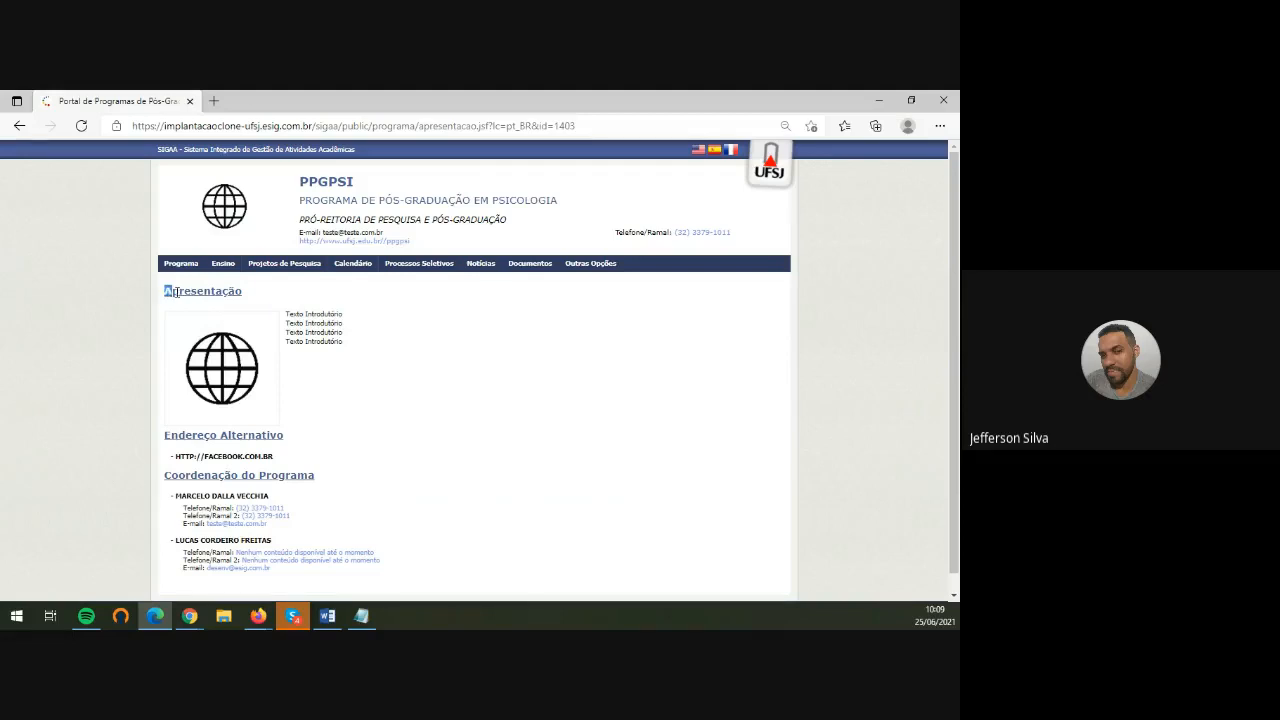
{"action": "left_click_drag", "start_coordinate": [175, 291], "coordinate": [354, 320]}
{"action": "left_click", "coordinate": [389, 386]}
{"action": "left_click_drag", "start_coordinate": [286, 316], "coordinate": [366, 343]}
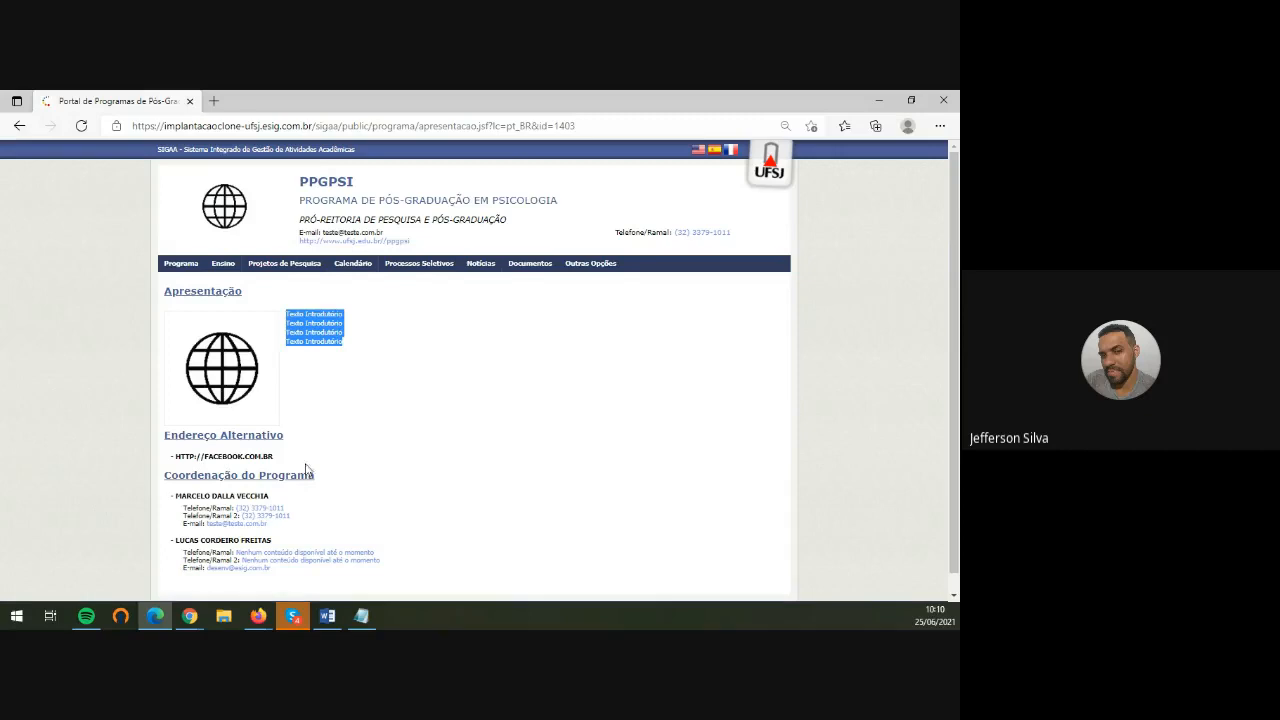
{"action": "left_click_drag", "start_coordinate": [289, 460], "coordinate": [155, 440]}
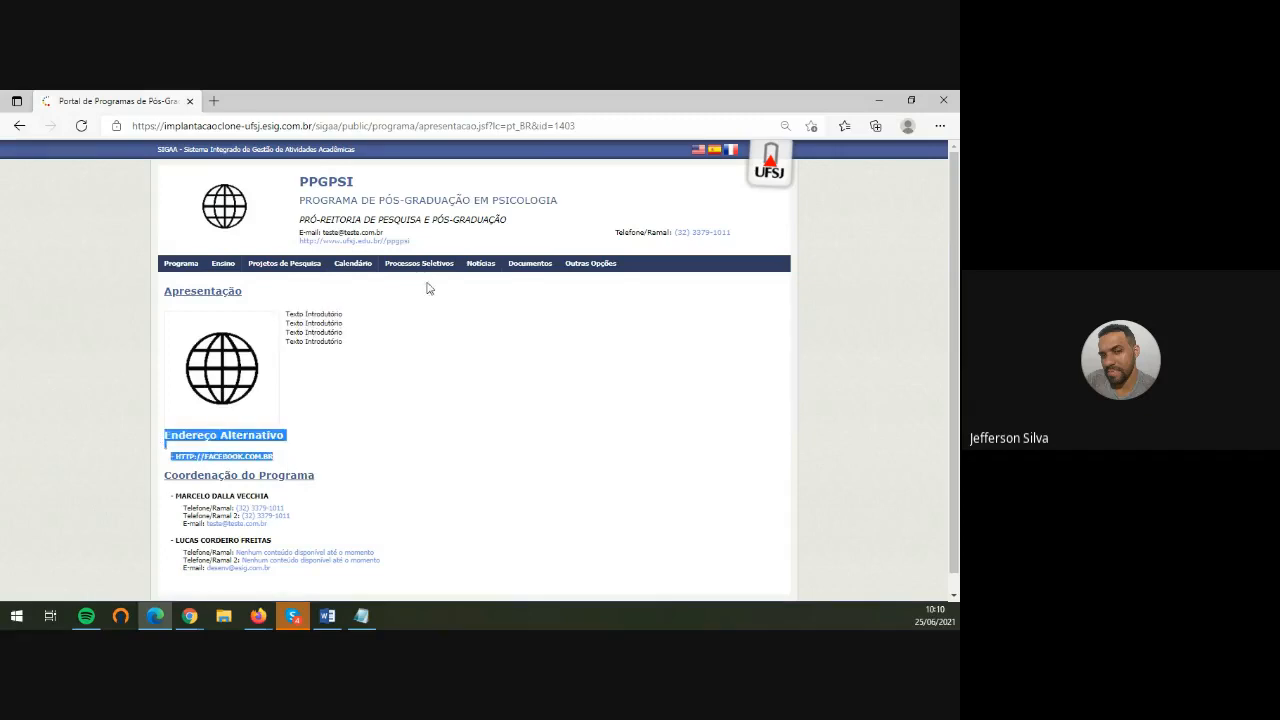
Open the program's website from the header link in a new tab, view it and return to the Apresentação page
{"action": "middle_click", "coordinate": [362, 247]}
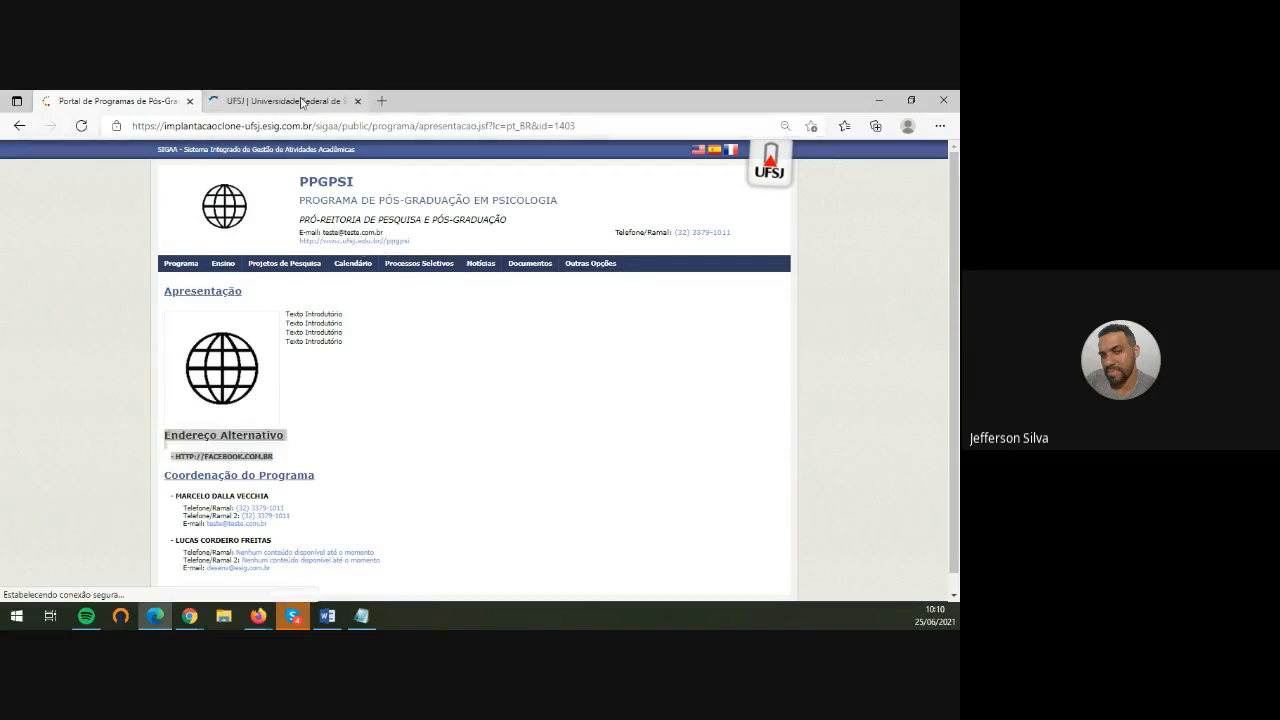
{"action": "left_click", "coordinate": [250, 101]}
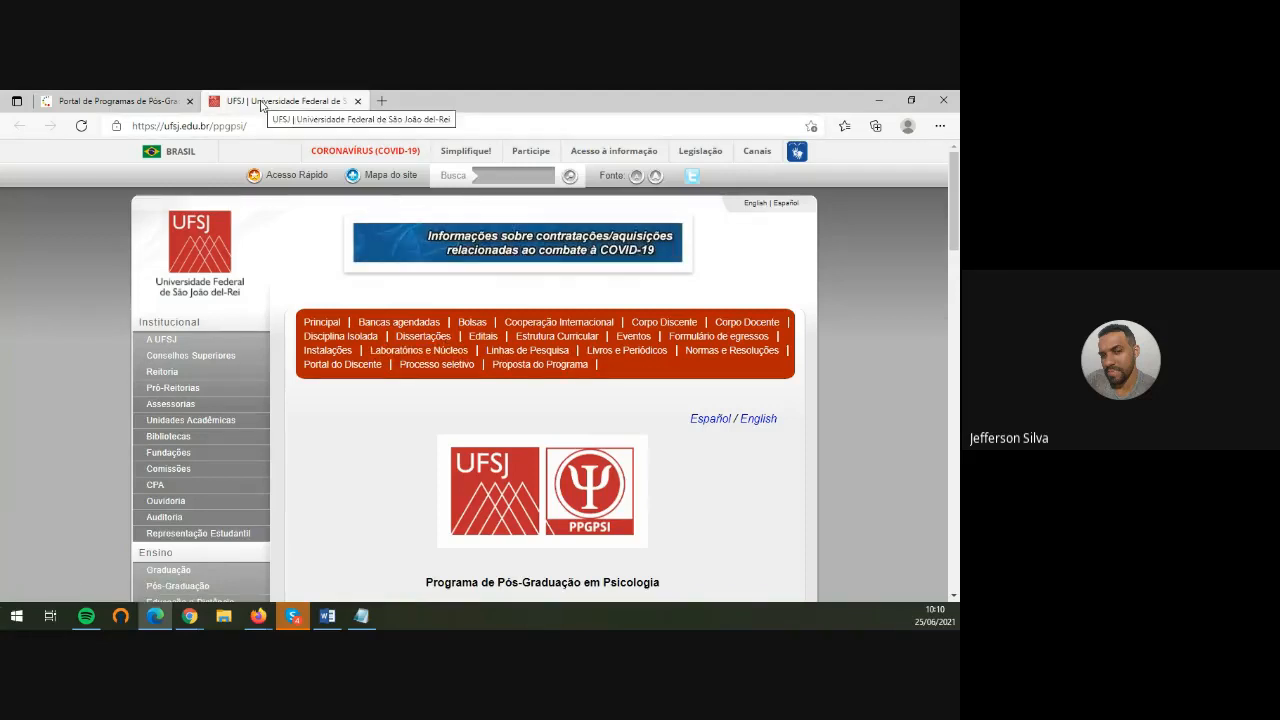
{"action": "left_click", "coordinate": [135, 101]}
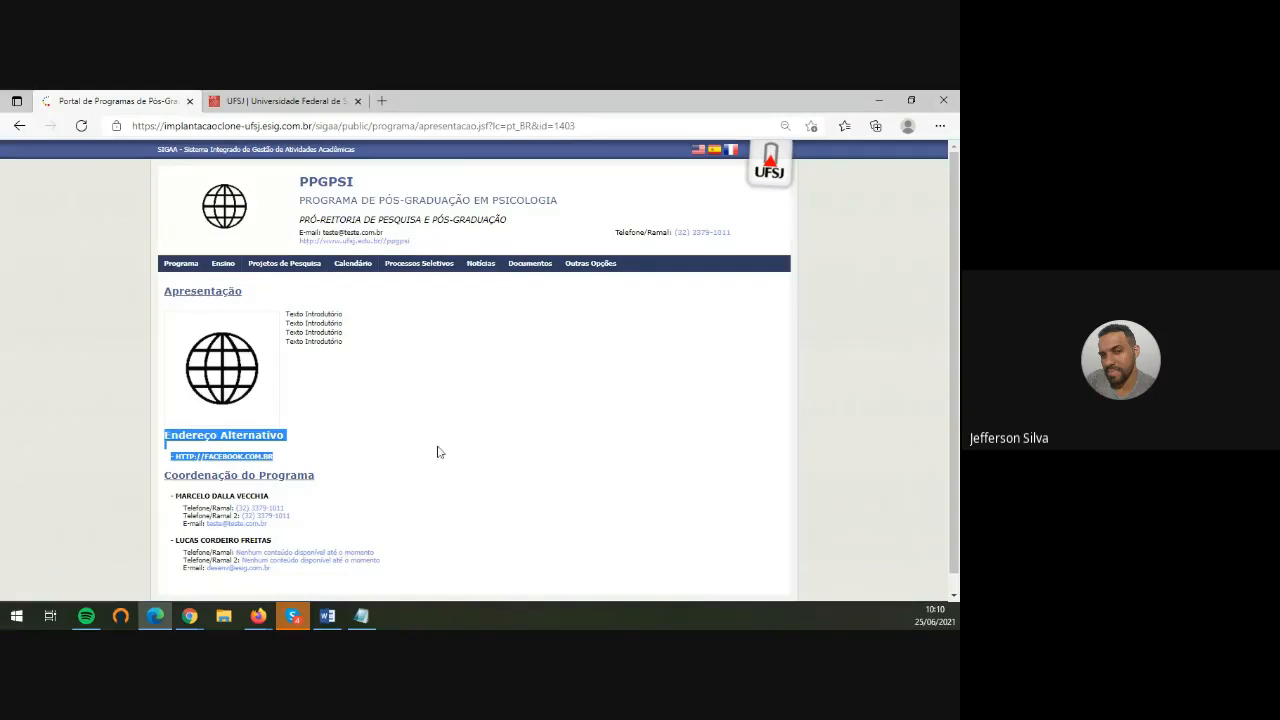
Examine the coordinators' contact details under Coordenação do Programa and compare them with the telephone in the page header
{"action": "scroll", "coordinate": [402, 438], "scroll_direction": "down", "scroll_amount": 1}
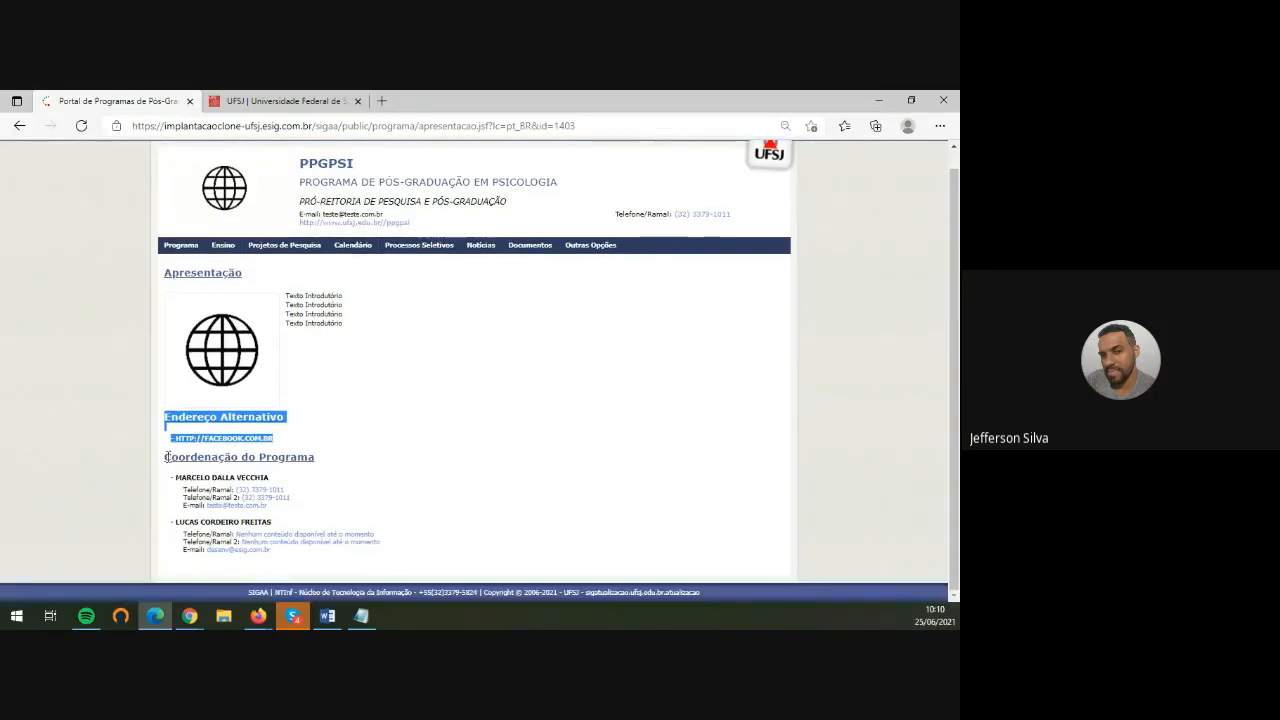
{"action": "left_click_drag", "start_coordinate": [166, 457], "coordinate": [432, 537]}
{"action": "left_click", "coordinate": [438, 462]}
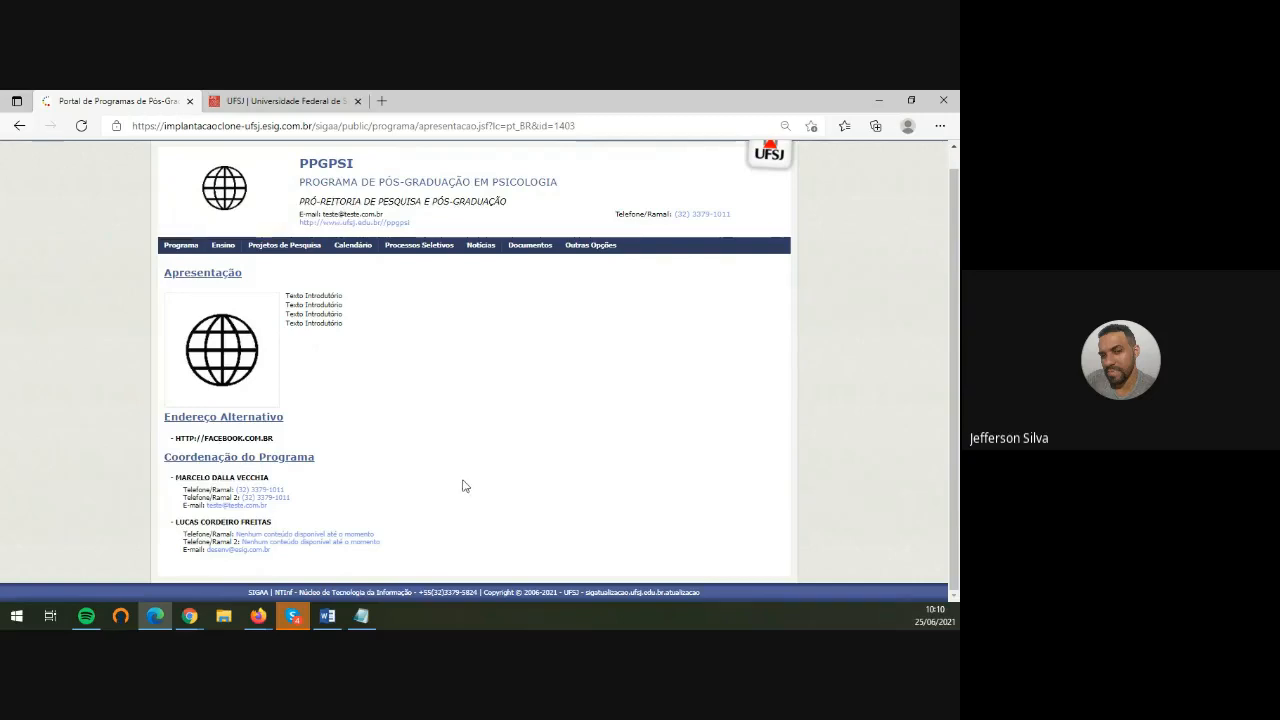
{"action": "scroll", "coordinate": [480, 428], "scroll_direction": "up", "scroll_amount": 1}
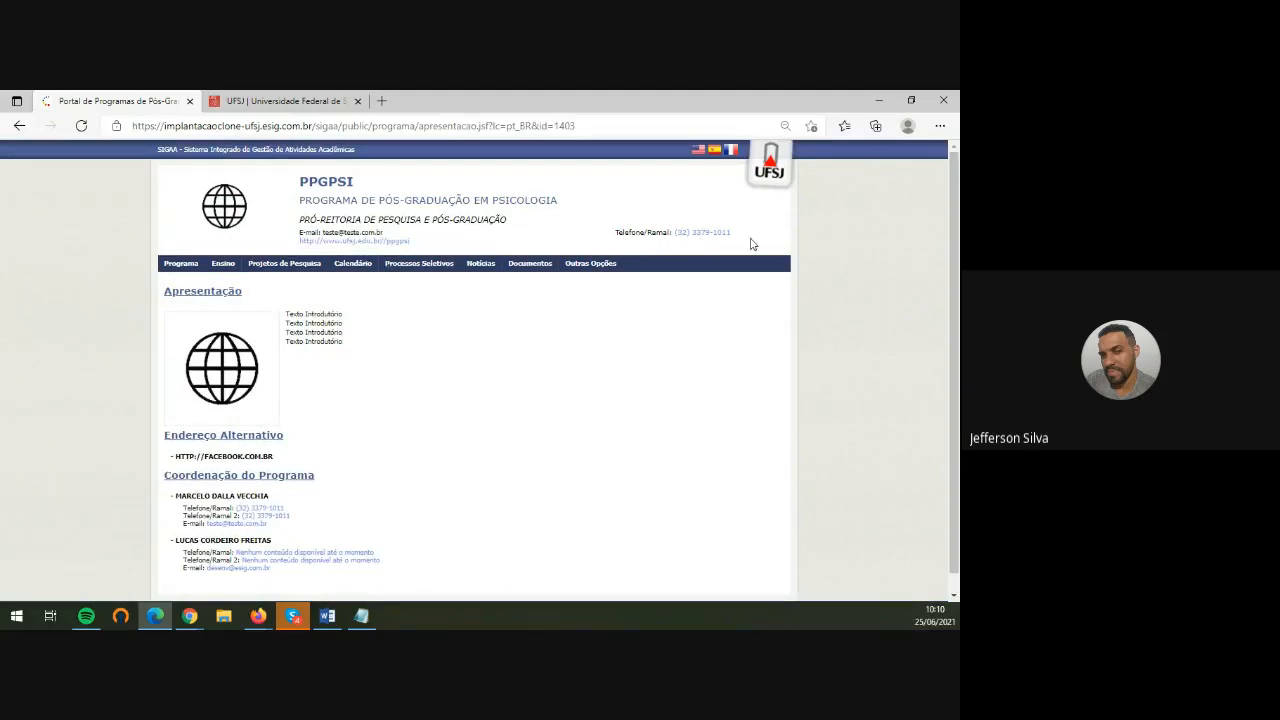
{"action": "left_click_drag", "start_coordinate": [304, 526], "coordinate": [151, 476]}
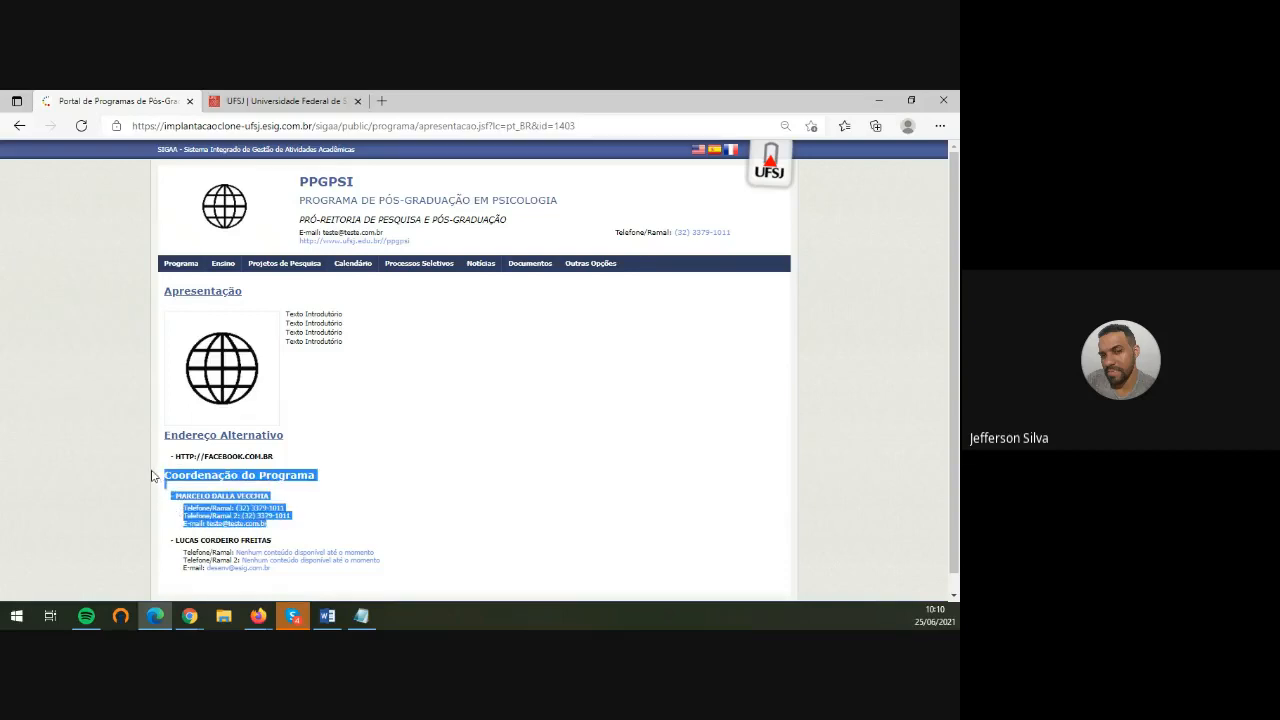
{"action": "left_click_drag", "start_coordinate": [723, 233], "coordinate": [596, 232]}
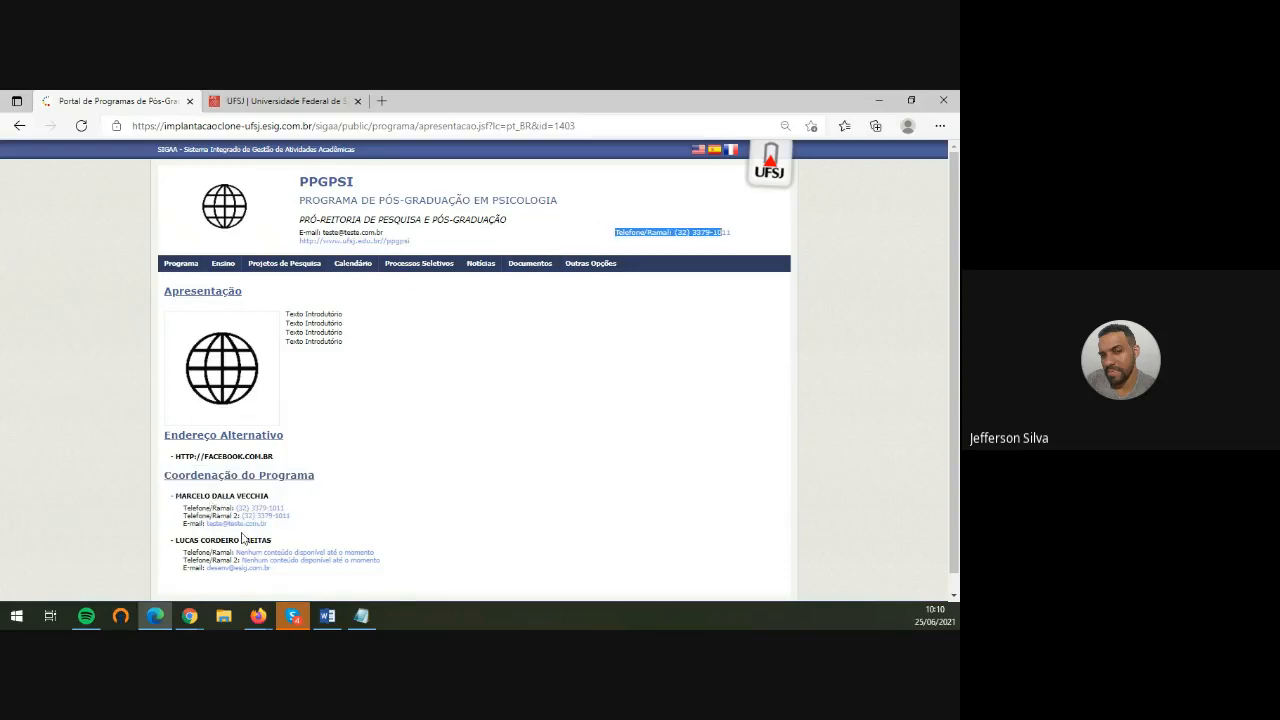
{"action": "left_click_drag", "start_coordinate": [300, 527], "coordinate": [172, 500]}
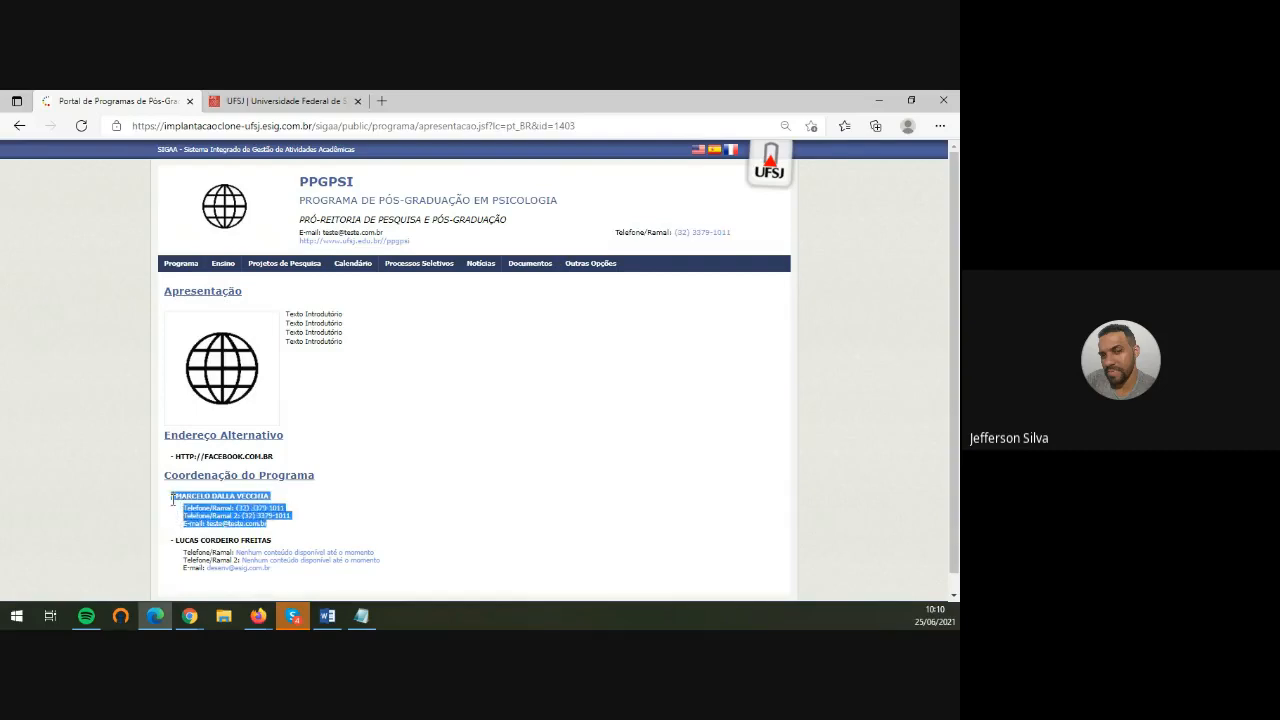
{"action": "left_click", "coordinate": [458, 488]}
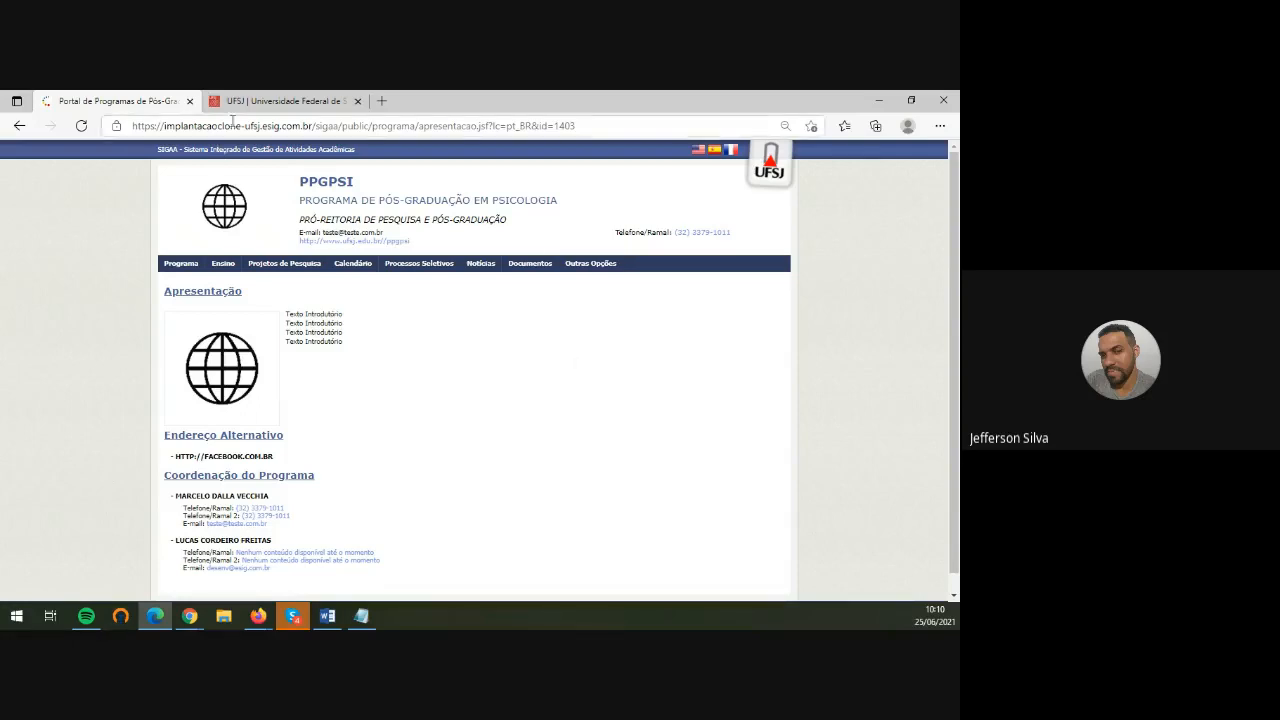
Switch back to the coordinator portal in Chrome and open the Configurar Cores do Programa form
{"action": "left_click", "coordinate": [190, 618]}
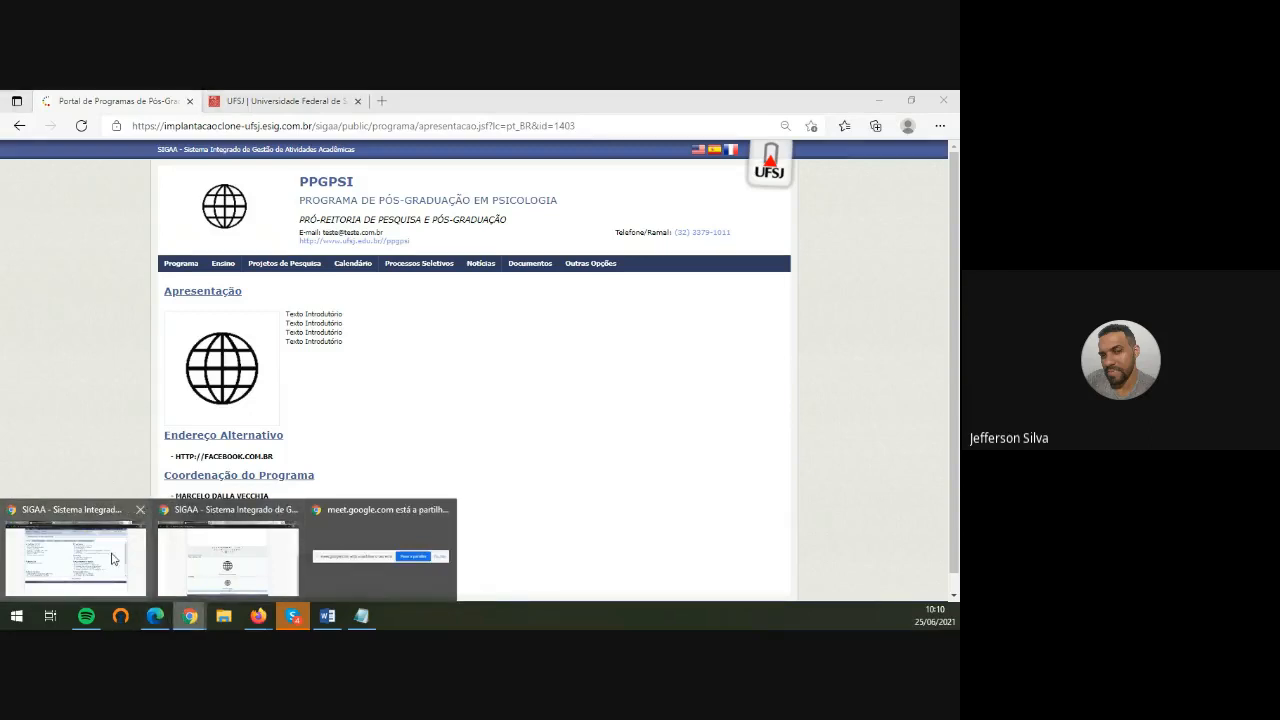
{"action": "mouse_move", "coordinate": [125, 567]}
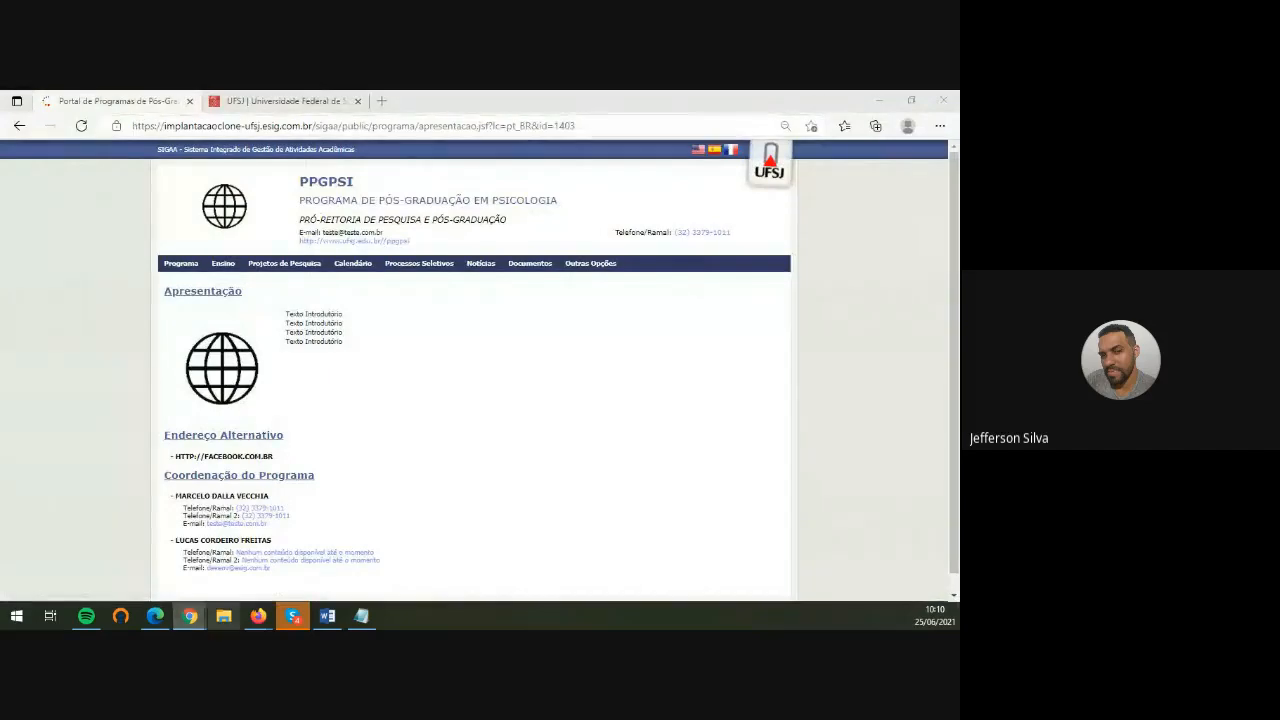
{"action": "mouse_move", "coordinate": [190, 615]}
{"action": "left_click", "coordinate": [247, 575]}
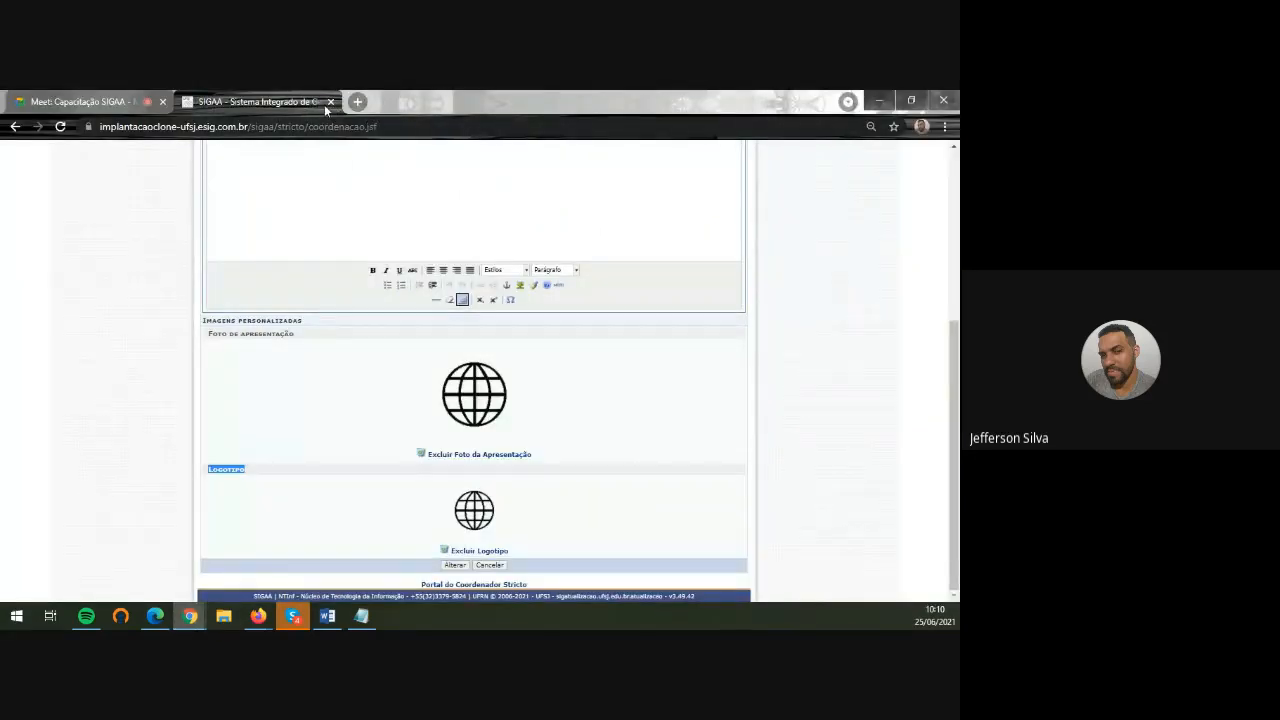
{"action": "scroll", "coordinate": [466, 346], "scroll_direction": "up", "scroll_amount": 5}
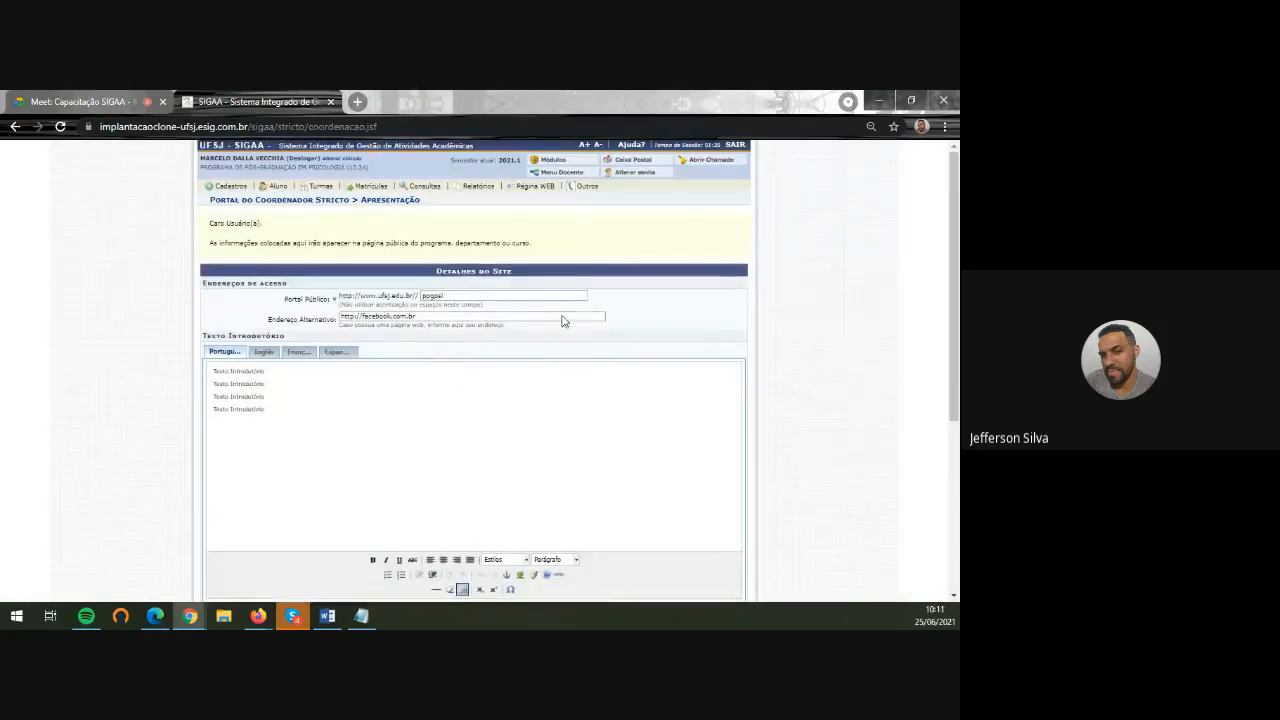
{"action": "mouse_move", "coordinate": [540, 187]}
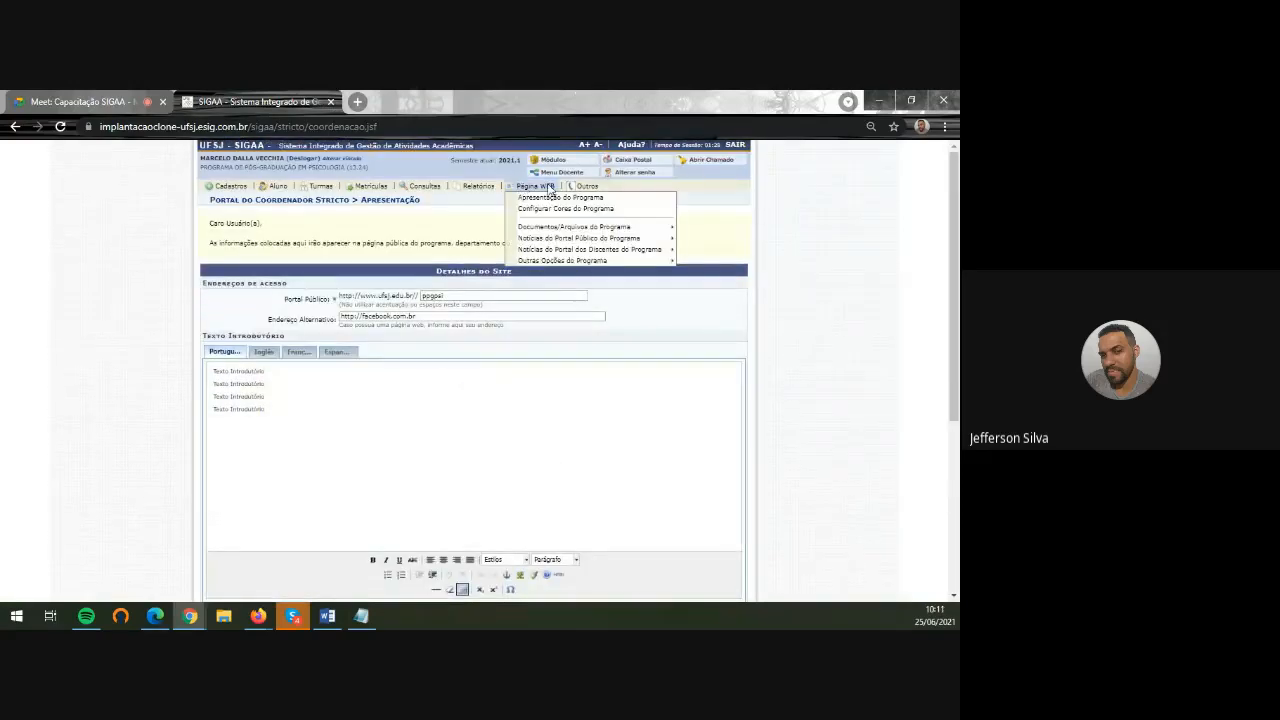
{"action": "left_click", "coordinate": [601, 212]}
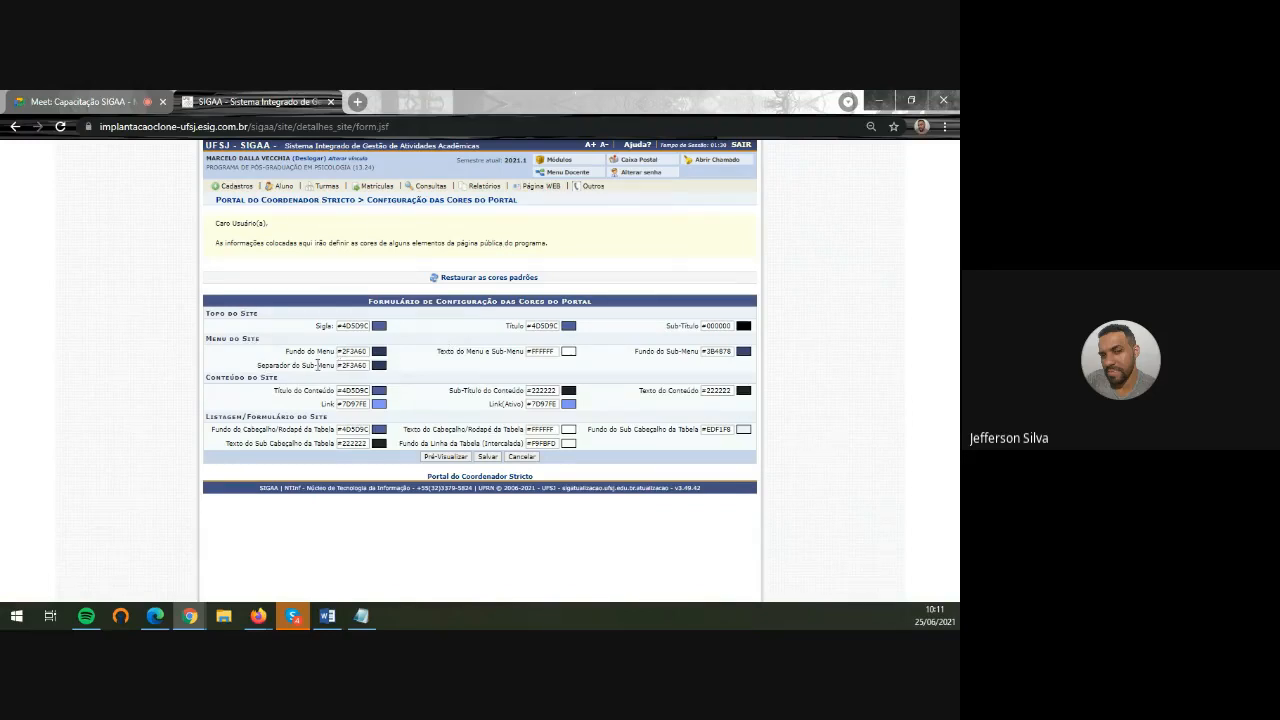
Set the Sigla colour in Topo do Site to #00FF00 and preview it on the program's page
{"action": "left_click_drag", "start_coordinate": [205, 379], "coordinate": [296, 384]}
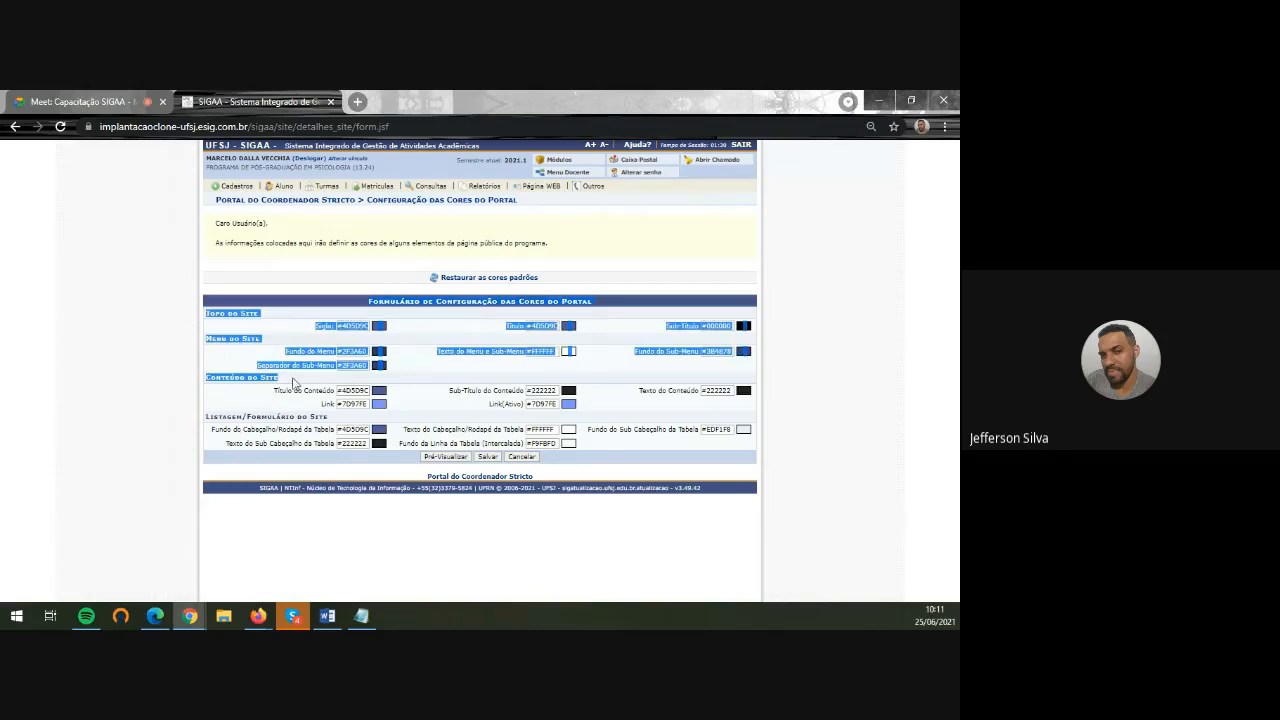
{"action": "left_click", "coordinate": [459, 389]}
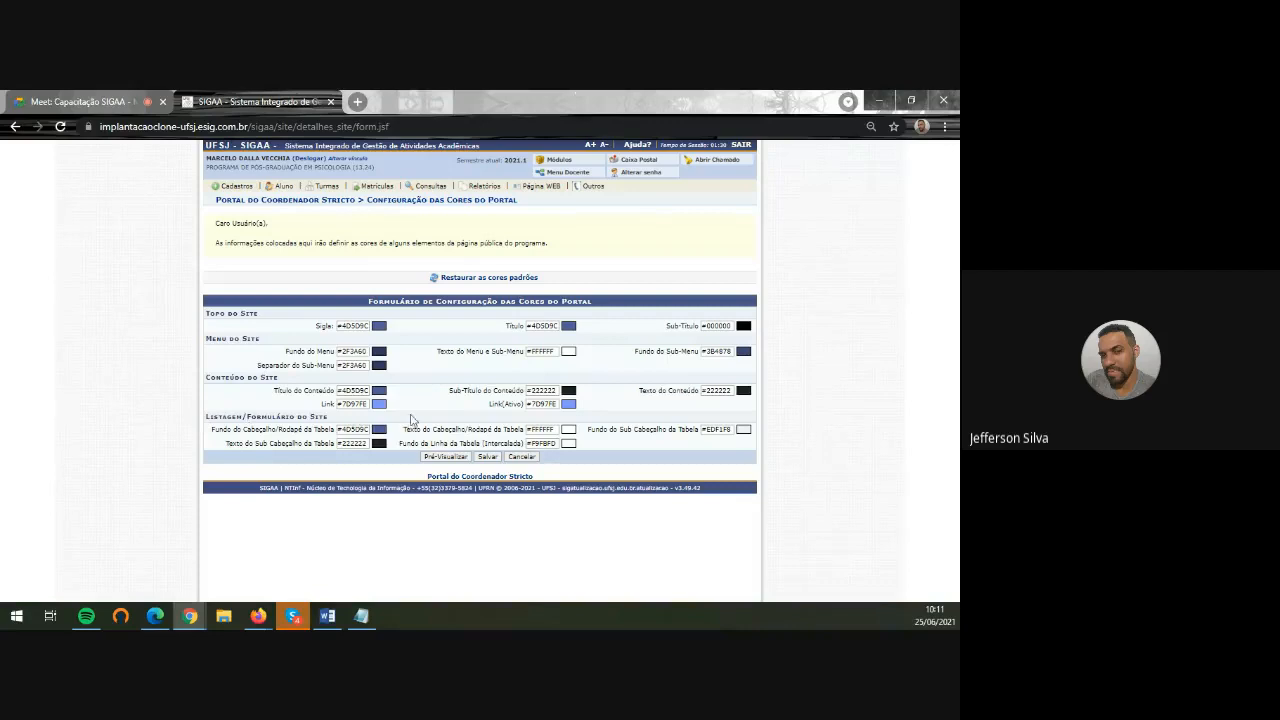
{"action": "left_click", "coordinate": [379, 326]}
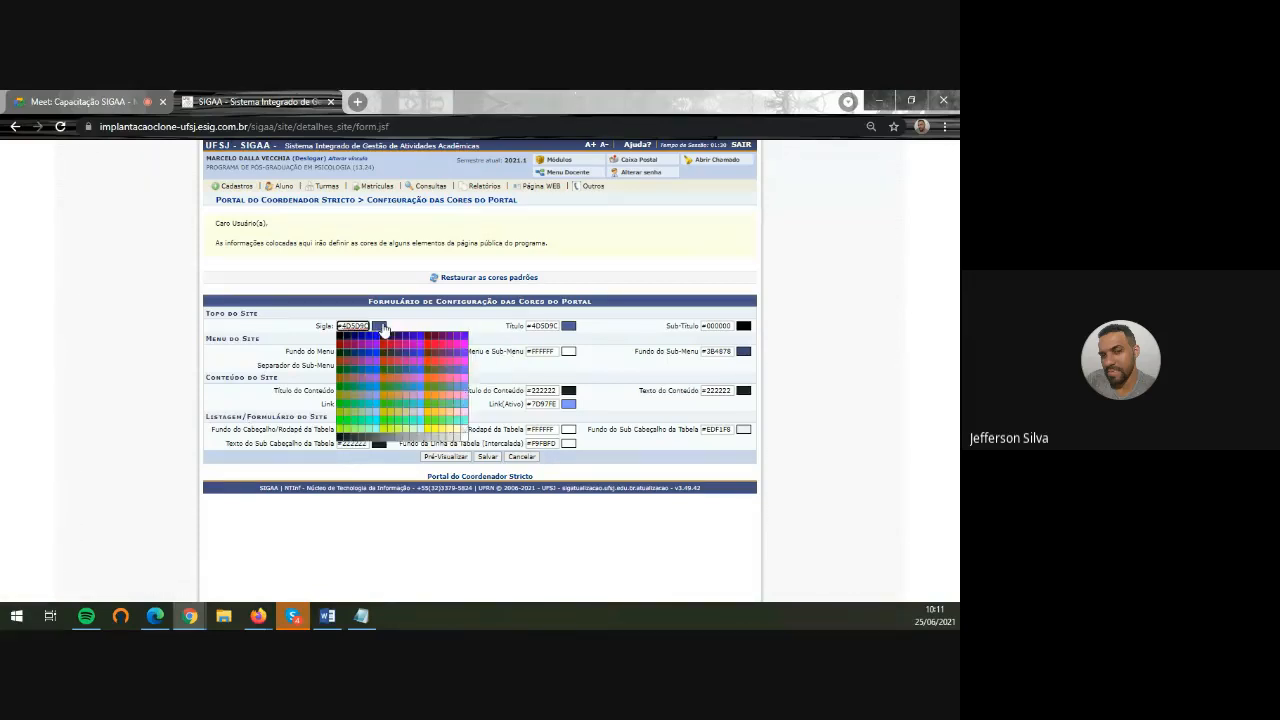
{"action": "left_click", "coordinate": [341, 427]}
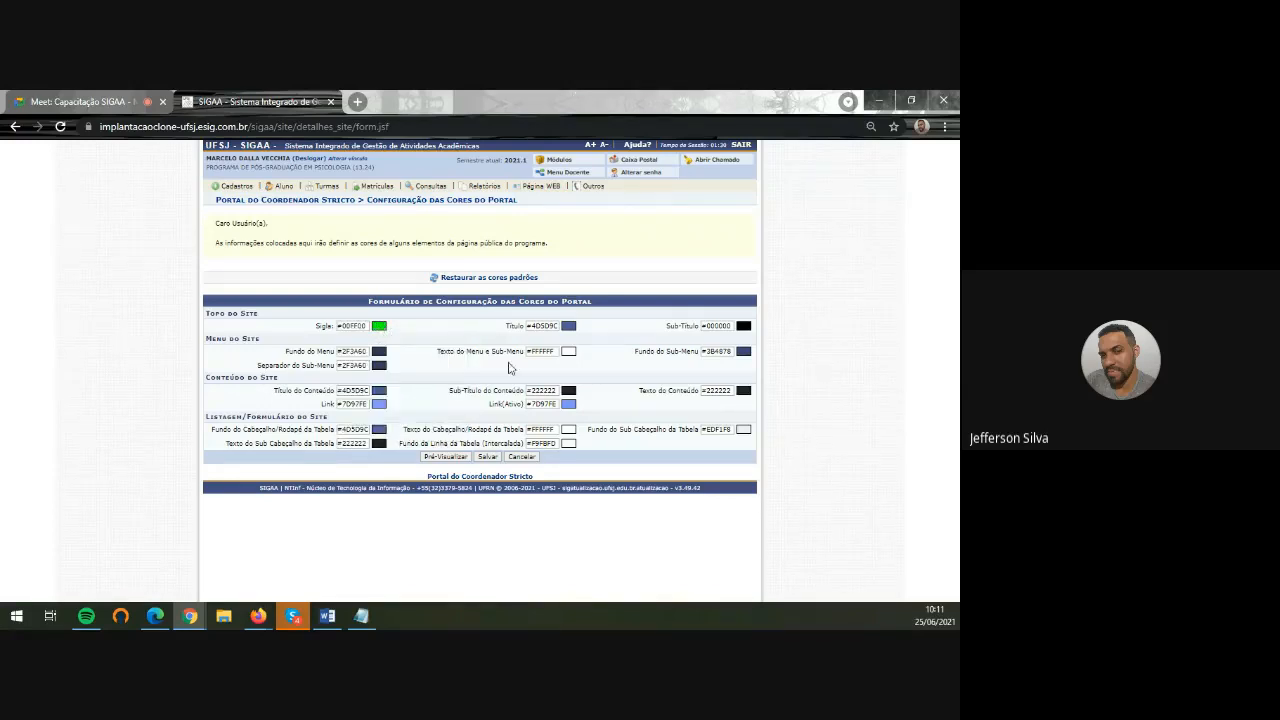
{"action": "left_click", "coordinate": [446, 457]}
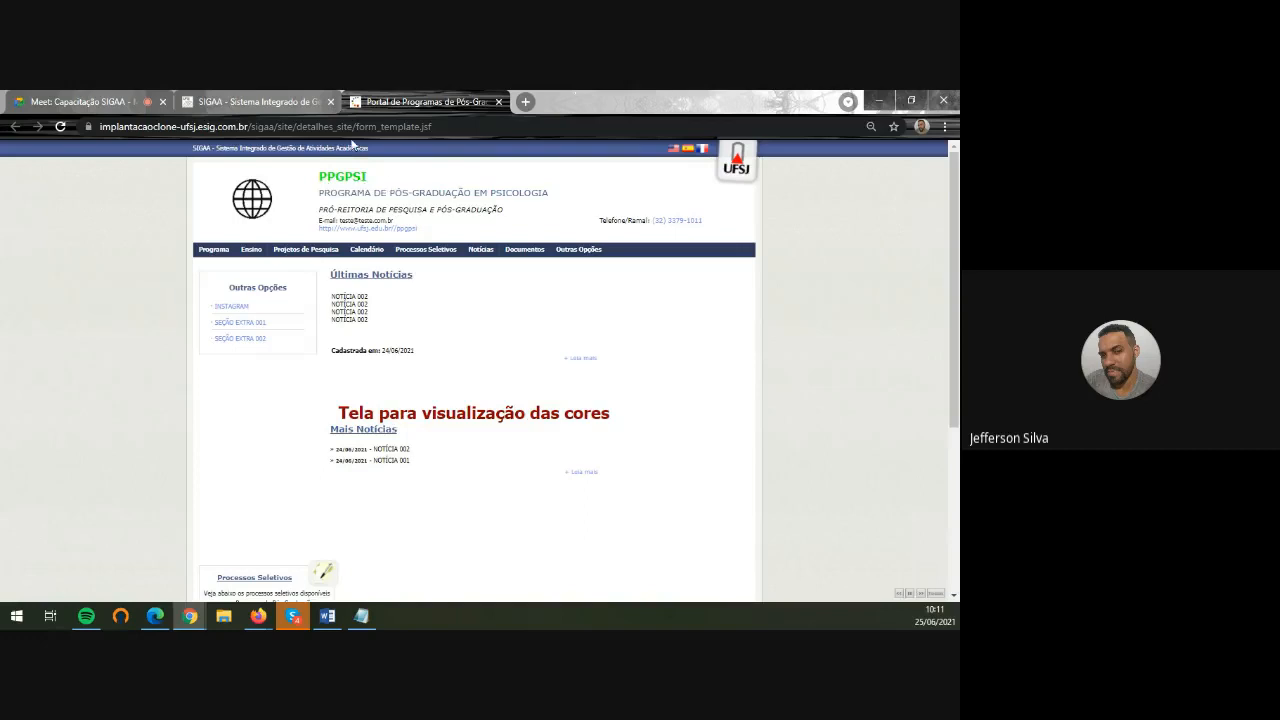
{"action": "left_click", "coordinate": [271, 103]}
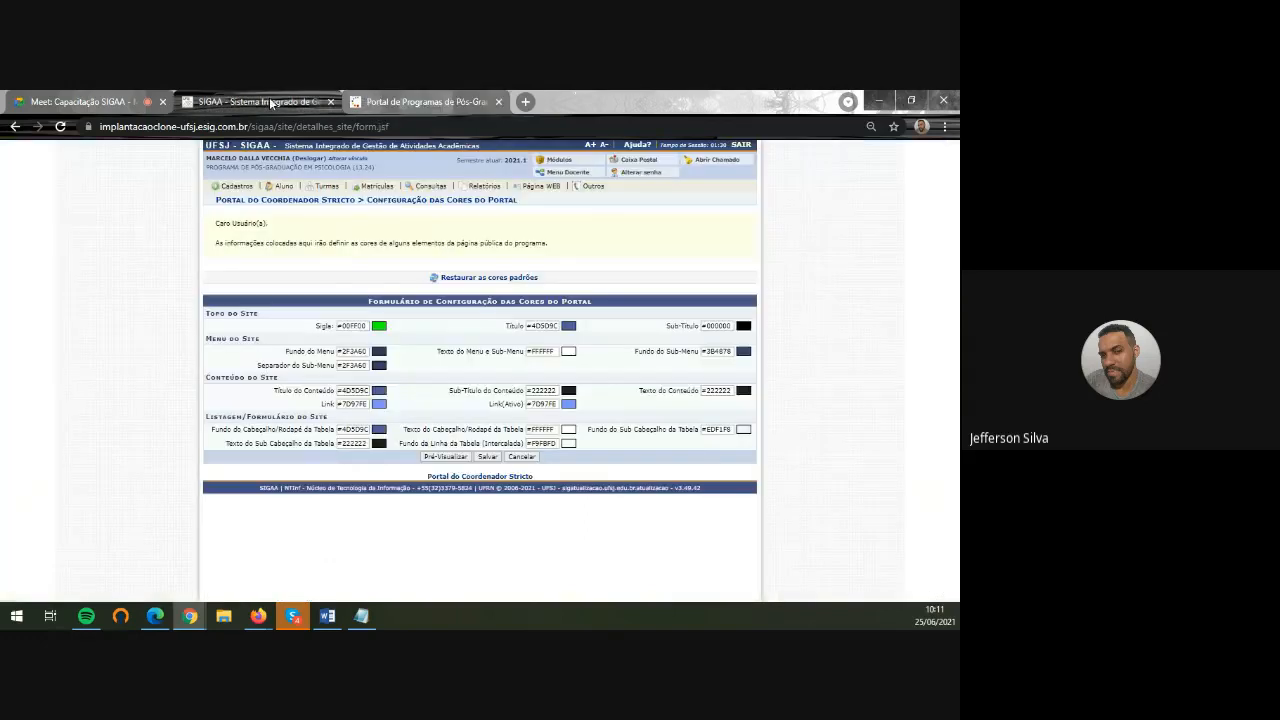
{"action": "left_click", "coordinate": [418, 102]}
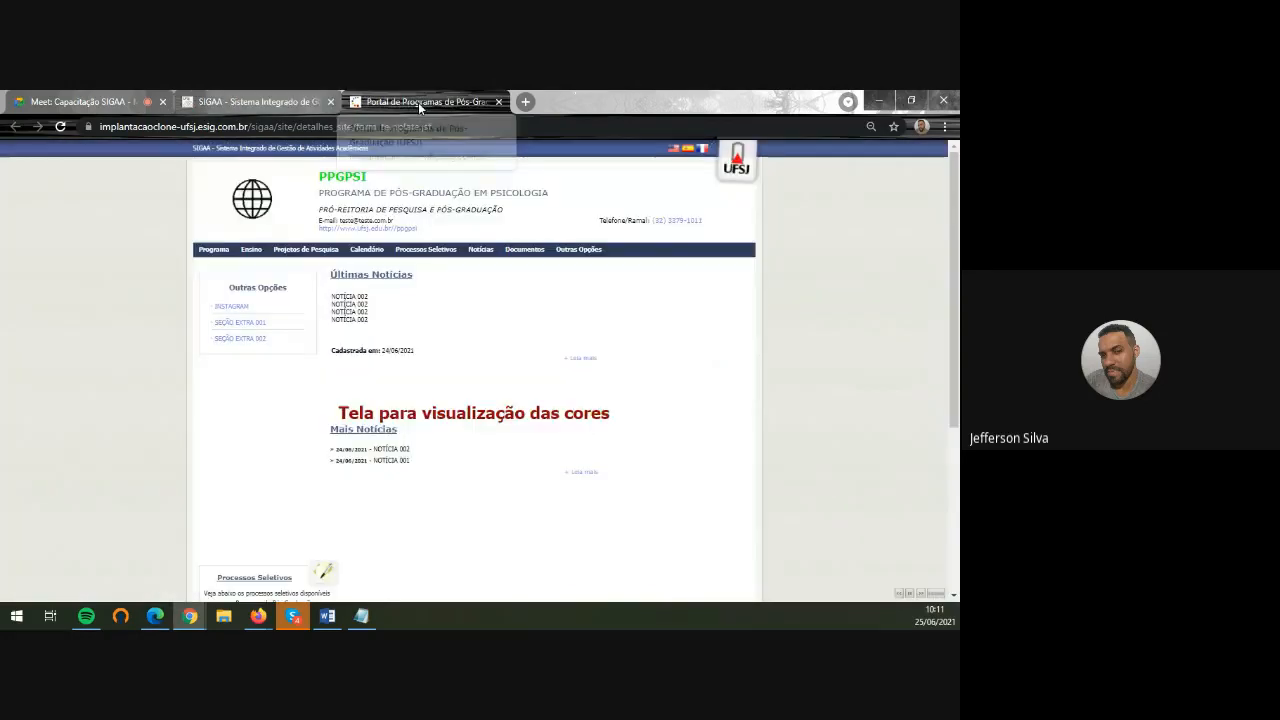
Set the Título colour in Topo do Site to #00FF00 and preview the page again
{"action": "left_click", "coordinate": [287, 101]}
{"action": "left_click", "coordinate": [568, 326]}
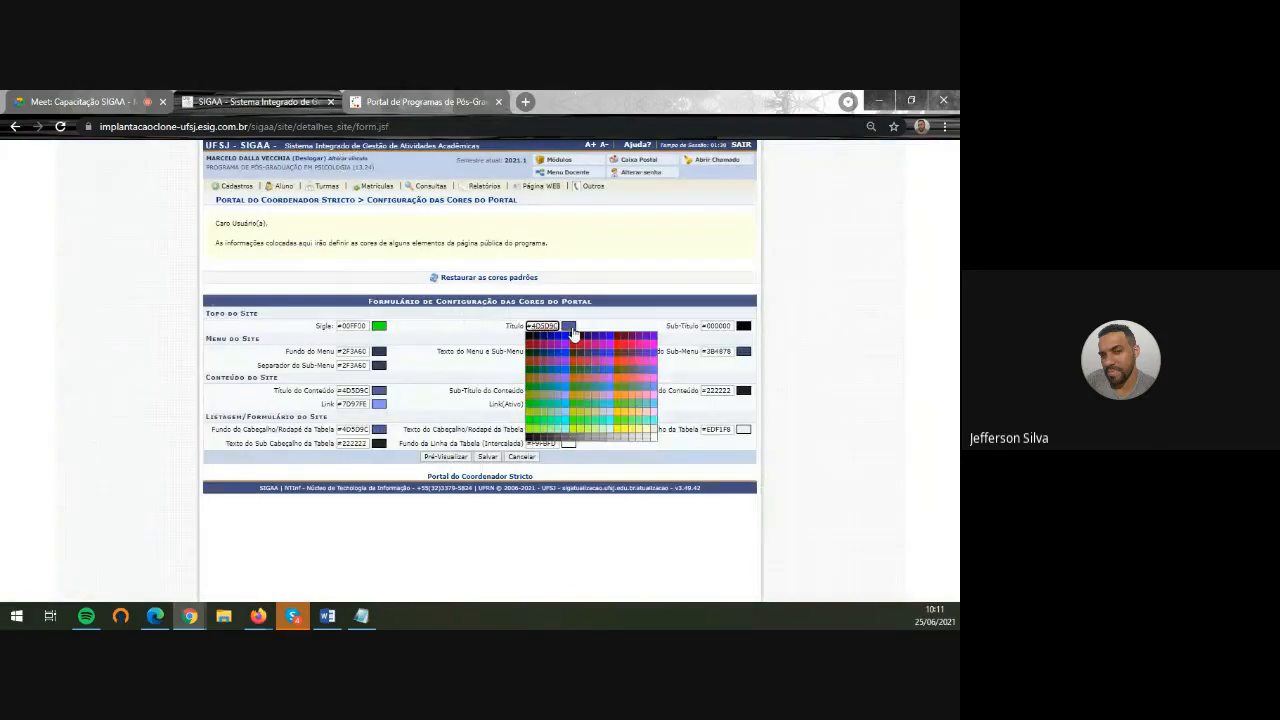
{"action": "left_click", "coordinate": [536, 430]}
{"action": "left_click", "coordinate": [445, 457]}
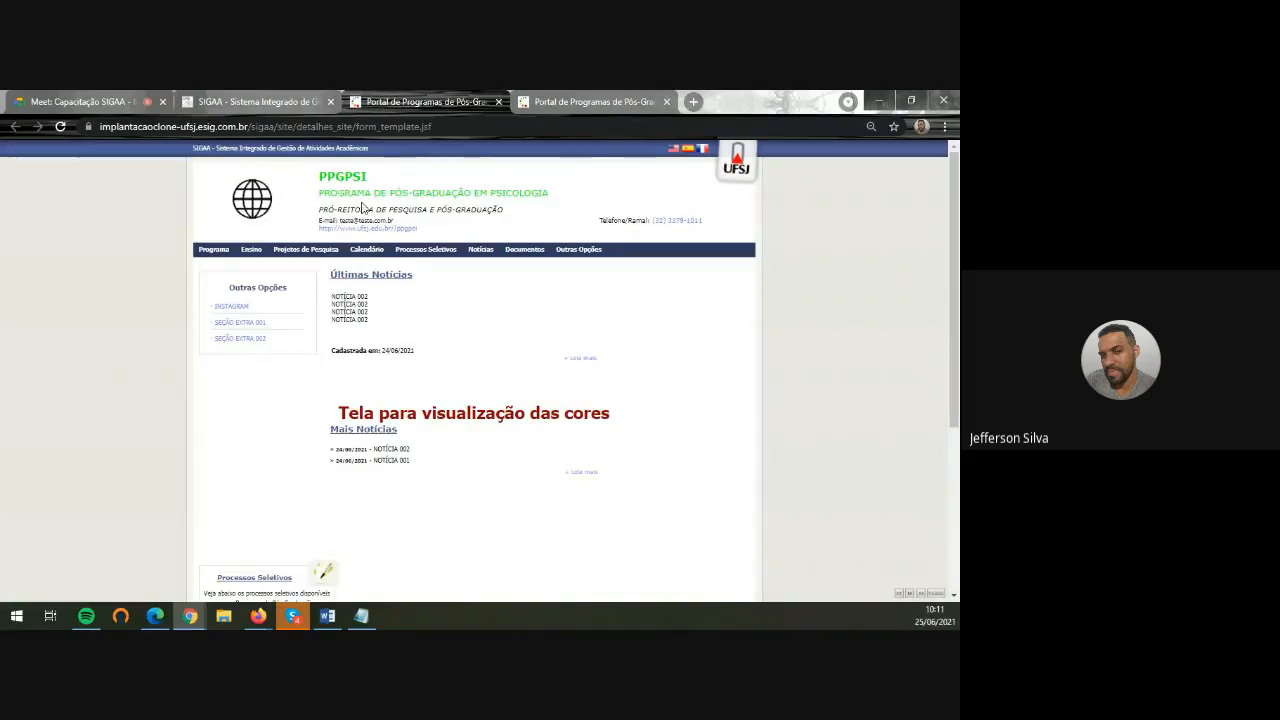
Set the Fundo do Menu colour to #00FF00, preview the page and compare it with the earlier preview
{"action": "left_click", "coordinate": [255, 102]}
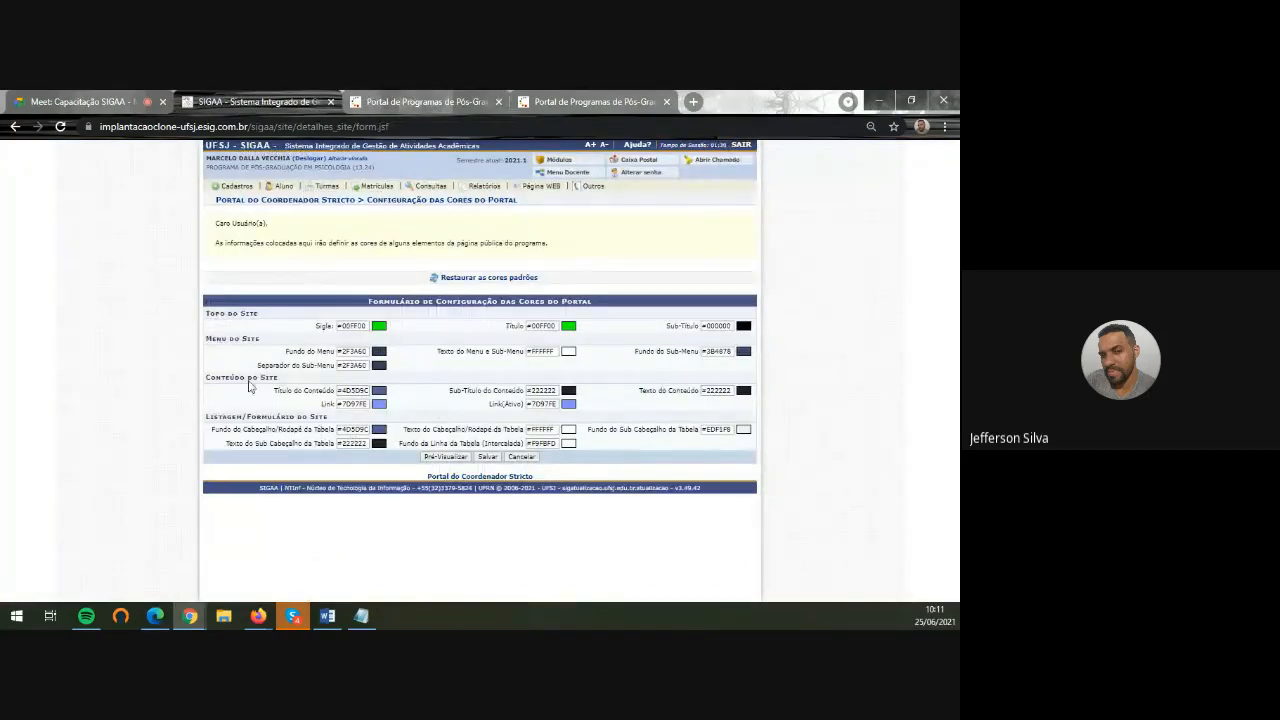
{"action": "left_click", "coordinate": [365, 352]}
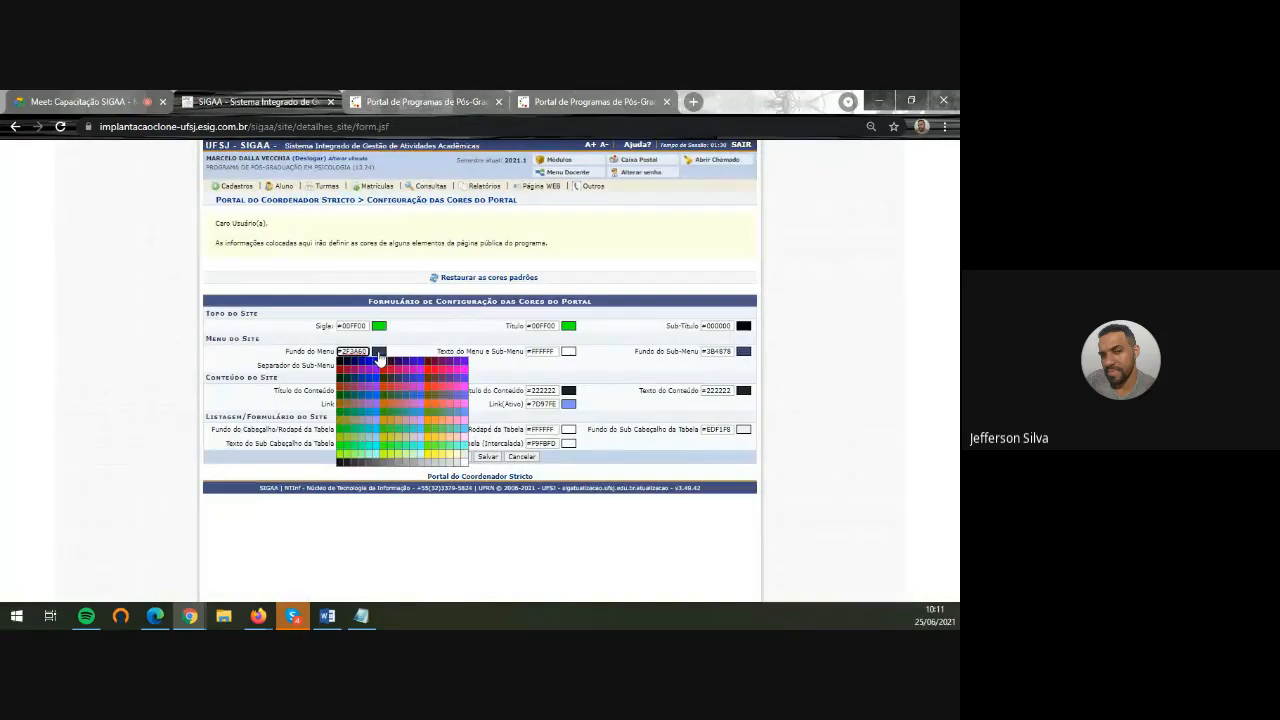
{"action": "left_click", "coordinate": [347, 457]}
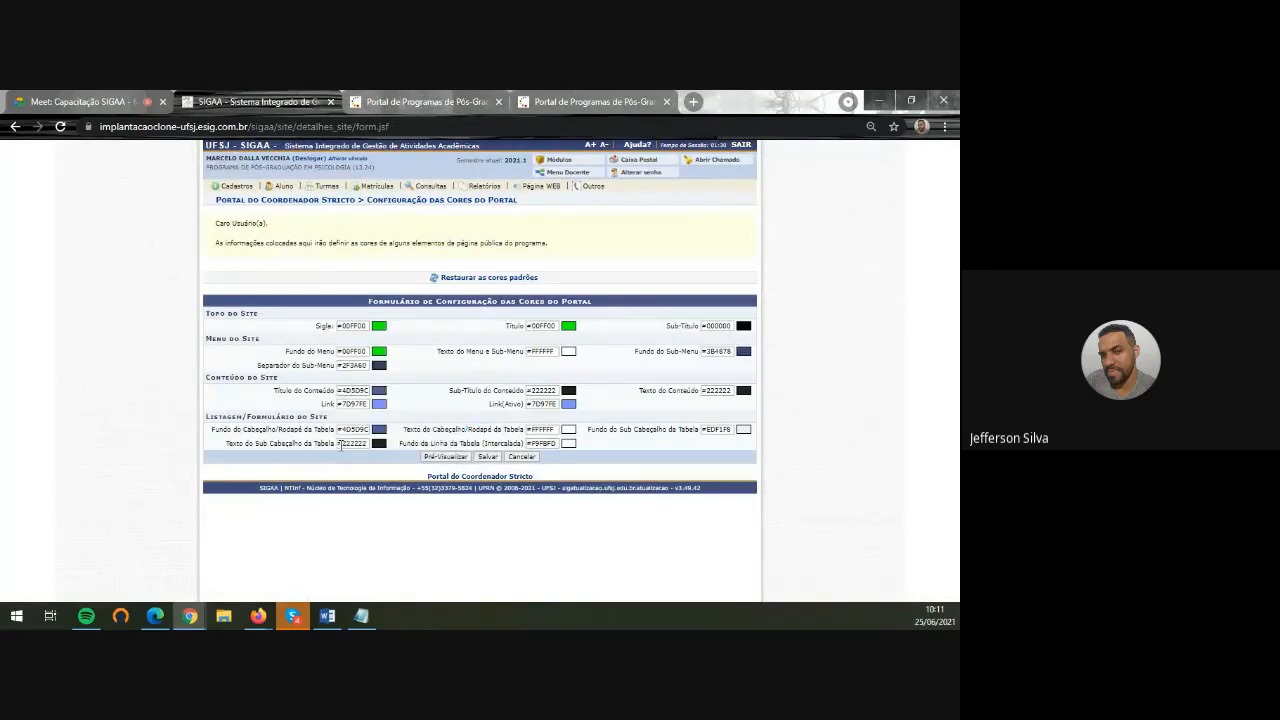
{"action": "left_click", "coordinate": [445, 457]}
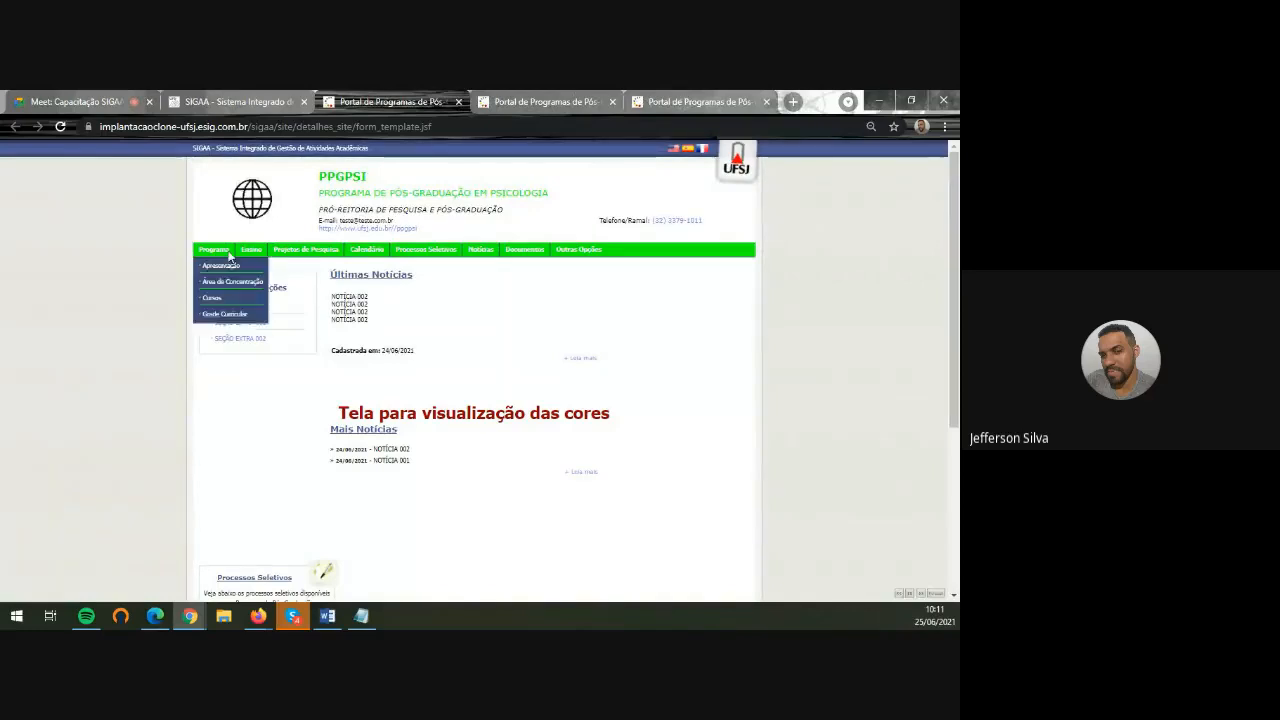
{"action": "mouse_move", "coordinate": [222, 256]}
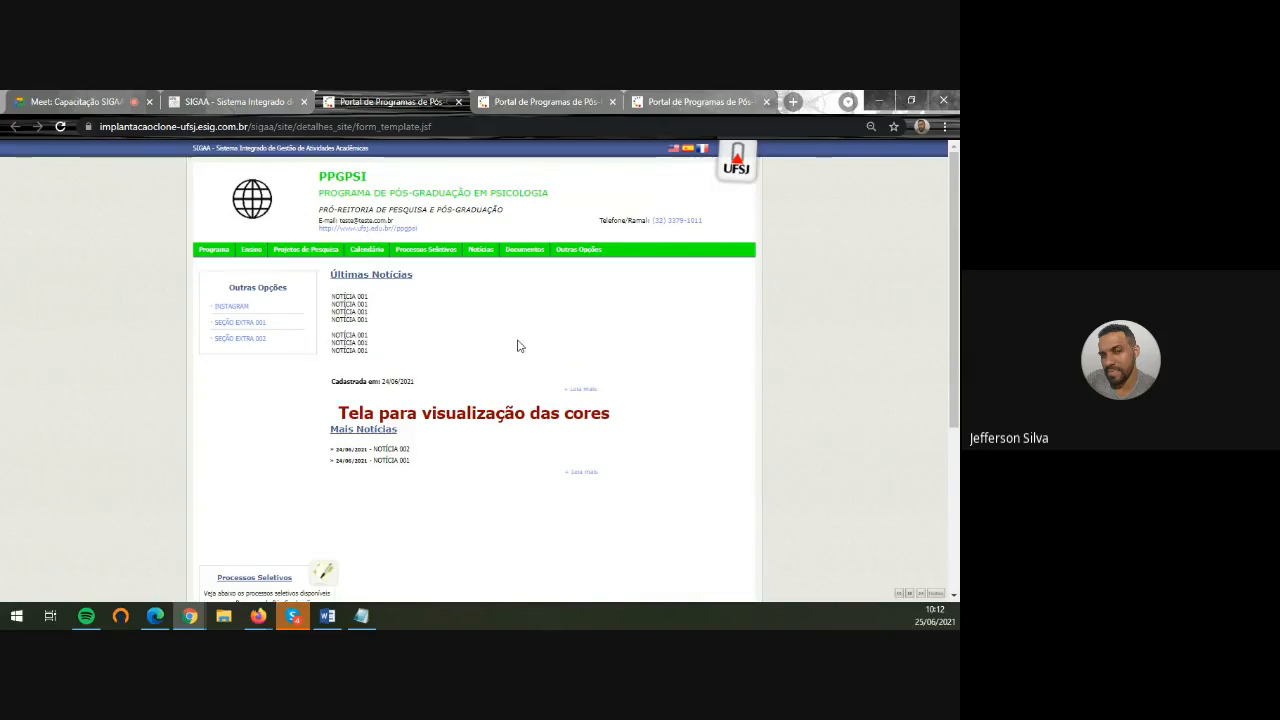
{"action": "left_click", "coordinate": [537, 102]}
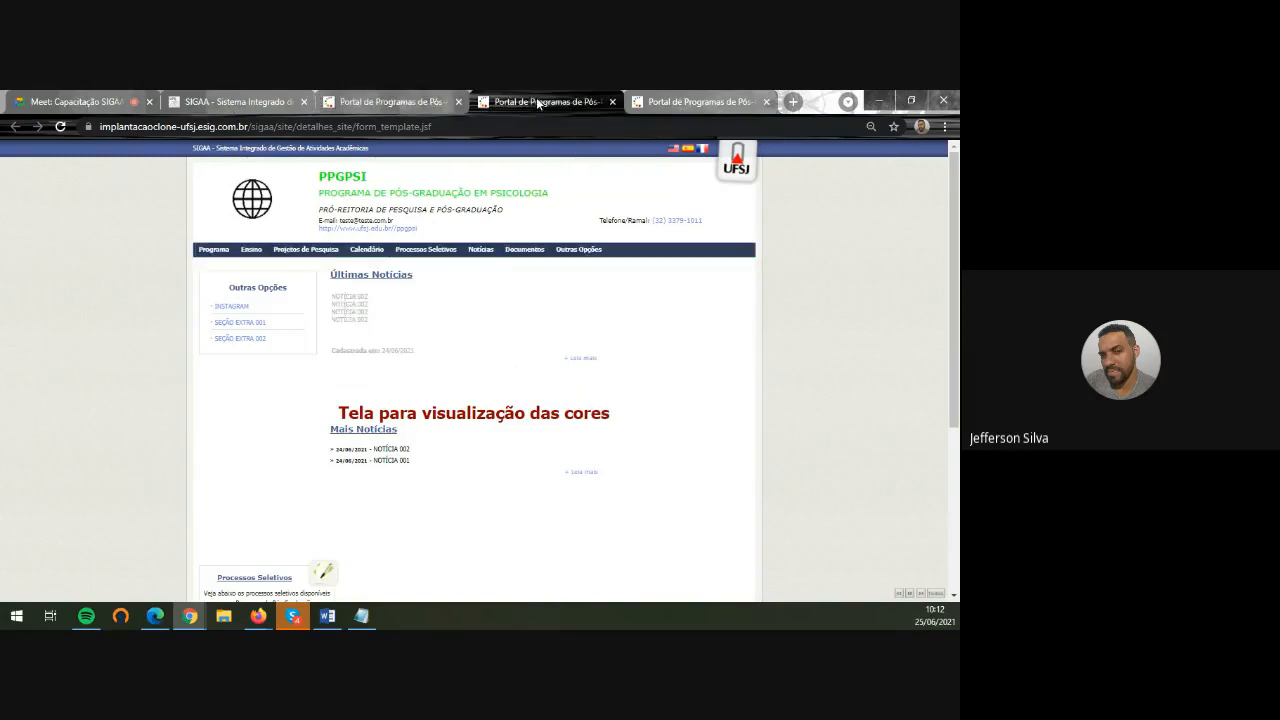
{"action": "left_click", "coordinate": [418, 101]}
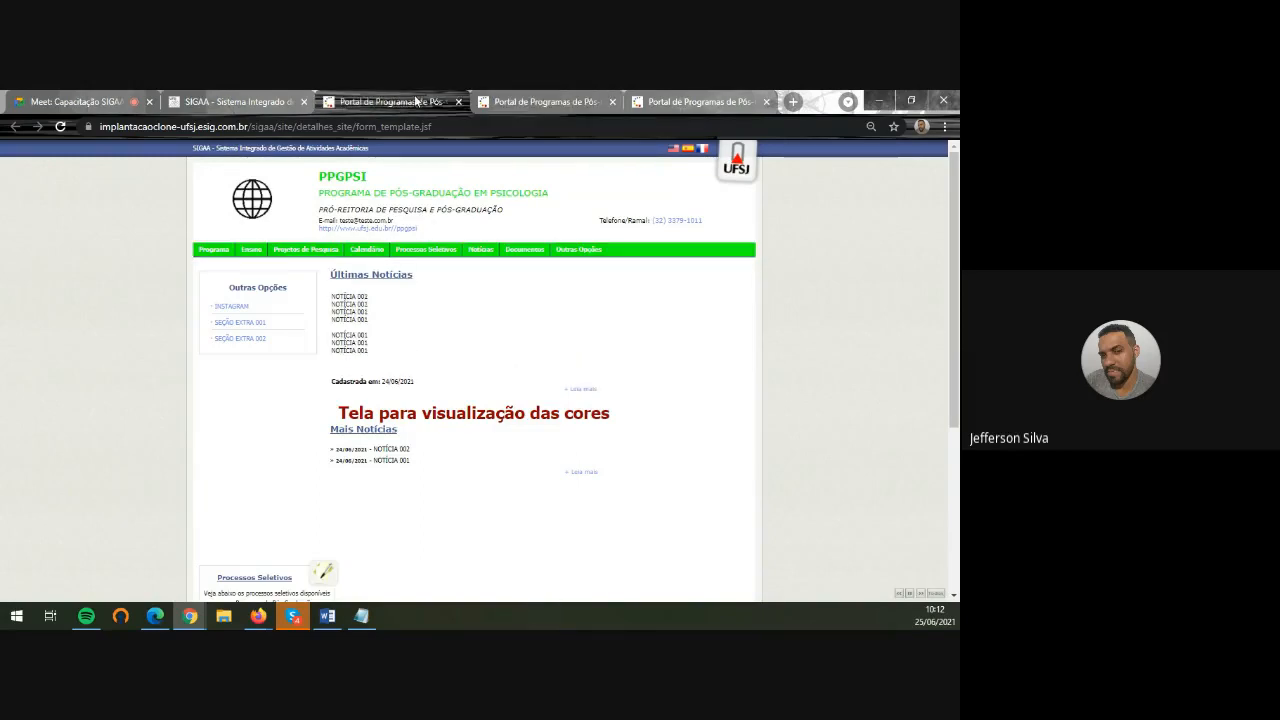
Restore the portal's default colours and save the colour configuration
{"action": "left_click", "coordinate": [256, 103]}
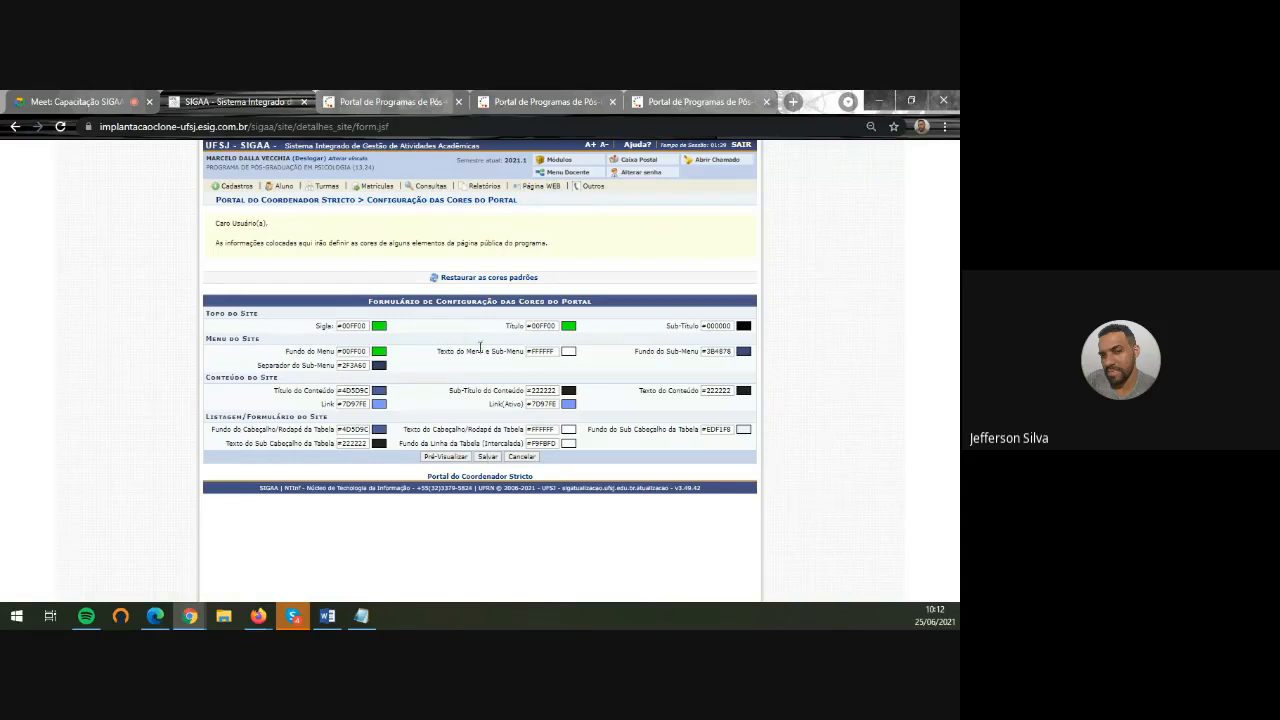
{"action": "left_click", "coordinate": [490, 278]}
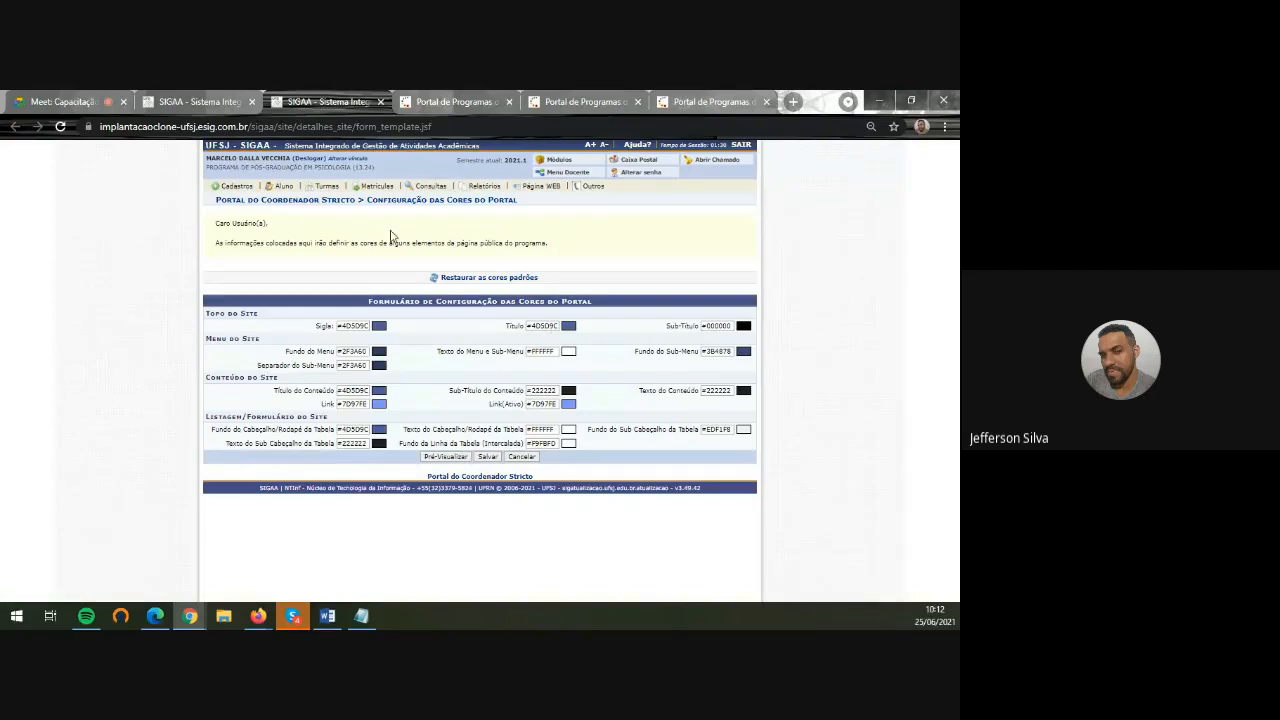
{"action": "left_click", "coordinate": [741, 102]}
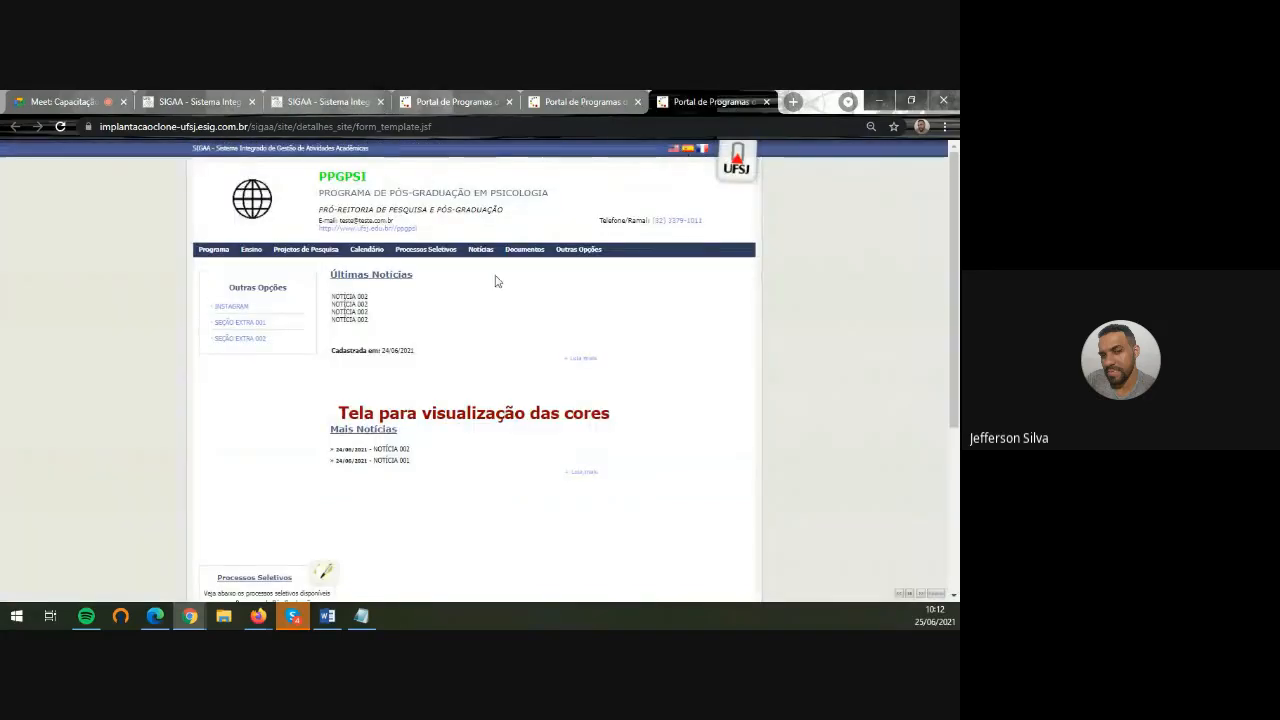
{"action": "left_click", "coordinate": [343, 106]}
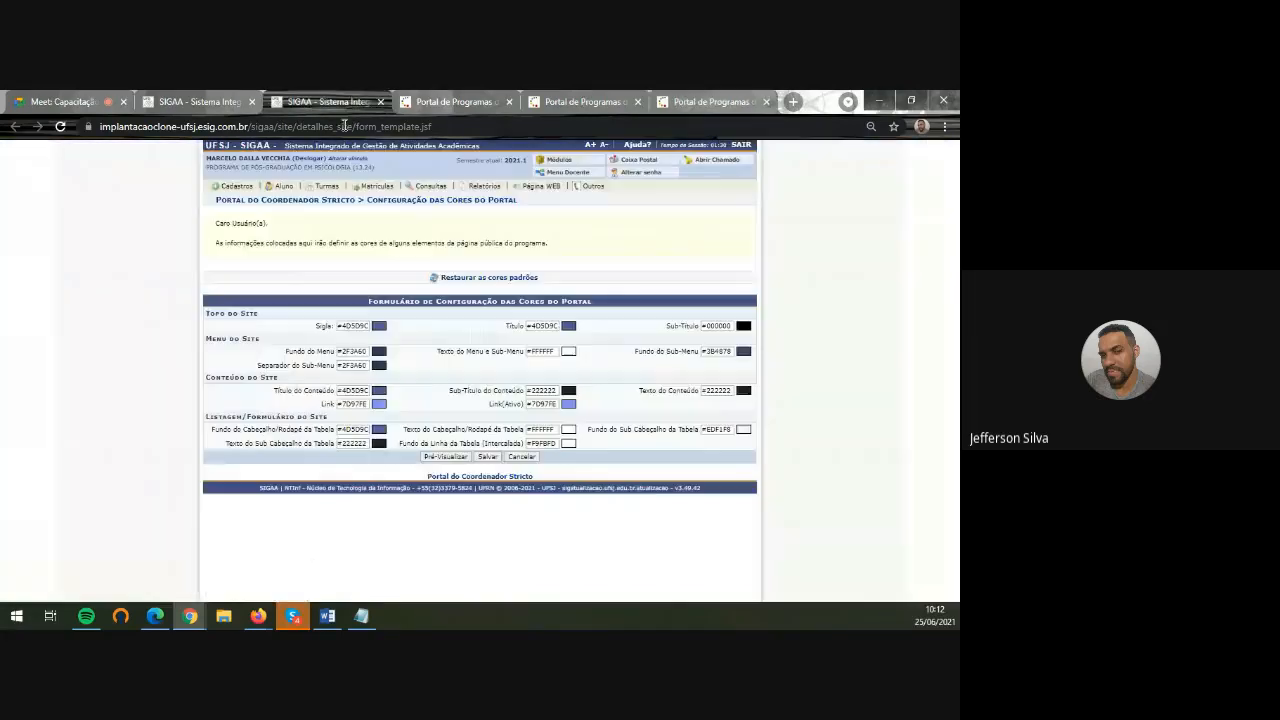
{"action": "left_click", "coordinate": [487, 457]}
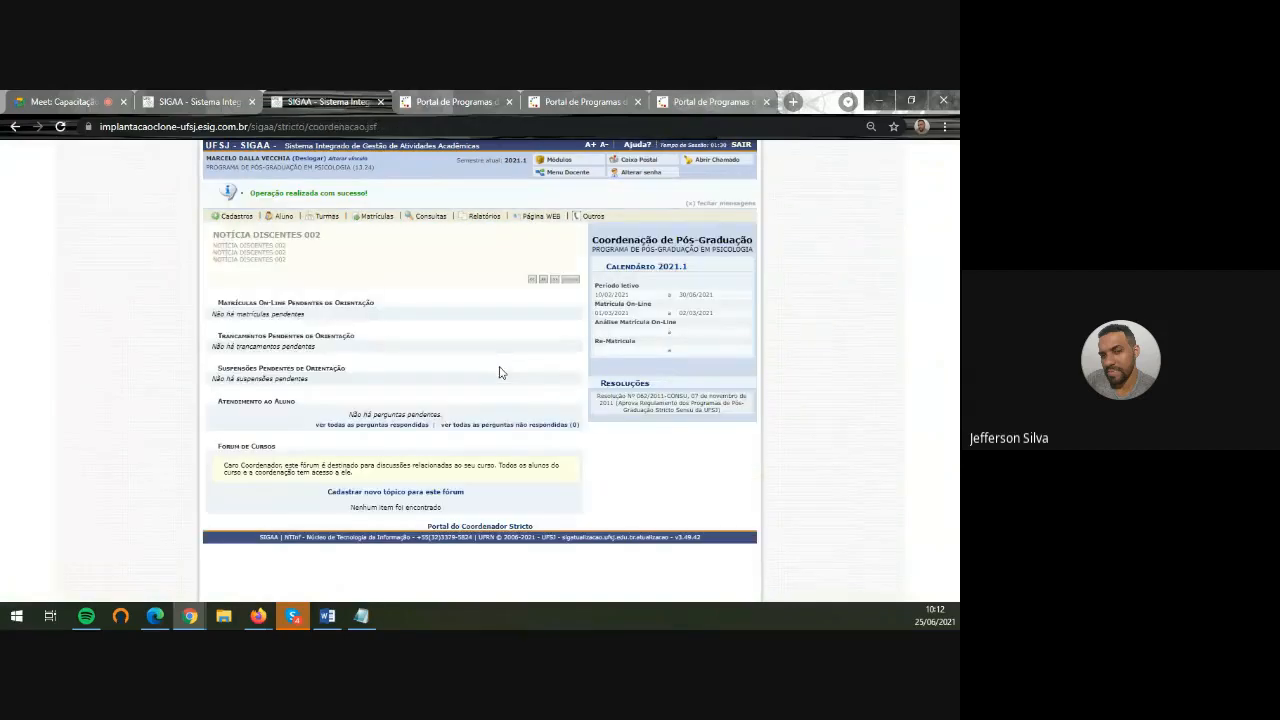
{"action": "mouse_move", "coordinate": [242, 217]}
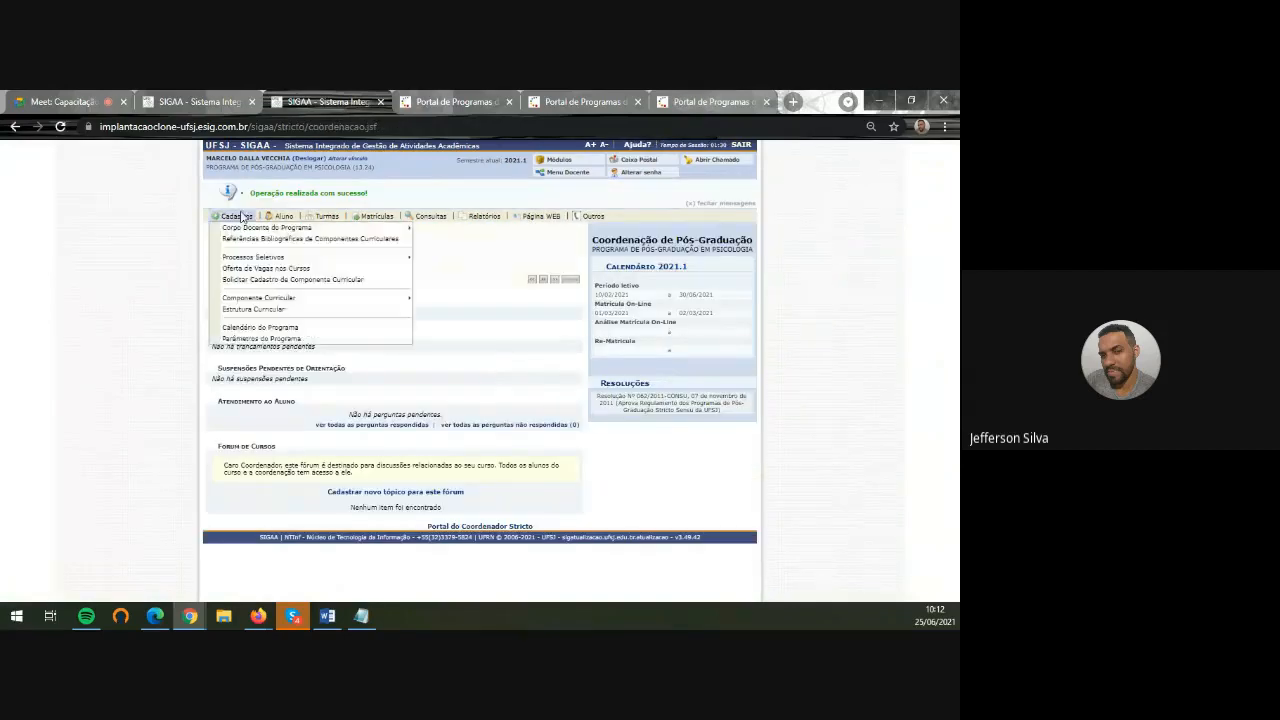
{"action": "left_click", "coordinate": [202, 104]}
{"action": "left_click", "coordinate": [334, 104]}
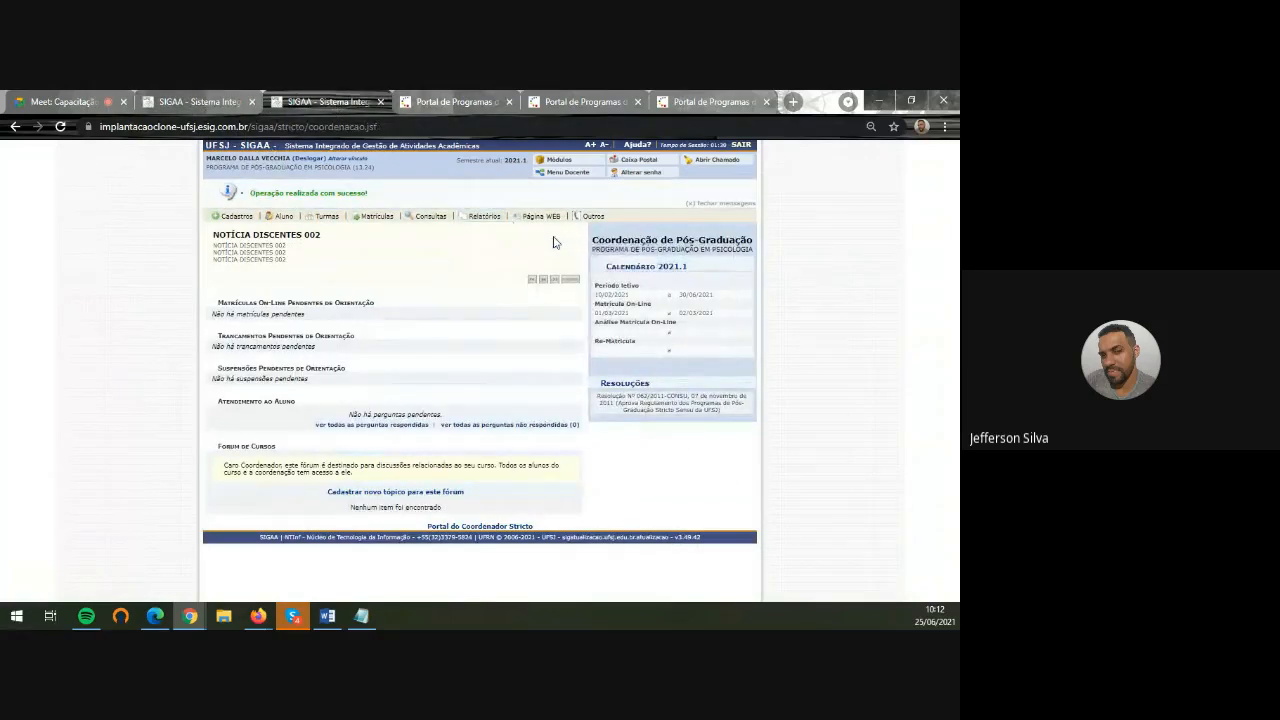
Open the list for changing or removing the program's documents and start registering a new document
{"action": "mouse_move", "coordinate": [546, 218]}
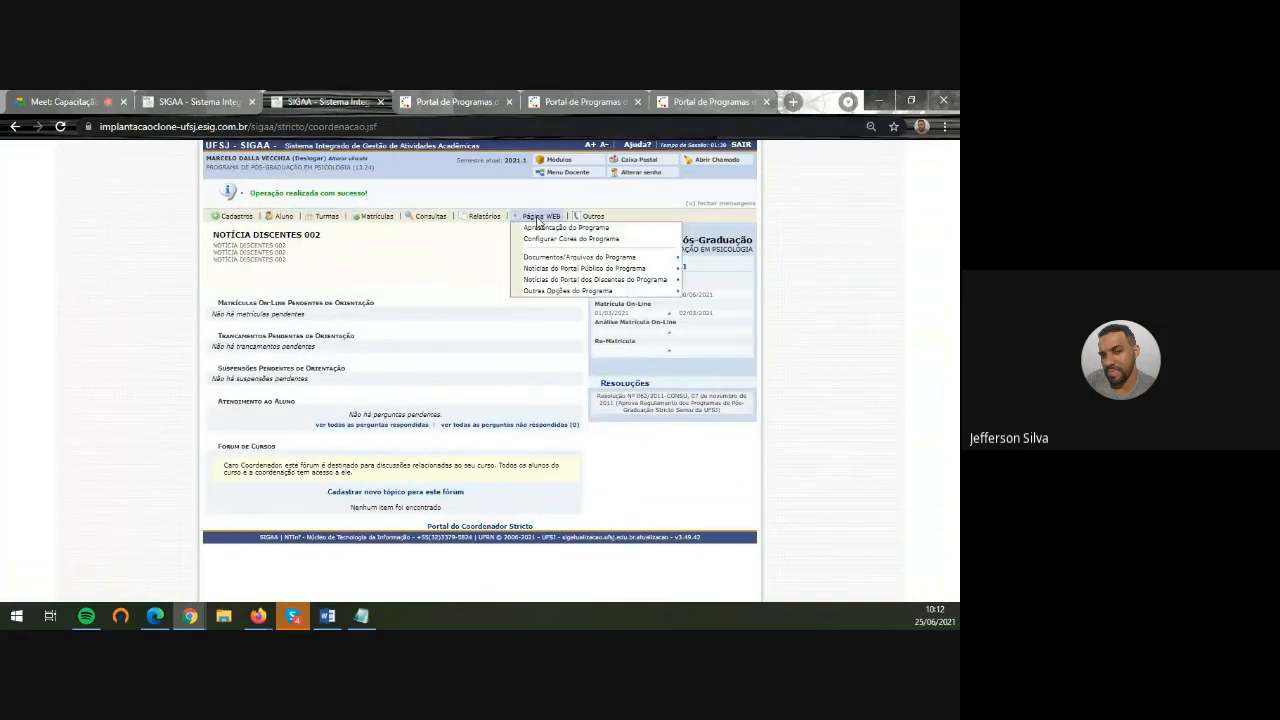
{"action": "mouse_move", "coordinate": [566, 262]}
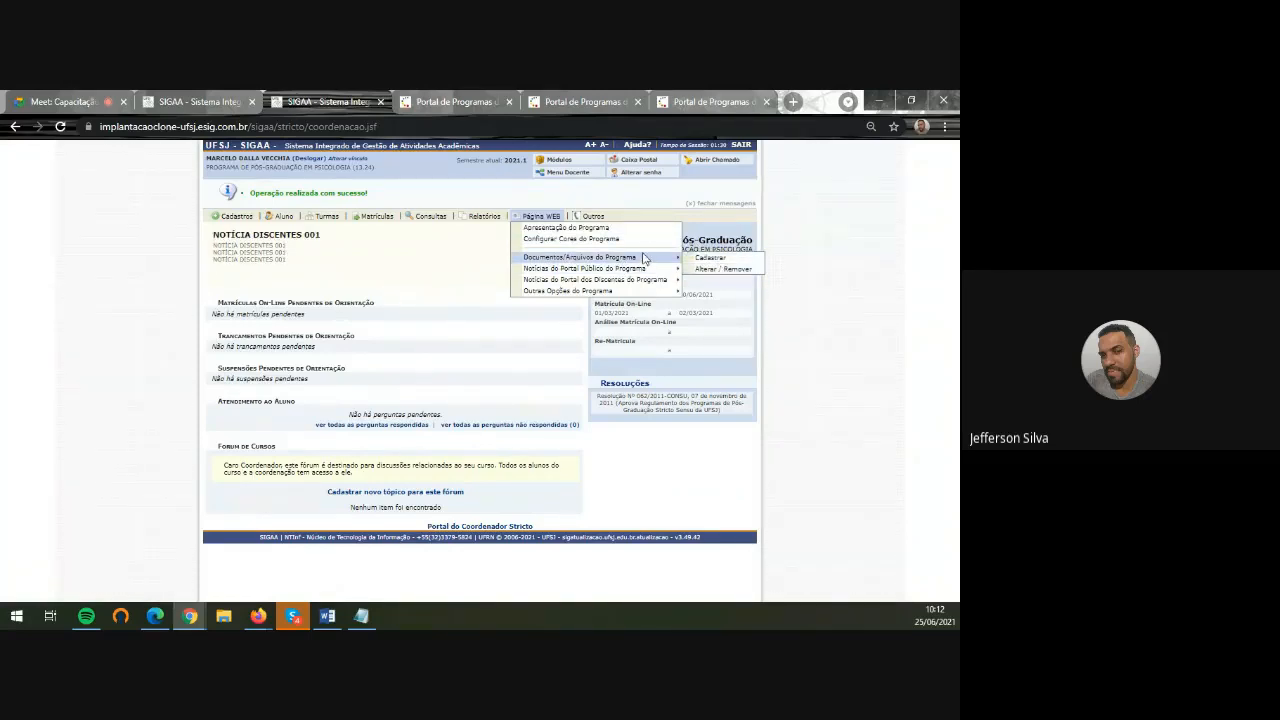
{"action": "left_click", "coordinate": [739, 272]}
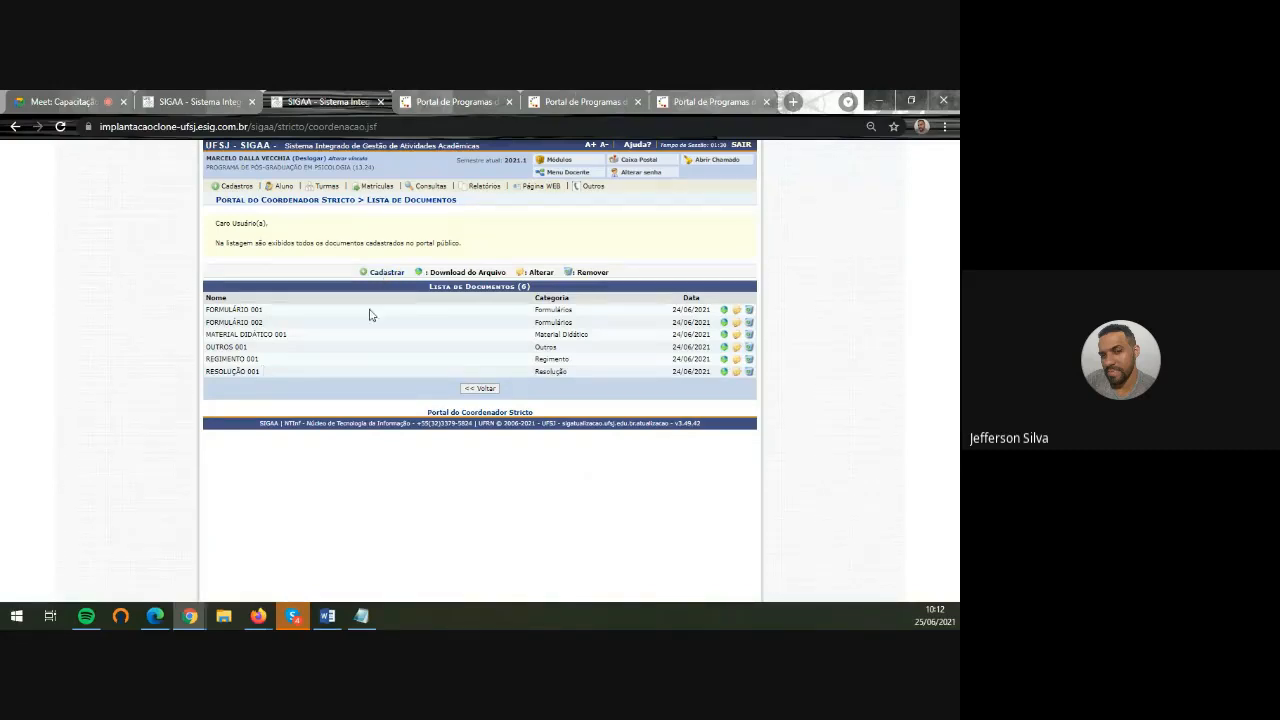
{"action": "left_click", "coordinate": [388, 273]}
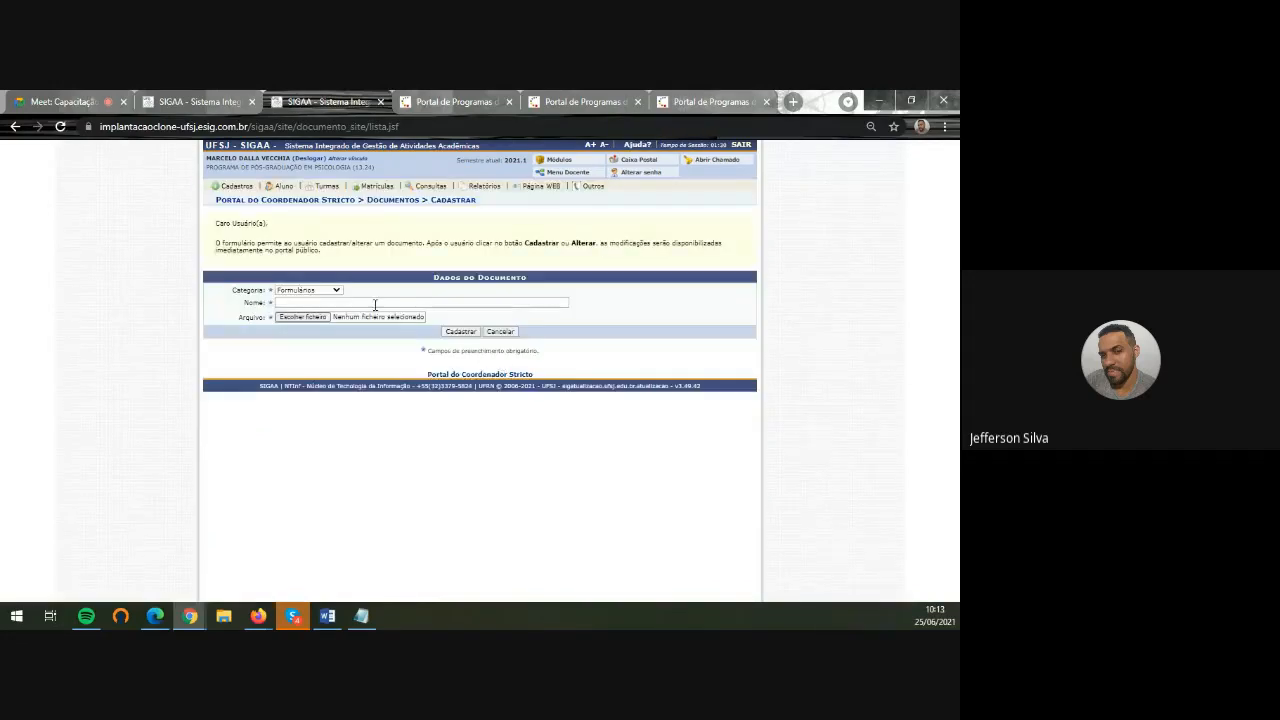
Set the new document's category to Regimento and name it REGIMENTO 002
{"action": "left_click", "coordinate": [337, 291]}
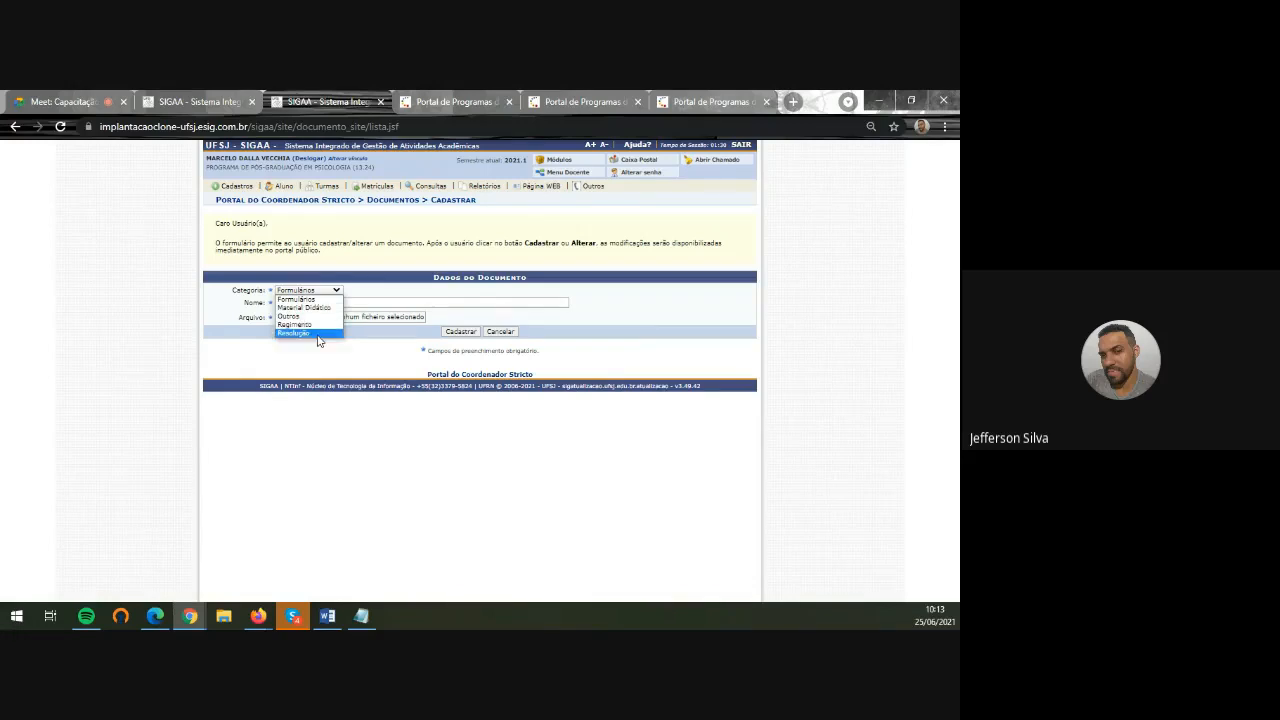
{"action": "left_click", "coordinate": [388, 291]}
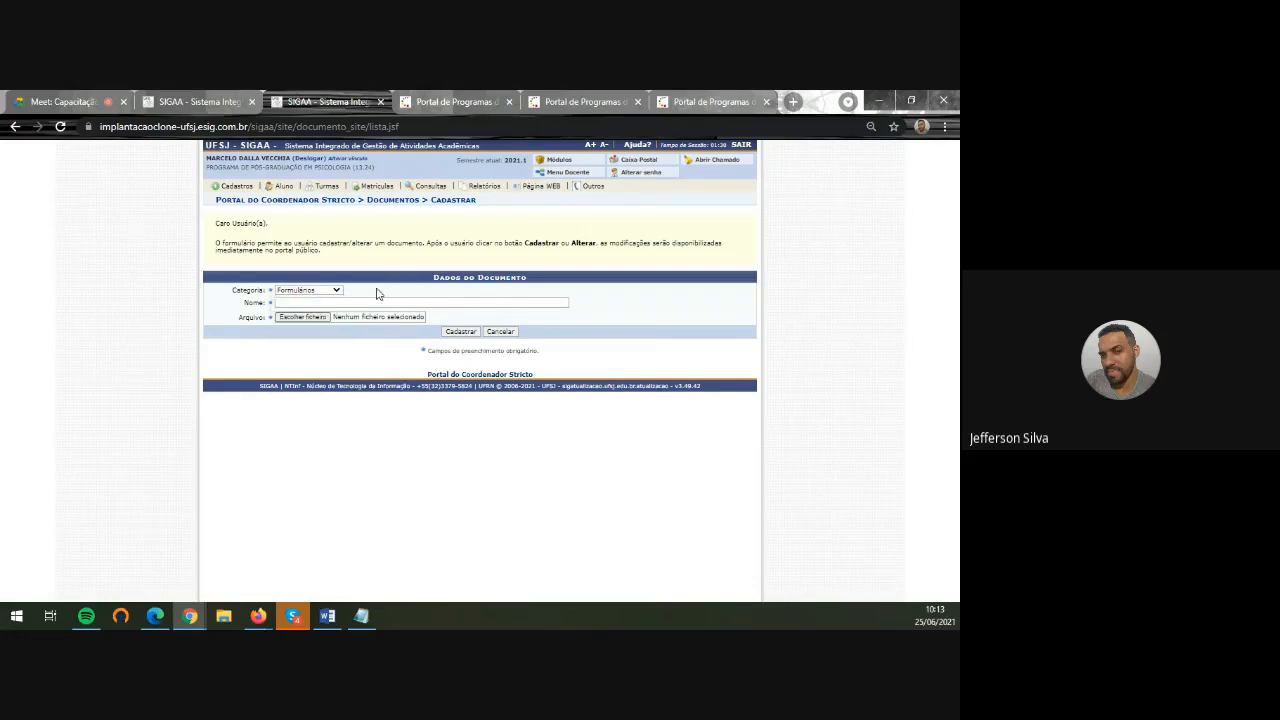
{"action": "left_click", "coordinate": [338, 292]}
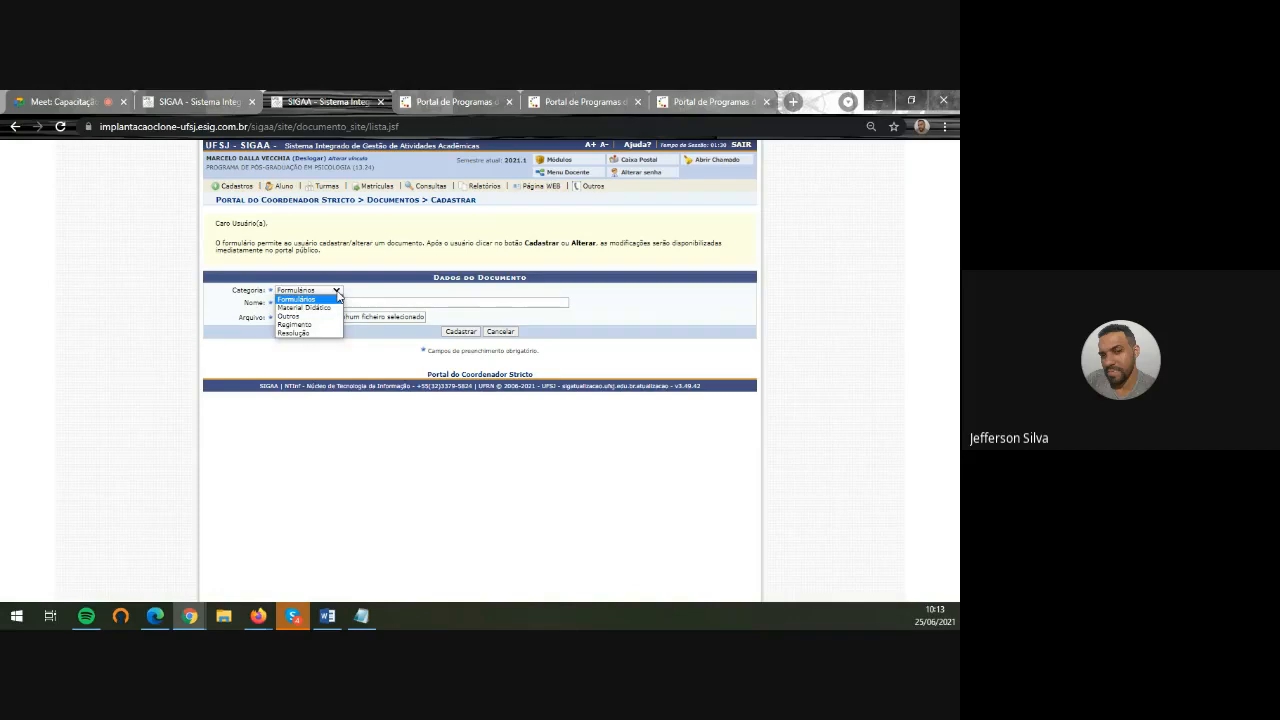
{"action": "left_click", "coordinate": [318, 324]}
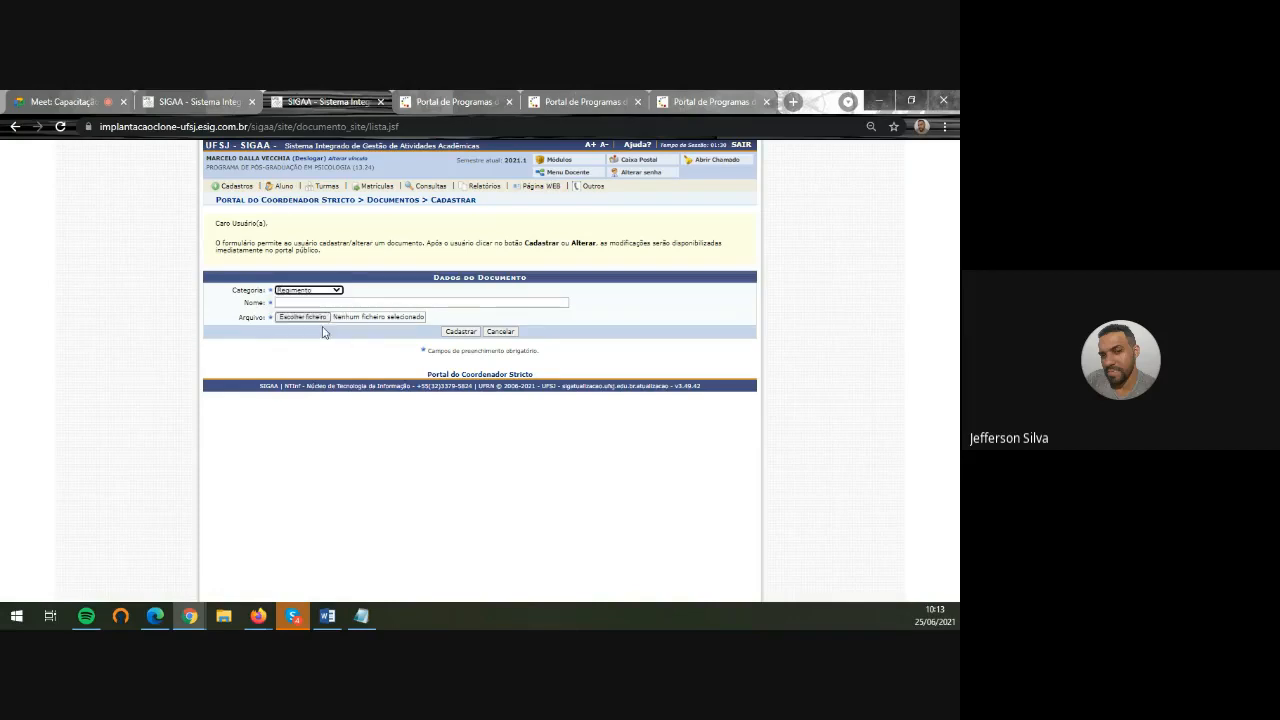
{"action": "left_click", "coordinate": [401, 301]}
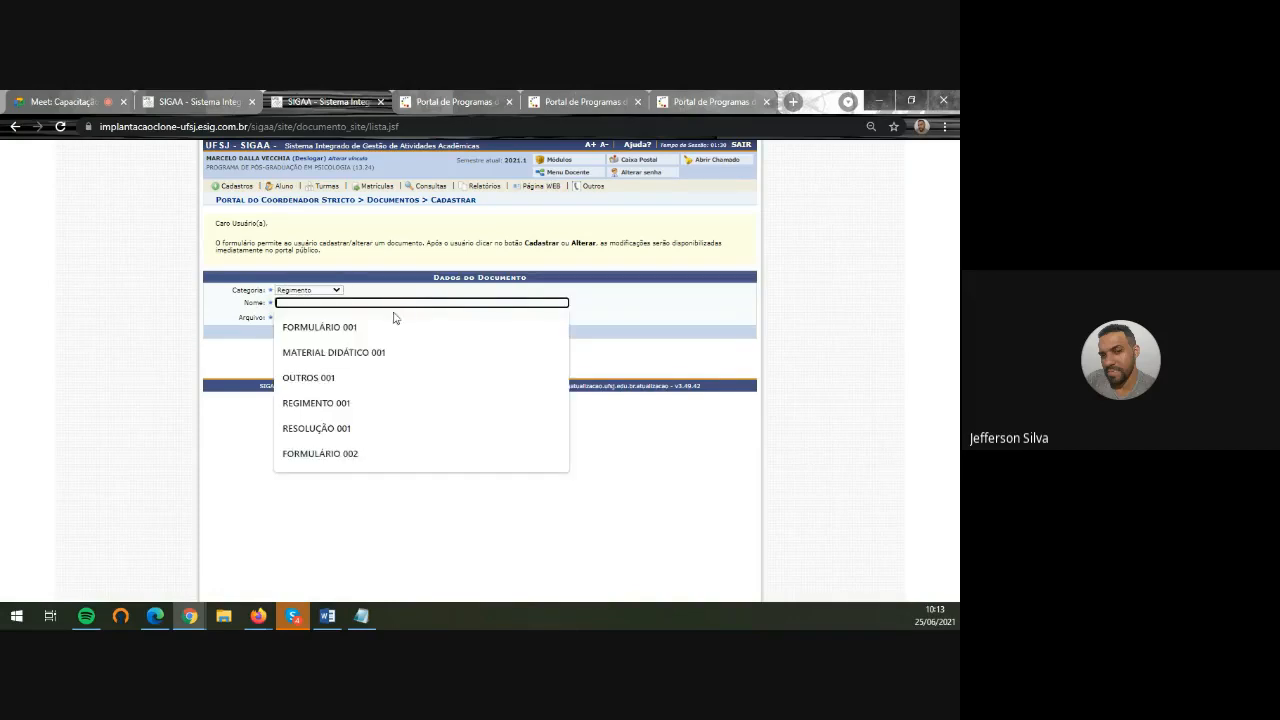
{"action": "left_click", "coordinate": [360, 405]}
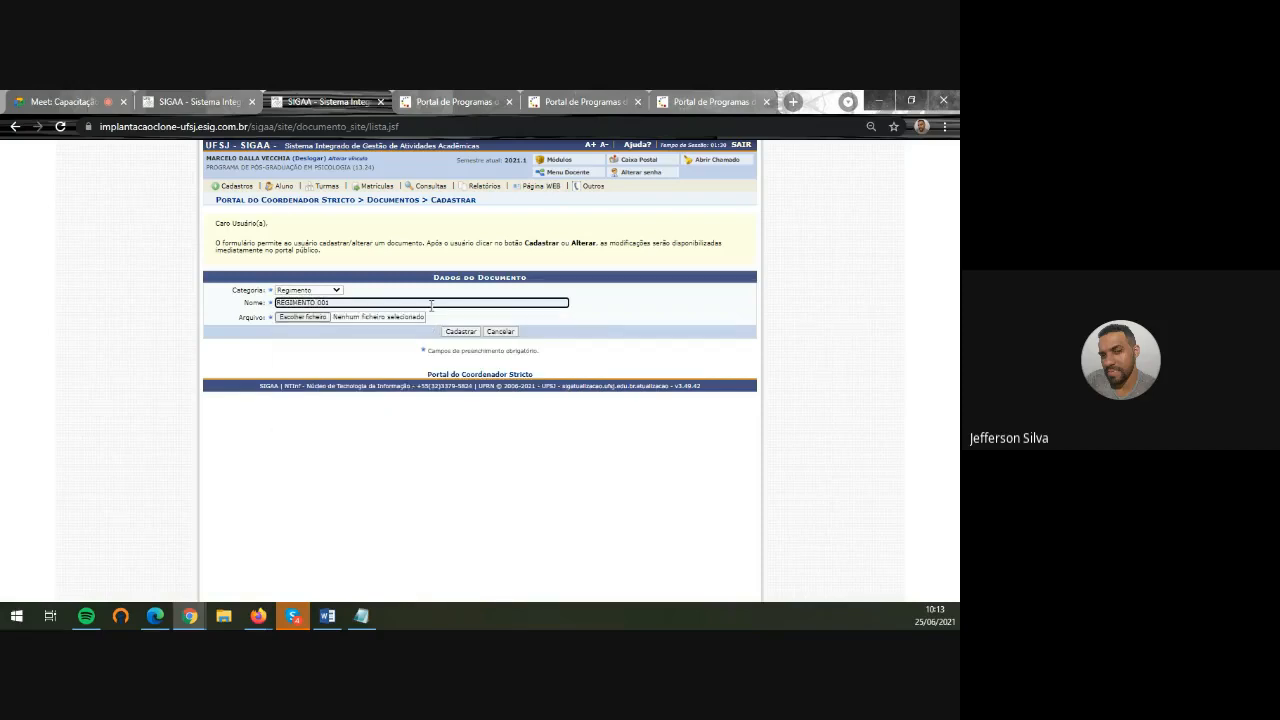
{"action": "key", "text": "BackSpace"}
{"action": "type", "text": "3"}
{"action": "key", "text": "BackSpace"}
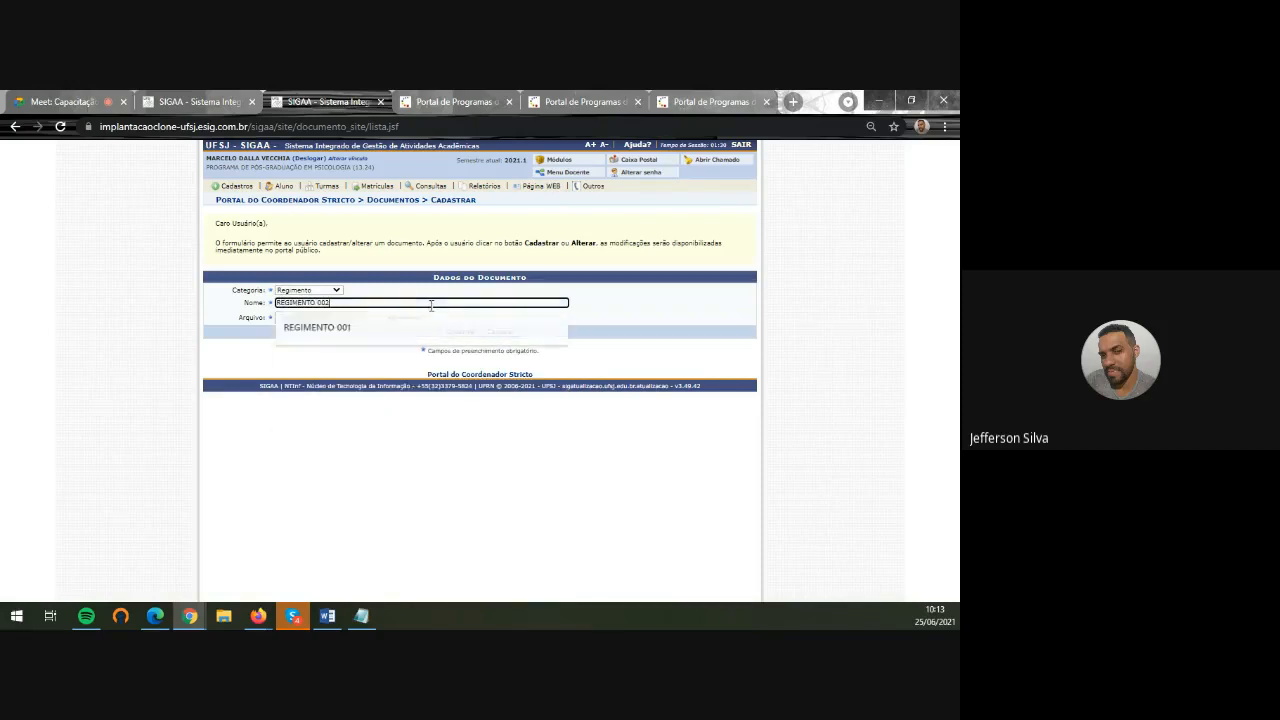
{"action": "type", "text": "2"}
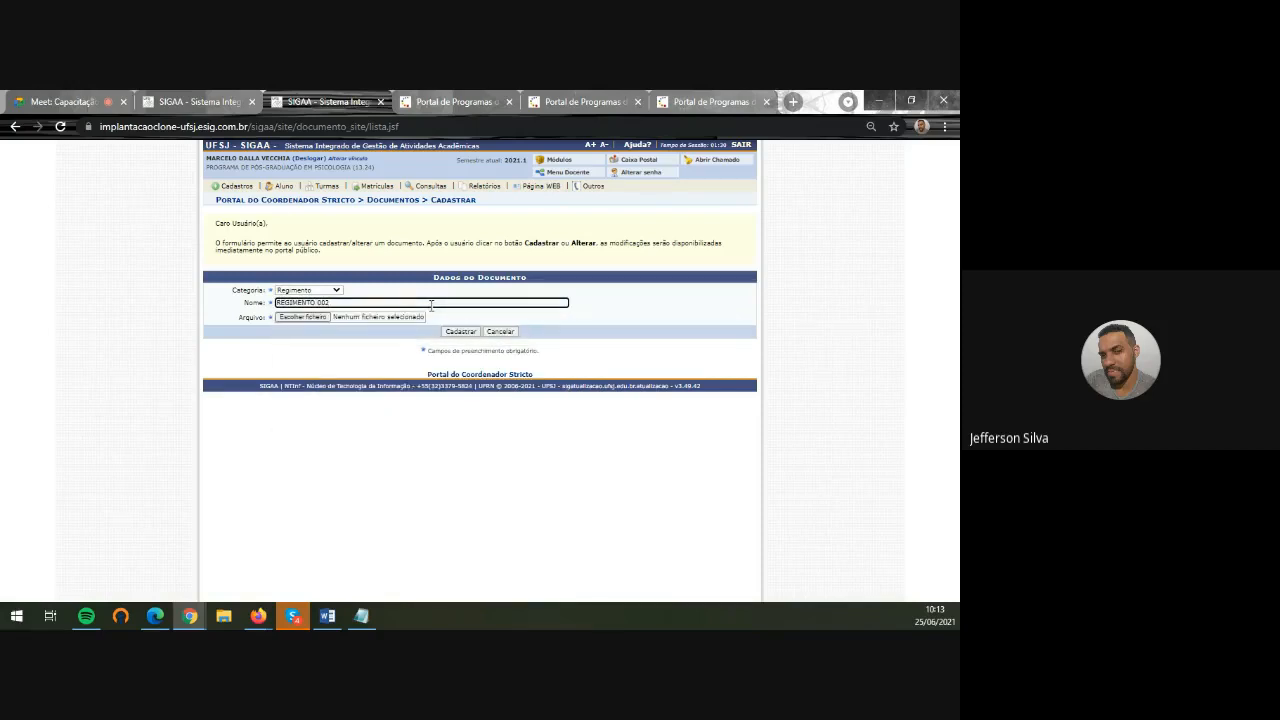
Attach the file DOC TESTE 1 to the new document, keep the category Regimento and register it
{"action": "left_click", "coordinate": [303, 317]}
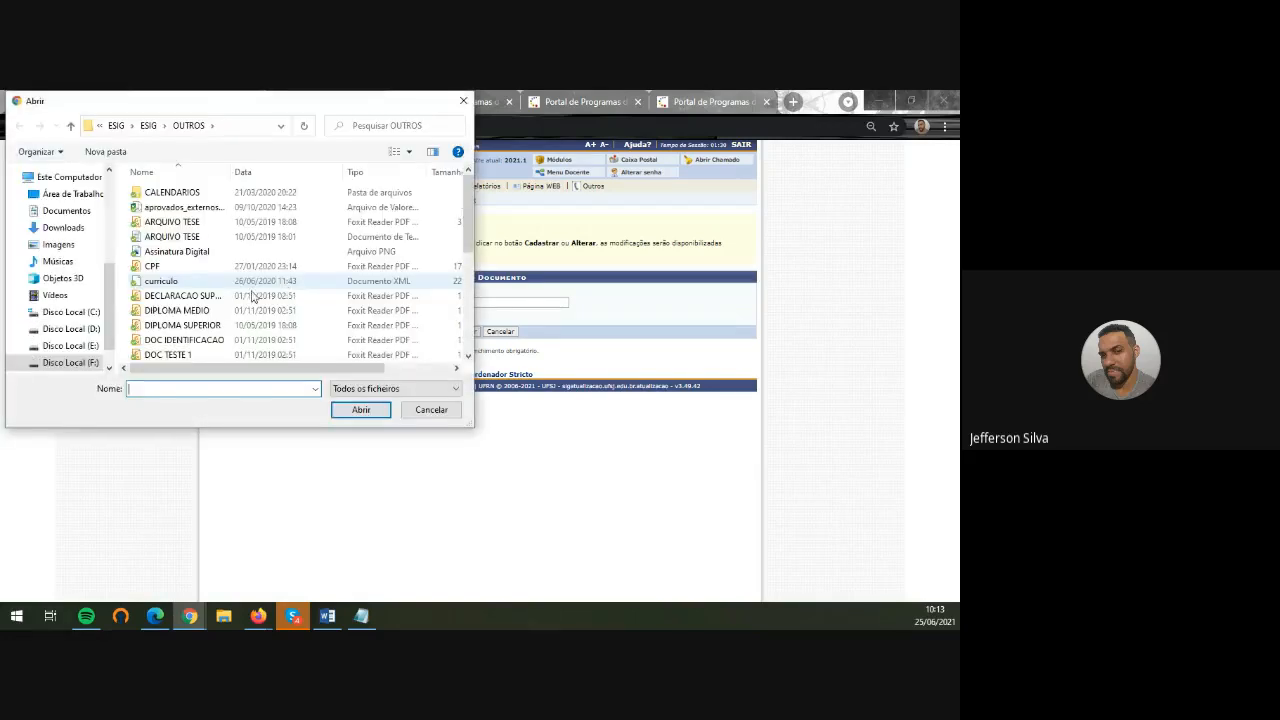
{"action": "double_click", "coordinate": [168, 358]}
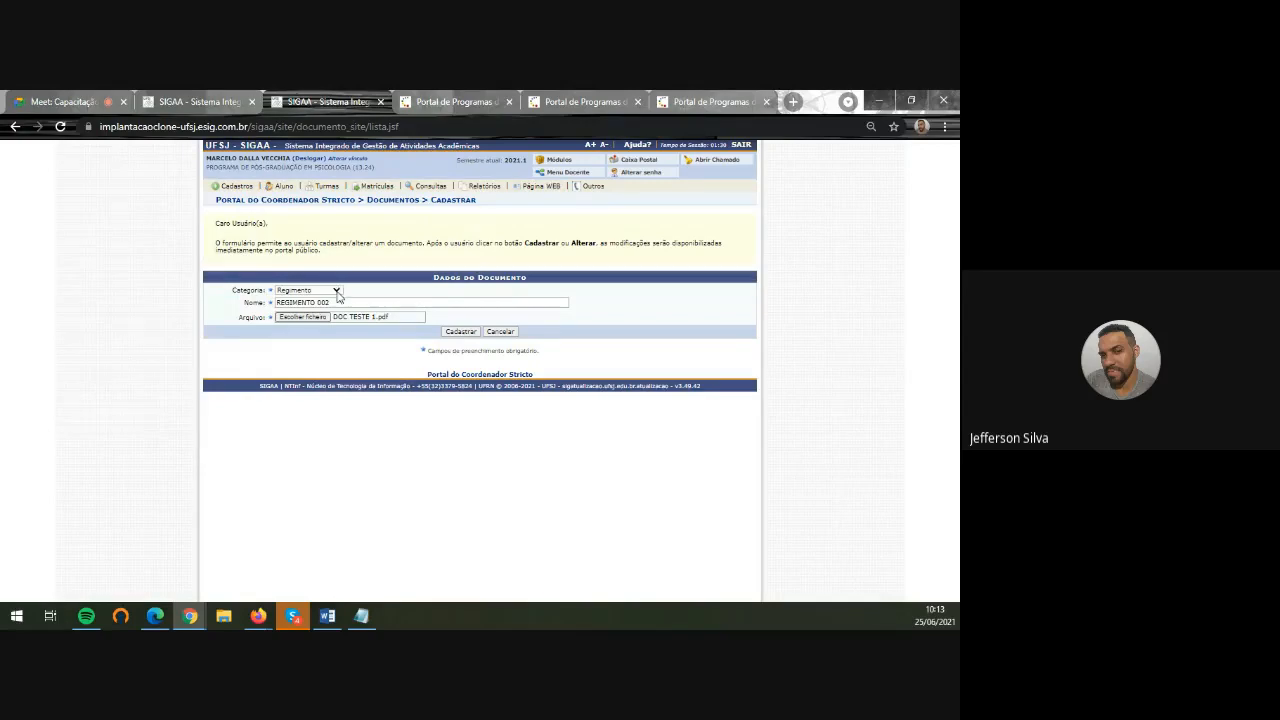
{"action": "left_click", "coordinate": [337, 291]}
{"action": "left_click", "coordinate": [330, 324]}
{"action": "left_click", "coordinate": [458, 331]}
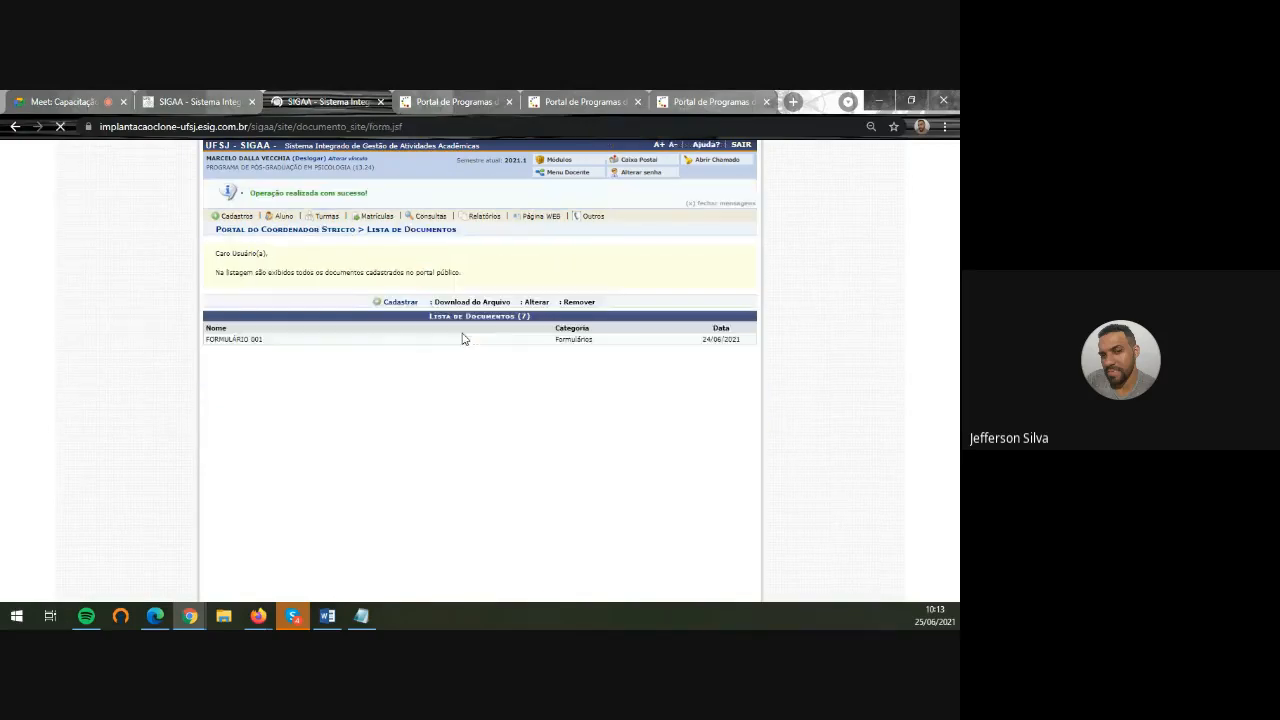
Examine the list of documents, checking the REGIMENTO 002 entry, its category and its available actions
{"action": "left_click_drag", "start_coordinate": [264, 415], "coordinate": [200, 398]}
{"action": "left_click_drag", "start_coordinate": [300, 395], "coordinate": [214, 387]}
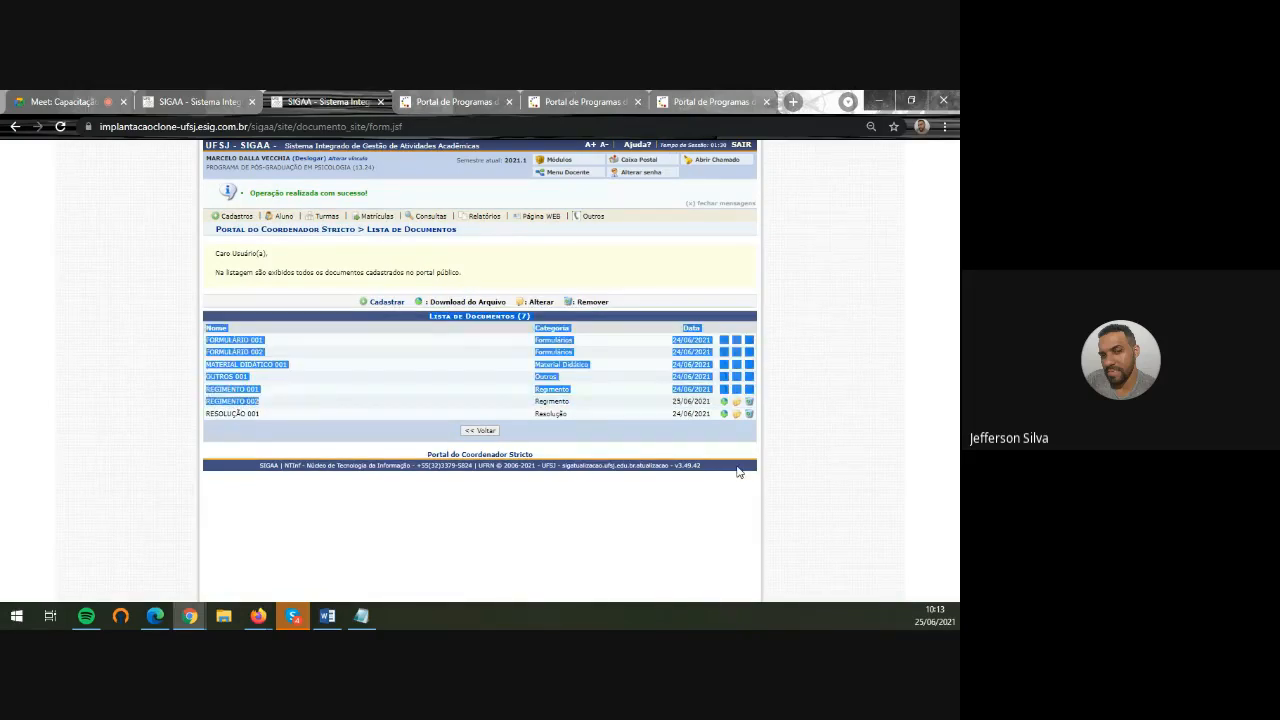
{"action": "key", "text": "ctrl+plus"}
{"action": "key", "text": "ctrl+plus"}
{"action": "key", "text": "ctrl+plus"}
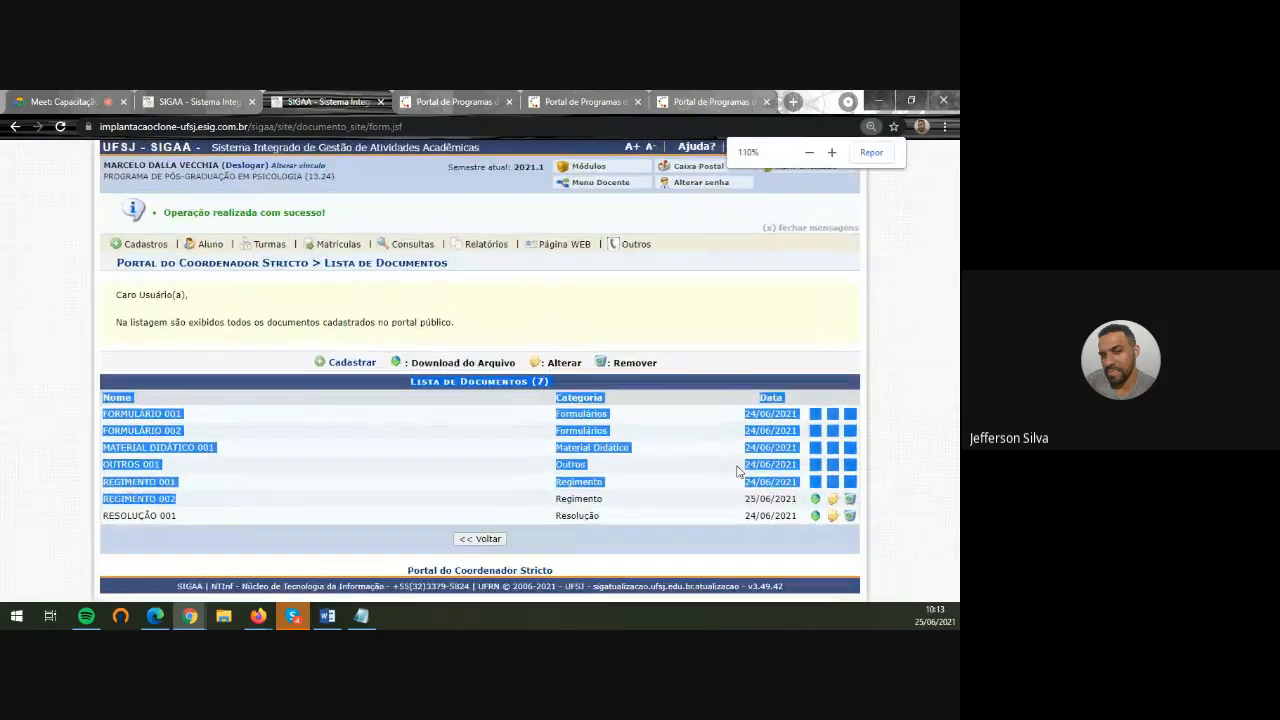
{"action": "key", "text": "ctrl+minus"}
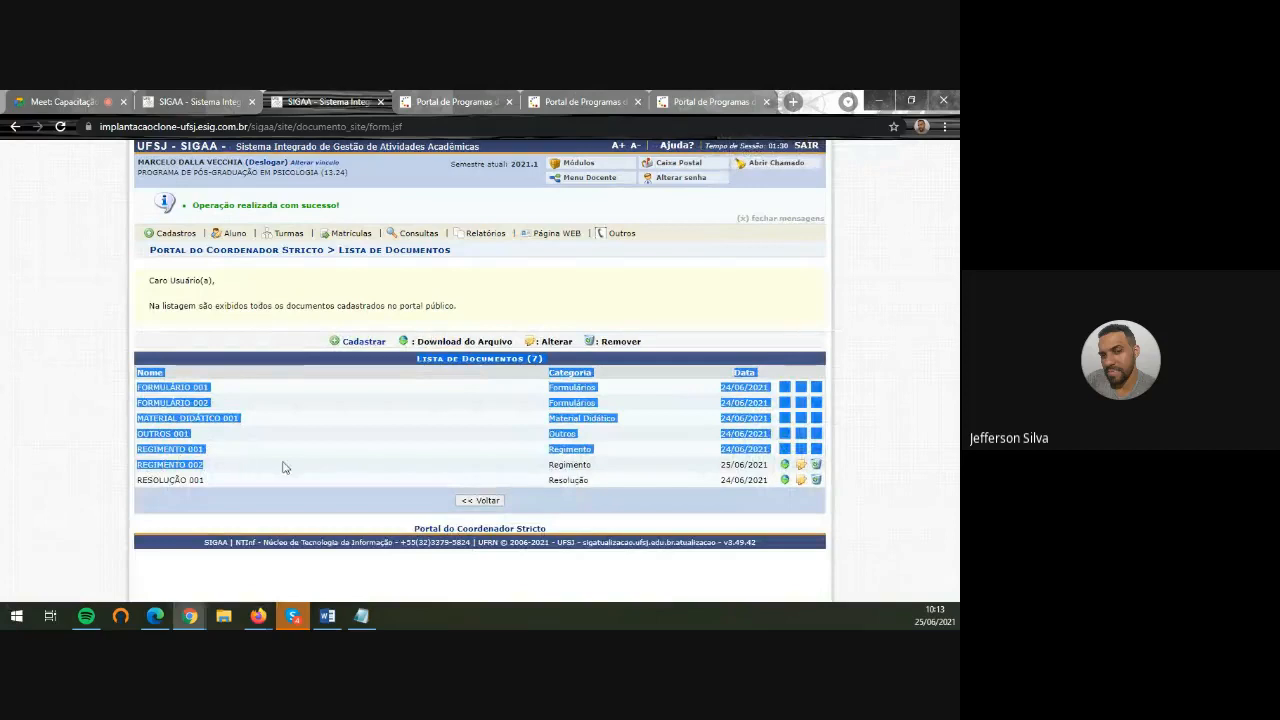
{"action": "left_click", "coordinate": [692, 464]}
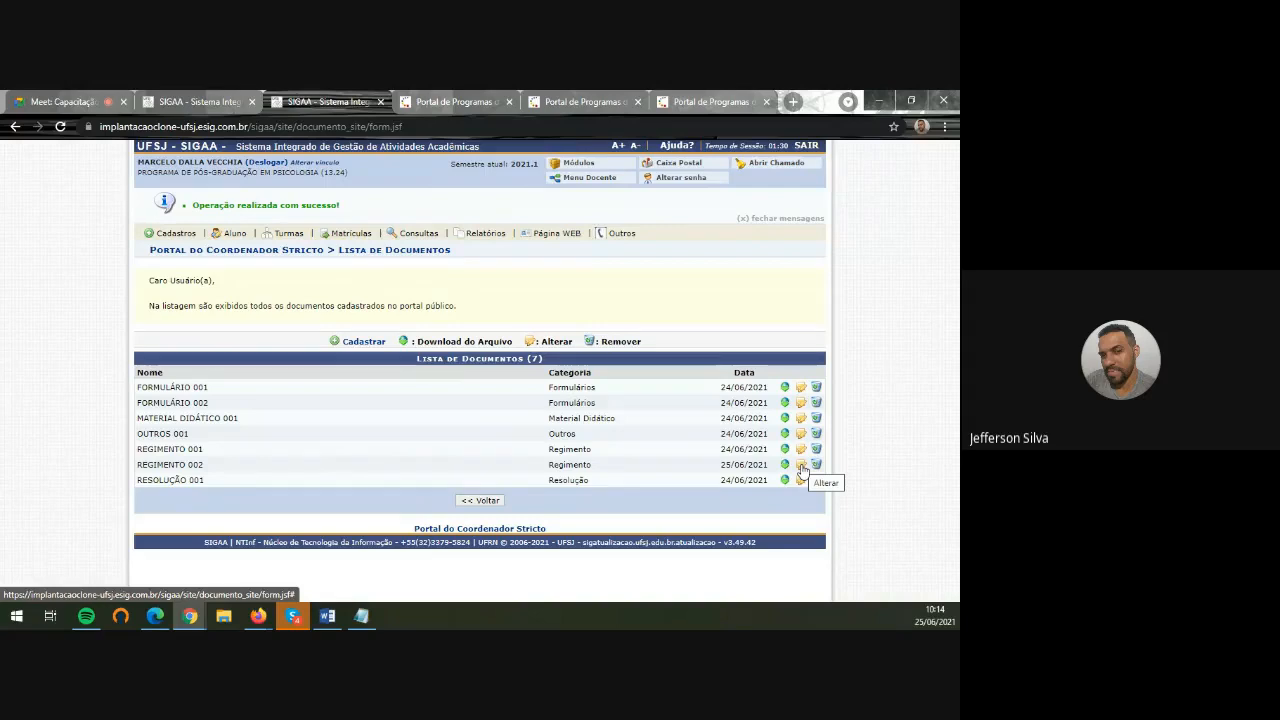
{"action": "left_click_drag", "start_coordinate": [597, 471], "coordinate": [544, 470]}
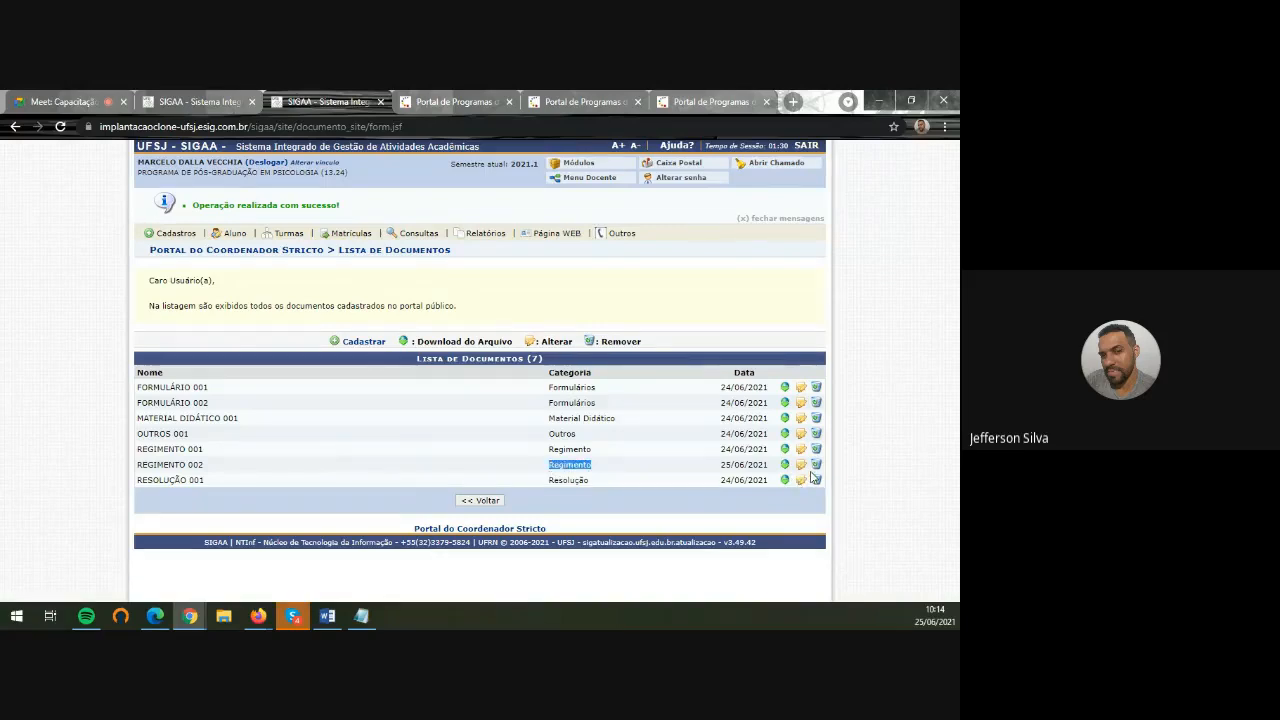
{"action": "left_click", "coordinate": [384, 445]}
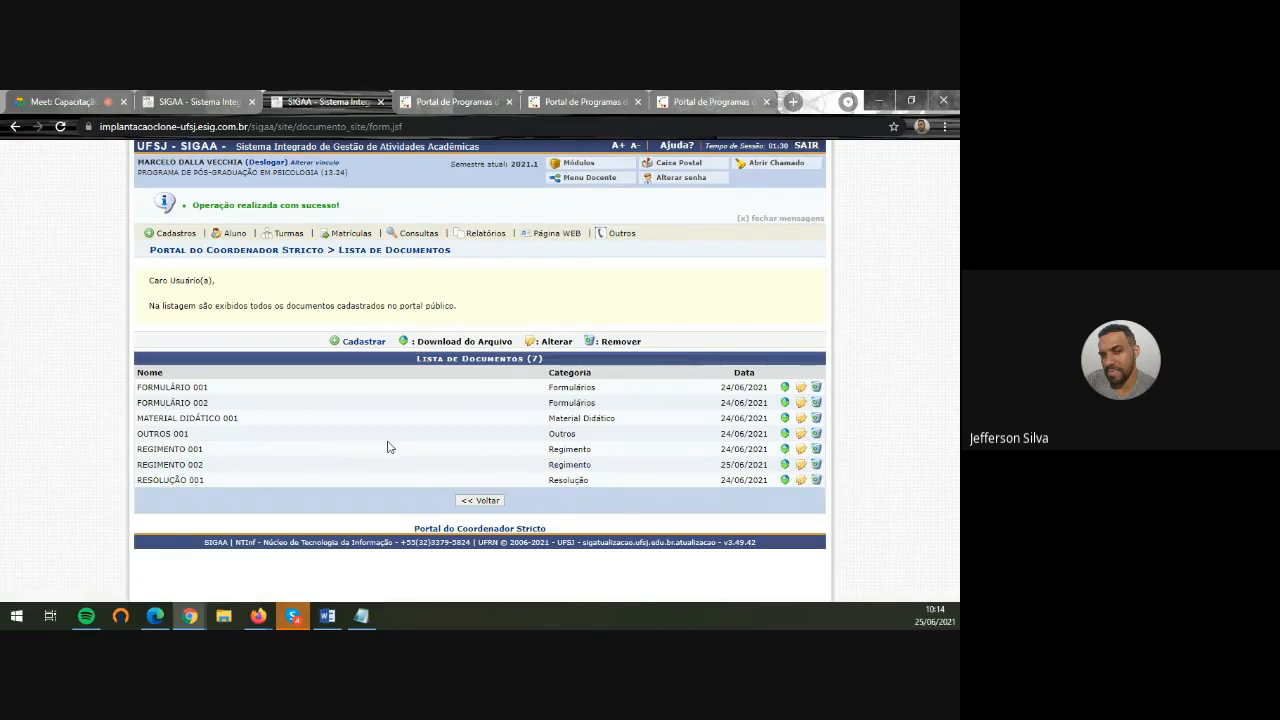
Switch to the public portal in Edge and view the program's documents under Formulários and Resolução
{"action": "left_click", "coordinate": [157, 618]}
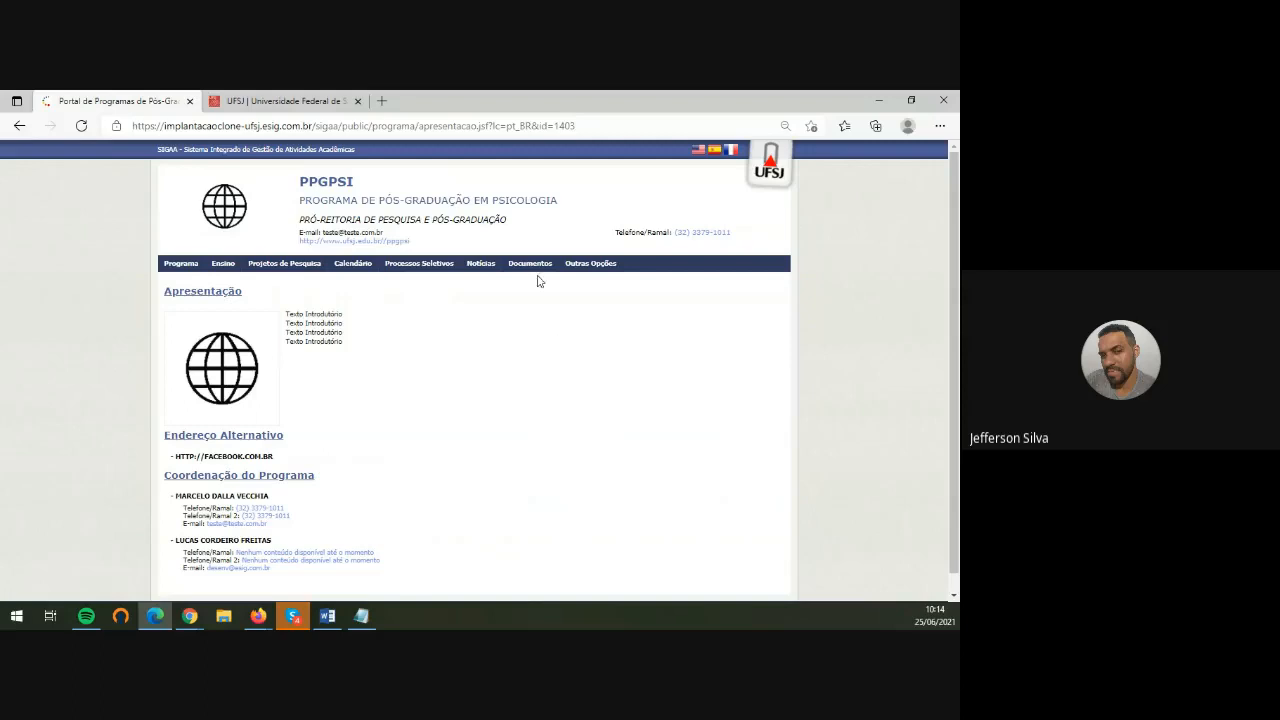
{"action": "mouse_move", "coordinate": [527, 264]}
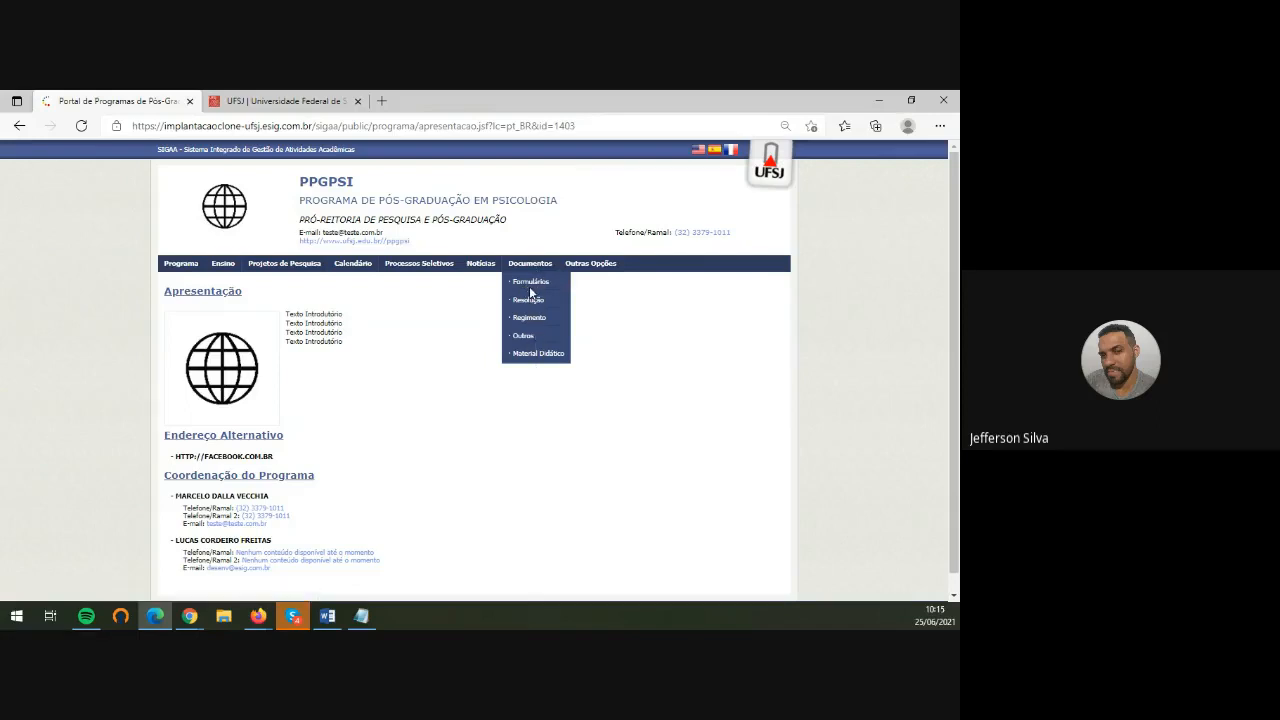
{"action": "left_click", "coordinate": [530, 288]}
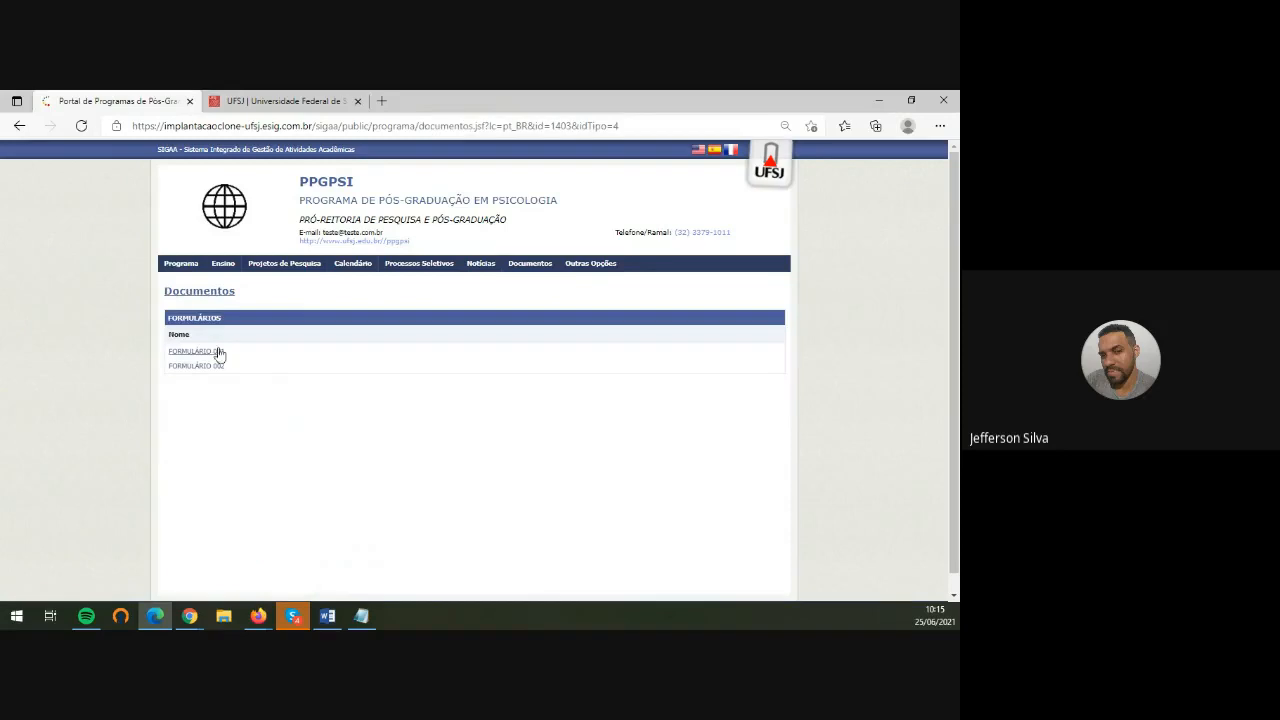
{"action": "mouse_move", "coordinate": [530, 265]}
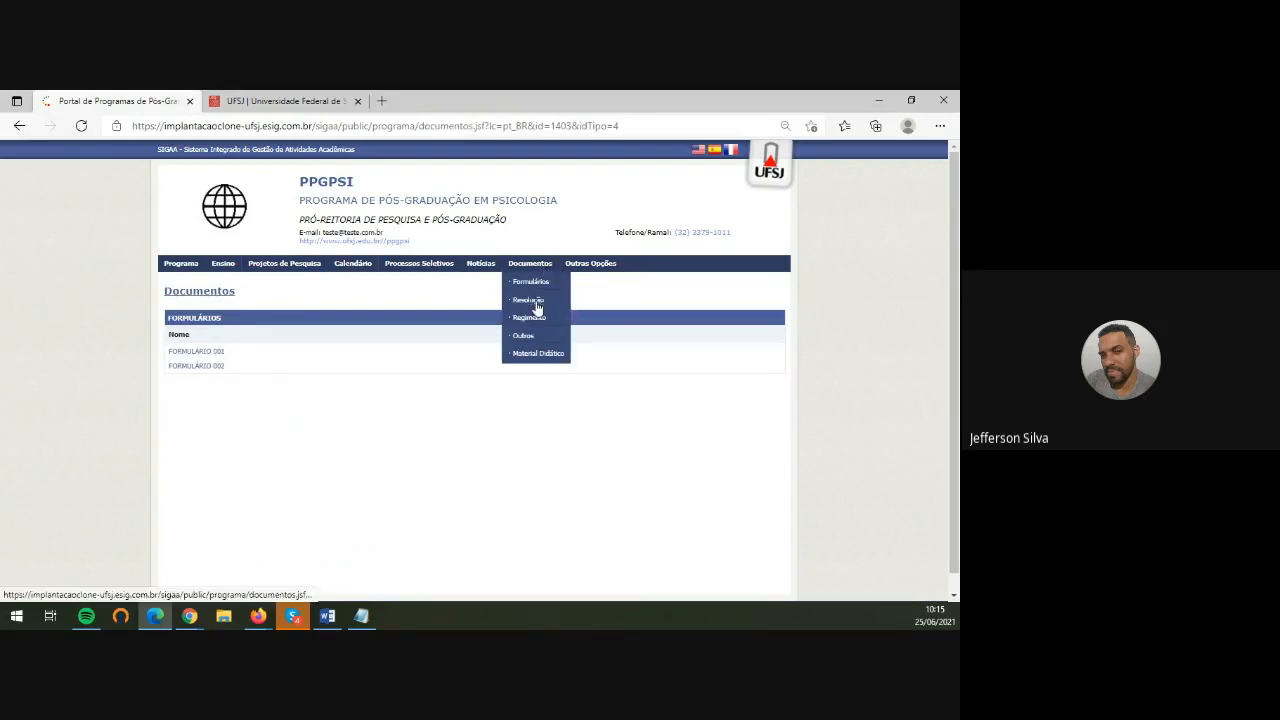
{"action": "left_click", "coordinate": [530, 301]}
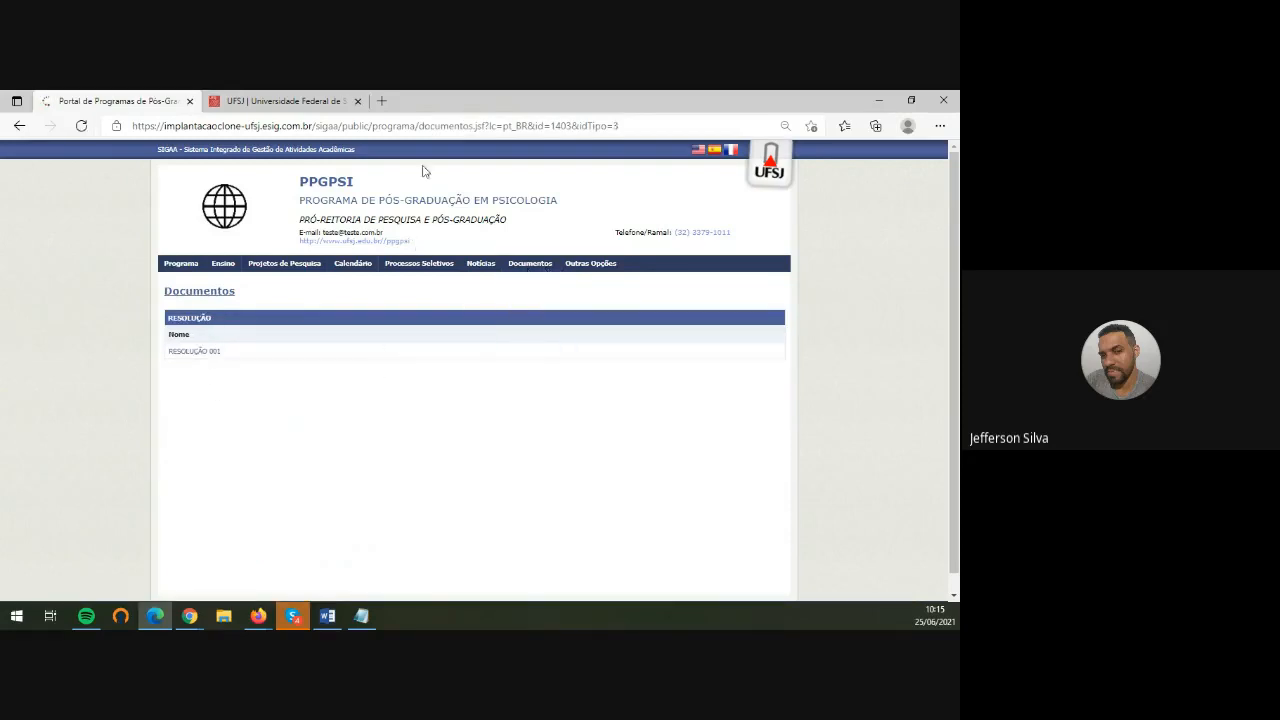
{"action": "left_click", "coordinate": [353, 203]}
{"action": "mouse_move", "coordinate": [530, 270]}
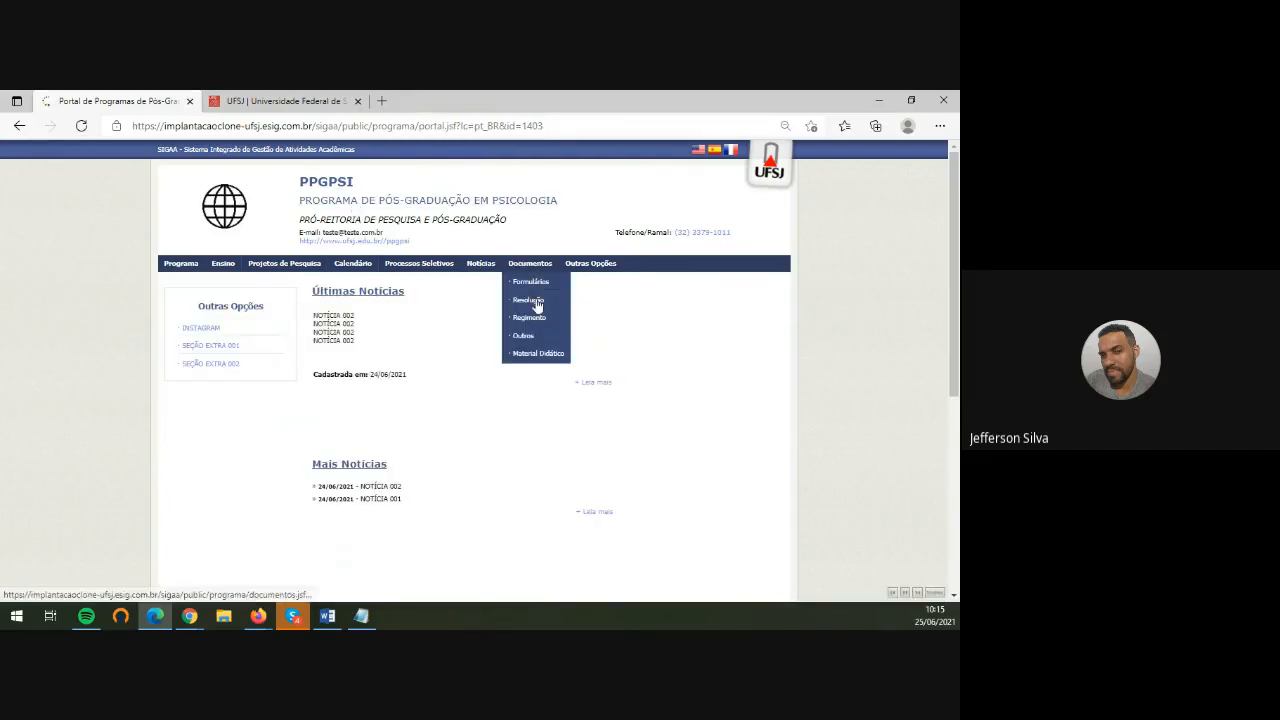
{"action": "left_click", "coordinate": [535, 302]}
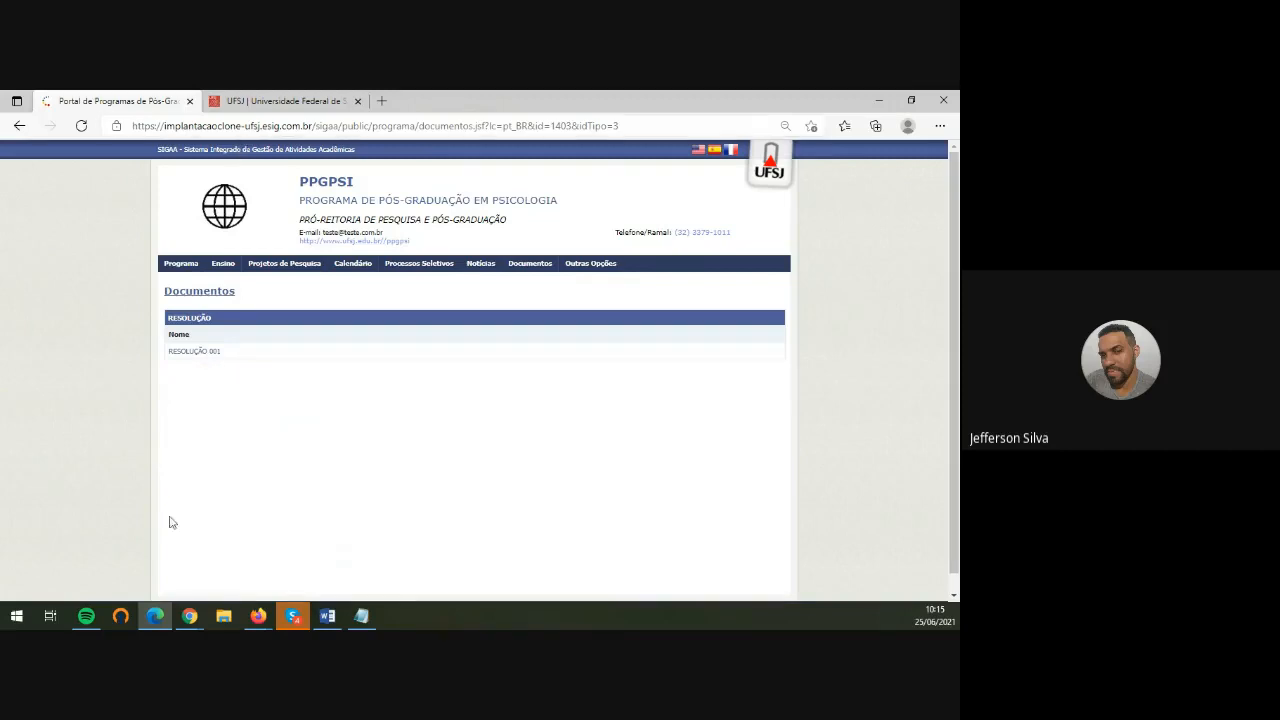
Recheck the SIGAA document list in Chrome, then look for REGIMENTO 002 among the Regimento documents on the public portal in Edge
{"action": "mouse_move", "coordinate": [185, 622]}
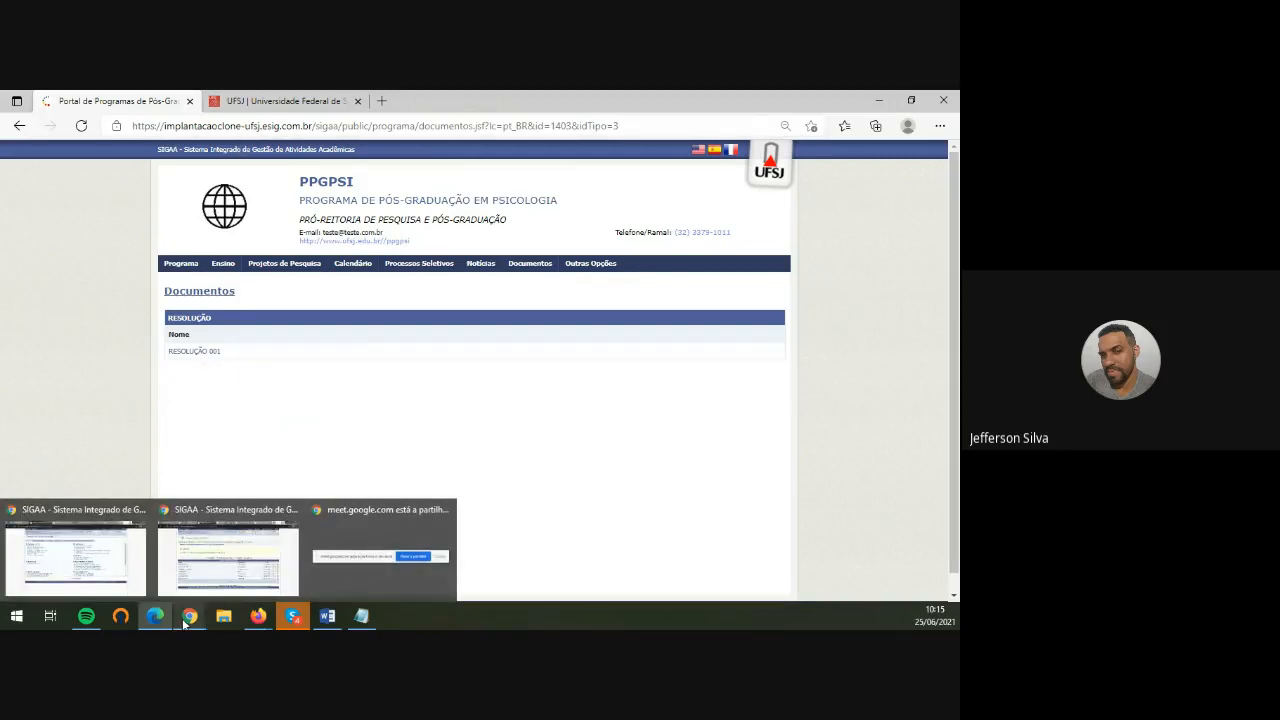
{"action": "left_click", "coordinate": [218, 574]}
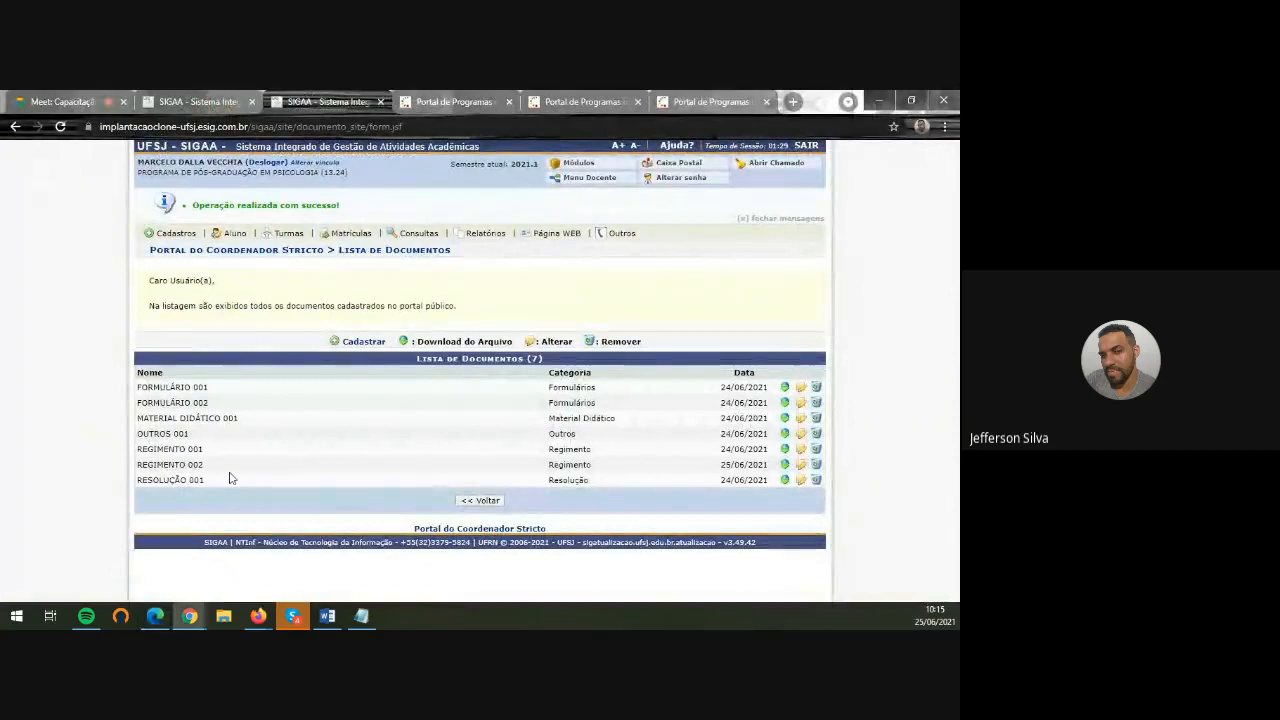
{"action": "left_click", "coordinate": [158, 617]}
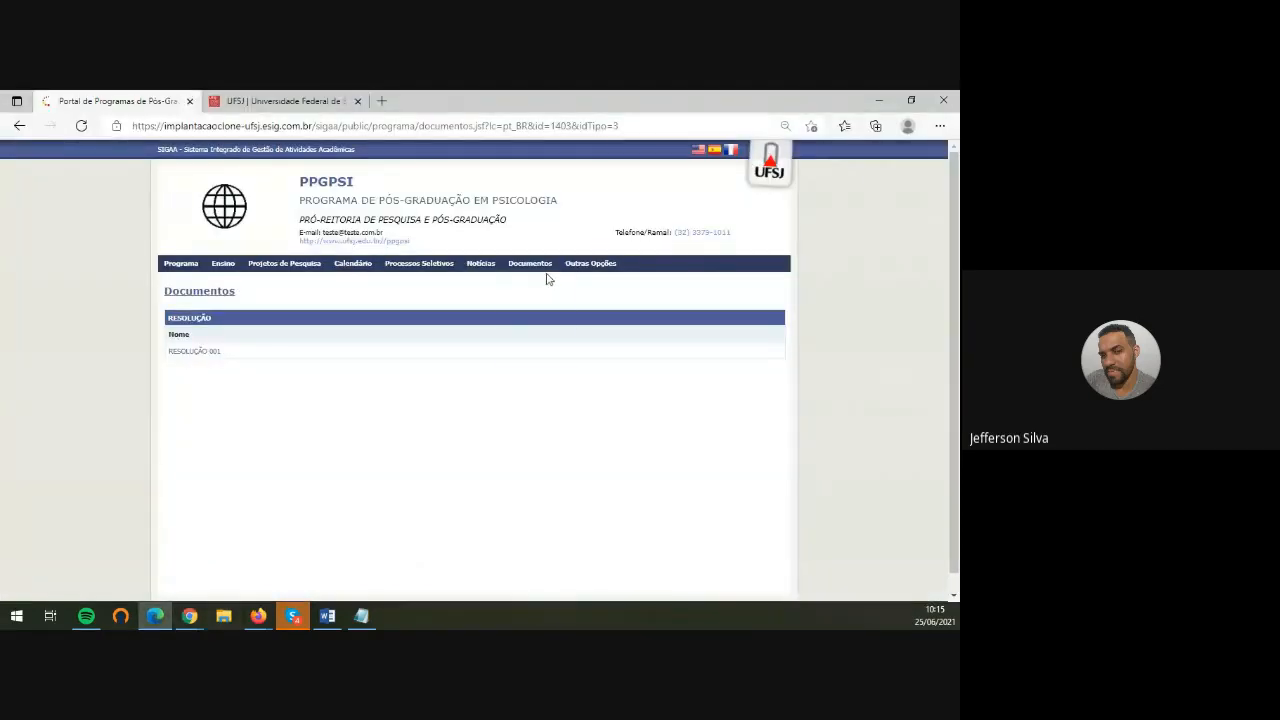
{"action": "mouse_move", "coordinate": [539, 268]}
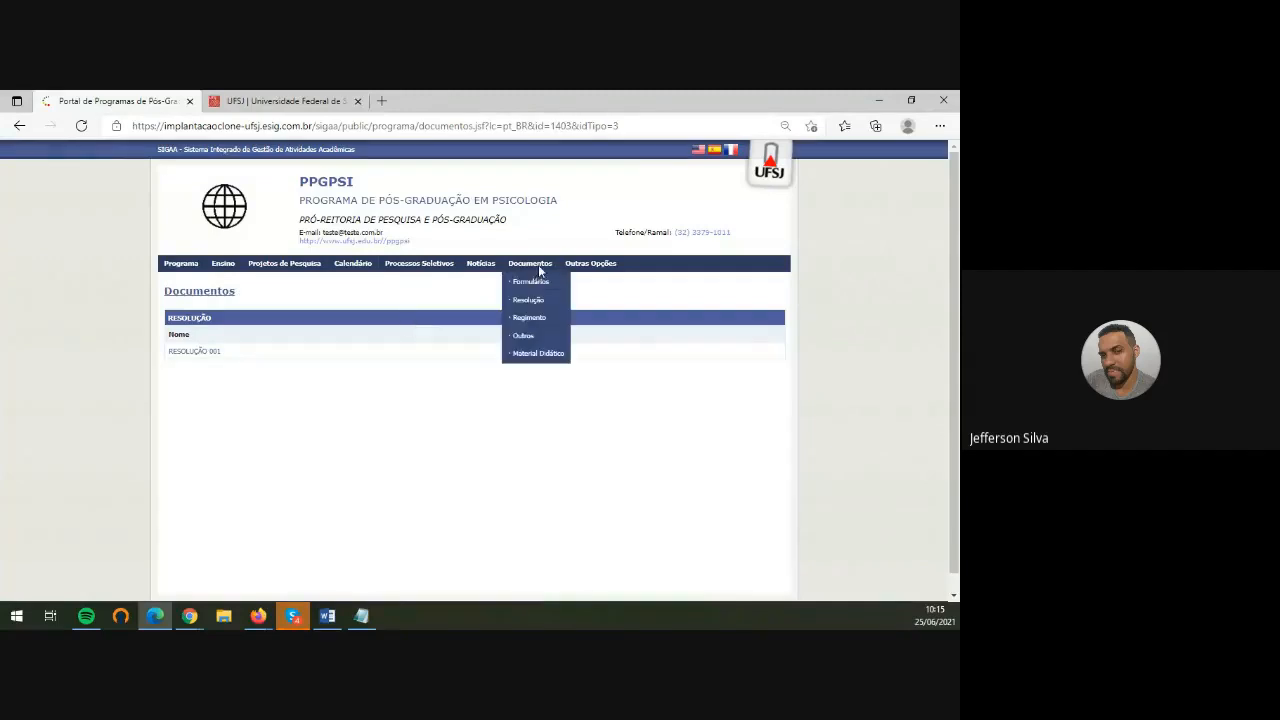
{"action": "left_click", "coordinate": [537, 320]}
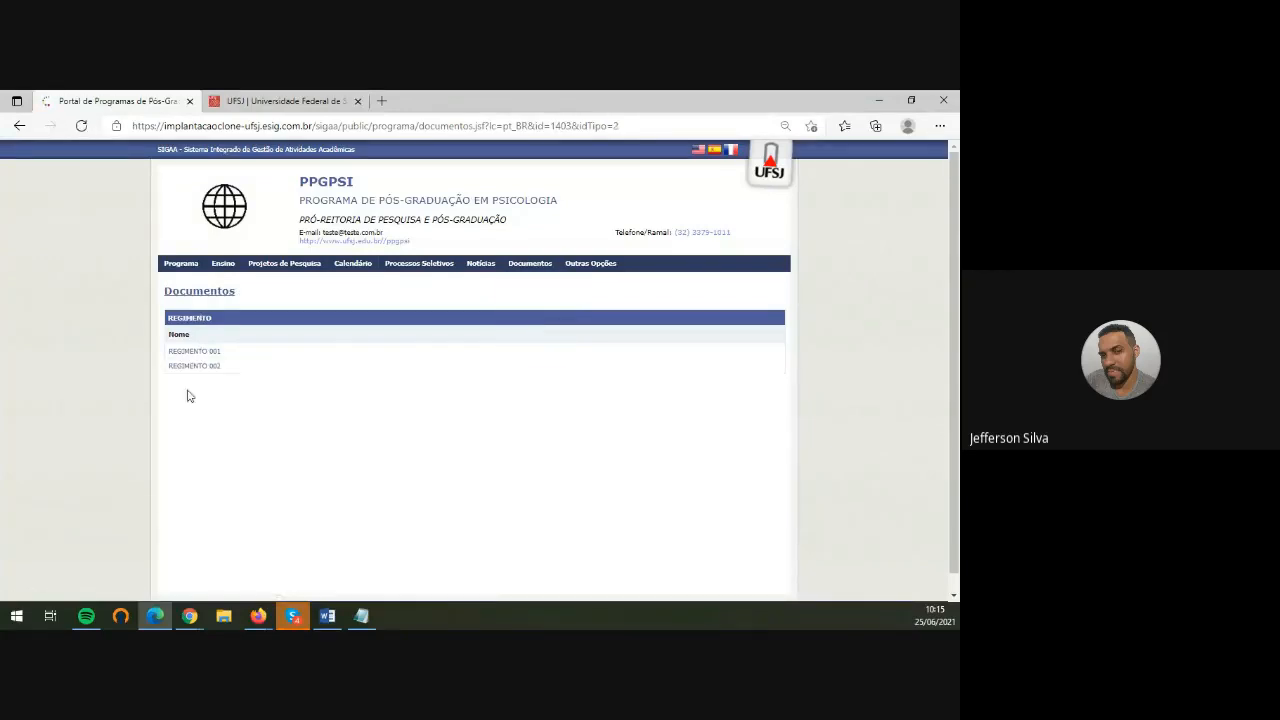
{"action": "left_click_drag", "start_coordinate": [229, 369], "coordinate": [165, 384]}
View the public portal's documents in the categories Outros and Material Didático
{"action": "mouse_move", "coordinate": [539, 266]}
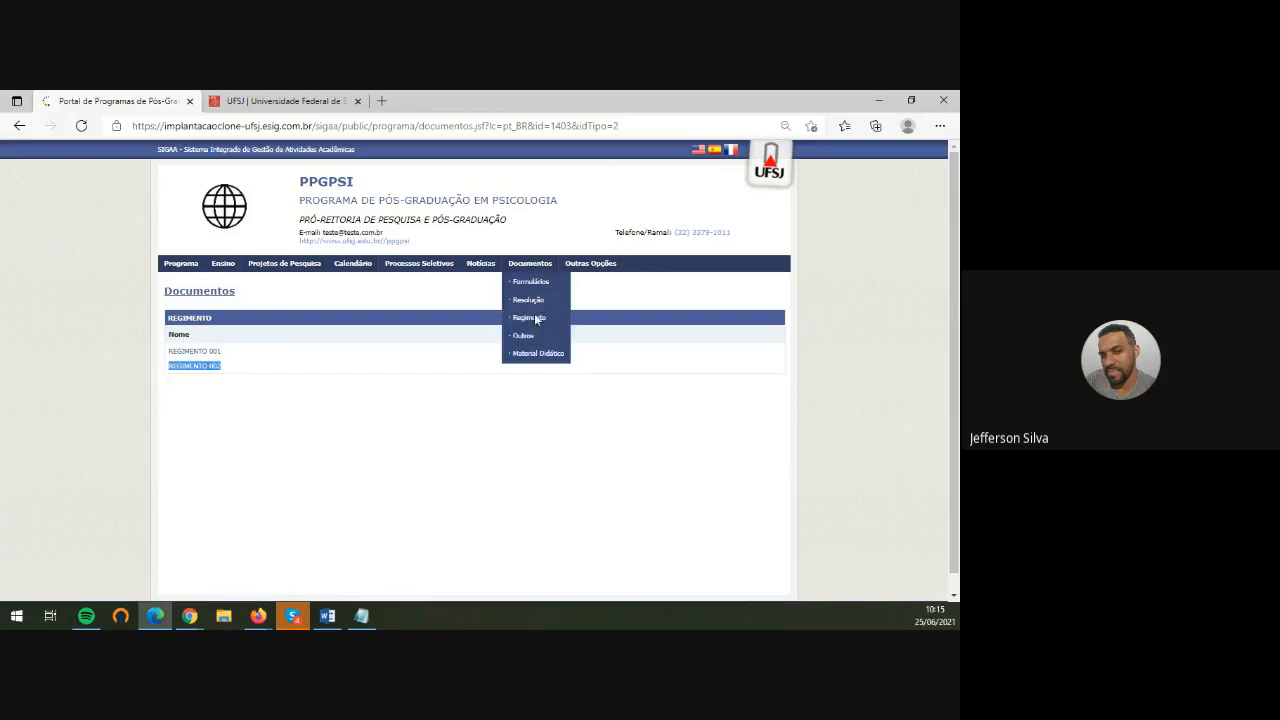
{"action": "left_click", "coordinate": [535, 342]}
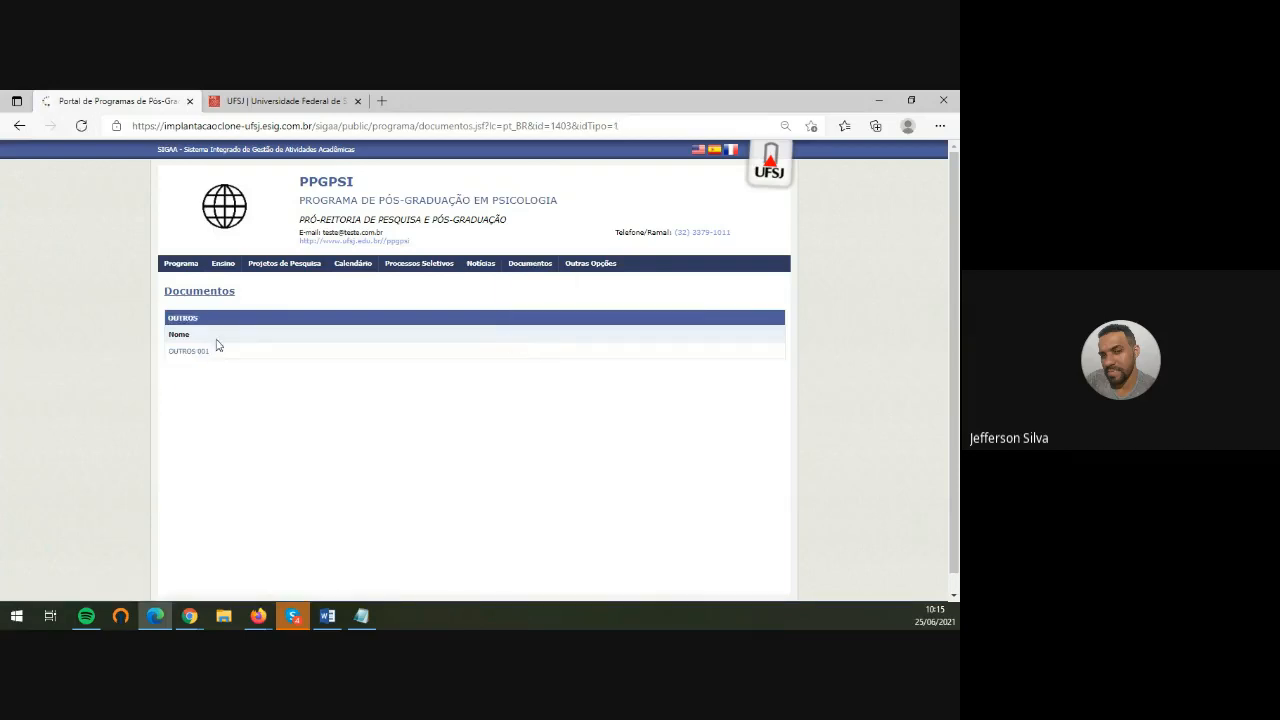
{"action": "mouse_move", "coordinate": [527, 266]}
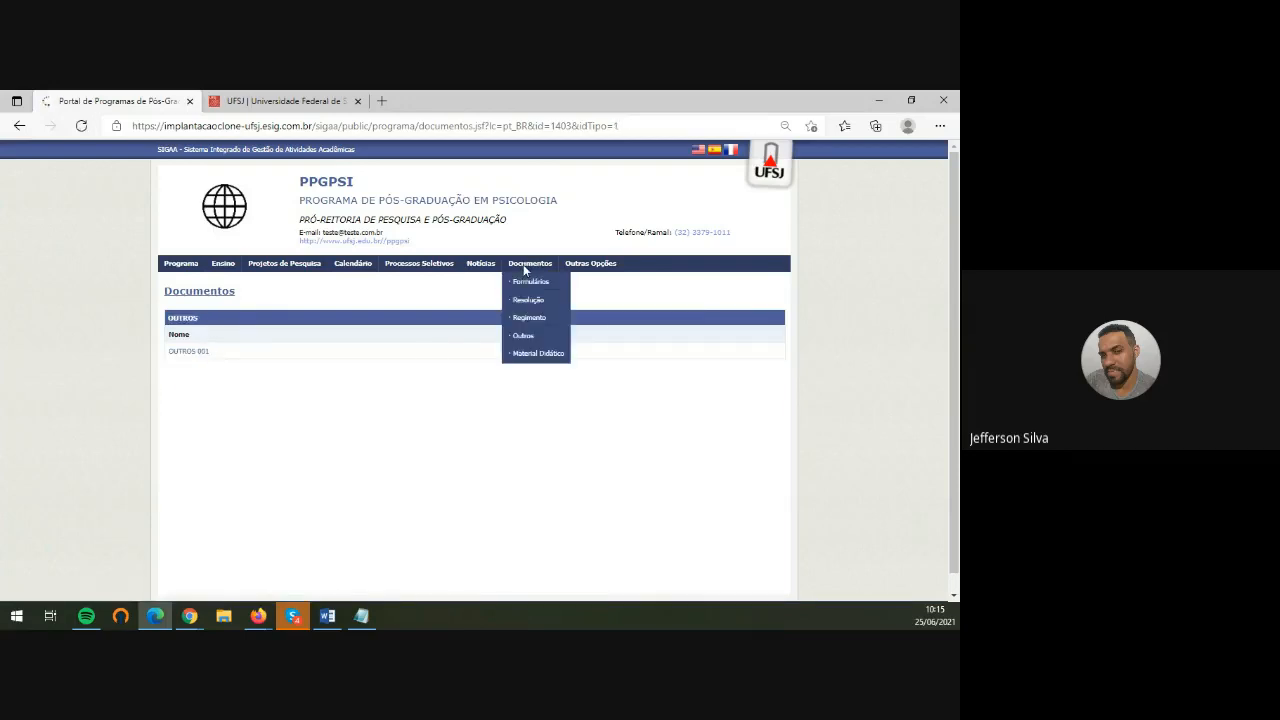
{"action": "left_click", "coordinate": [545, 356]}
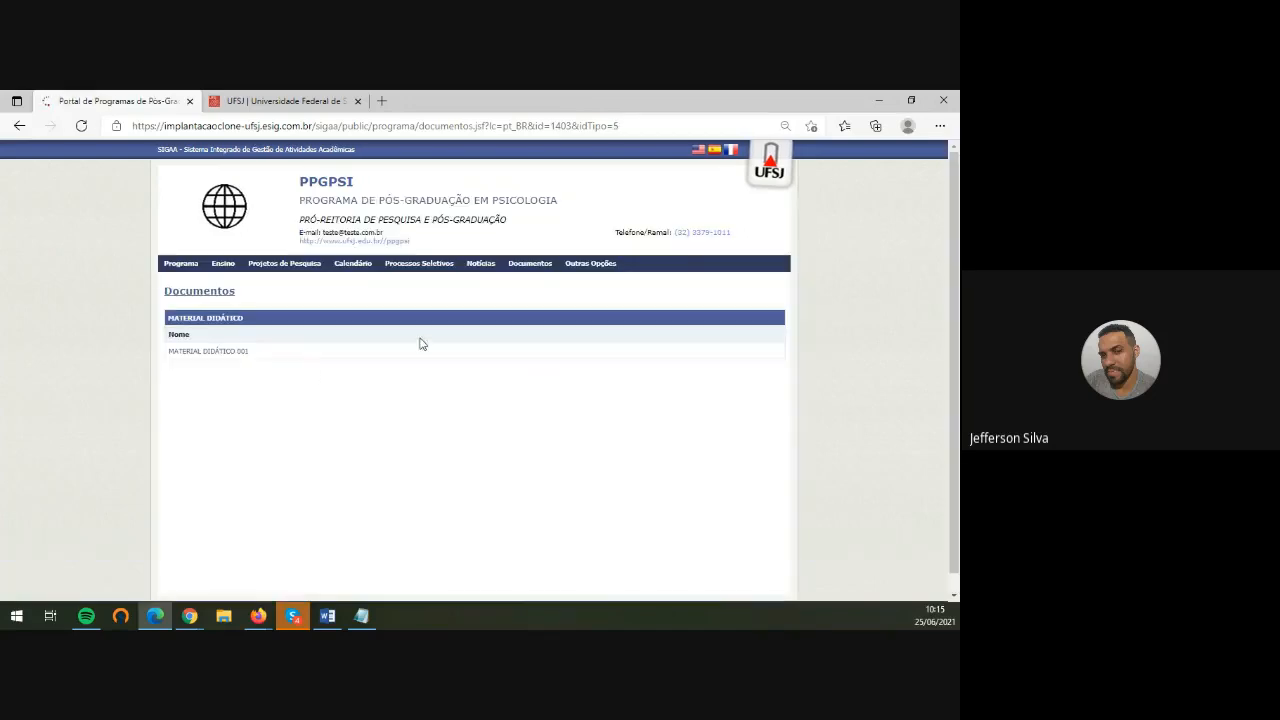
{"action": "mouse_move", "coordinate": [535, 265]}
Return to SIGAA in Chrome, open the list for changing or removing the public portal's news and check each item's publication status
{"action": "mouse_move", "coordinate": [162, 619]}
{"action": "left_click", "coordinate": [157, 616]}
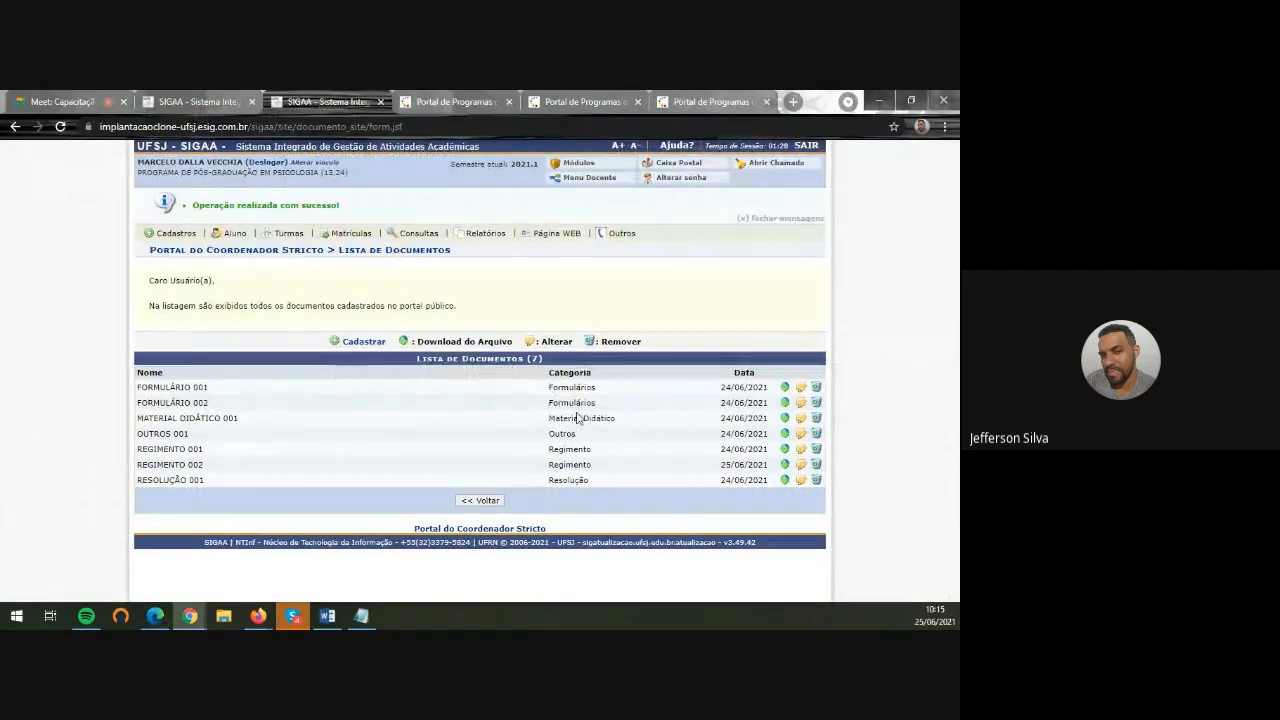
{"action": "mouse_move", "coordinate": [562, 238]}
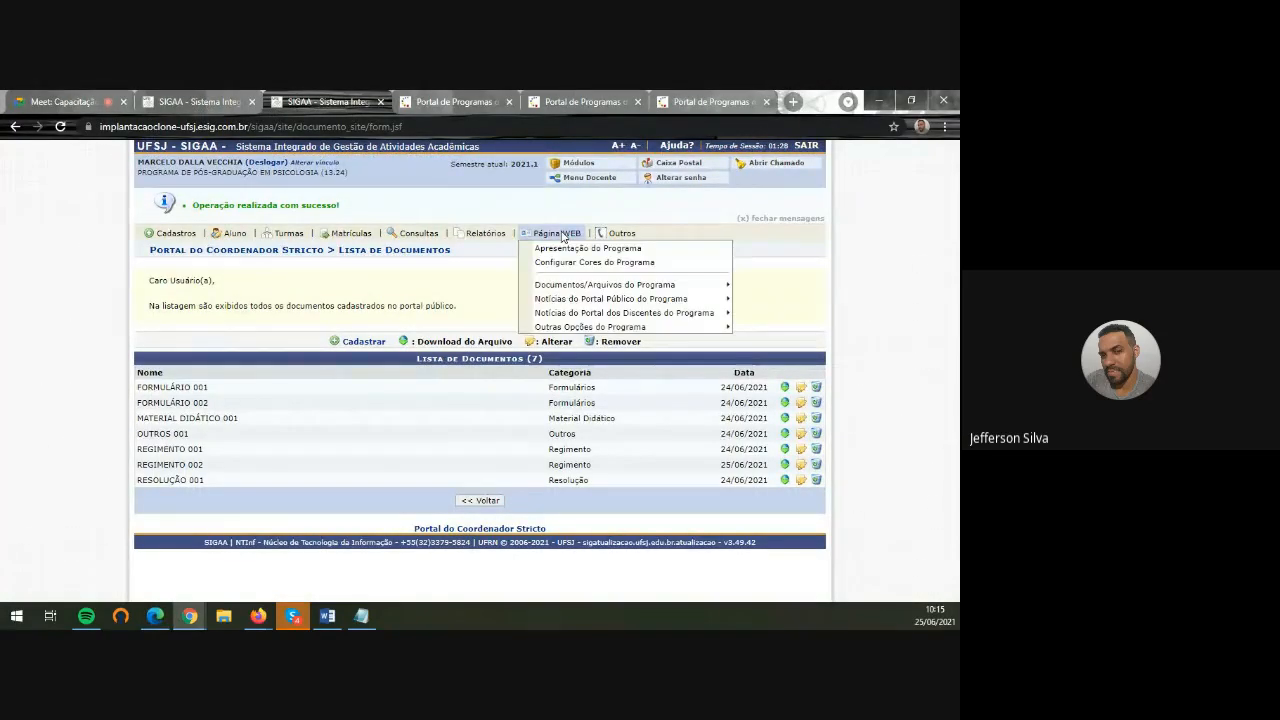
{"action": "mouse_move", "coordinate": [675, 303]}
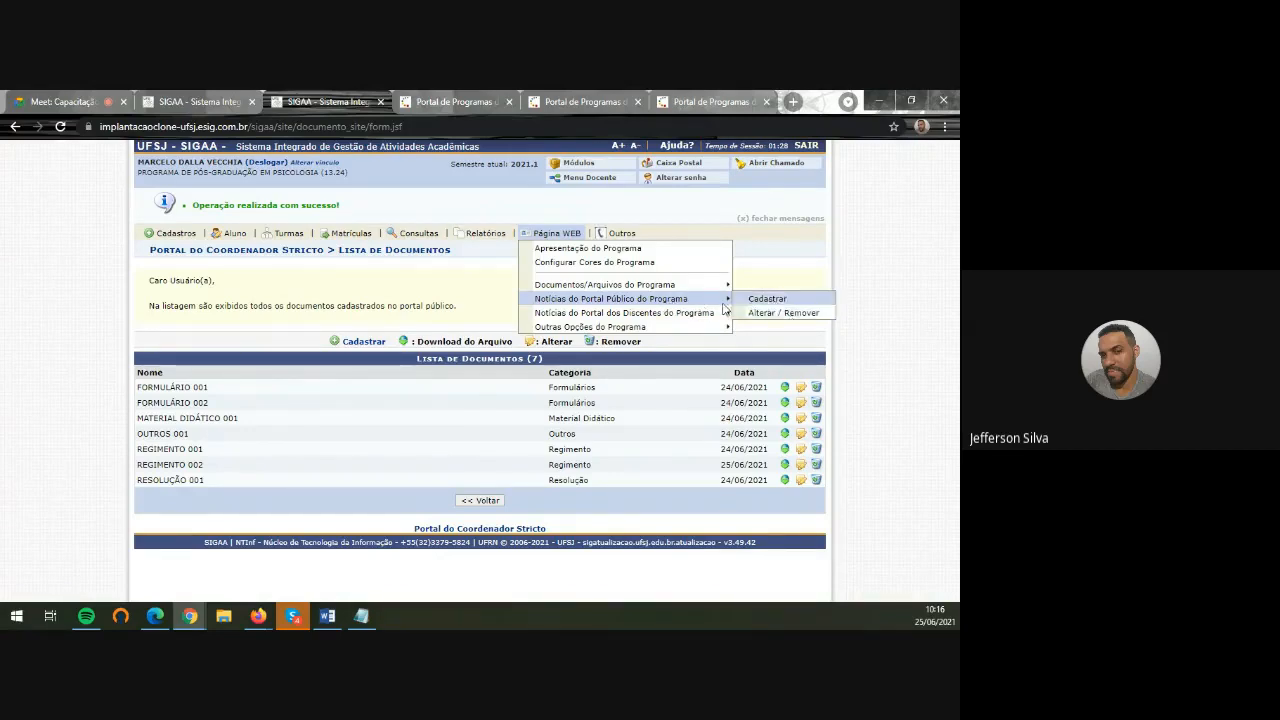
{"action": "left_click", "coordinate": [785, 312]}
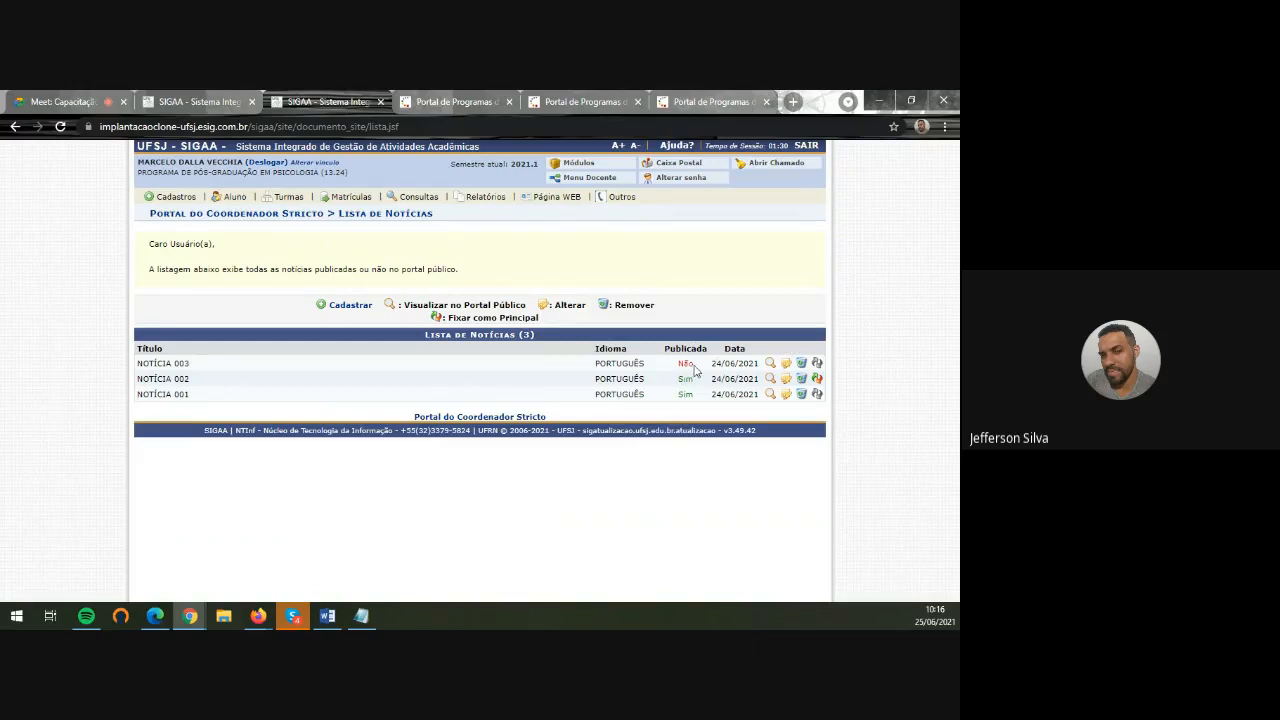
{"action": "left_click_drag", "start_coordinate": [695, 369], "coordinate": [677, 369]}
{"action": "left_click", "coordinate": [510, 387]}
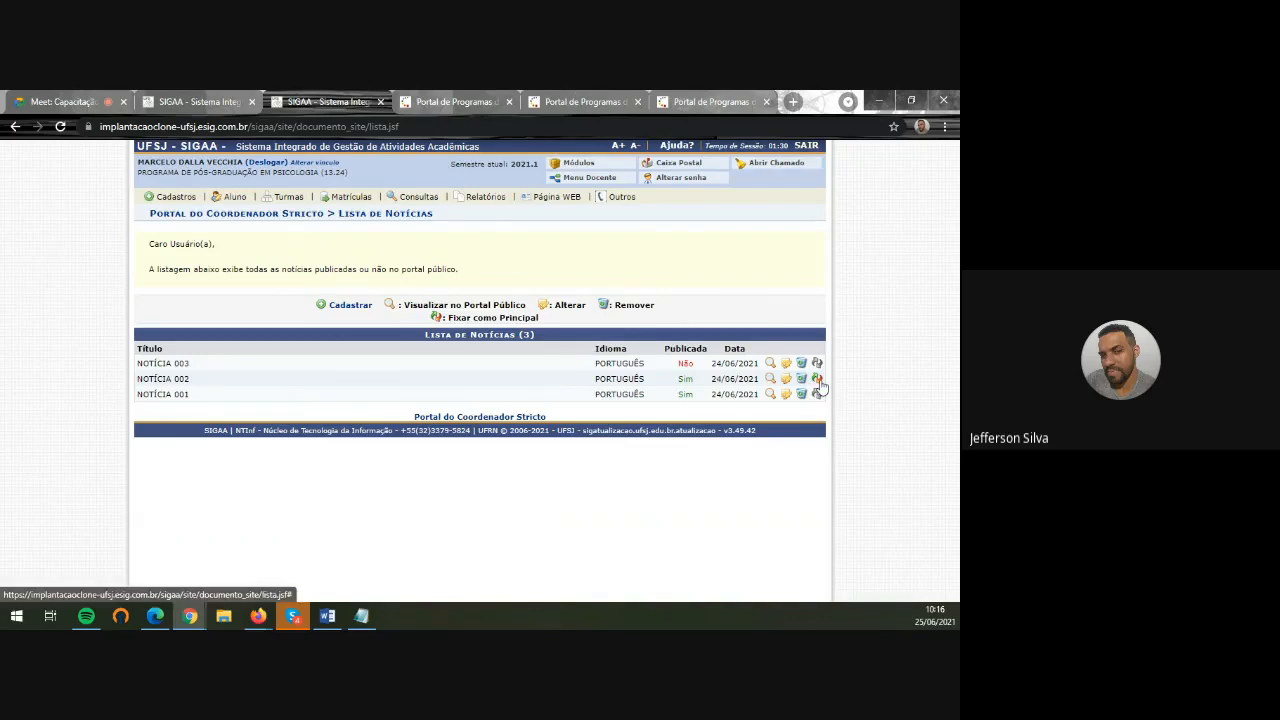
Start registering a news item, keep its language as PORTUGUÊS (Padrão) and title it NOTÍCIA 004
{"action": "left_click", "coordinate": [352, 310]}
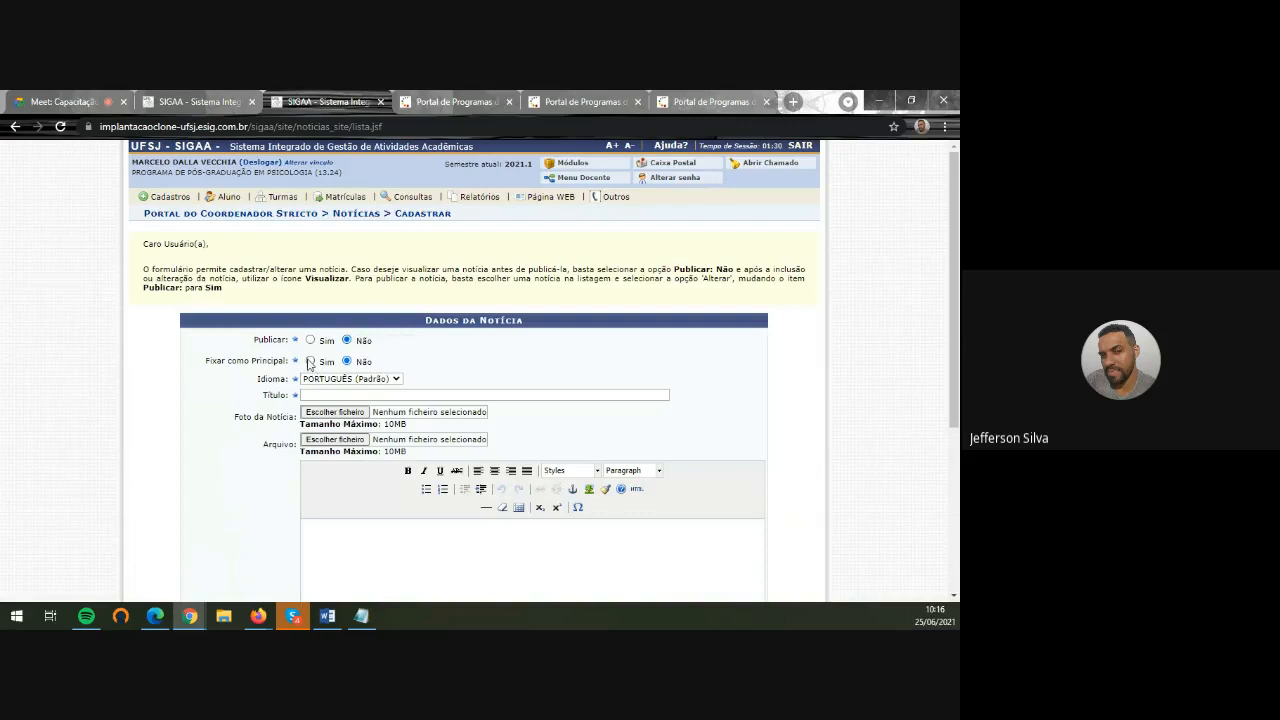
{"action": "scroll", "coordinate": [440, 378], "scroll_direction": "down", "scroll_amount": 1}
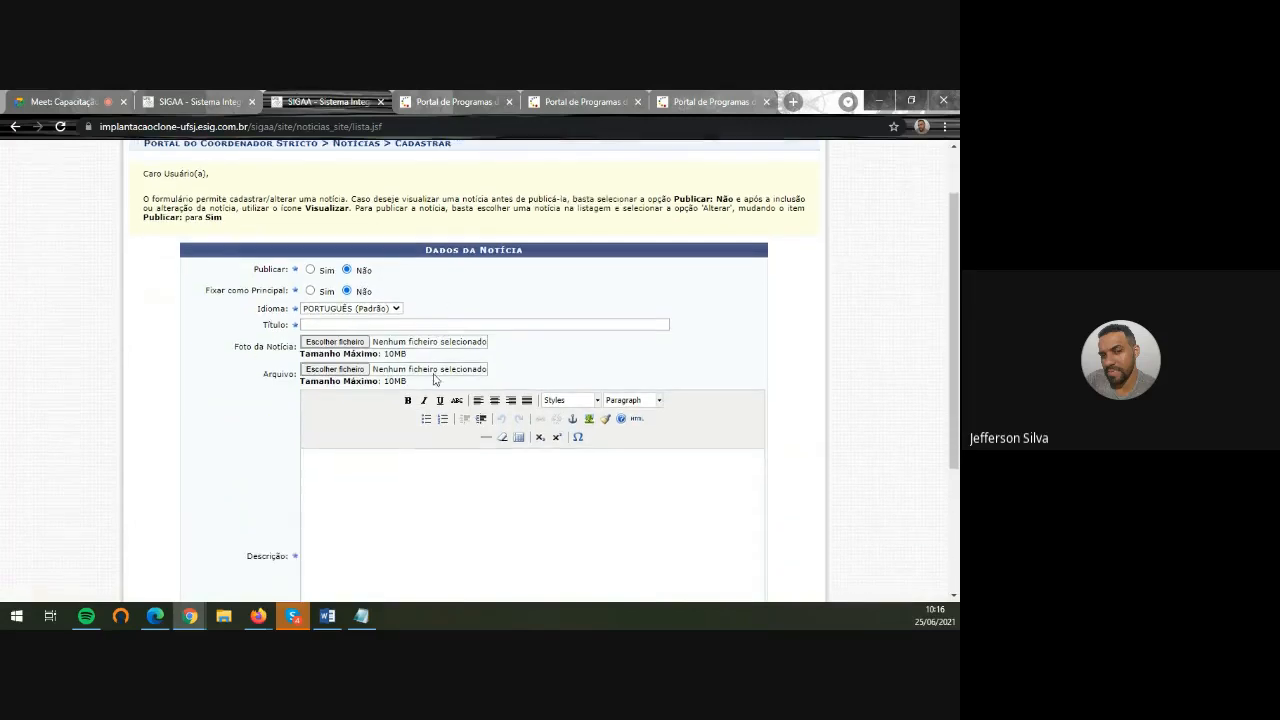
{"action": "left_click", "coordinate": [395, 310]}
{"action": "left_click", "coordinate": [395, 321]}
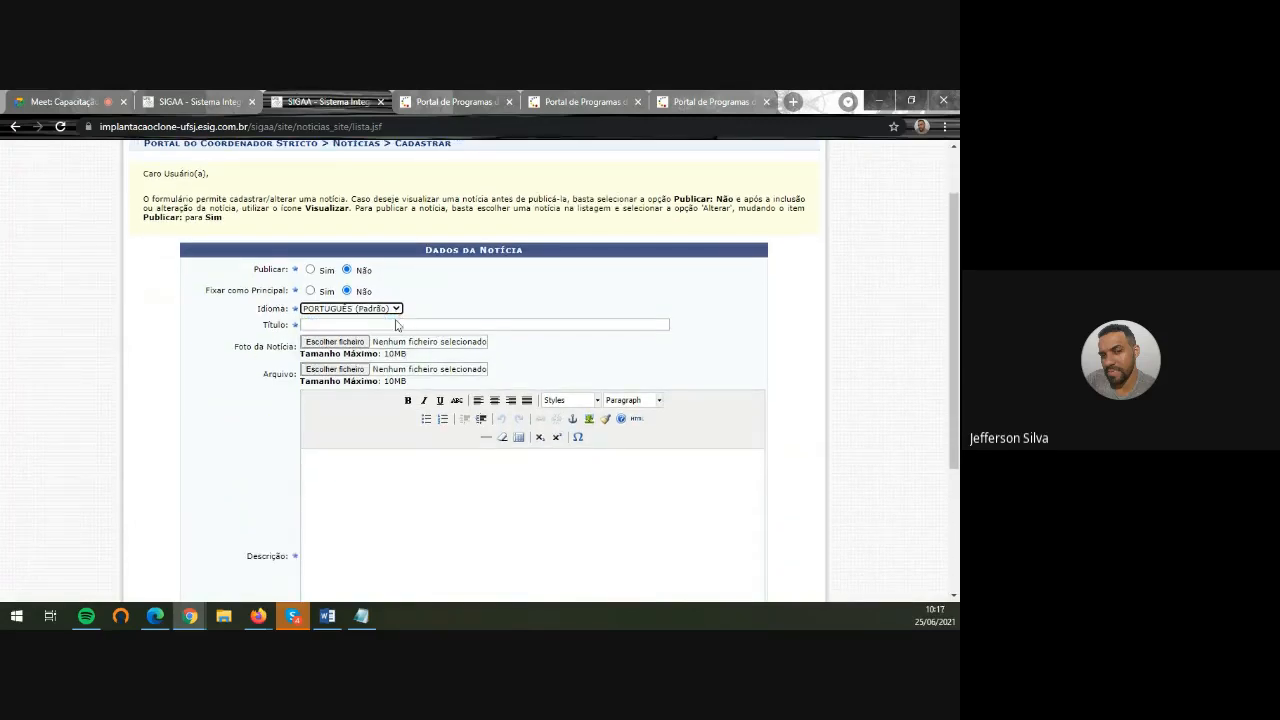
{"action": "left_click", "coordinate": [397, 325]}
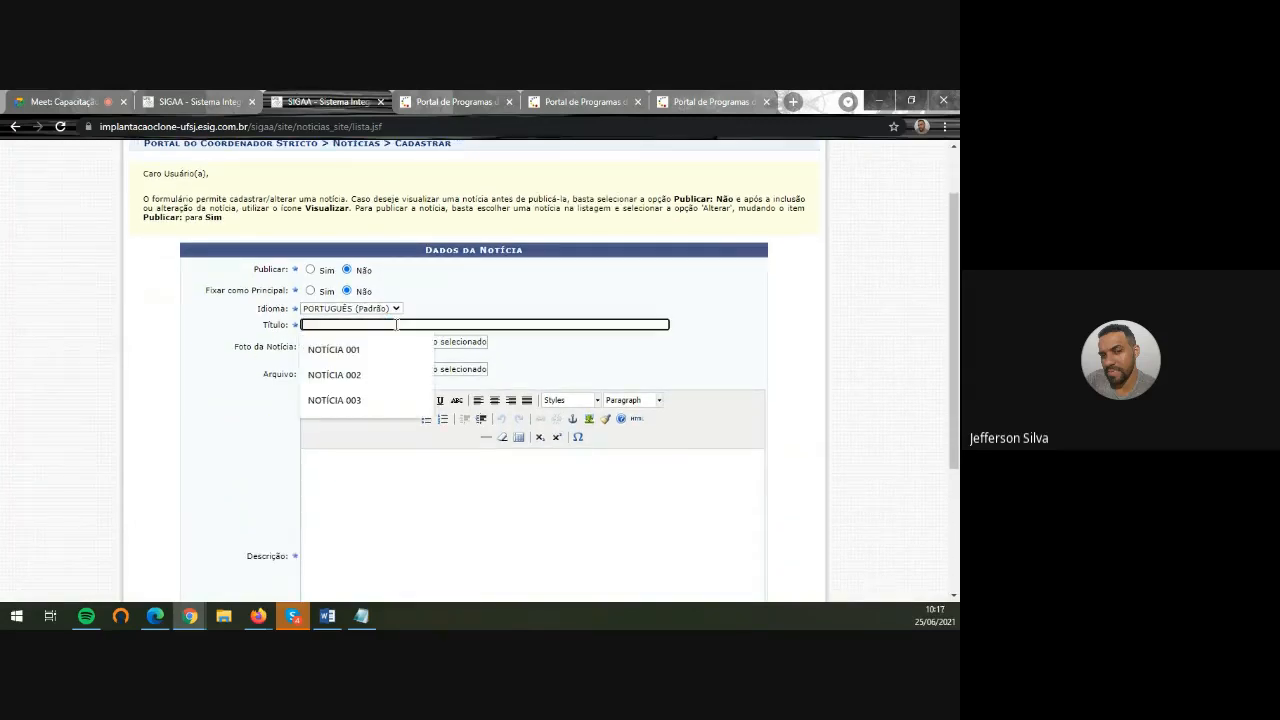
{"action": "left_click", "coordinate": [365, 406]}
{"action": "key", "text": "BackSpace"}
{"action": "type", "text": "4"}
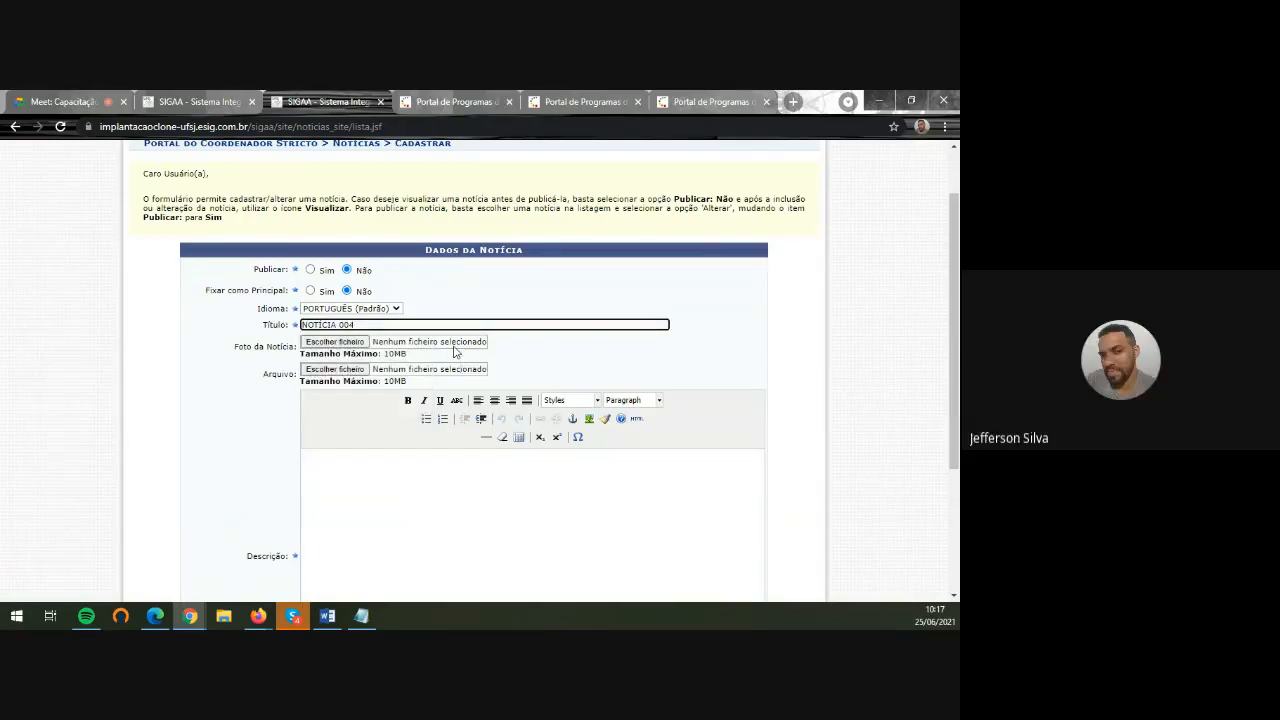
Leave Publicar set to Não for the news item and attach DOC TESTE 1.pdf as both its photo and its file
{"action": "left_click", "coordinate": [311, 270]}
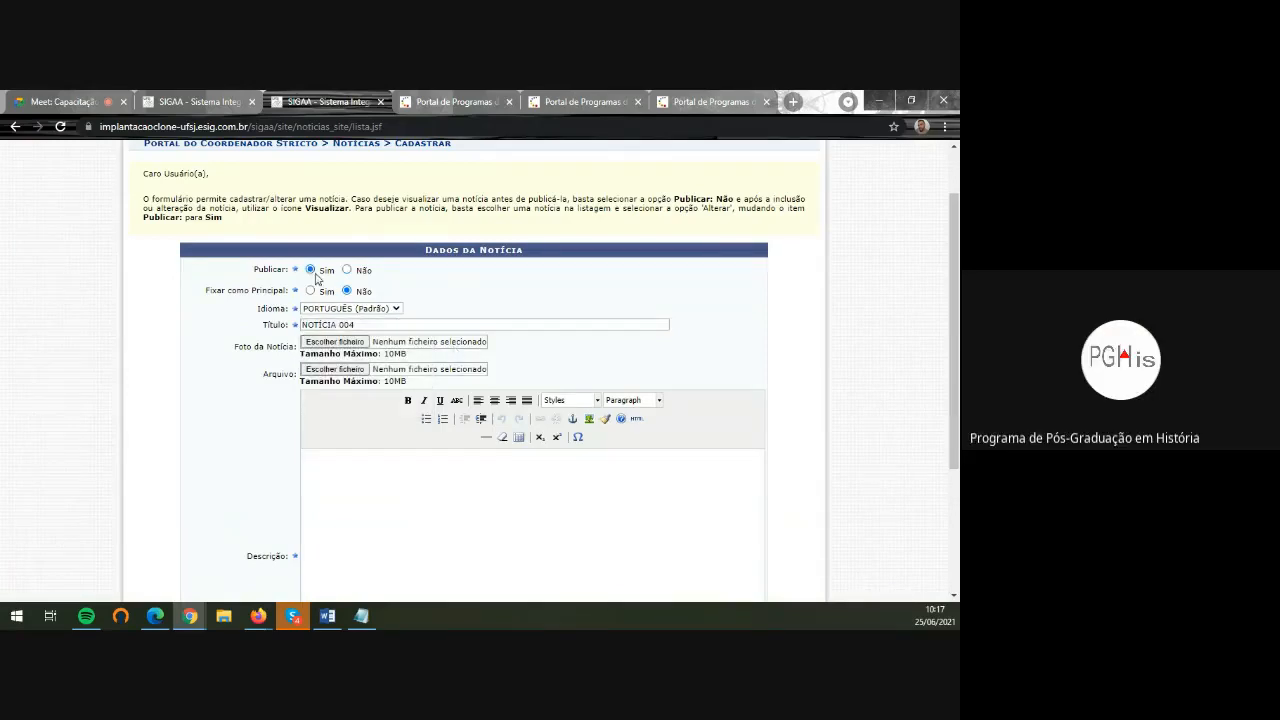
{"action": "left_click", "coordinate": [346, 270]}
{"action": "scroll", "coordinate": [393, 321], "scroll_direction": "down", "scroll_amount": 1}
{"action": "scroll", "coordinate": [380, 330], "scroll_direction": "up", "scroll_amount": 1}
{"action": "left_click", "coordinate": [350, 342]}
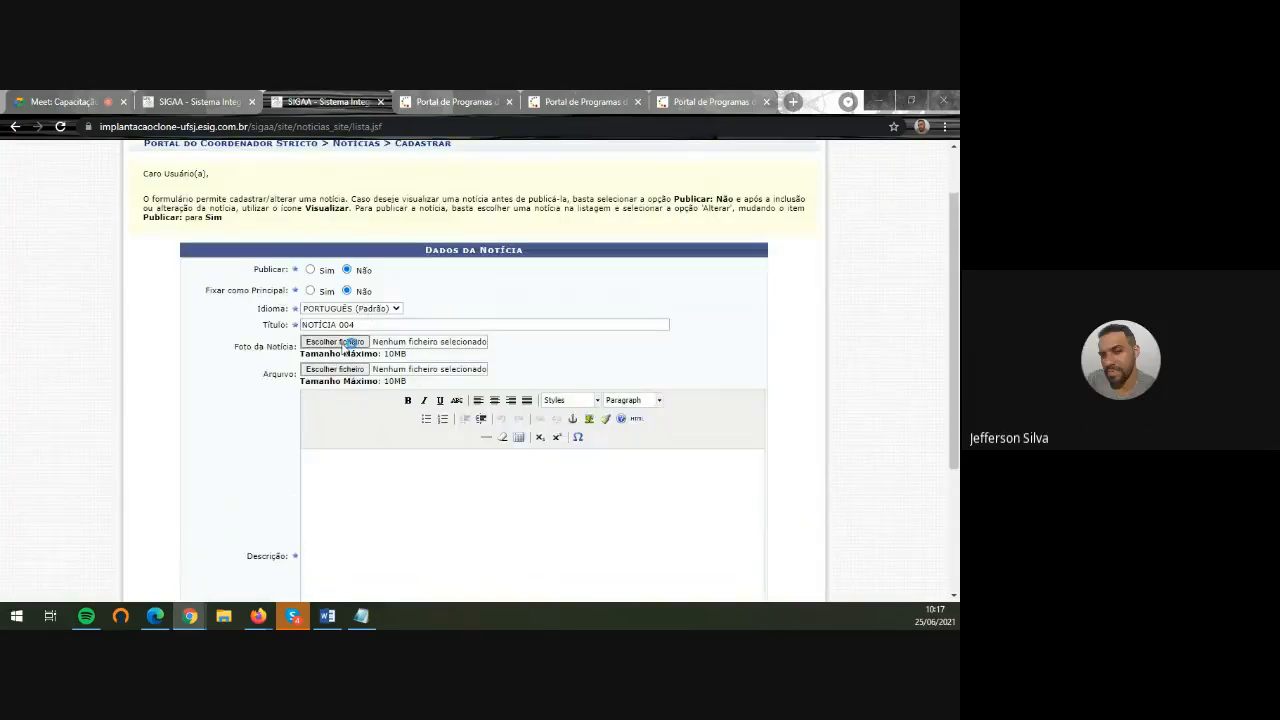
{"action": "double_click", "coordinate": [188, 359]}
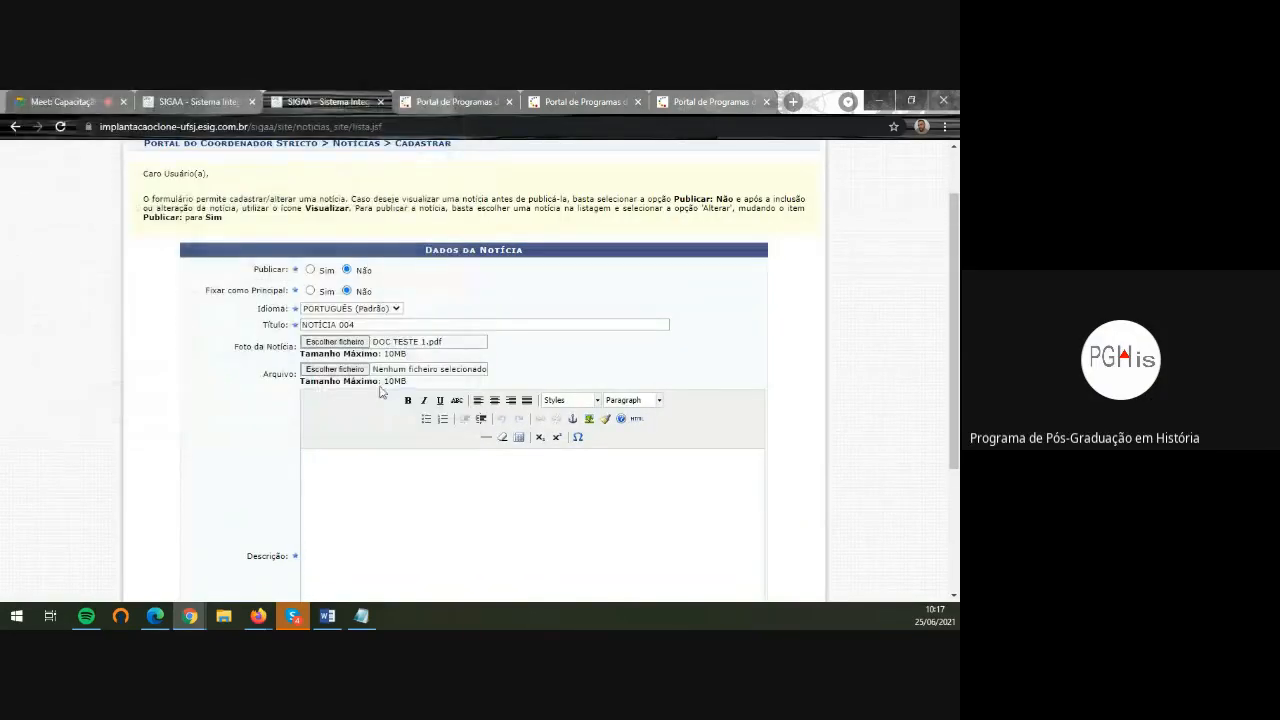
{"action": "left_click", "coordinate": [352, 369]}
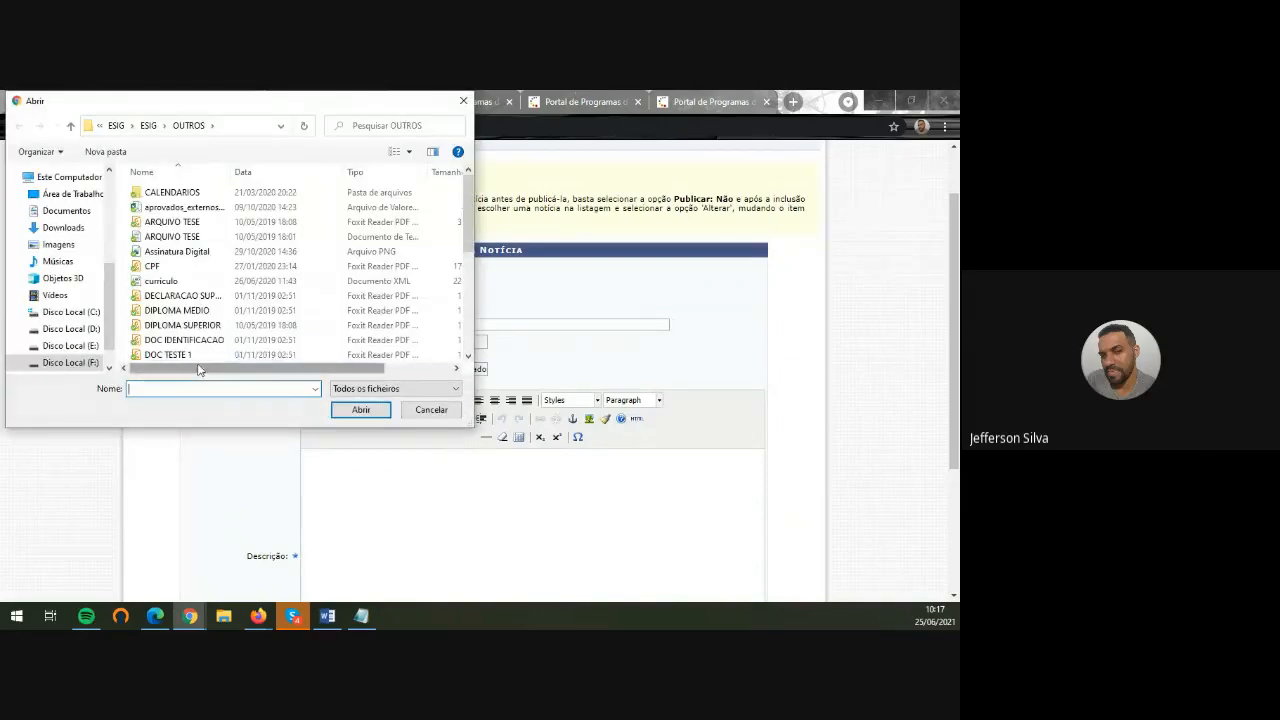
{"action": "double_click", "coordinate": [190, 355]}
Copy the title NOTÍCIA 004 and fill the news description with it, repeated on five lines
{"action": "scroll", "coordinate": [575, 444], "scroll_direction": "down", "scroll_amount": 3}
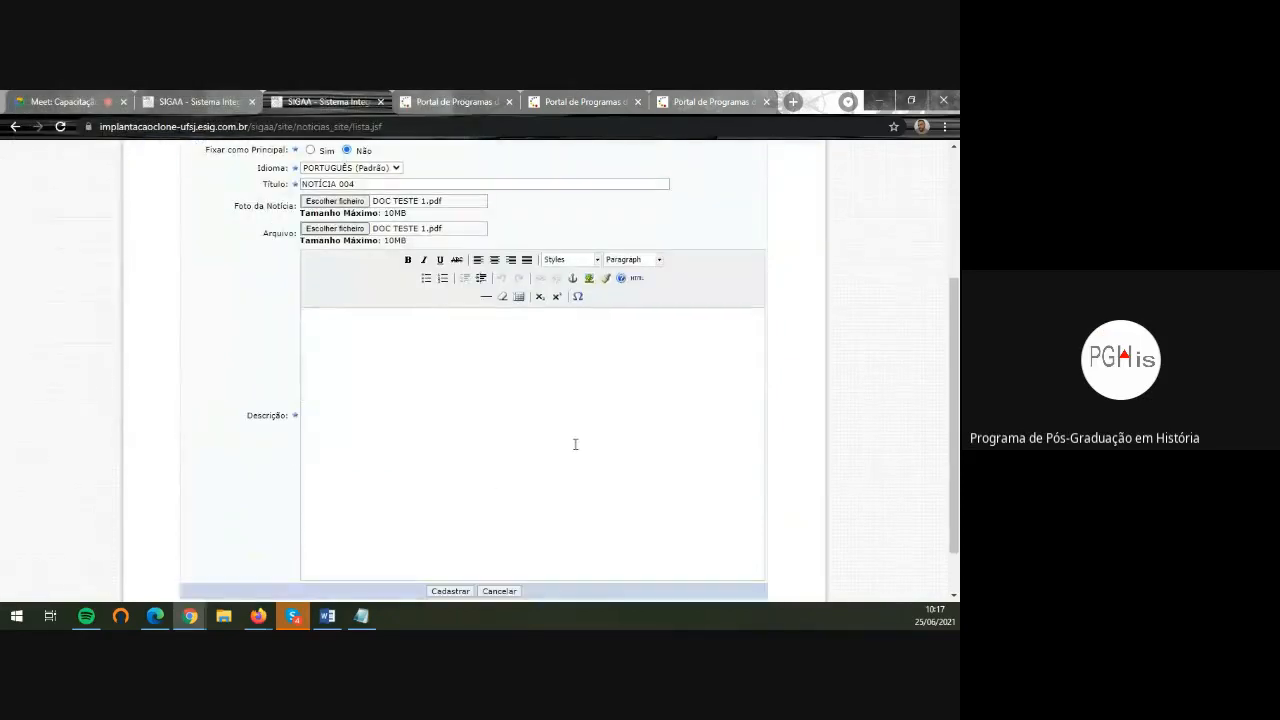
{"action": "scroll", "coordinate": [514, 434], "scroll_direction": "down", "scroll_amount": 1}
{"action": "scroll", "coordinate": [466, 380], "scroll_direction": "up", "scroll_amount": 3}
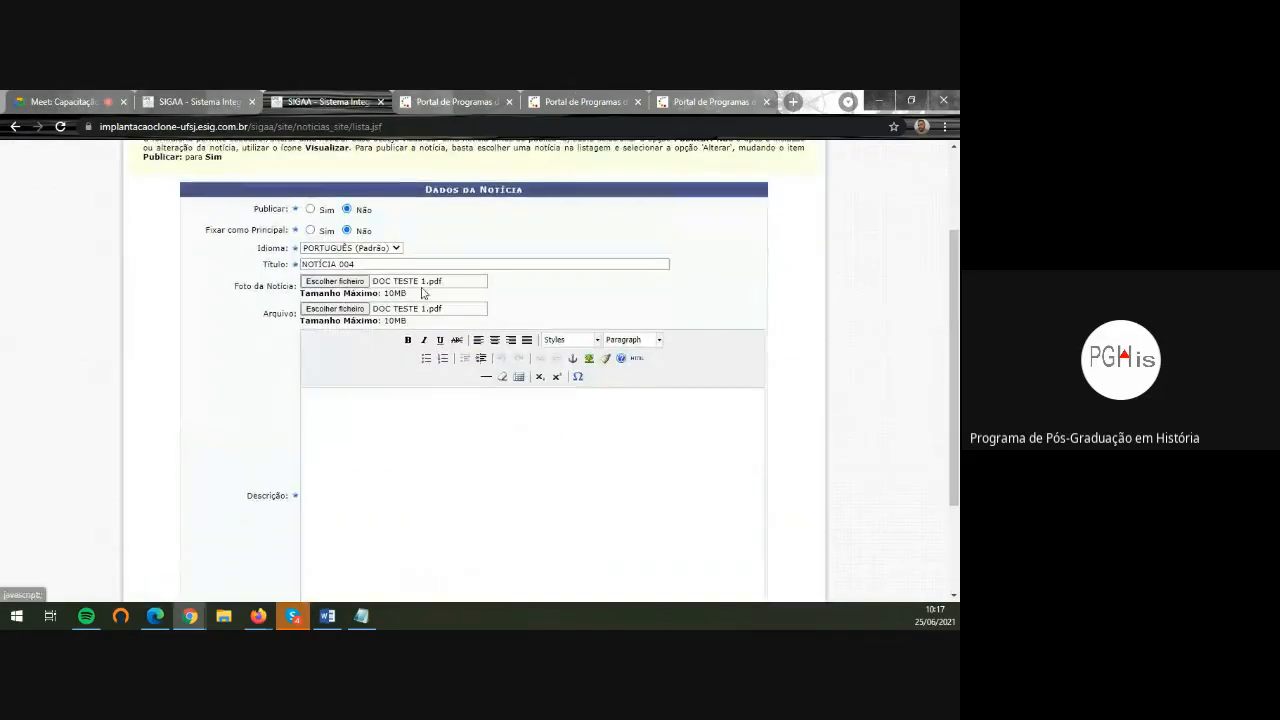
{"action": "left_click_drag", "start_coordinate": [370, 265], "coordinate": [247, 271]}
{"action": "key", "text": "ctrl+c"}
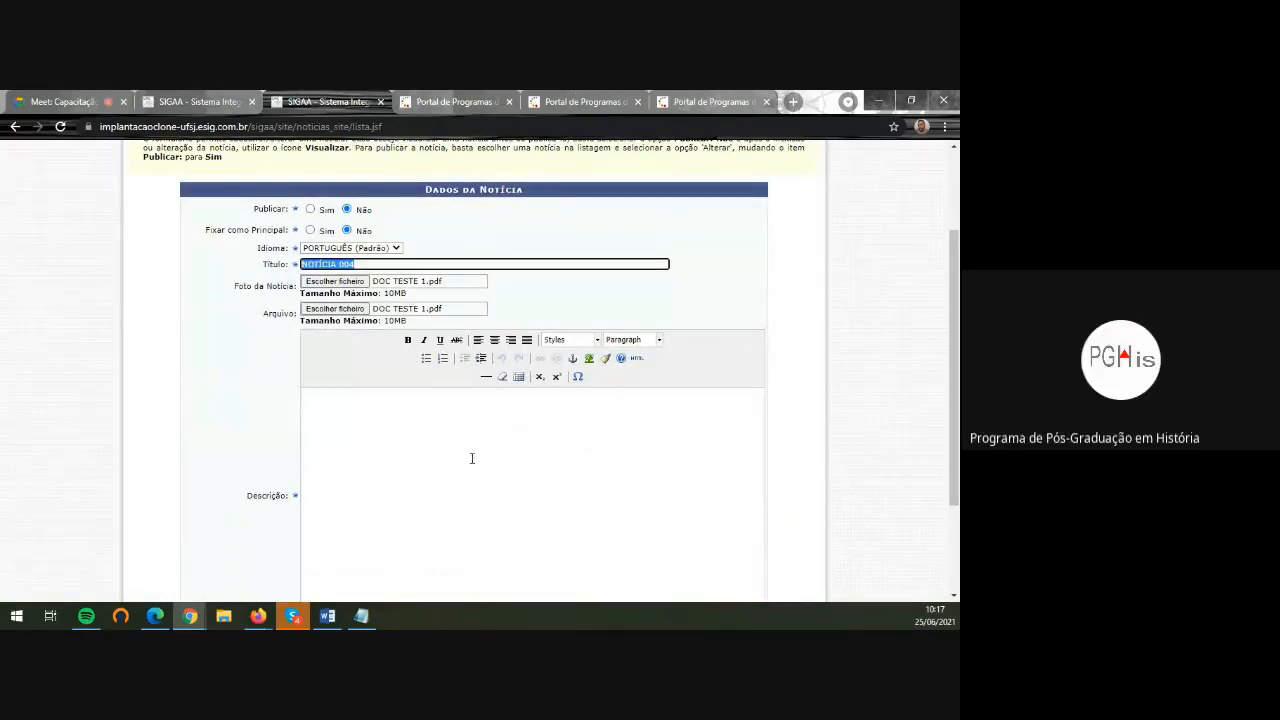
{"action": "left_click", "coordinate": [470, 454]}
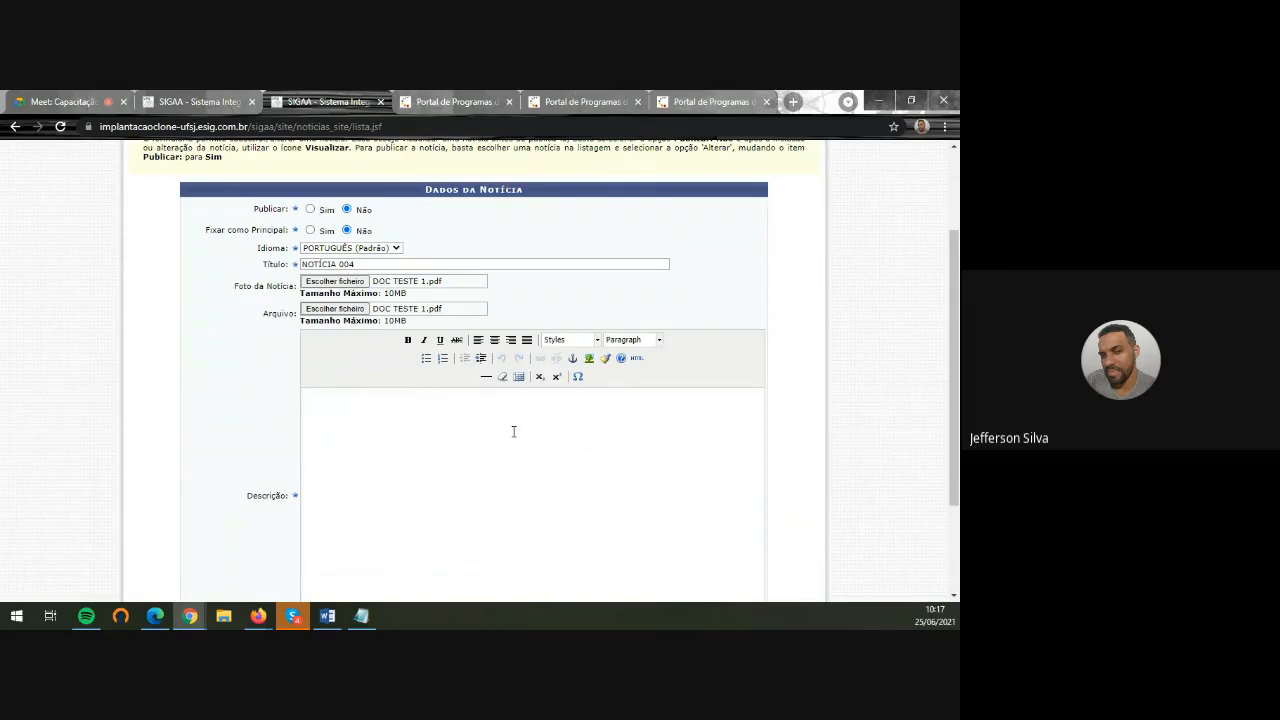
{"action": "key", "text": "ctrl+v"}
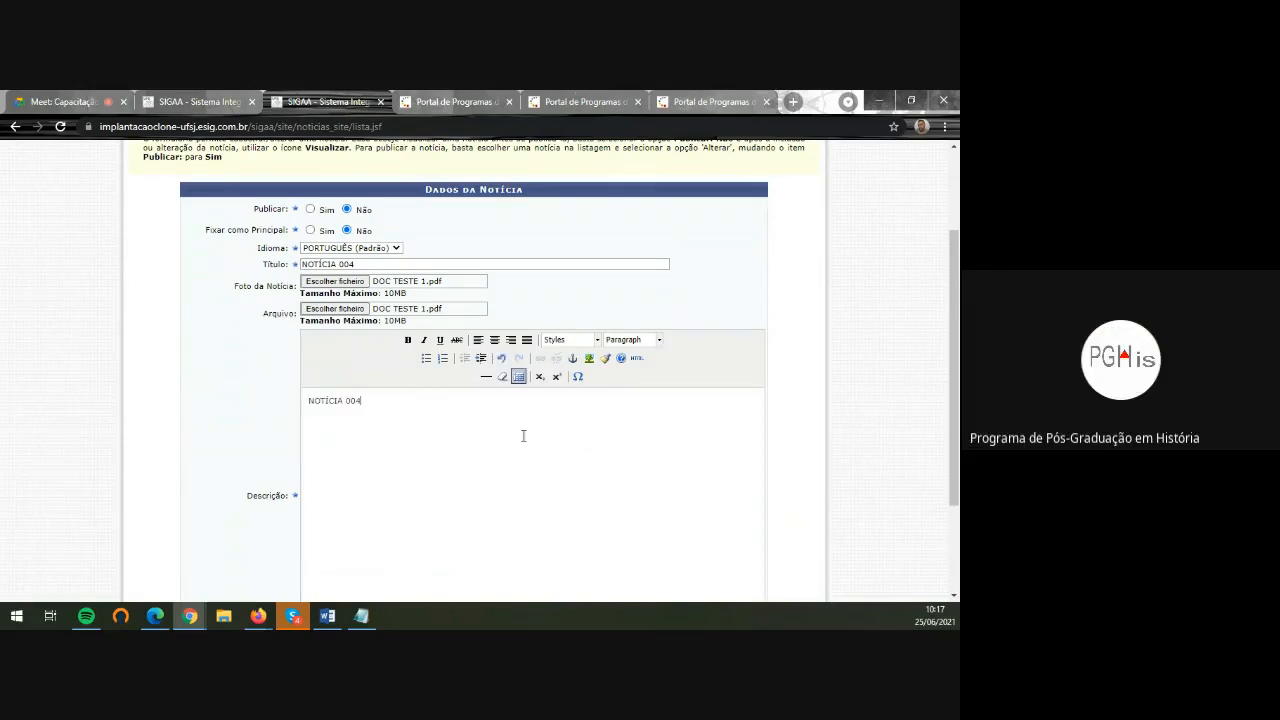
{"action": "key", "text": "ctrl+v"}
{"action": "key", "text": "ctrl+v"}
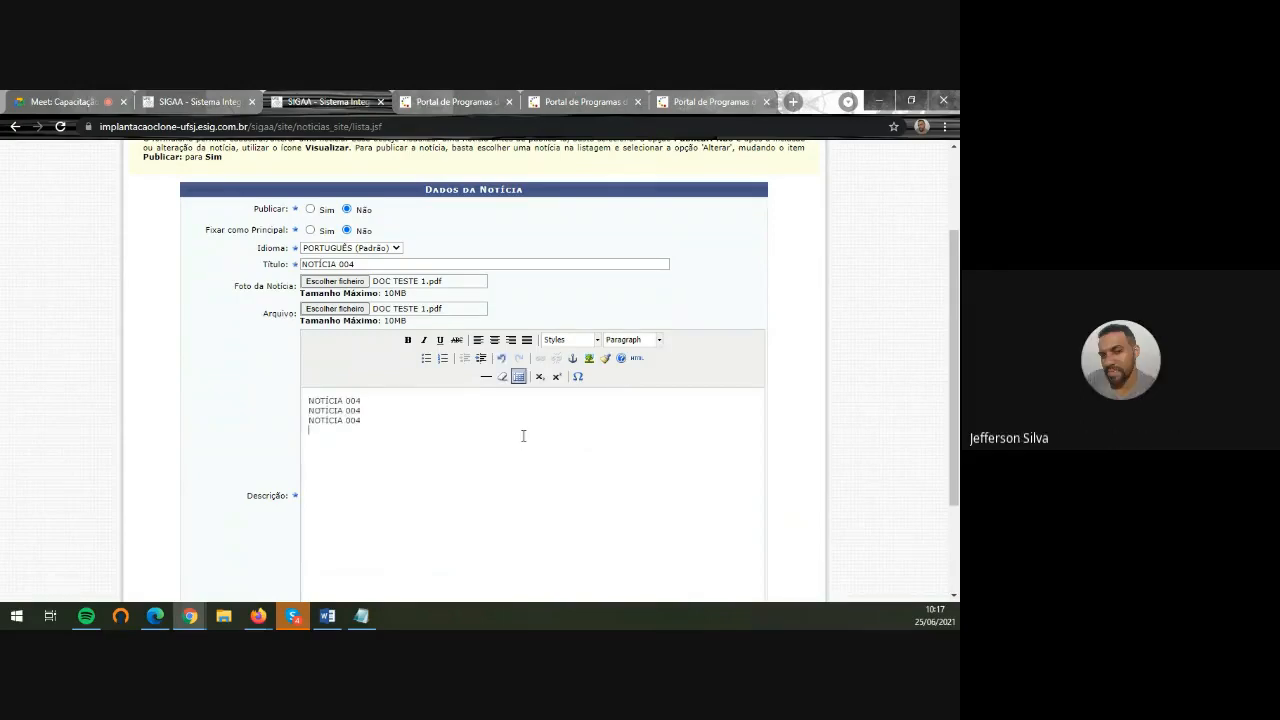
{"action": "key", "text": "ctrl+v"}
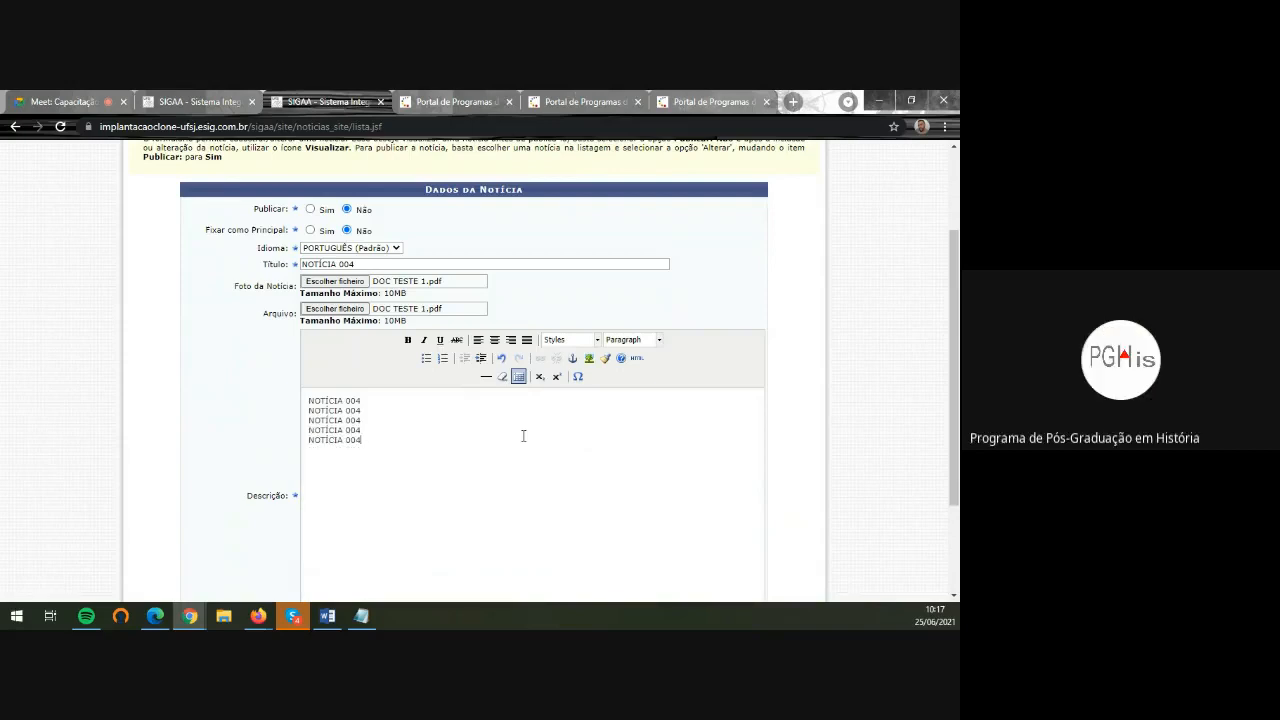
{"action": "key", "text": "ctrl+v"}
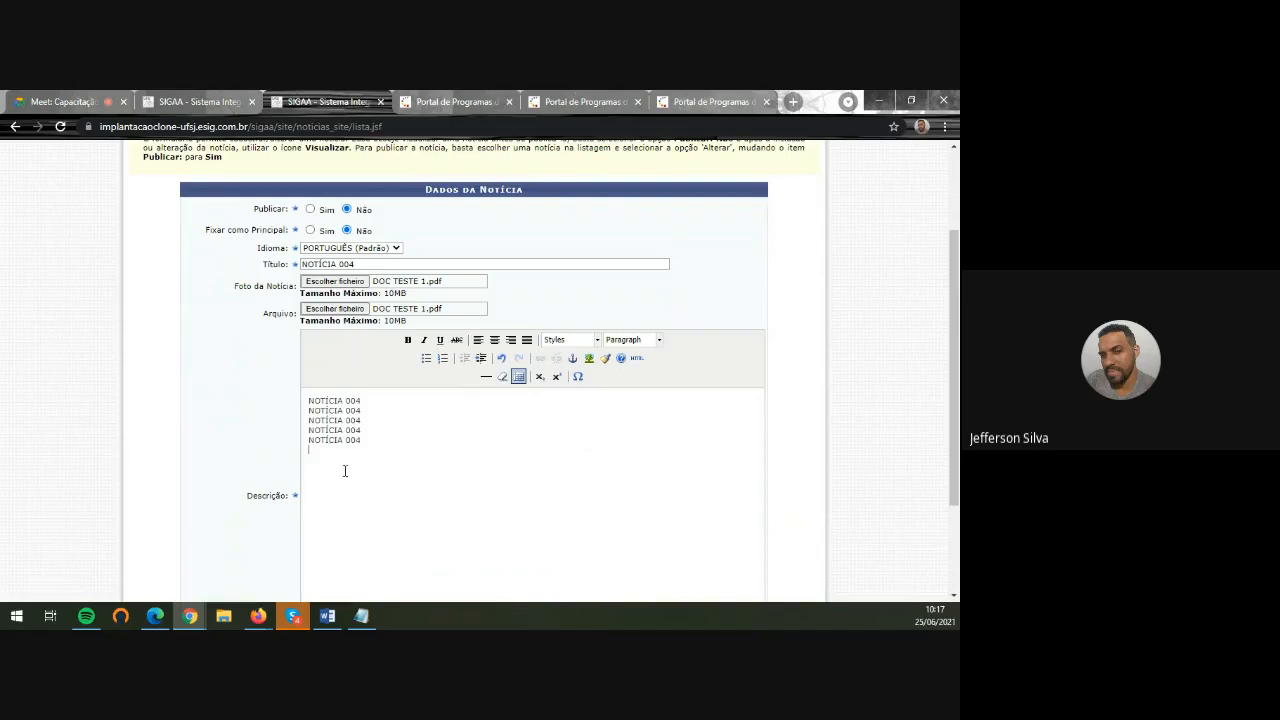
Review the news form and replace the file in Foto da Notícia with the image LOGO01.png
{"action": "scroll", "coordinate": [526, 443], "scroll_direction": "down", "scroll_amount": 2}
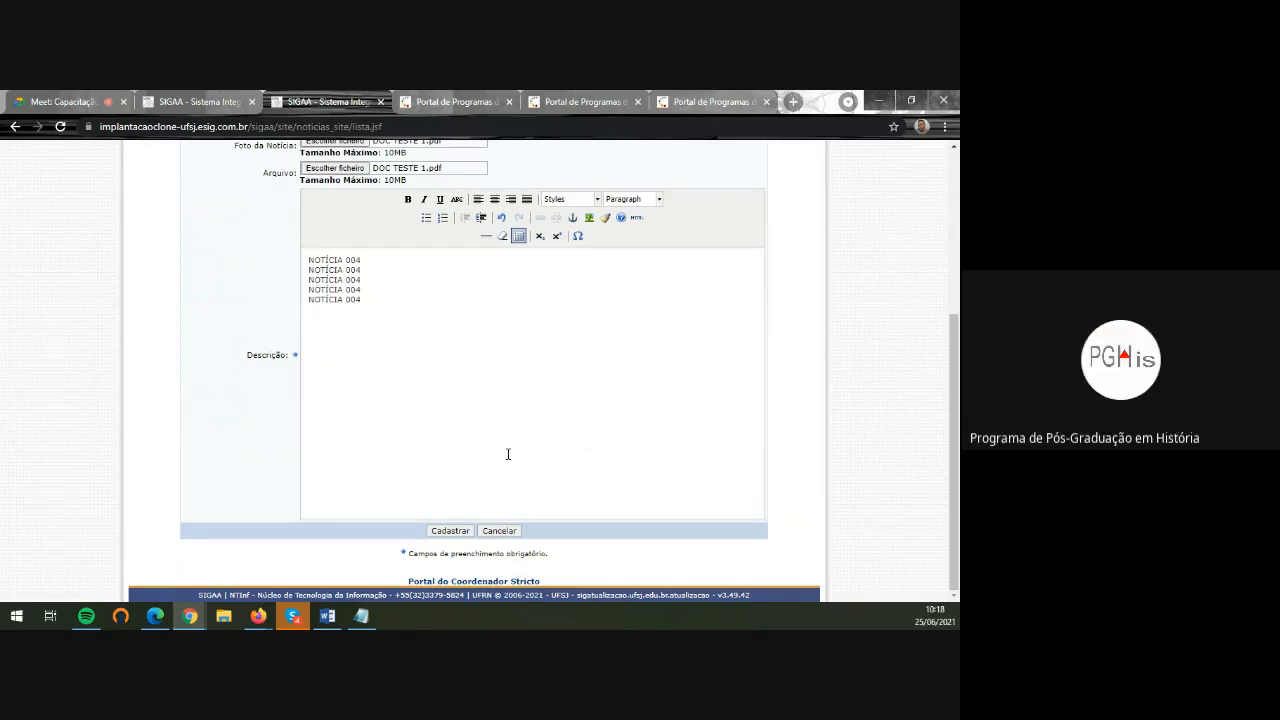
{"action": "scroll", "coordinate": [508, 454], "scroll_direction": "up", "scroll_amount": 3}
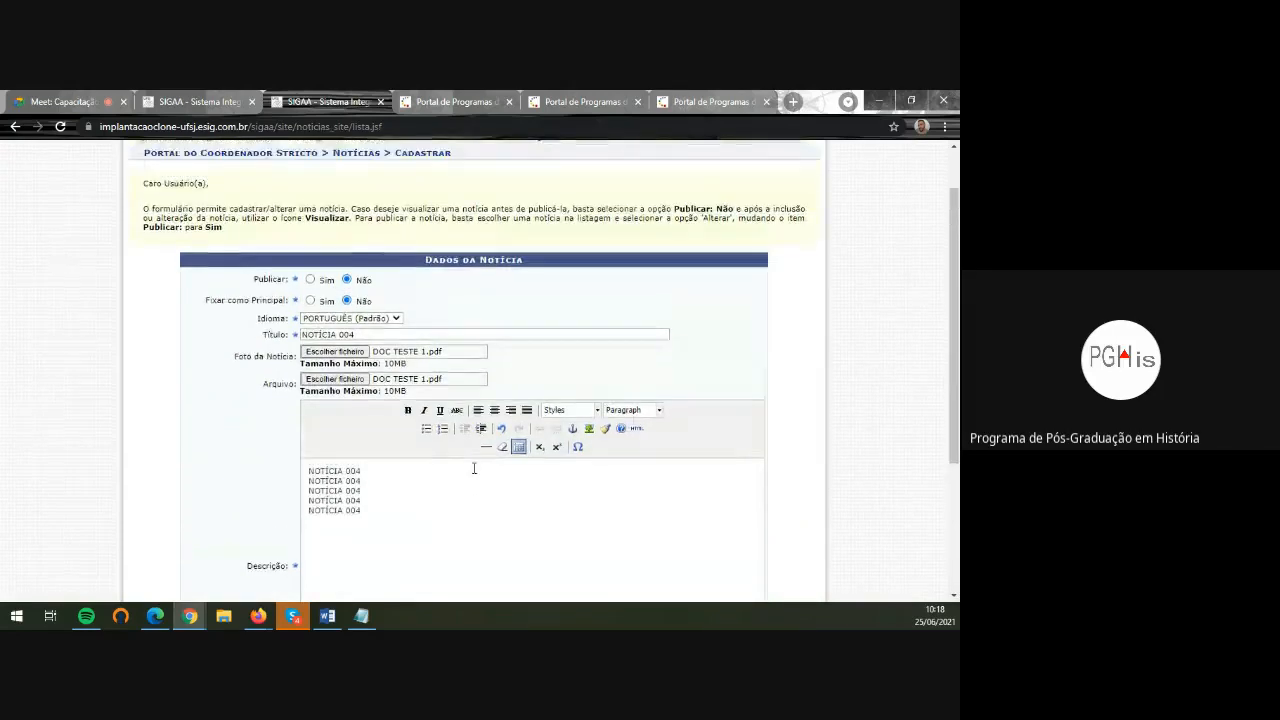
{"action": "scroll", "coordinate": [474, 468], "scroll_direction": "up", "scroll_amount": 1}
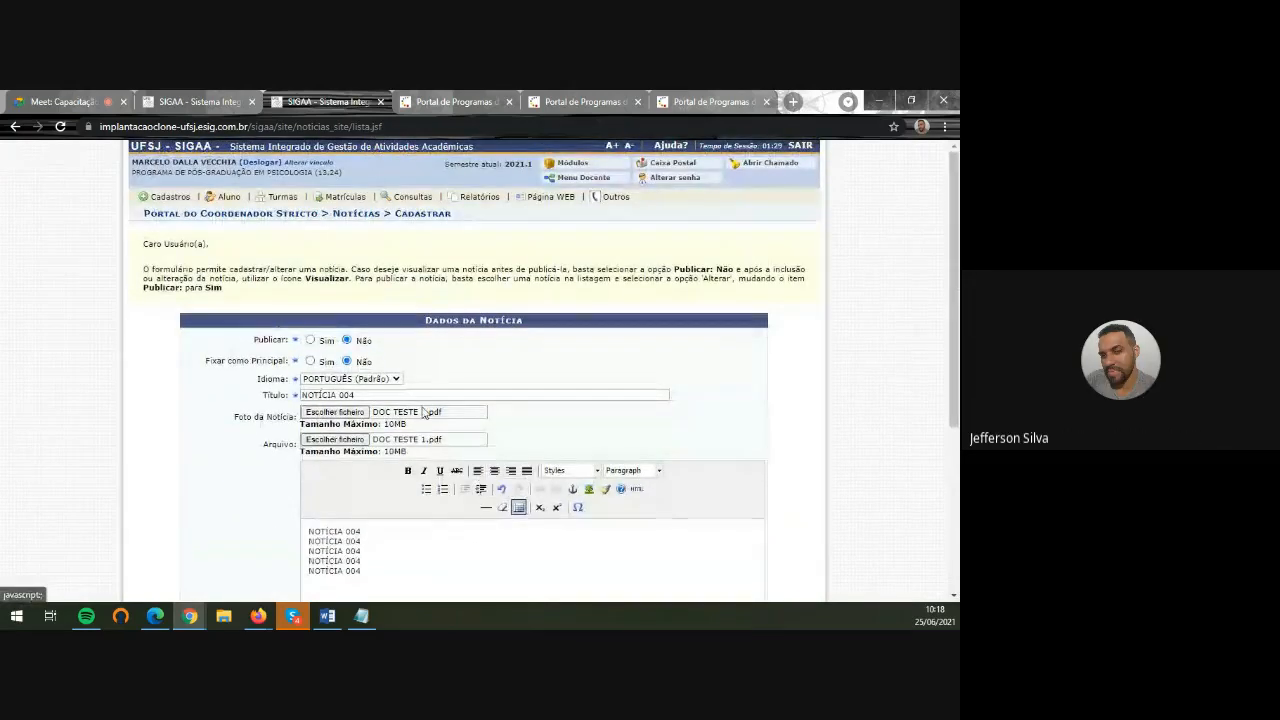
{"action": "scroll", "coordinate": [433, 456], "scroll_direction": "down", "scroll_amount": 1}
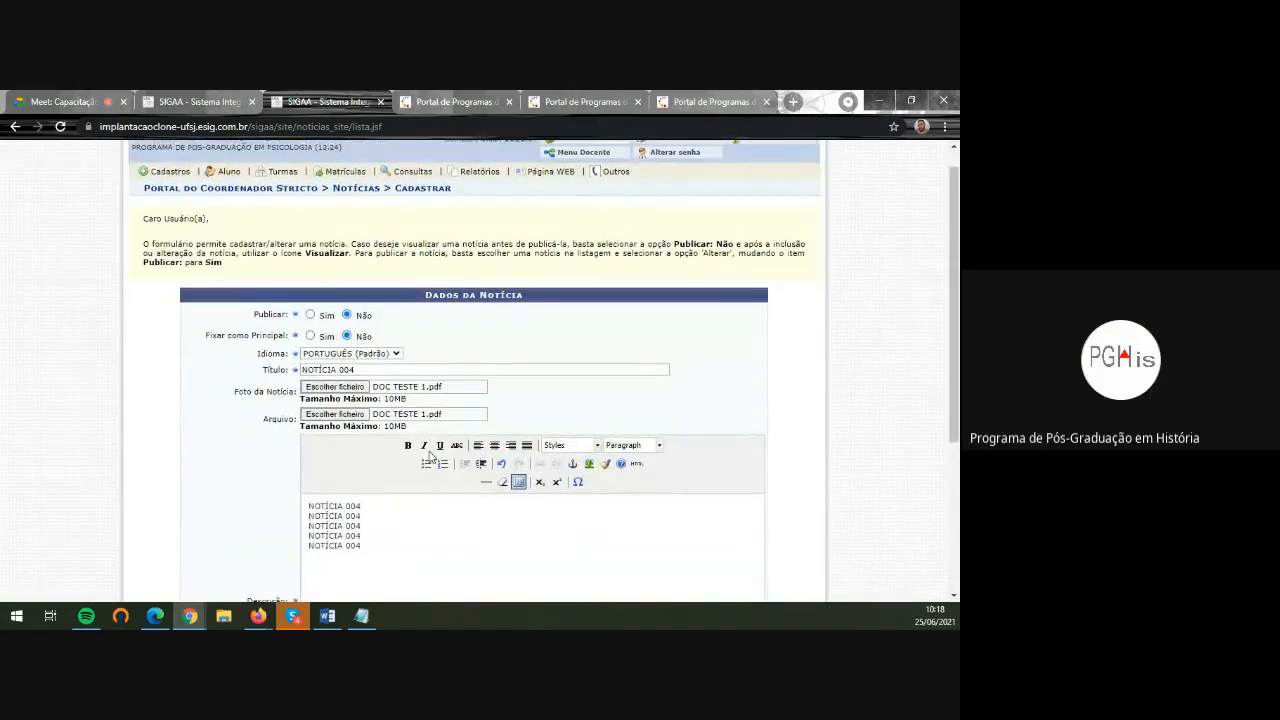
{"action": "scroll", "coordinate": [497, 479], "scroll_direction": "down", "scroll_amount": 2}
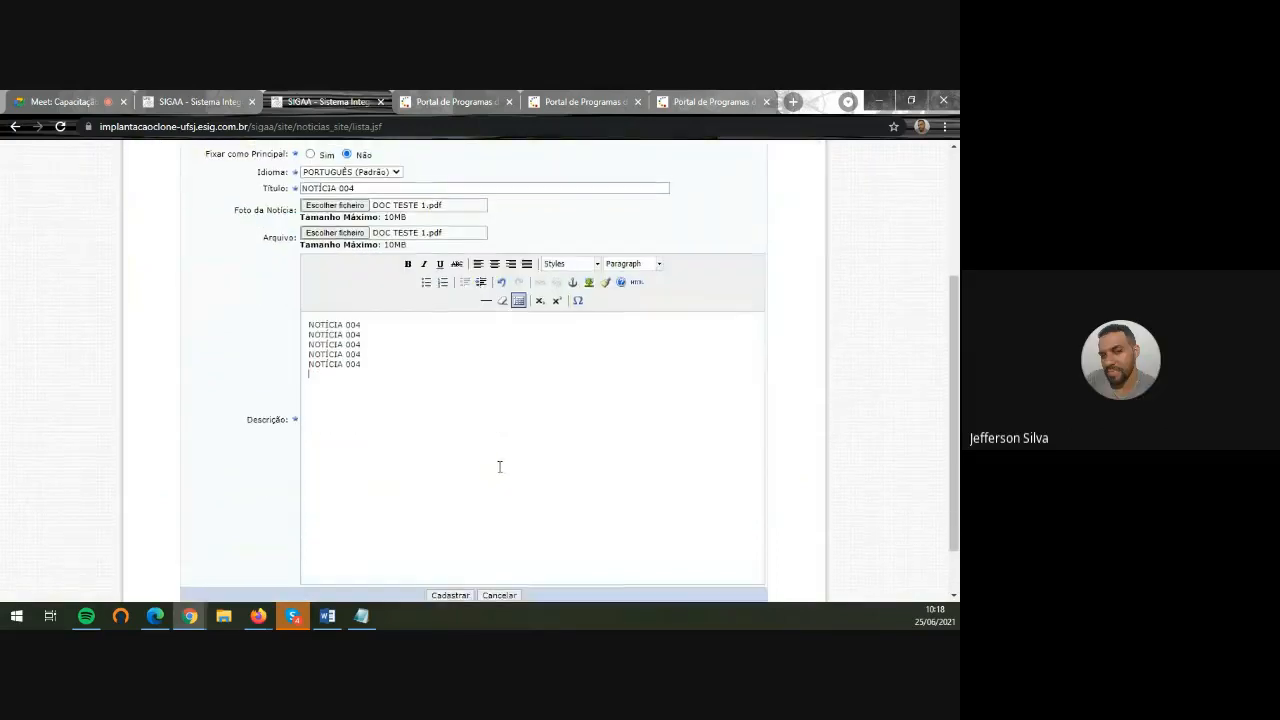
{"action": "scroll", "coordinate": [500, 463], "scroll_direction": "up", "scroll_amount": 1}
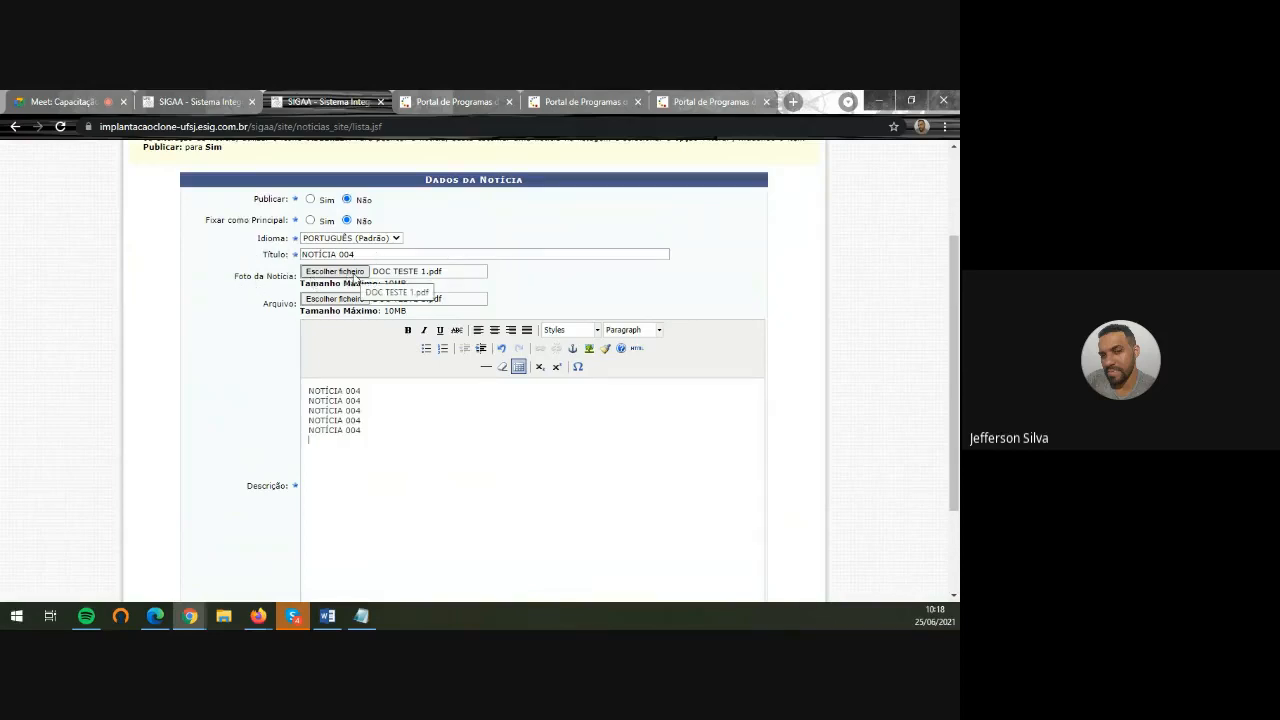
{"action": "left_click", "coordinate": [387, 299]}
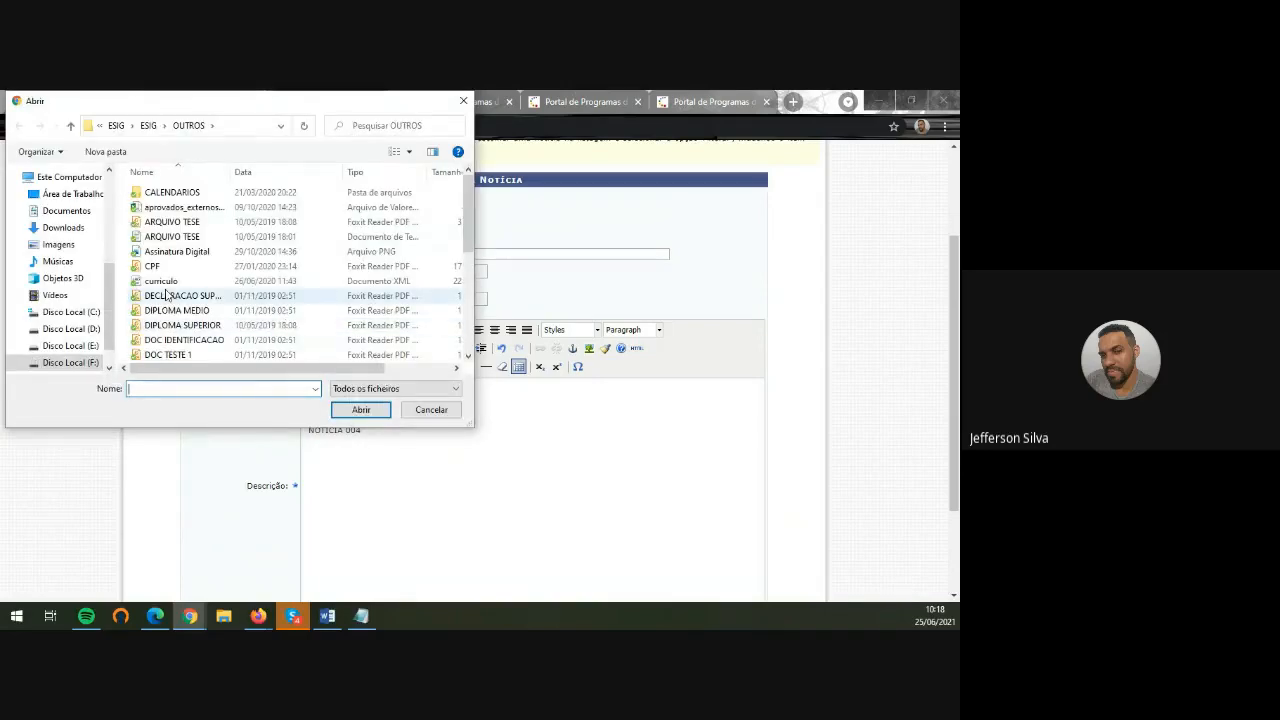
{"action": "left_click", "coordinate": [167, 297]}
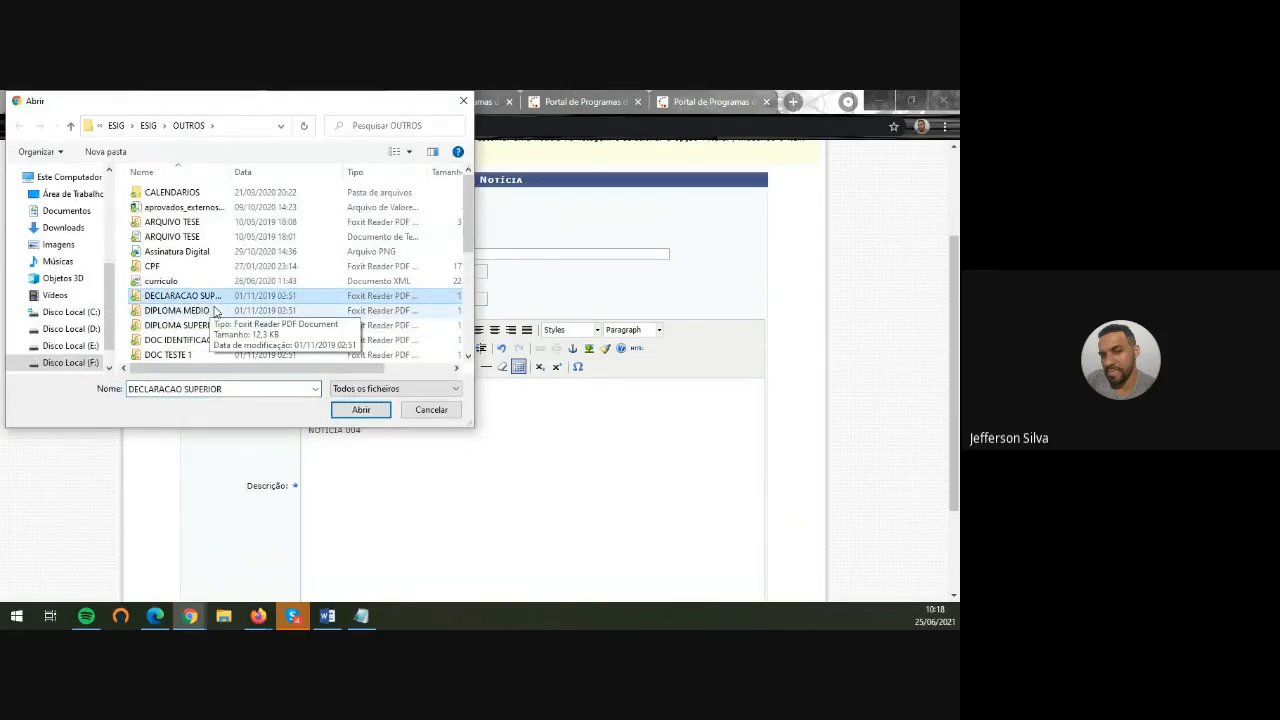
{"action": "key", "text": "l"}
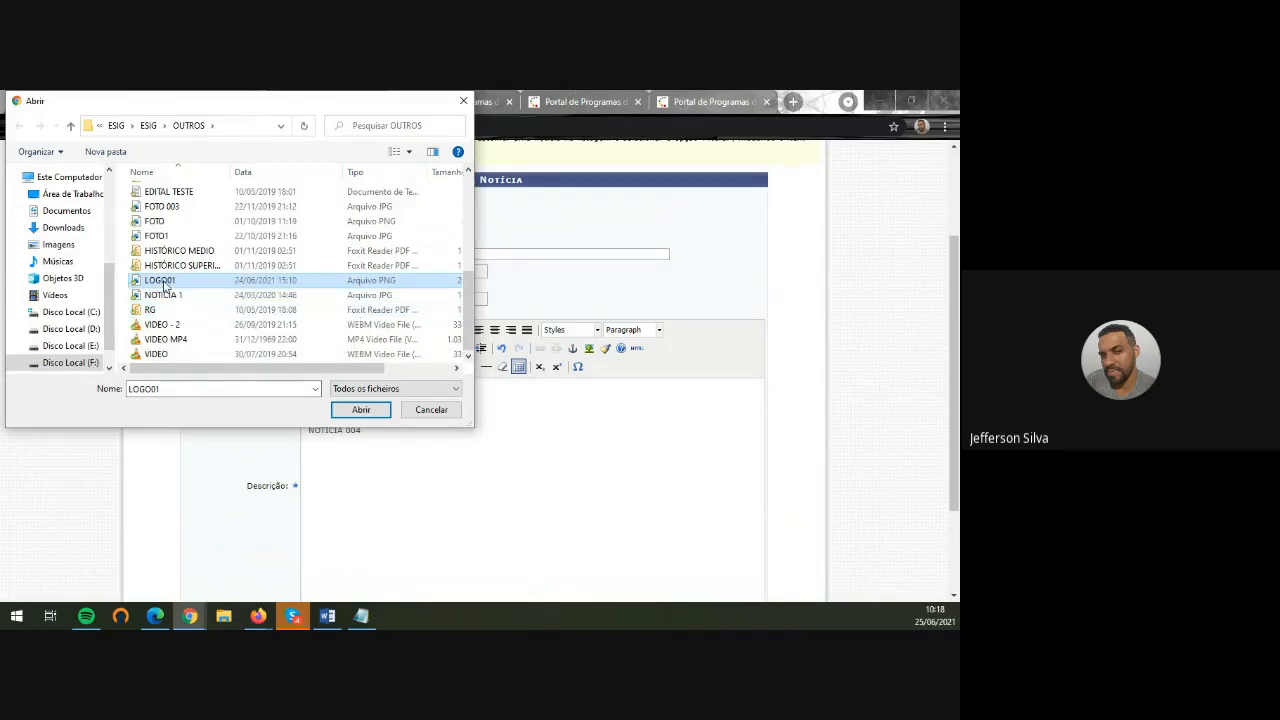
{"action": "double_click", "coordinate": [163, 281]}
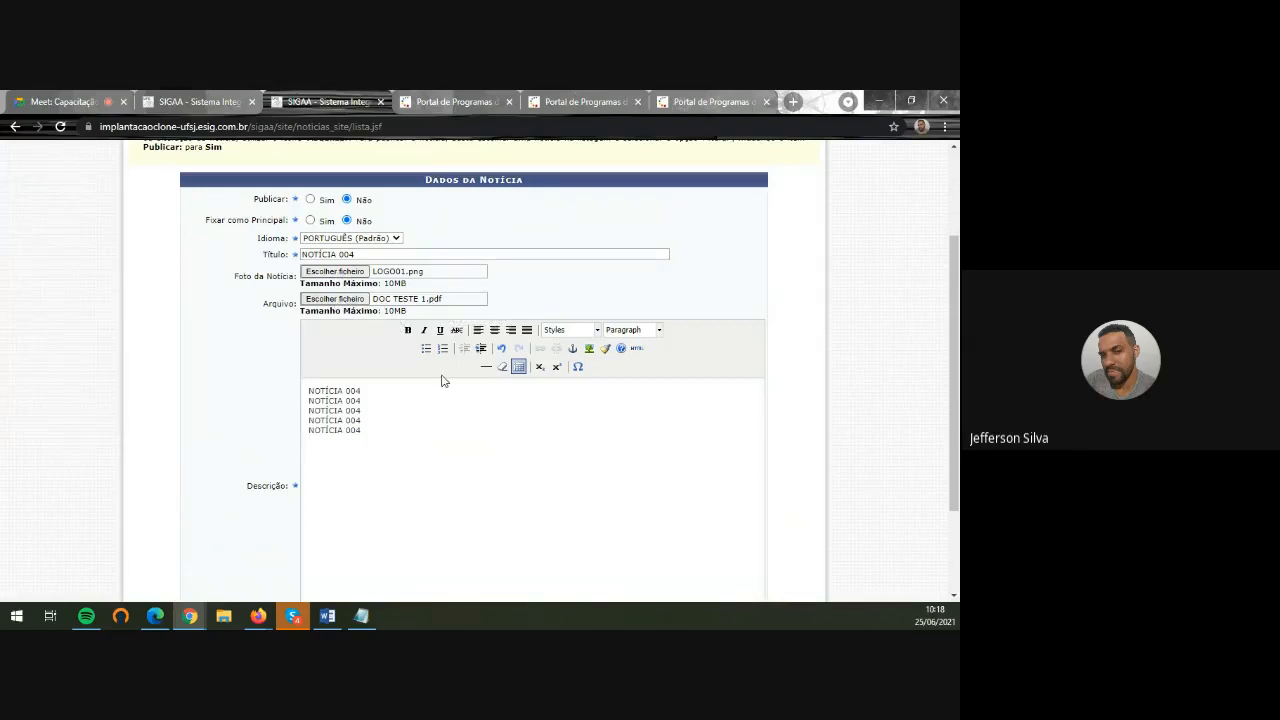
Check the completed form and register the news item NOTÍCIA 004
{"action": "scroll", "coordinate": [444, 381], "scroll_direction": "down", "scroll_amount": 3}
{"action": "scroll", "coordinate": [447, 333], "scroll_direction": "up", "scroll_amount": 2}
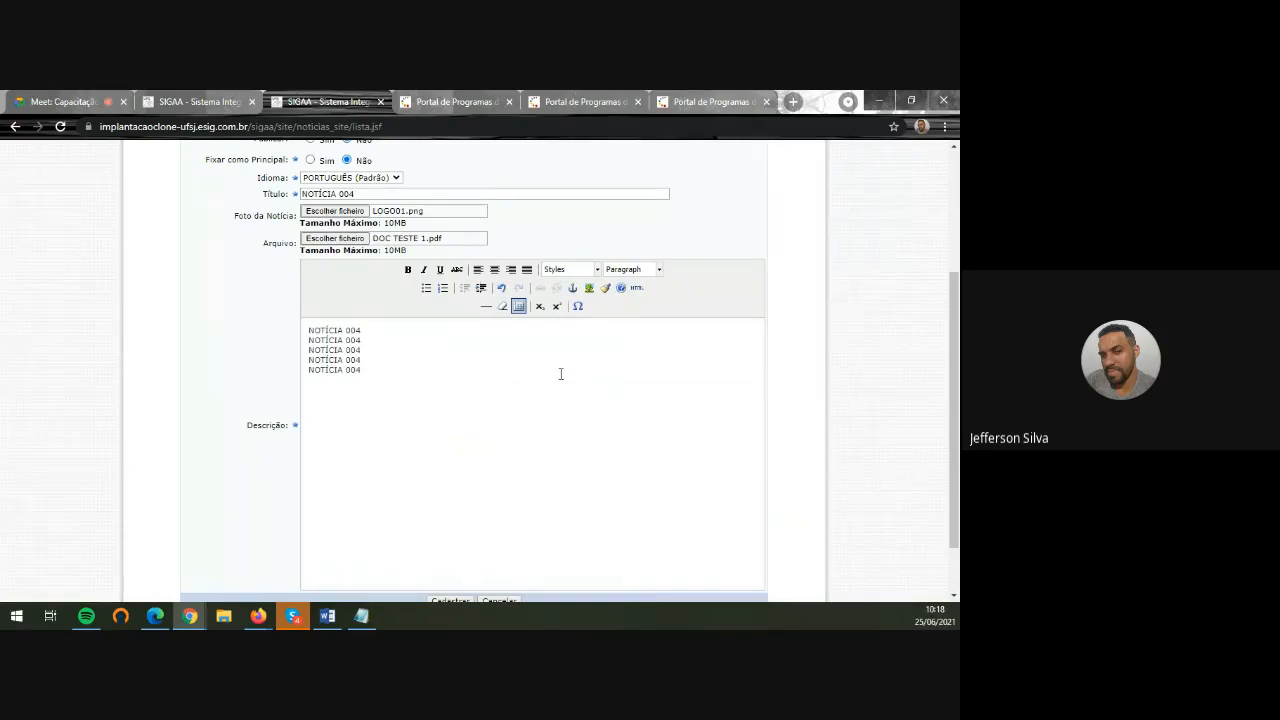
{"action": "scroll", "coordinate": [561, 374], "scroll_direction": "down", "scroll_amount": 2}
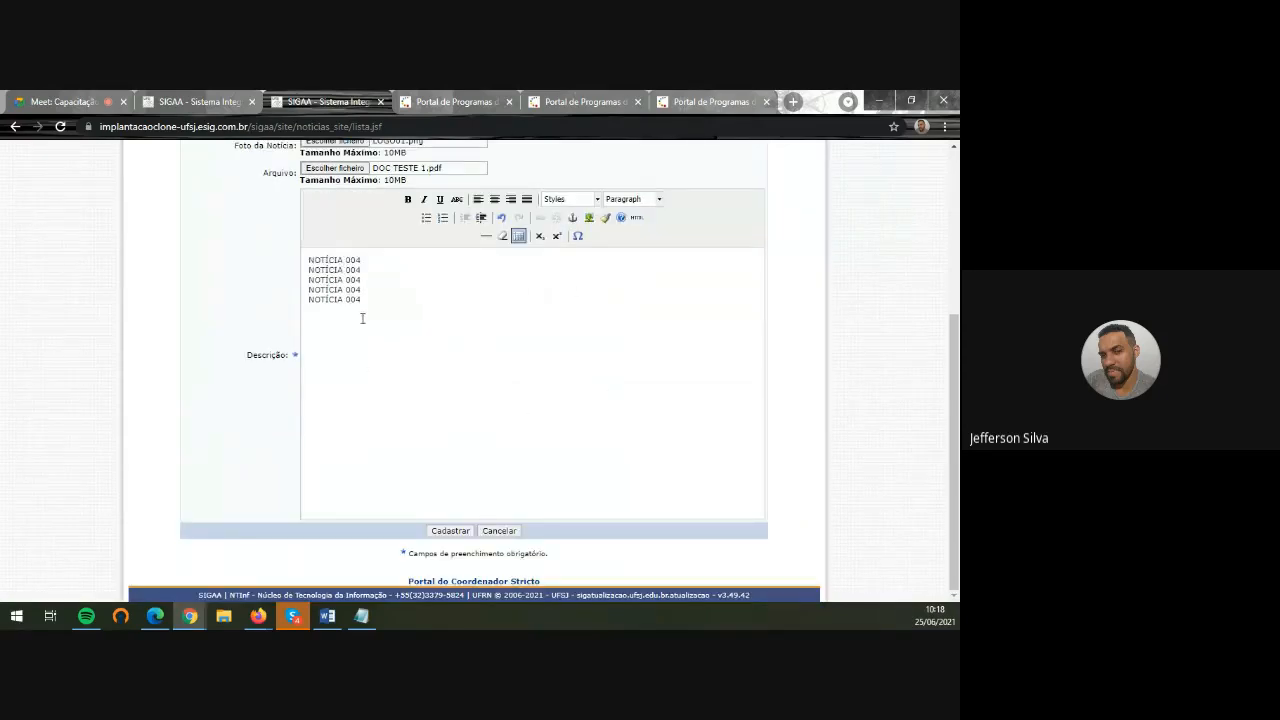
{"action": "left_click", "coordinate": [450, 531]}
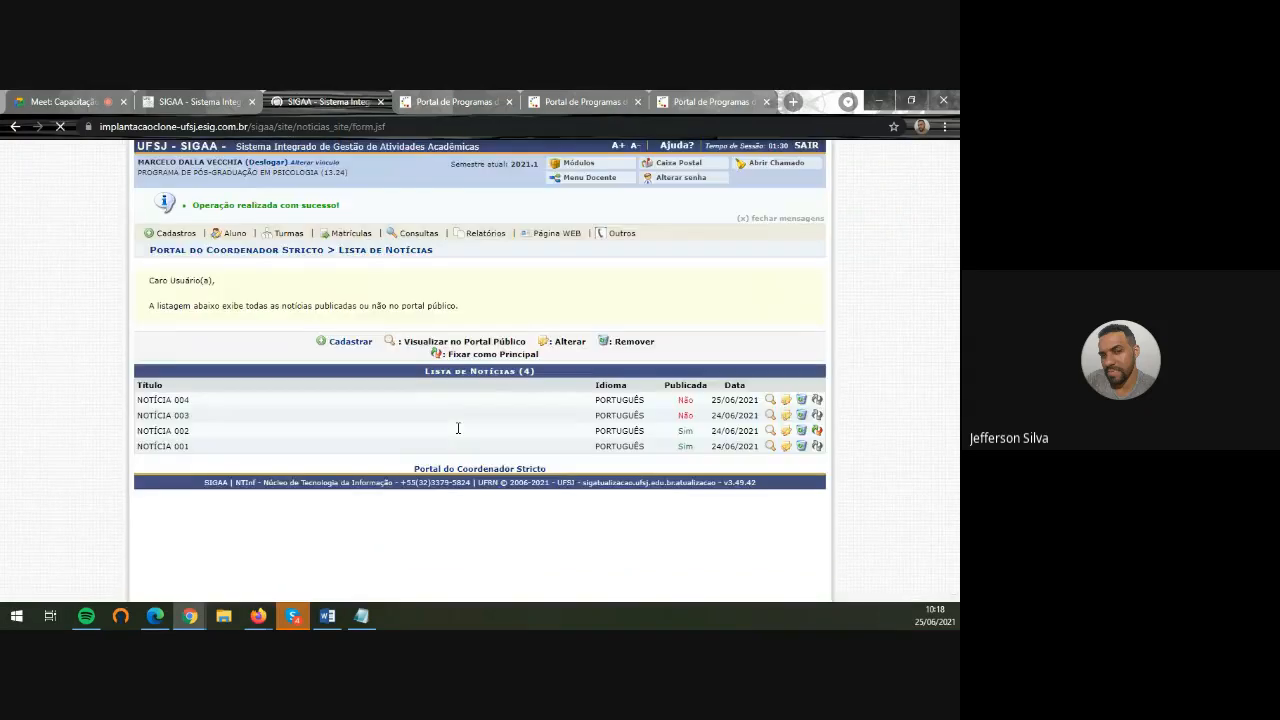
{"action": "mouse_move", "coordinate": [565, 233]}
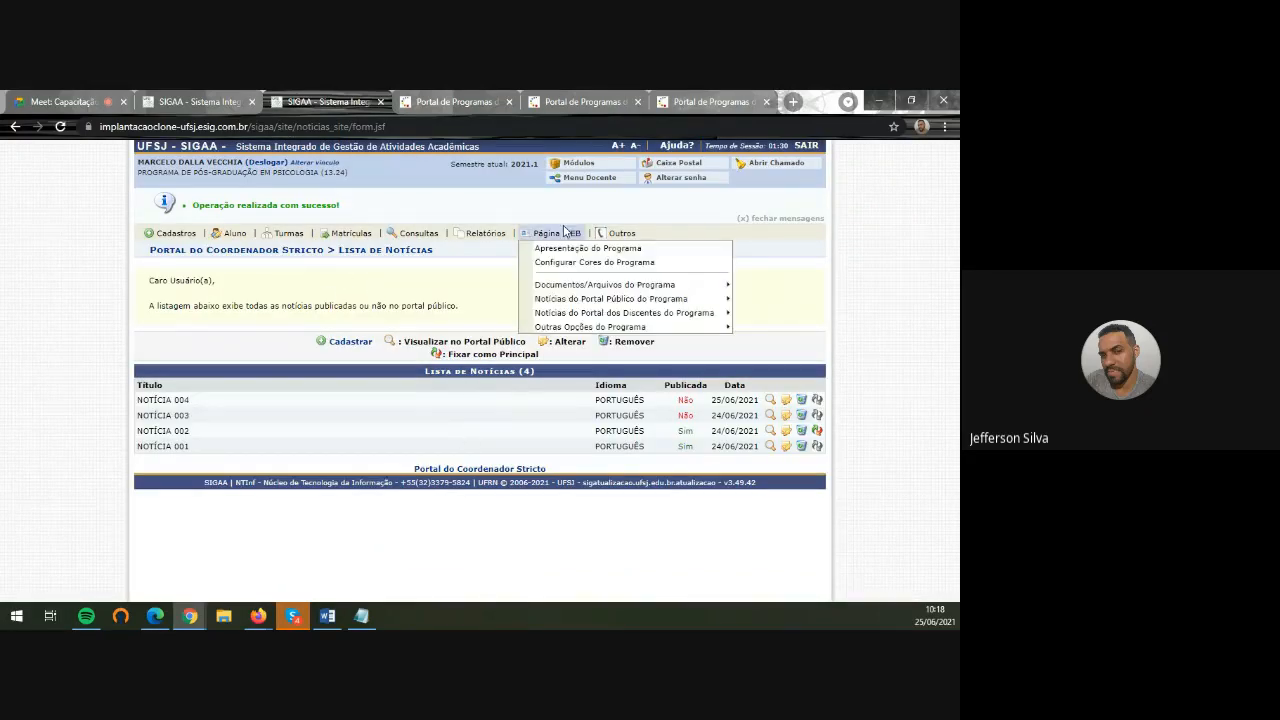
{"action": "mouse_move", "coordinate": [618, 298]}
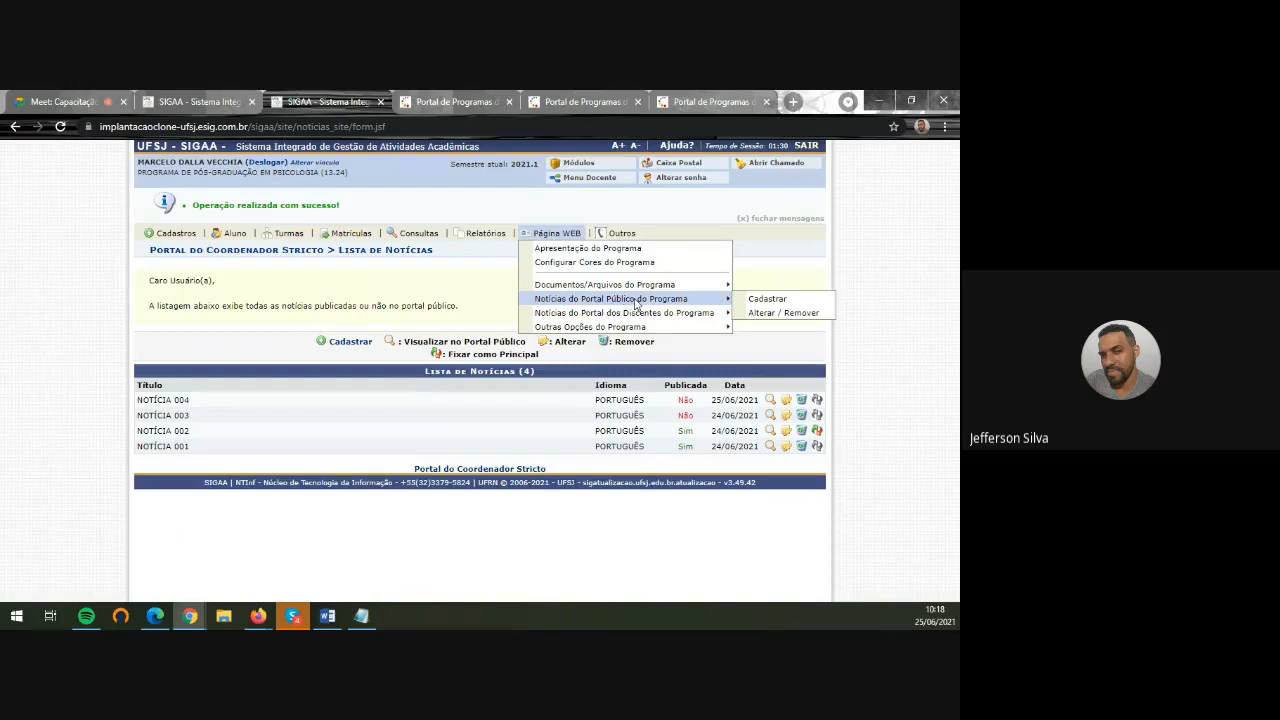
Close the three colour-preview pages of the program portal and return to the SIGAA news list
{"action": "mouse_move", "coordinate": [646, 316]}
{"action": "left_click", "coordinate": [453, 106]}
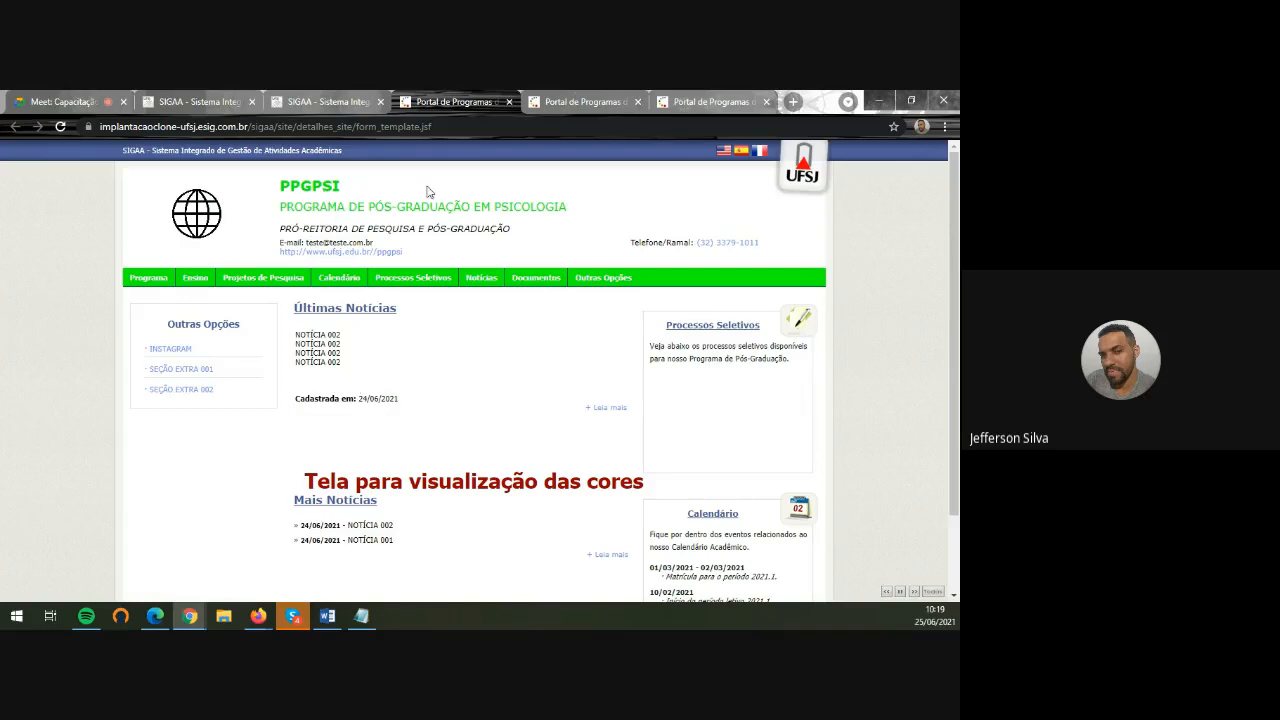
{"action": "left_click", "coordinate": [508, 101]}
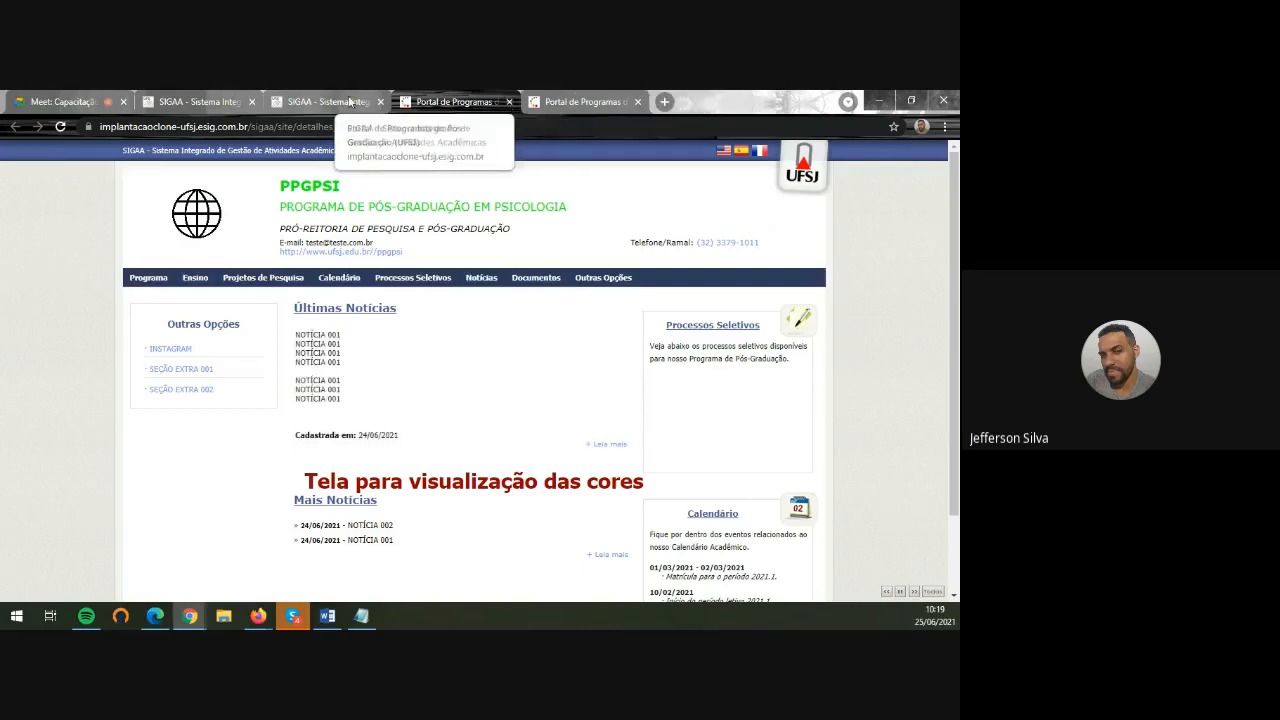
{"action": "left_click", "coordinate": [340, 101]}
{"action": "left_click", "coordinate": [472, 101]}
{"action": "left_click", "coordinate": [508, 101]}
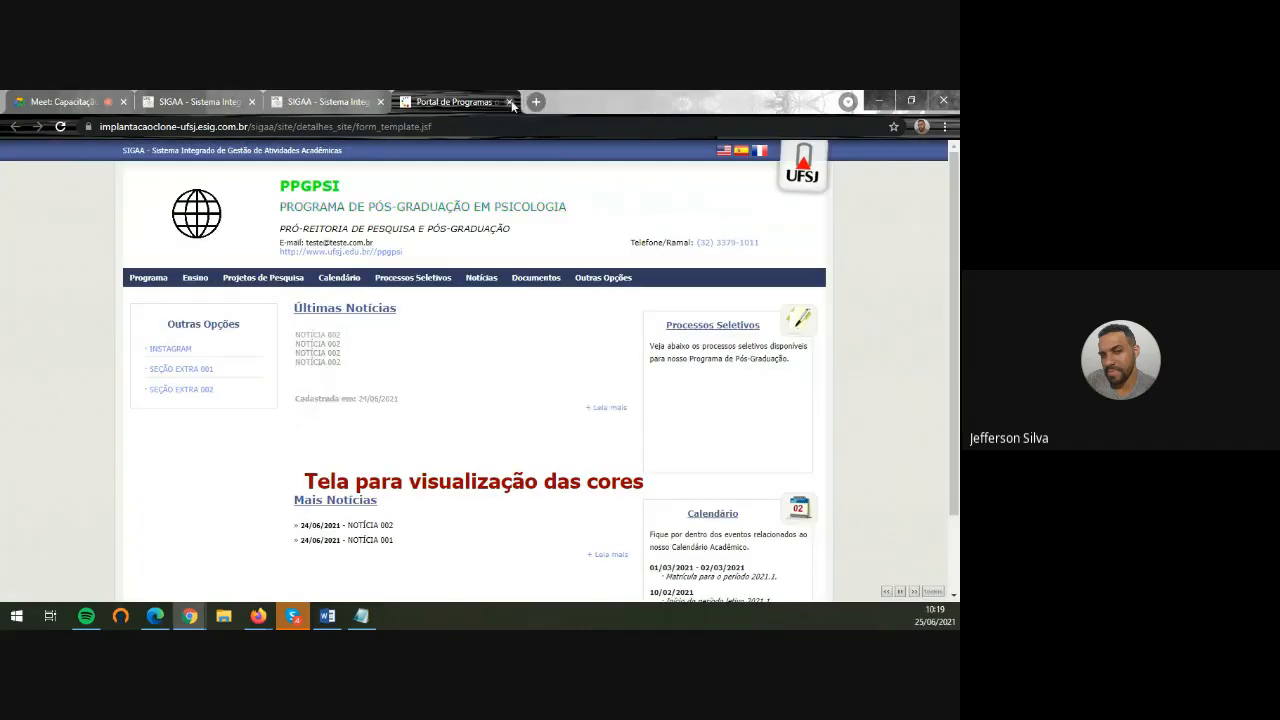
{"action": "left_click", "coordinate": [508, 101]}
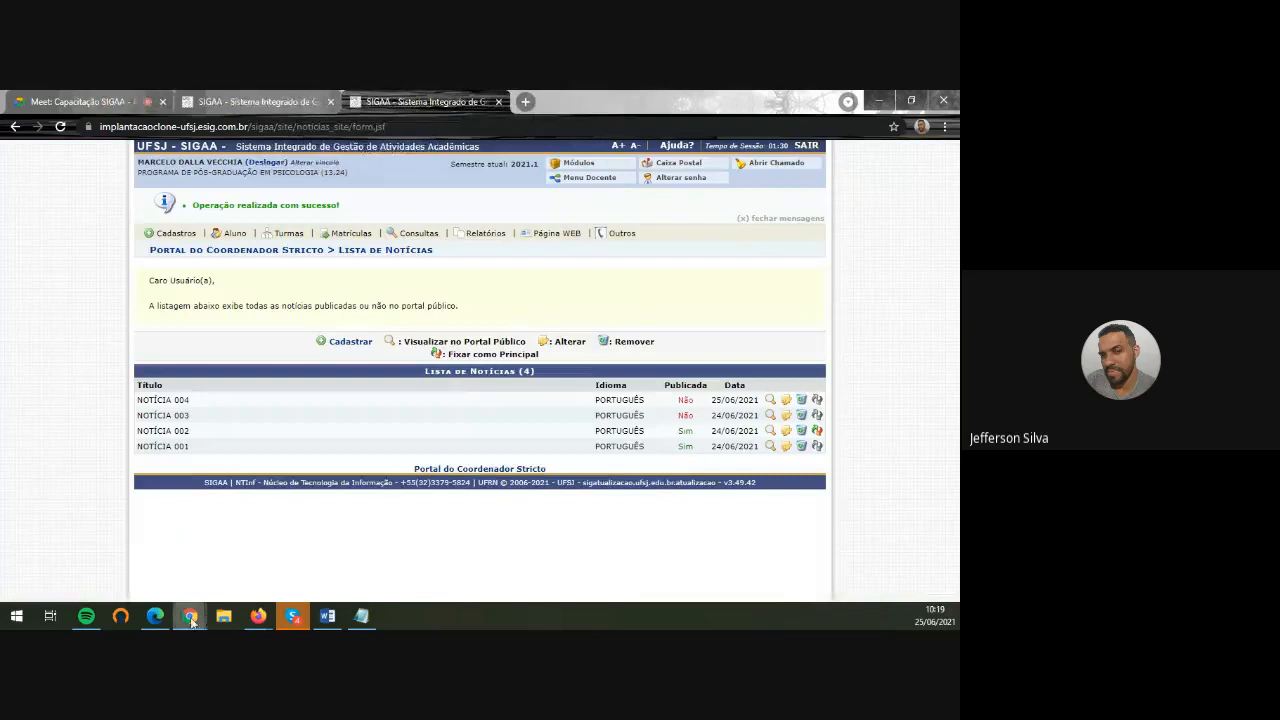
Switch to the public portal in Edge, open the program's home page and check its Últimas Notícias and Mais Notícias sections
{"action": "left_click", "coordinate": [155, 615]}
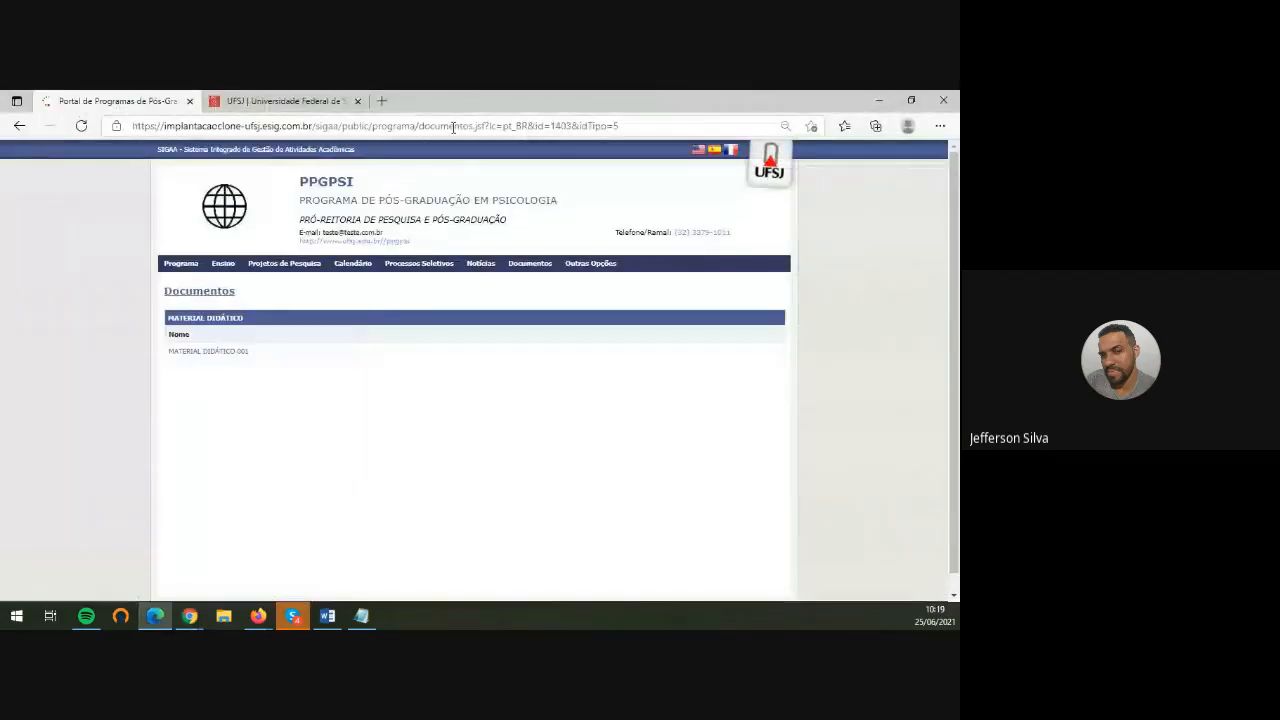
{"action": "left_click", "coordinate": [366, 205]}
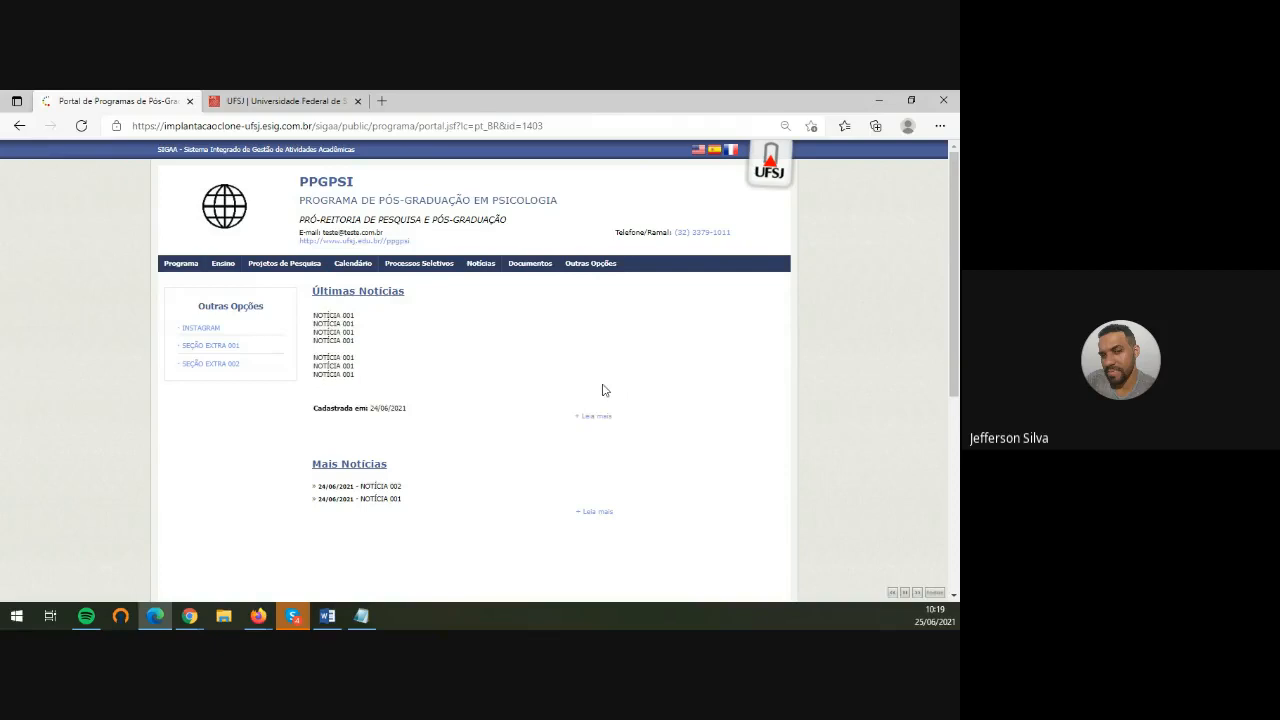
{"action": "scroll", "coordinate": [390, 492], "scroll_direction": "down", "scroll_amount": 3}
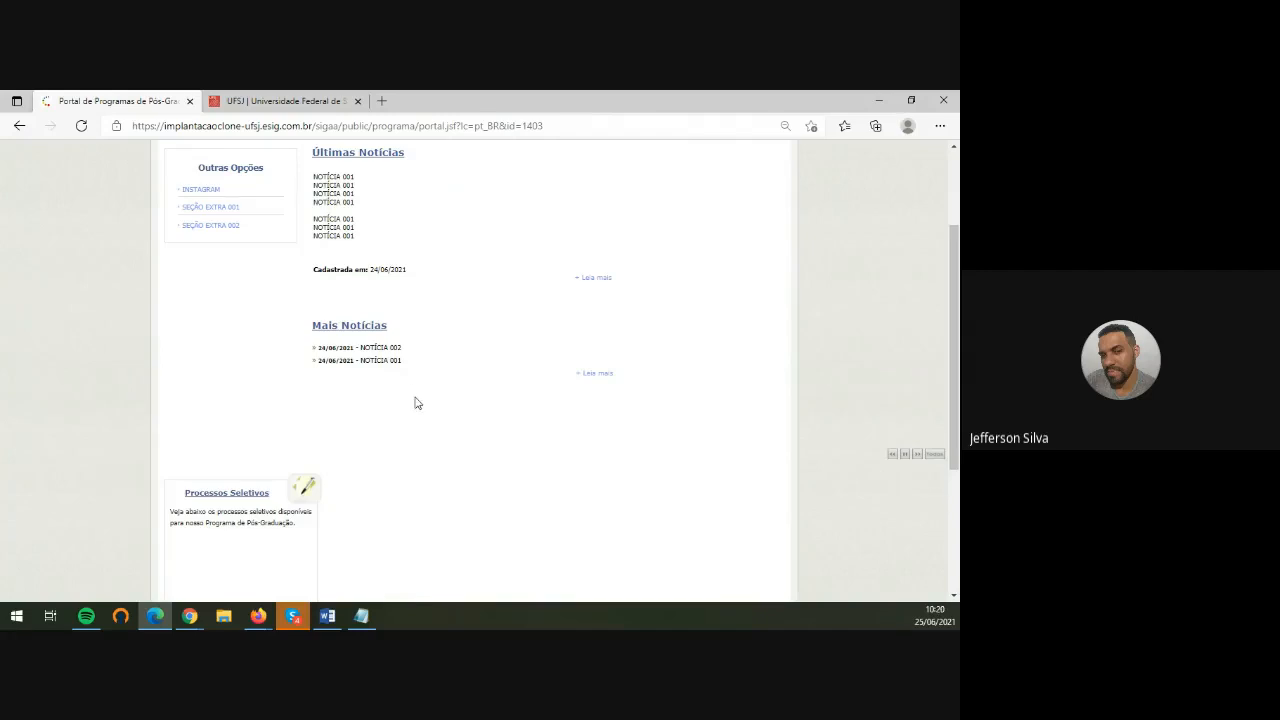
{"action": "scroll", "coordinate": [417, 400], "scroll_direction": "up", "scroll_amount": 3}
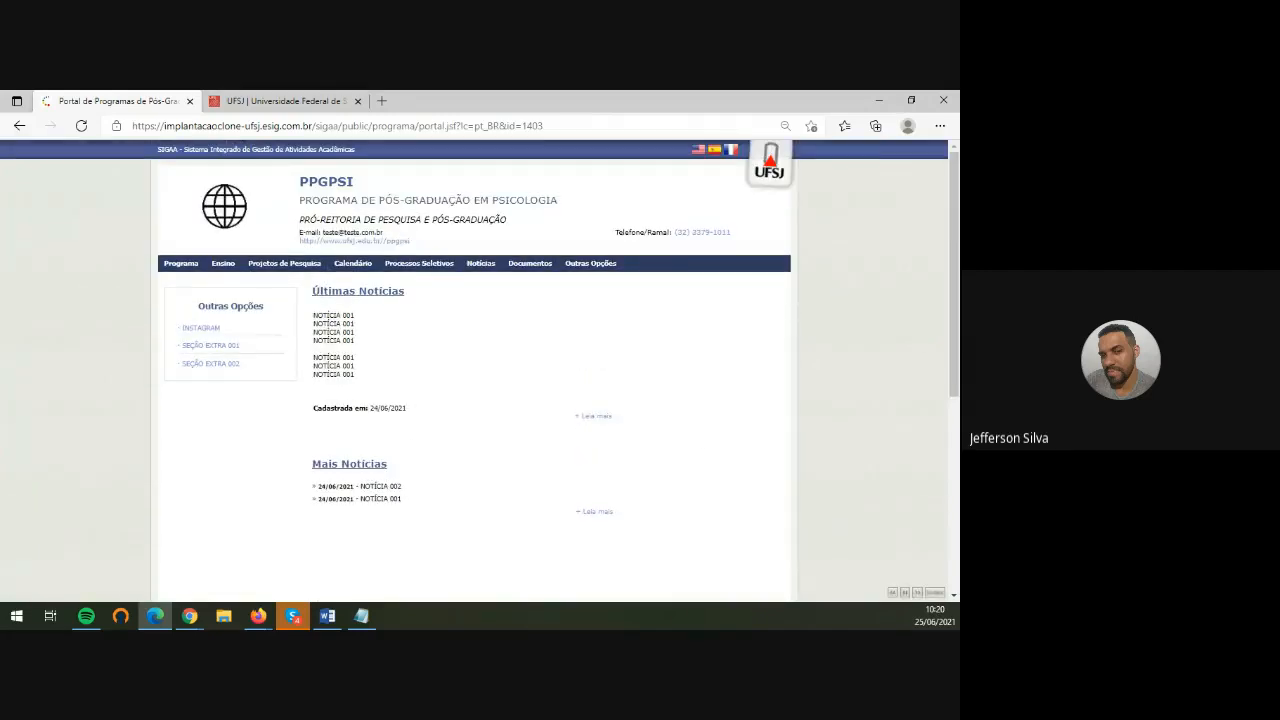
Switch from the public portal back to Chrome and open the main menu of the preproduction SIGAA environment in a new tab
{"action": "key", "text": "alt+Tab"}
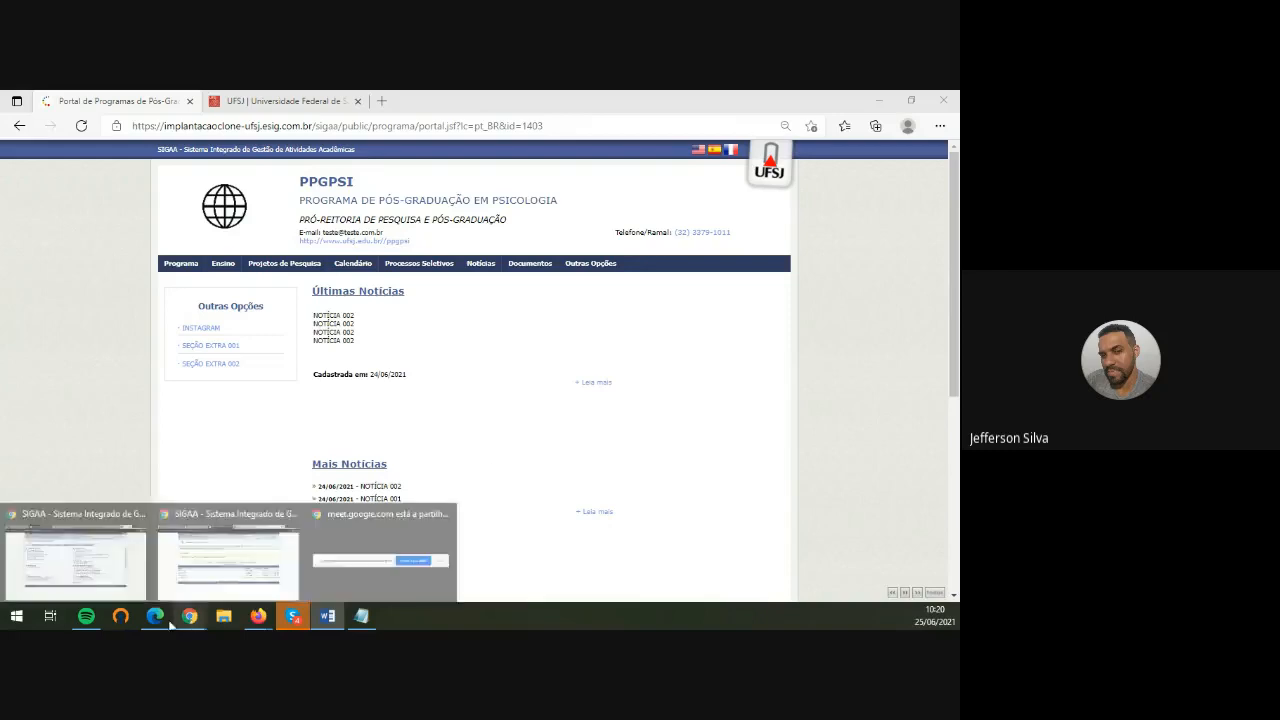
{"action": "mouse_move", "coordinate": [155, 618]}
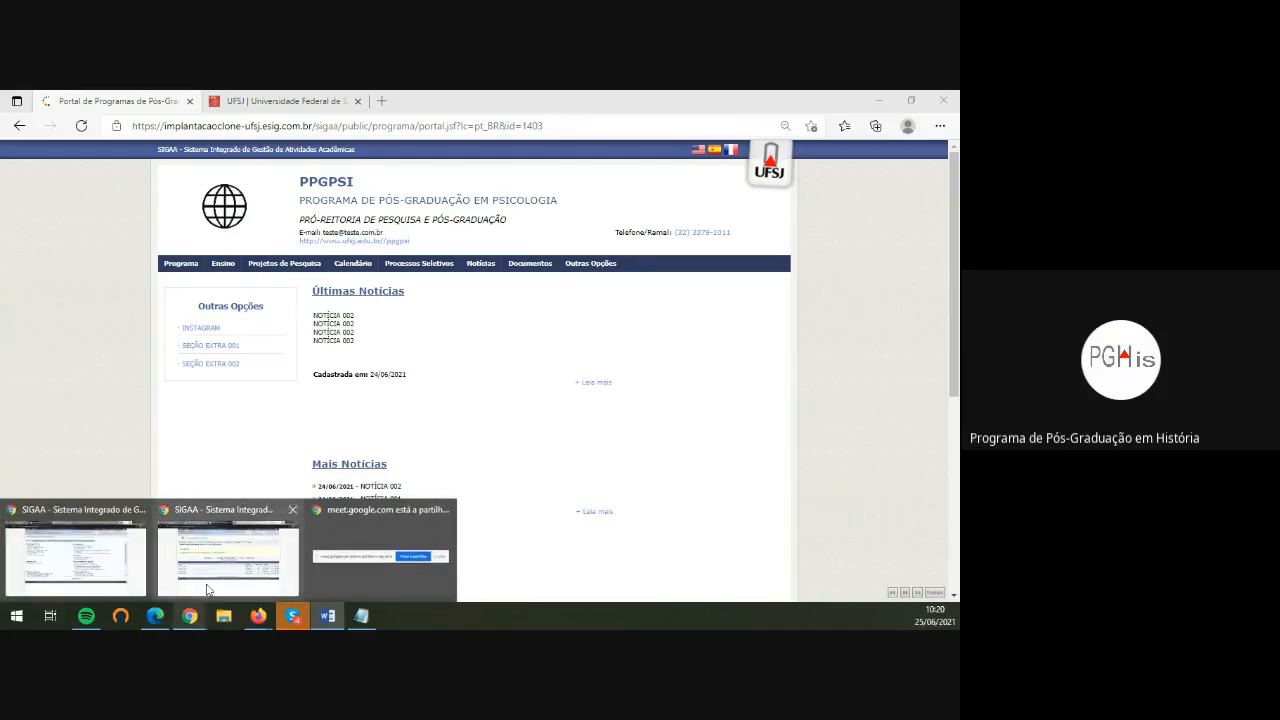
{"action": "left_click", "coordinate": [208, 580]}
{"action": "left_click", "coordinate": [525, 101]}
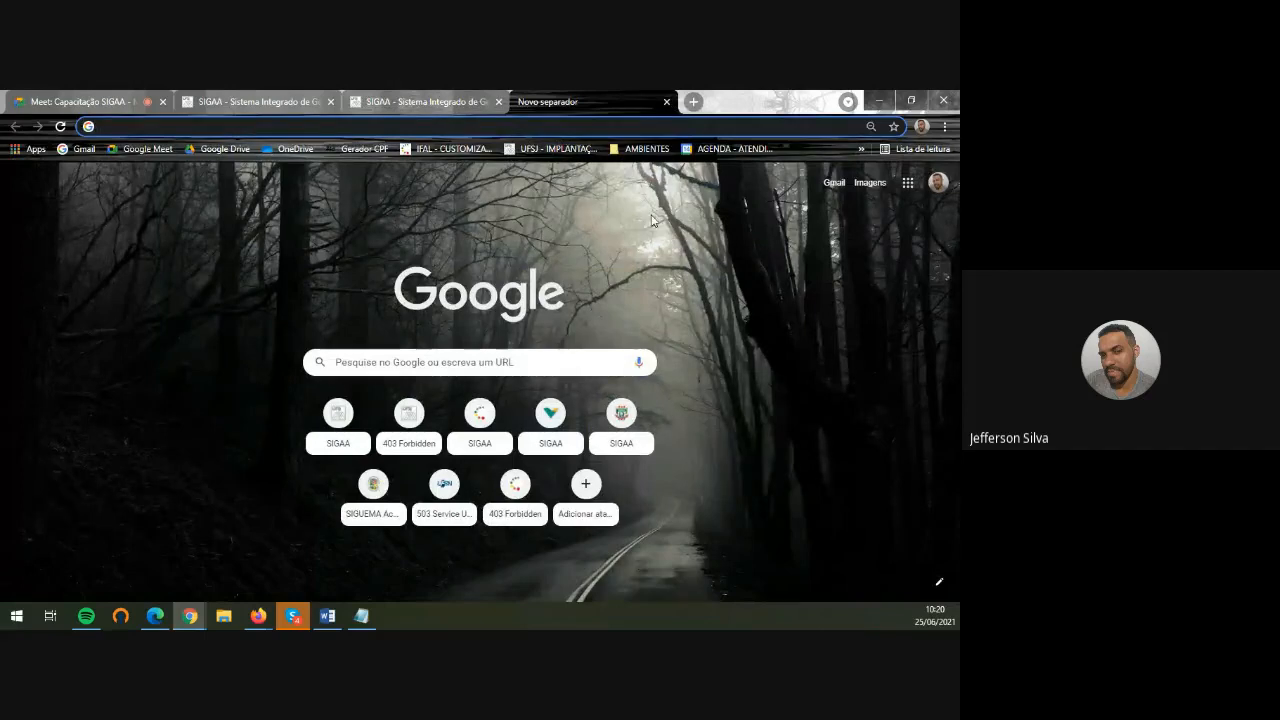
{"action": "left_click", "coordinate": [666, 101]}
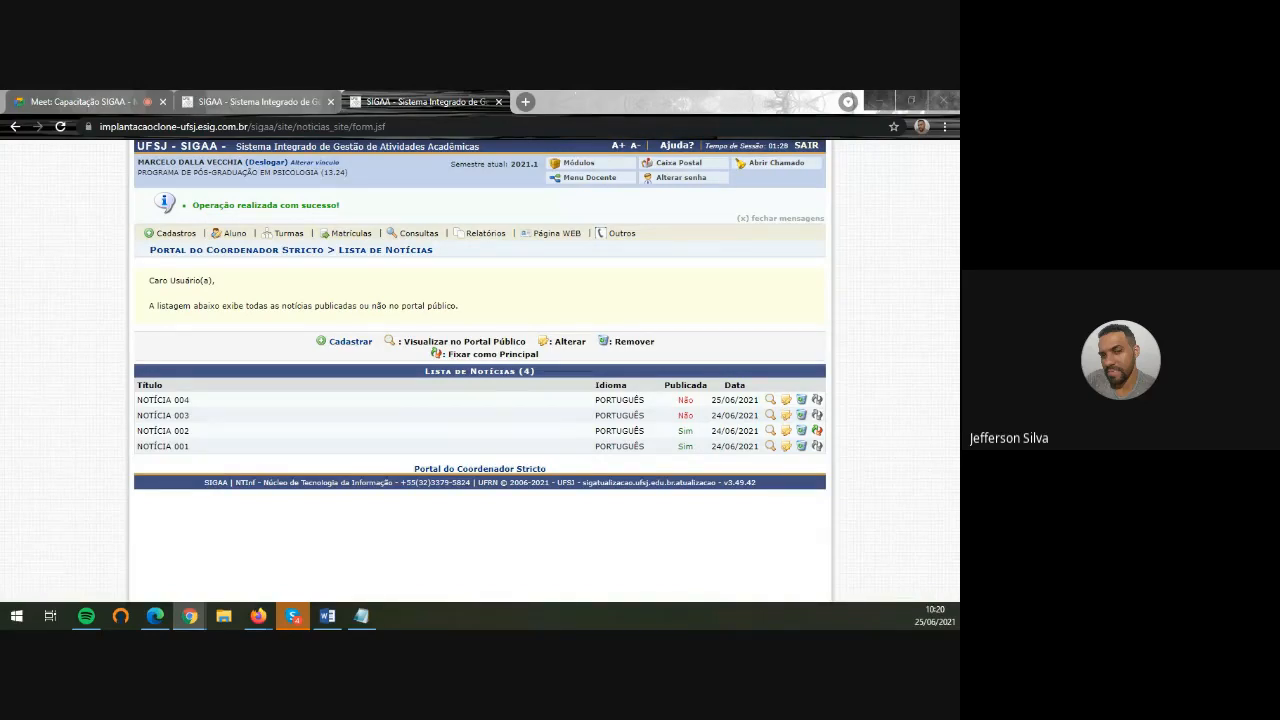
{"action": "left_click_drag", "start_coordinate": [758, 127], "coordinate": [570, 108]}
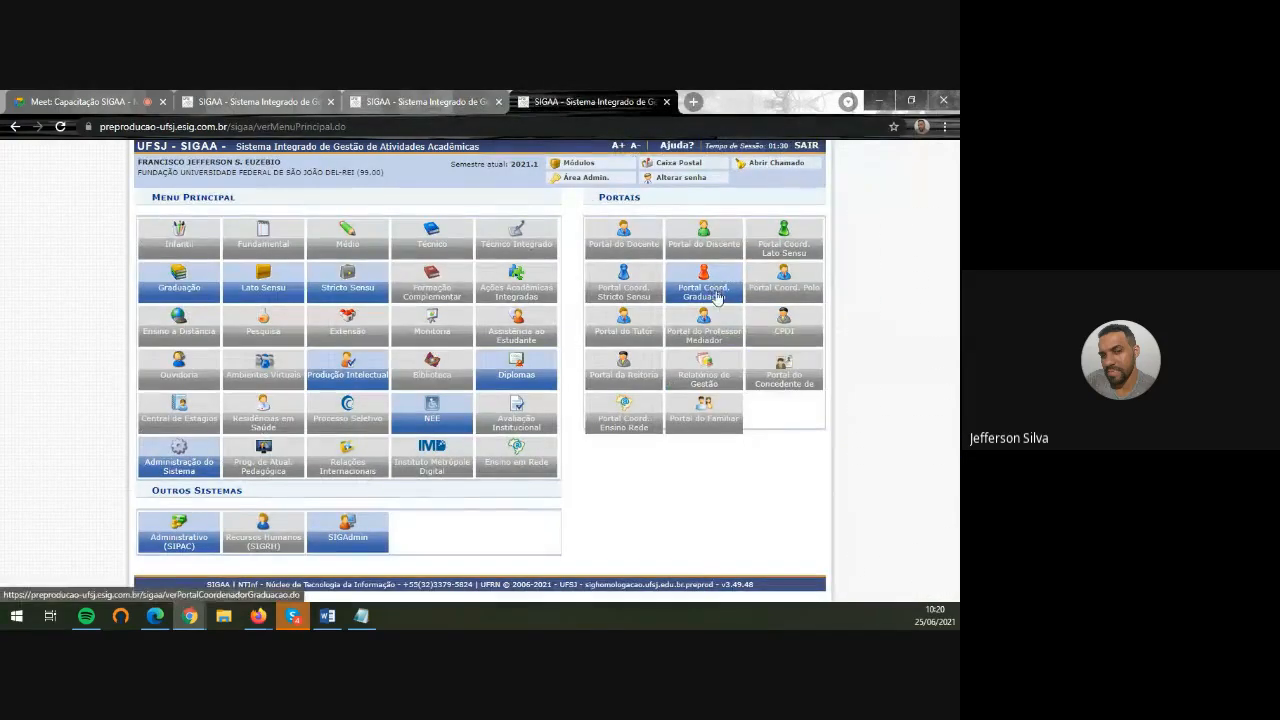
{"action": "left_click", "coordinate": [716, 297]}
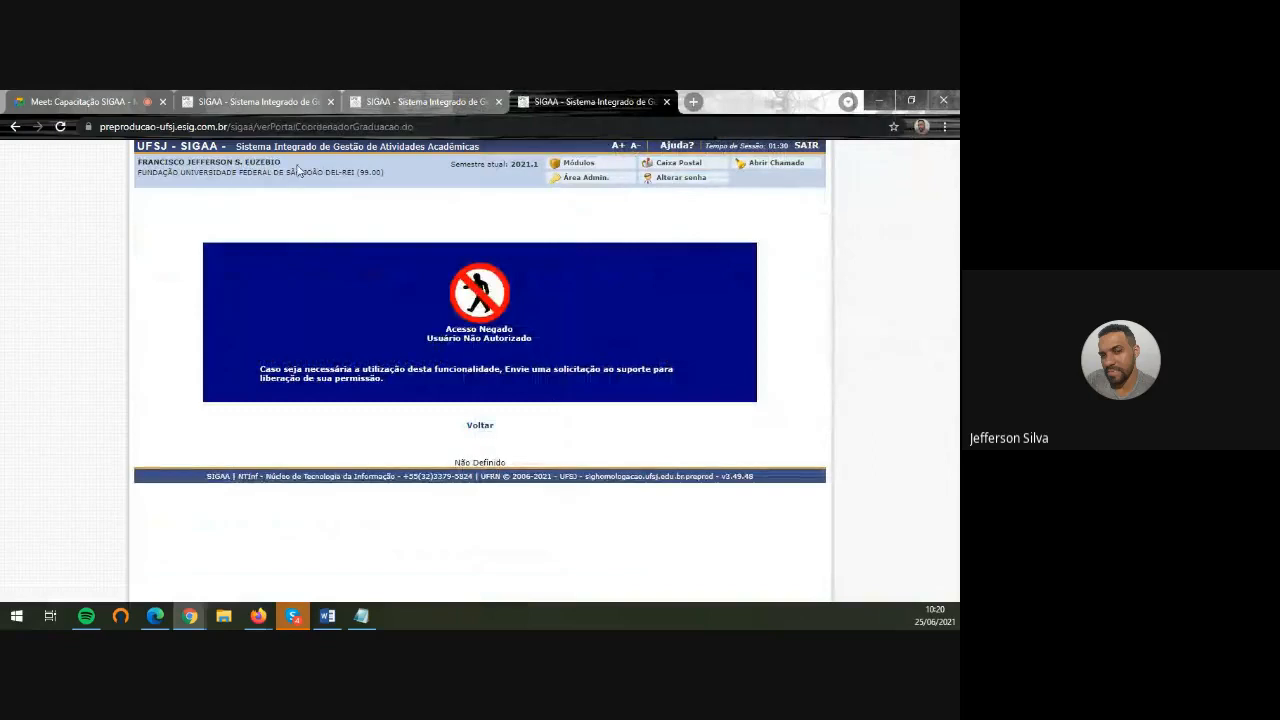
{"action": "left_click", "coordinate": [579, 163]}
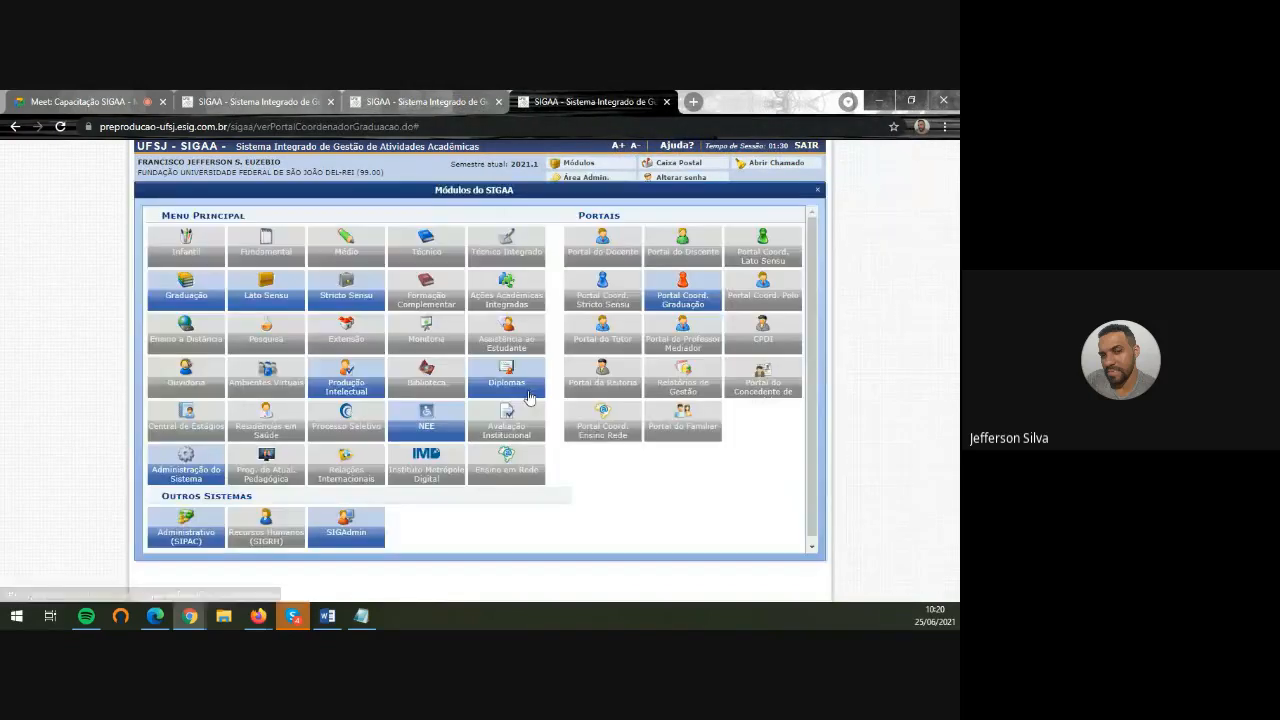
{"action": "left_click", "coordinate": [817, 189]}
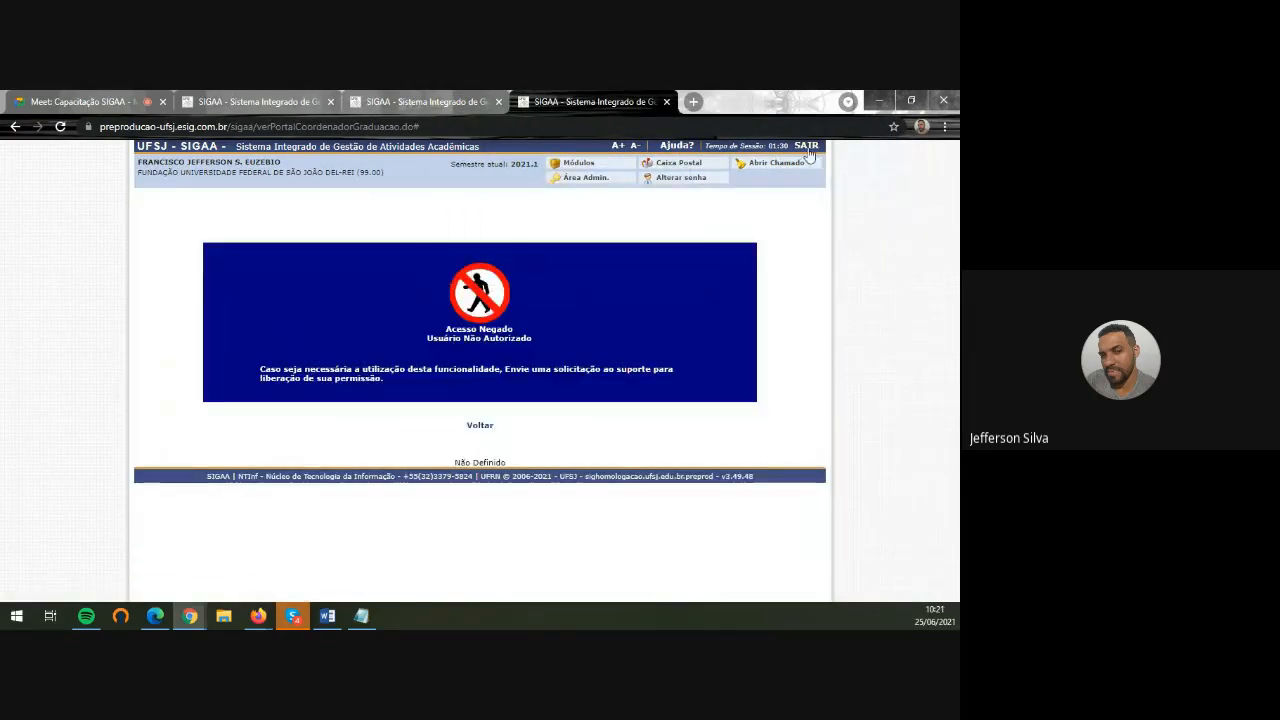
{"action": "left_click", "coordinate": [481, 425]}
{"action": "left_click", "coordinate": [483, 422]}
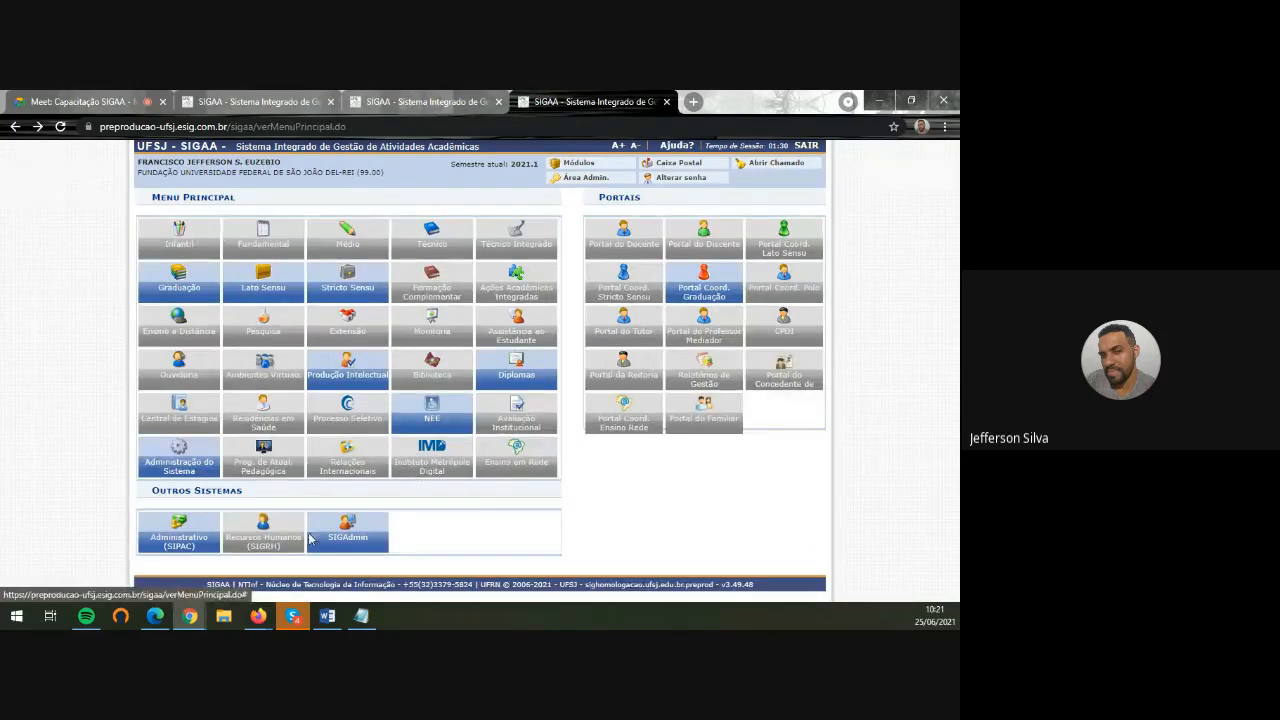
From the Stricto Sensu module's coordinator list, log in as the coordinator of the Programa de Pós-Graduação em História
{"action": "left_click", "coordinate": [600, 168]}
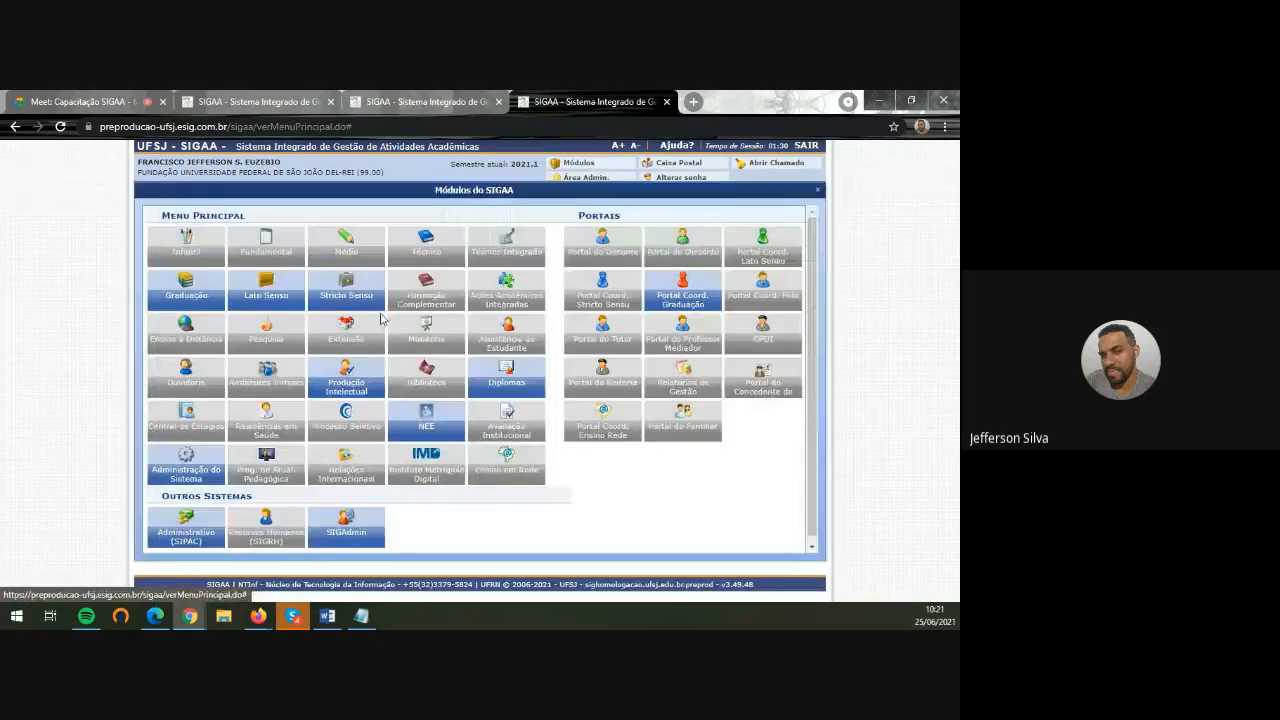
{"action": "left_click", "coordinate": [348, 302]}
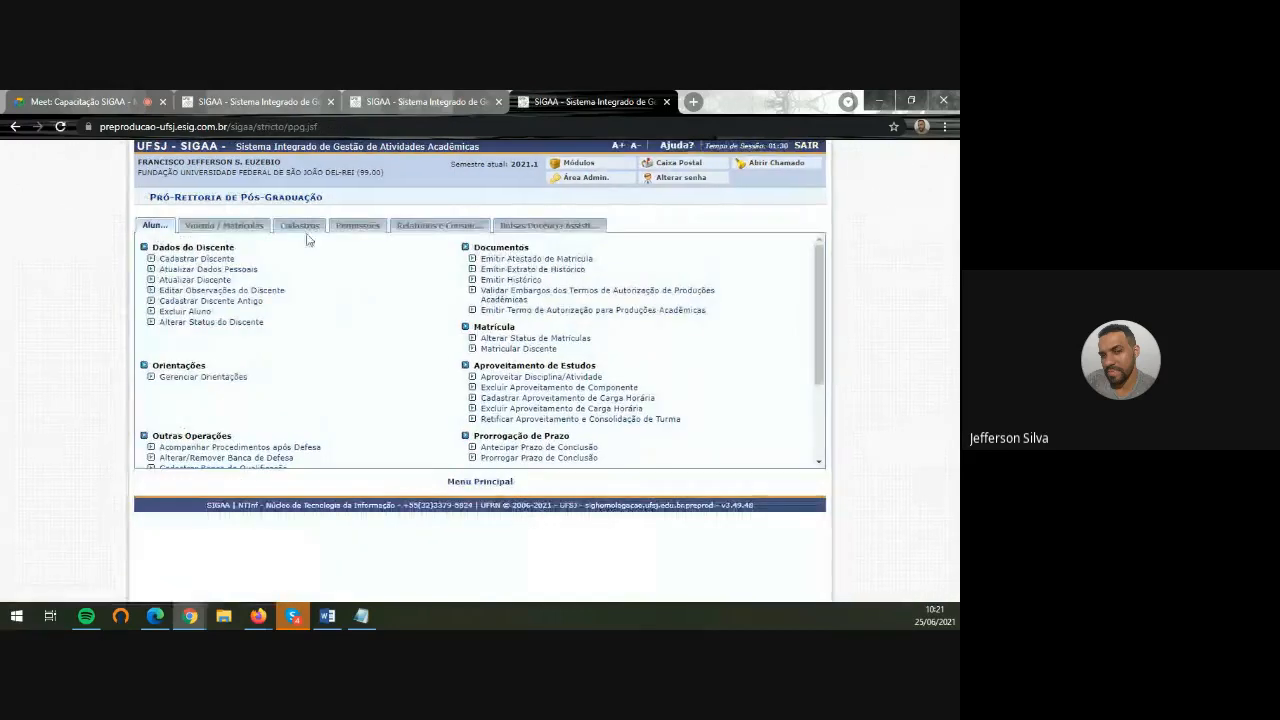
{"action": "left_click", "coordinate": [360, 228]}
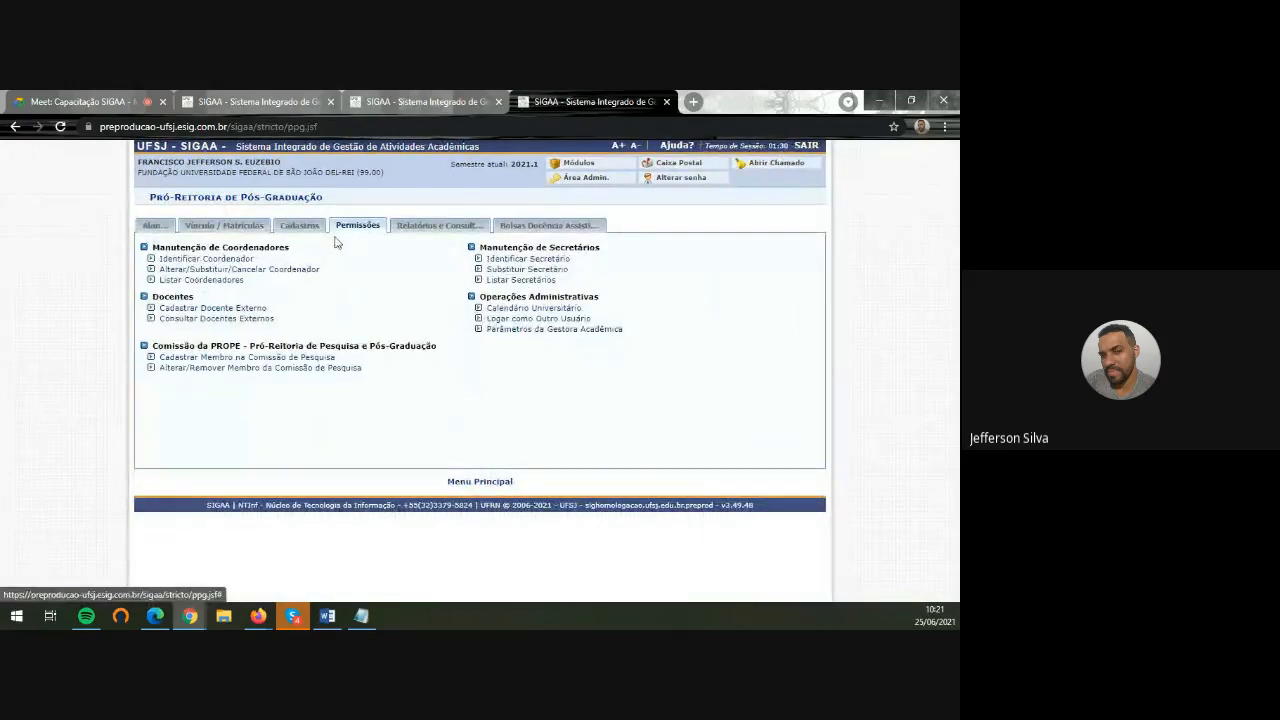
{"action": "left_click", "coordinate": [225, 284]}
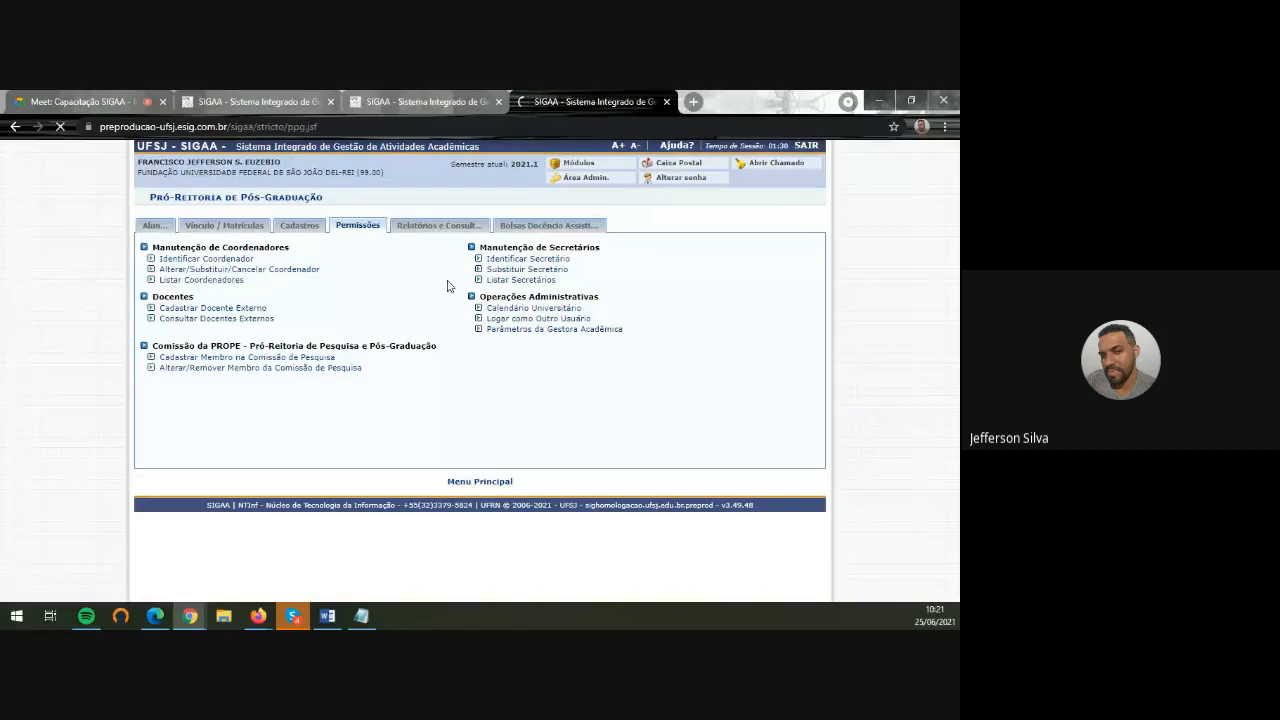
{"action": "scroll", "coordinate": [449, 290], "scroll_direction": "down", "scroll_amount": 5}
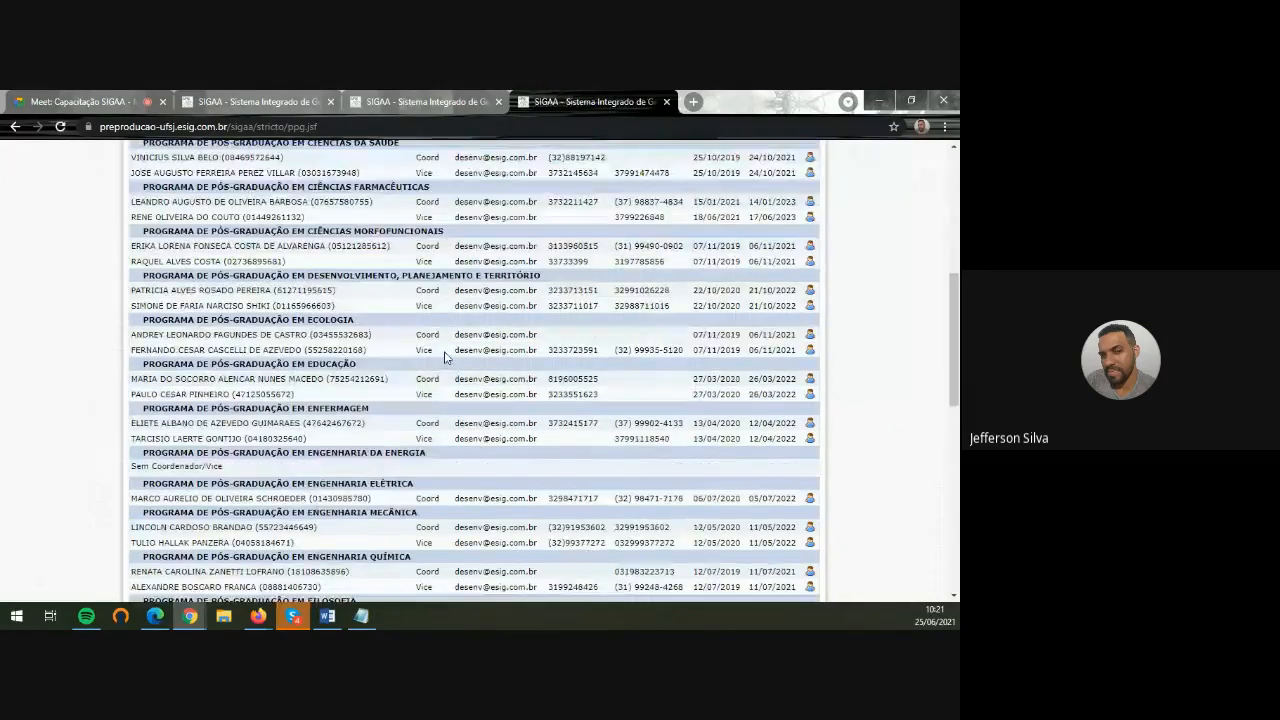
{"action": "scroll", "coordinate": [377, 378], "scroll_direction": "down", "scroll_amount": 5}
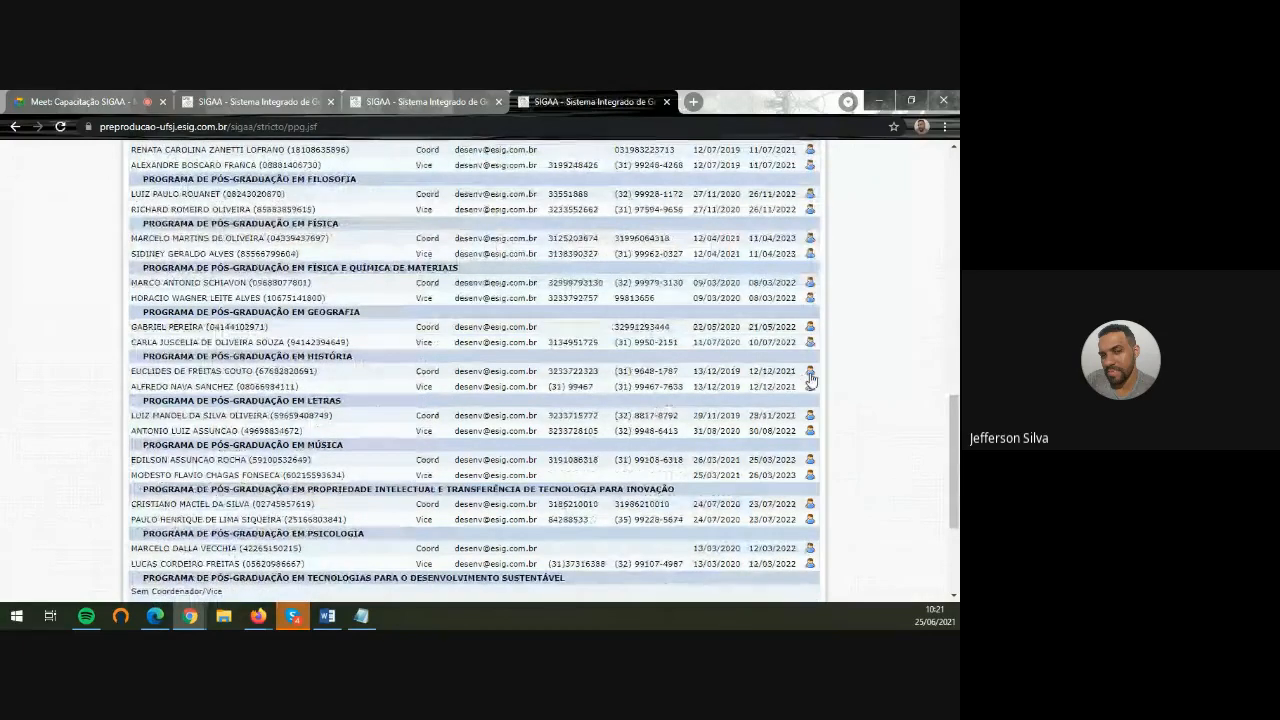
{"action": "left_click", "coordinate": [810, 372]}
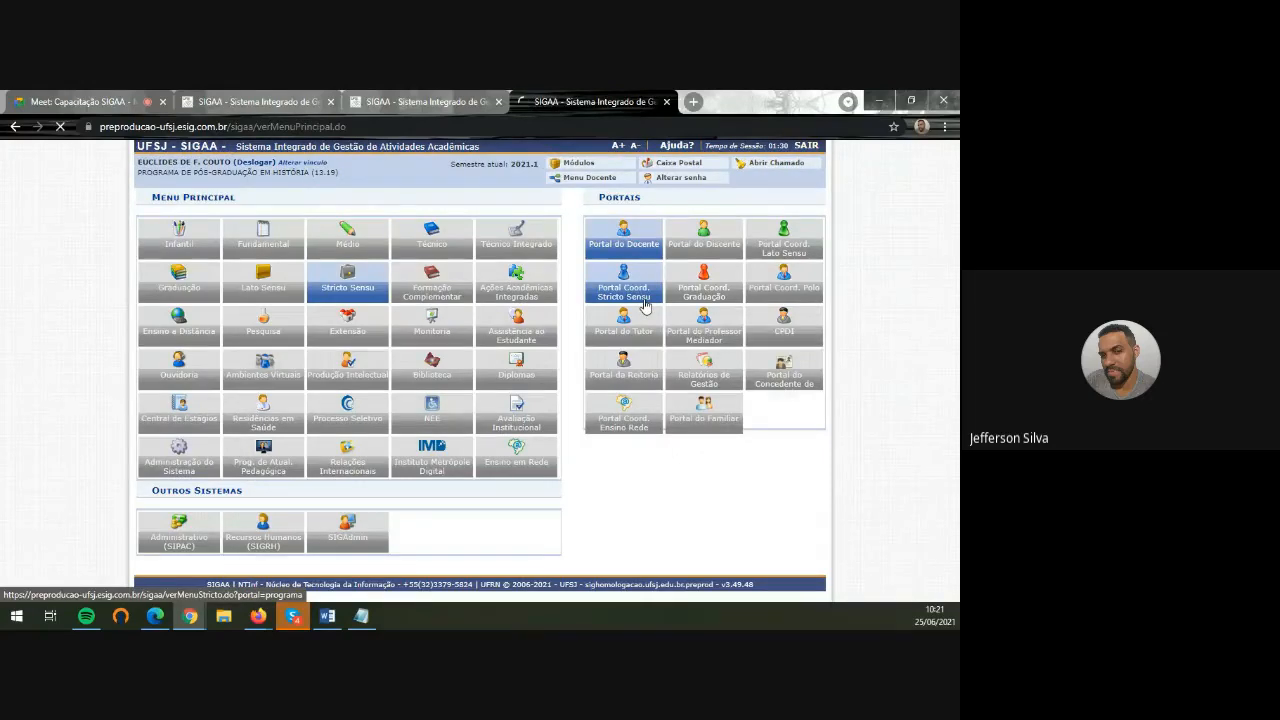
Enter the Portal Coord. Stricto Sensu and open the Notícias do Portal Público do Programa list for altering or removing items
{"action": "left_click", "coordinate": [645, 305]}
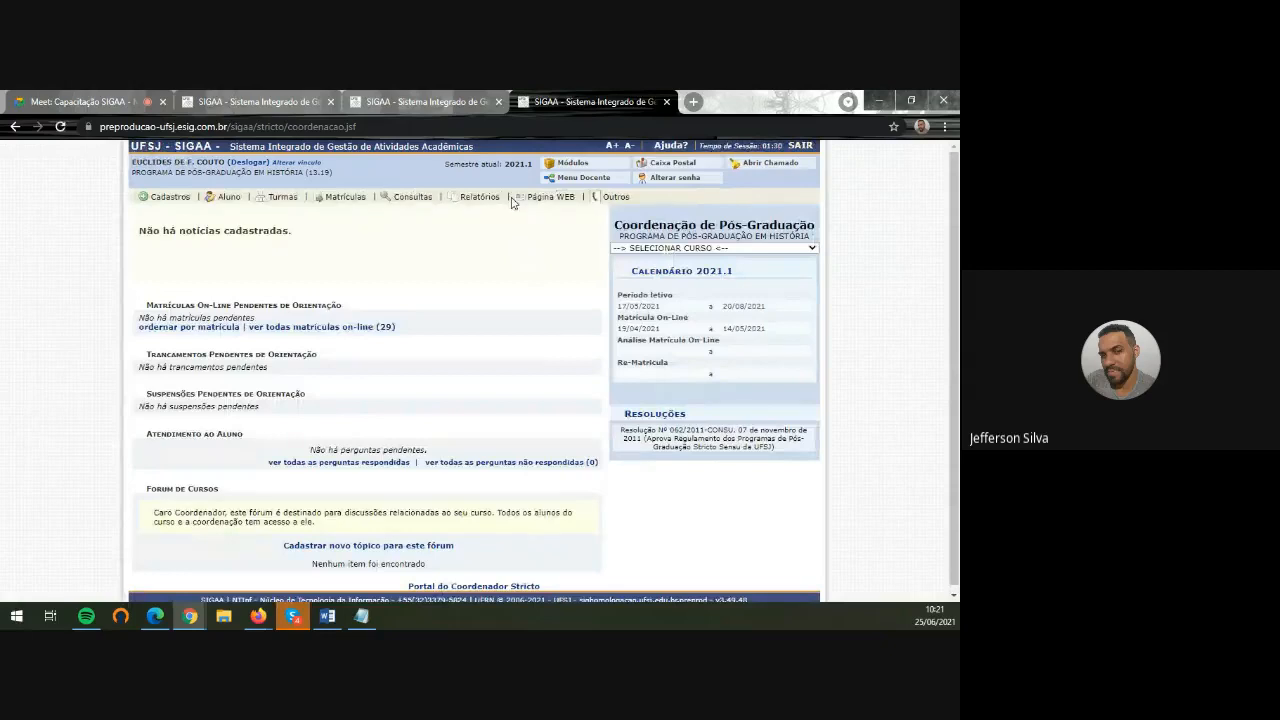
{"action": "mouse_move", "coordinate": [545, 198]}
{"action": "mouse_move", "coordinate": [655, 266]}
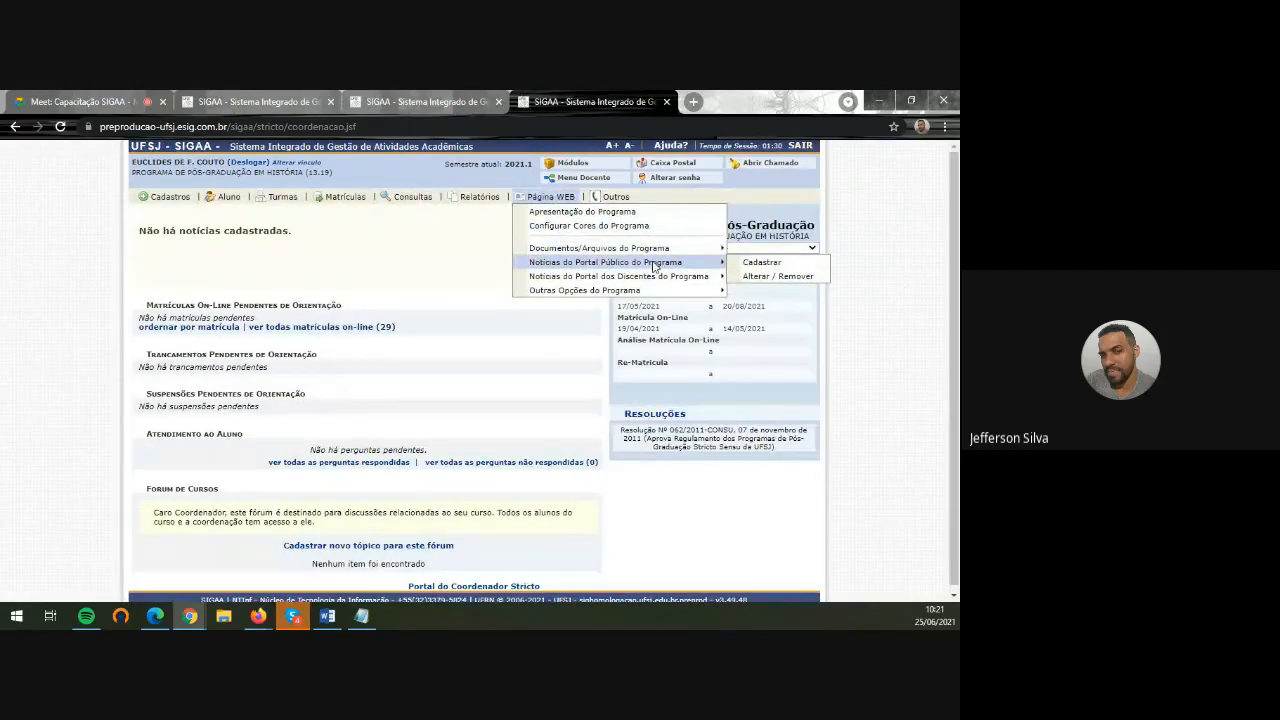
{"action": "left_click", "coordinate": [783, 277]}
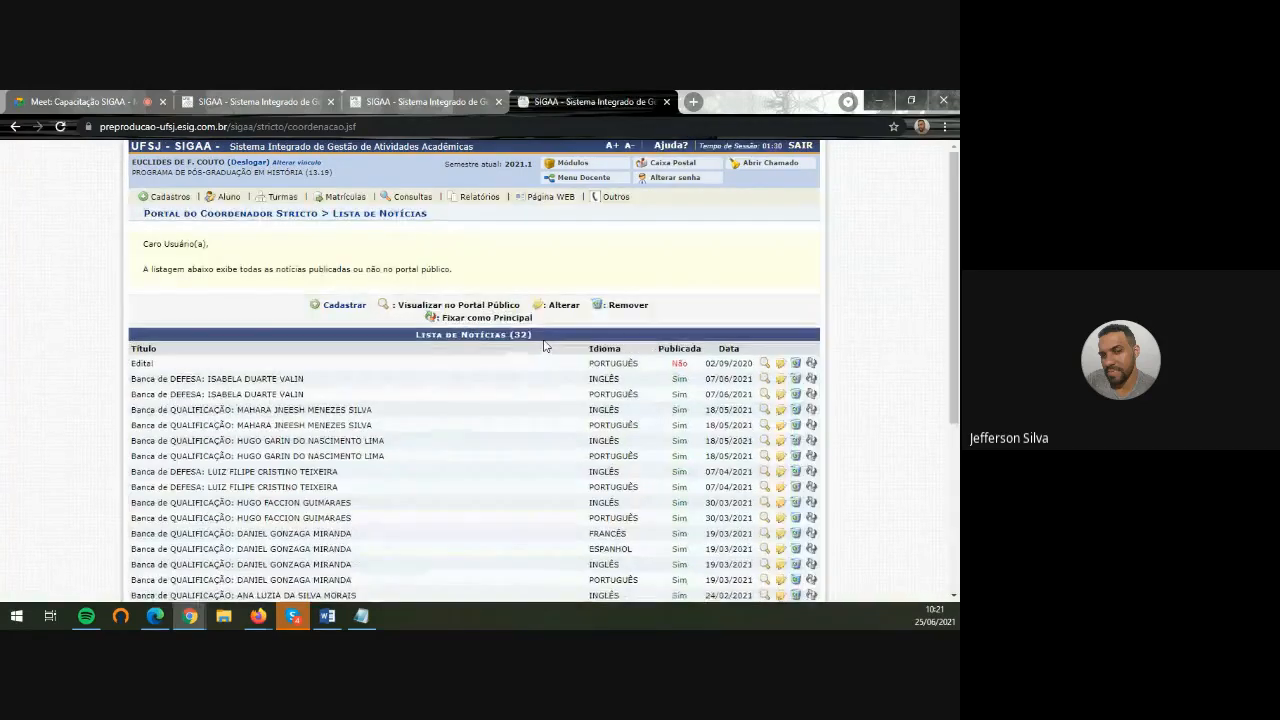
Examine the full História program news list, from the Banca de DEFESA and QUALIFICAÇÃO items to PROCESSO SELETIVO 2021
{"action": "scroll", "coordinate": [545, 346], "scroll_direction": "down", "scroll_amount": 1}
{"action": "left_click_drag", "start_coordinate": [129, 306], "coordinate": [391, 491]}
{"action": "scroll", "coordinate": [354, 454], "scroll_direction": "down", "scroll_amount": 2}
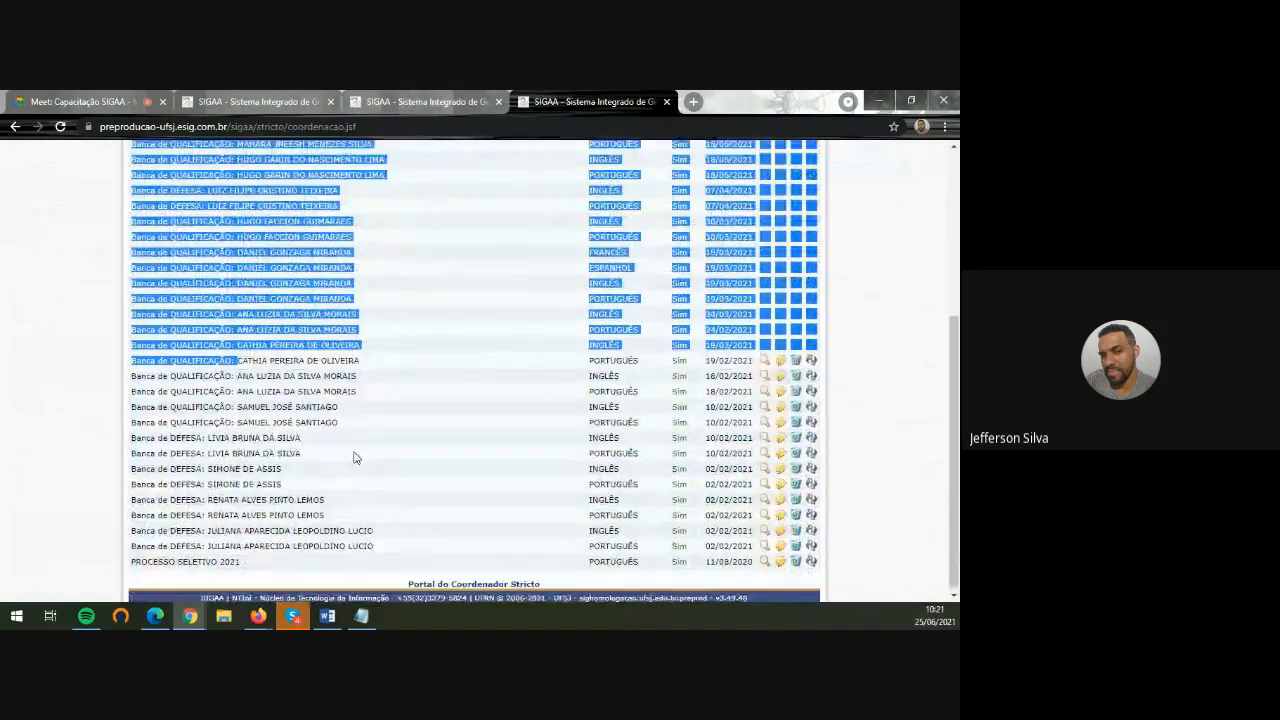
{"action": "left_click_drag", "start_coordinate": [374, 546], "coordinate": [131, 516]}
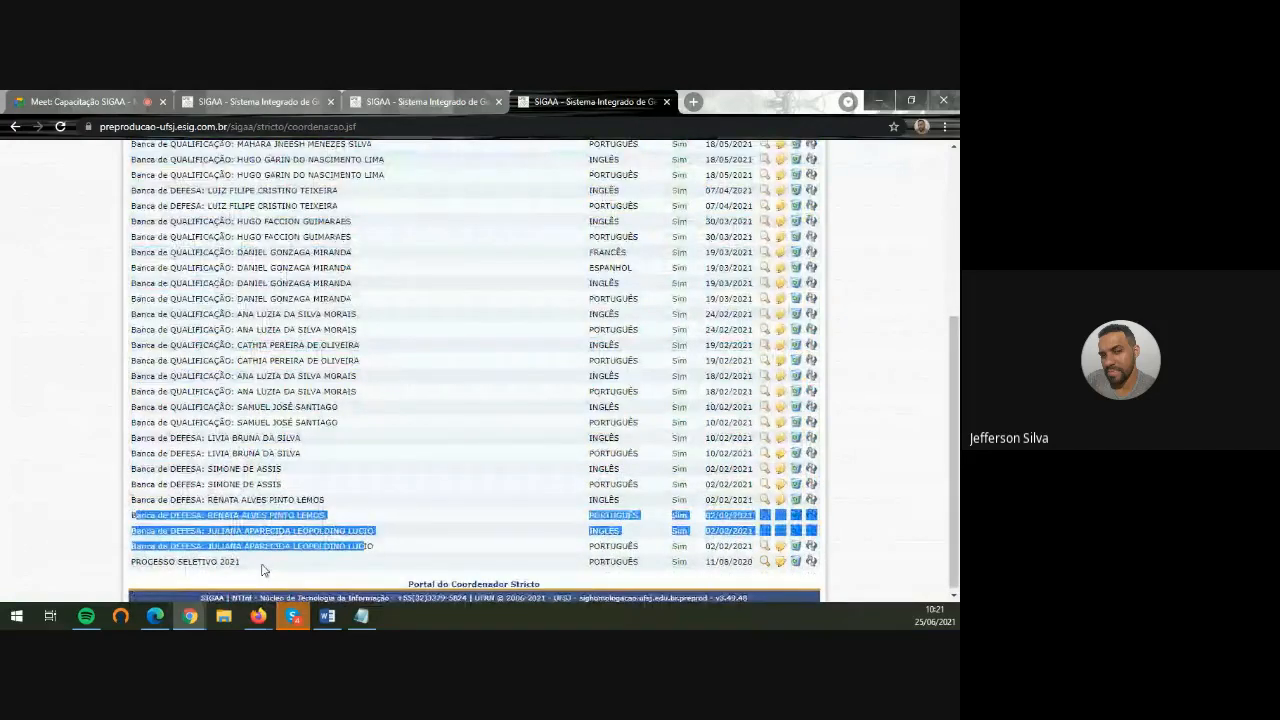
{"action": "left_click_drag", "start_coordinate": [262, 567], "coordinate": [129, 565]}
{"action": "left_click_drag", "start_coordinate": [395, 553], "coordinate": [101, 234]}
{"action": "scroll", "coordinate": [195, 288], "scroll_direction": "up", "scroll_amount": 3}
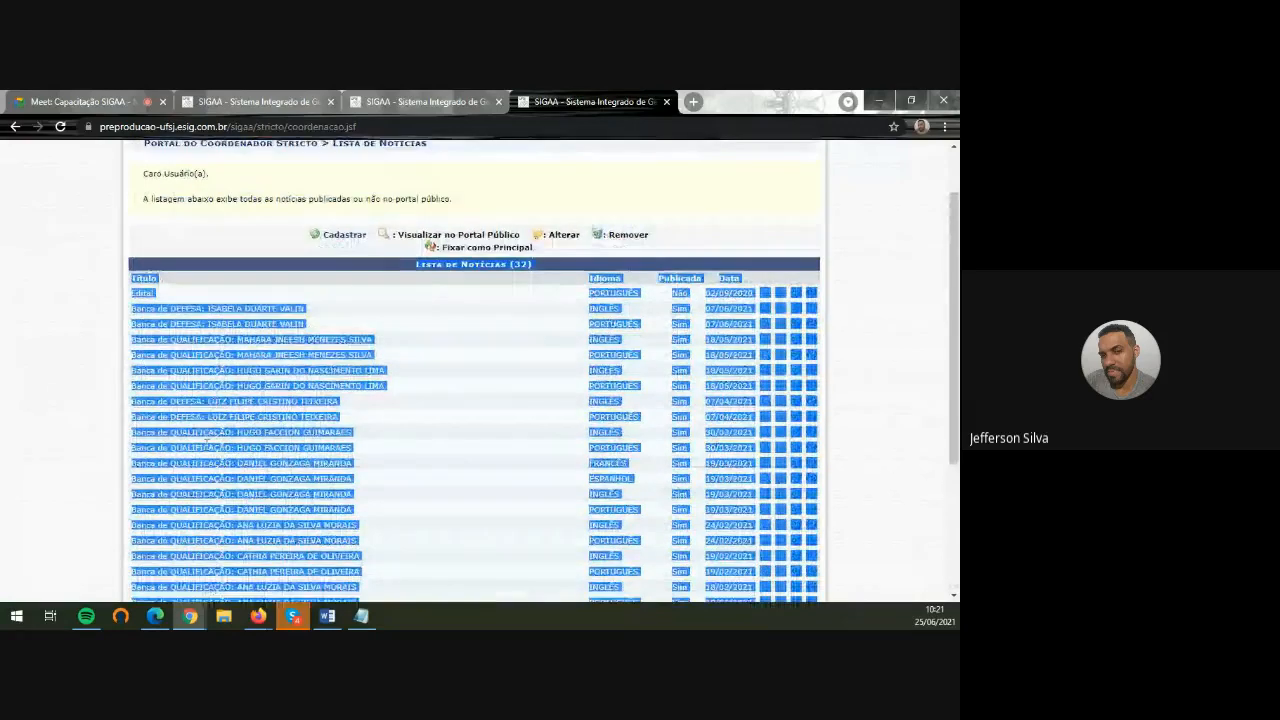
{"action": "left_click", "coordinate": [313, 460]}
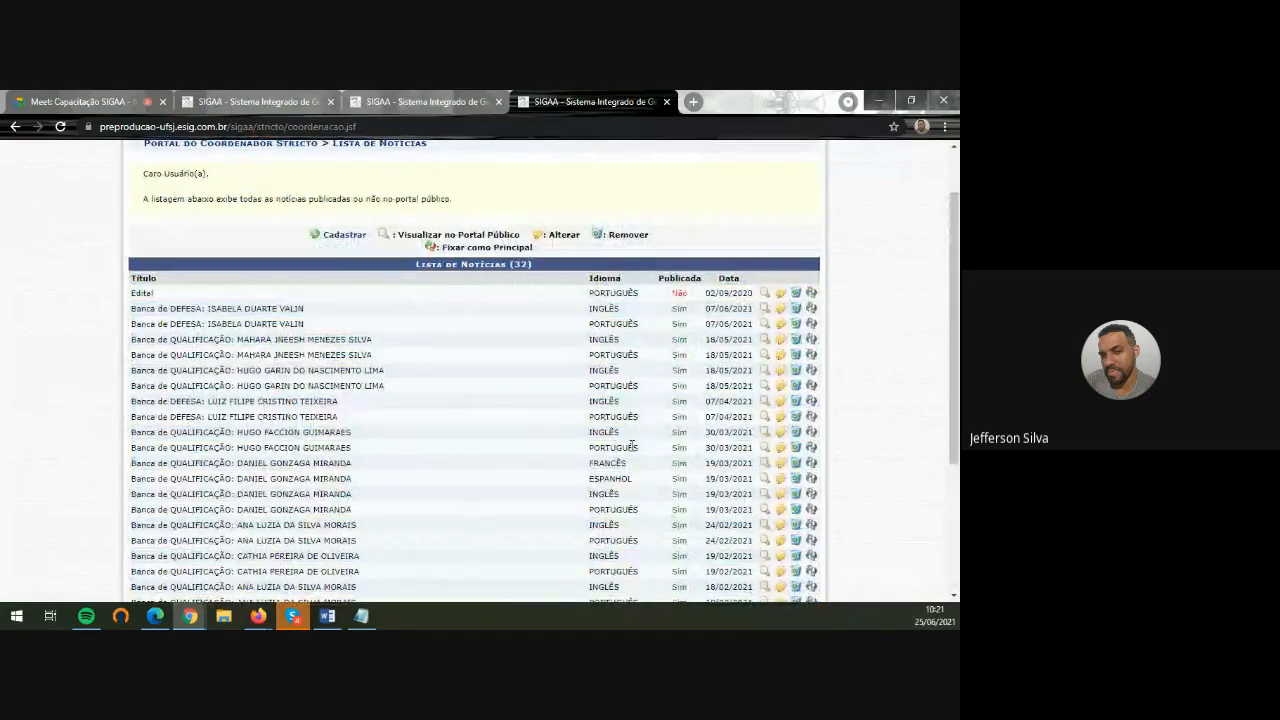
Check the Idioma column for the pair of qualification news items dated 30/03/2021
{"action": "left_click_drag", "start_coordinate": [636, 449], "coordinate": [118, 432]}
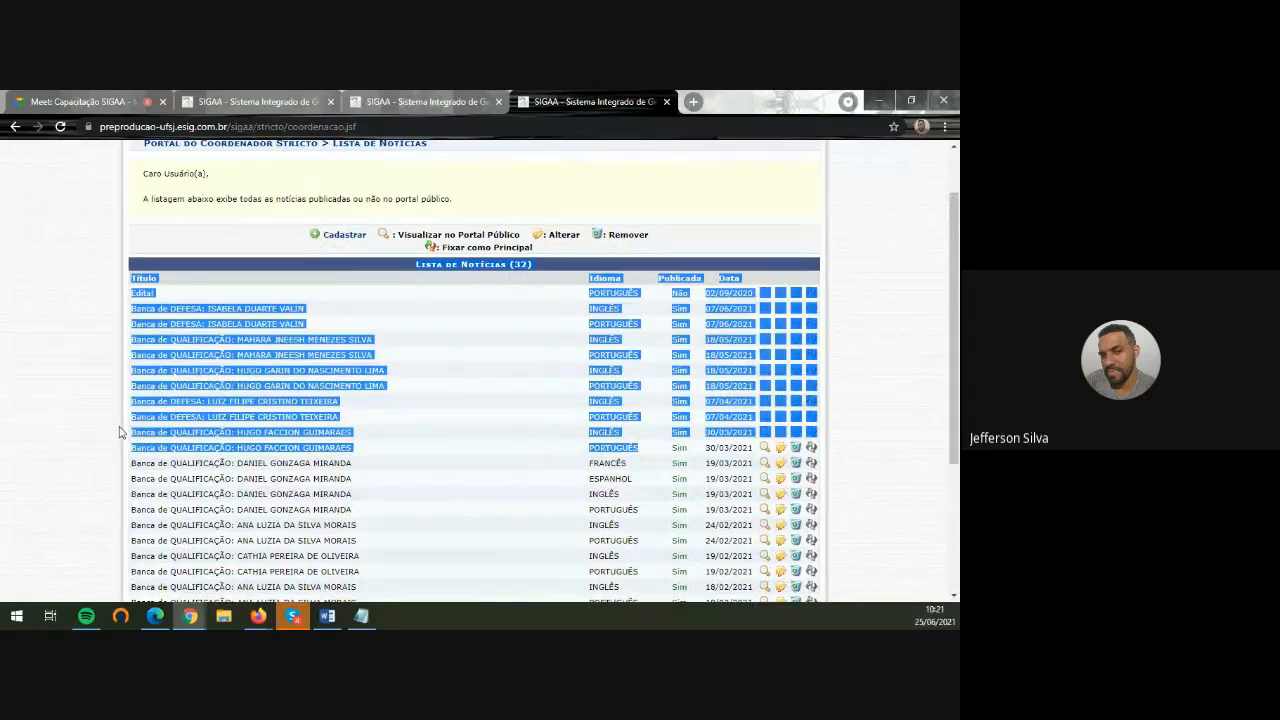
{"action": "left_click", "coordinate": [551, 466]}
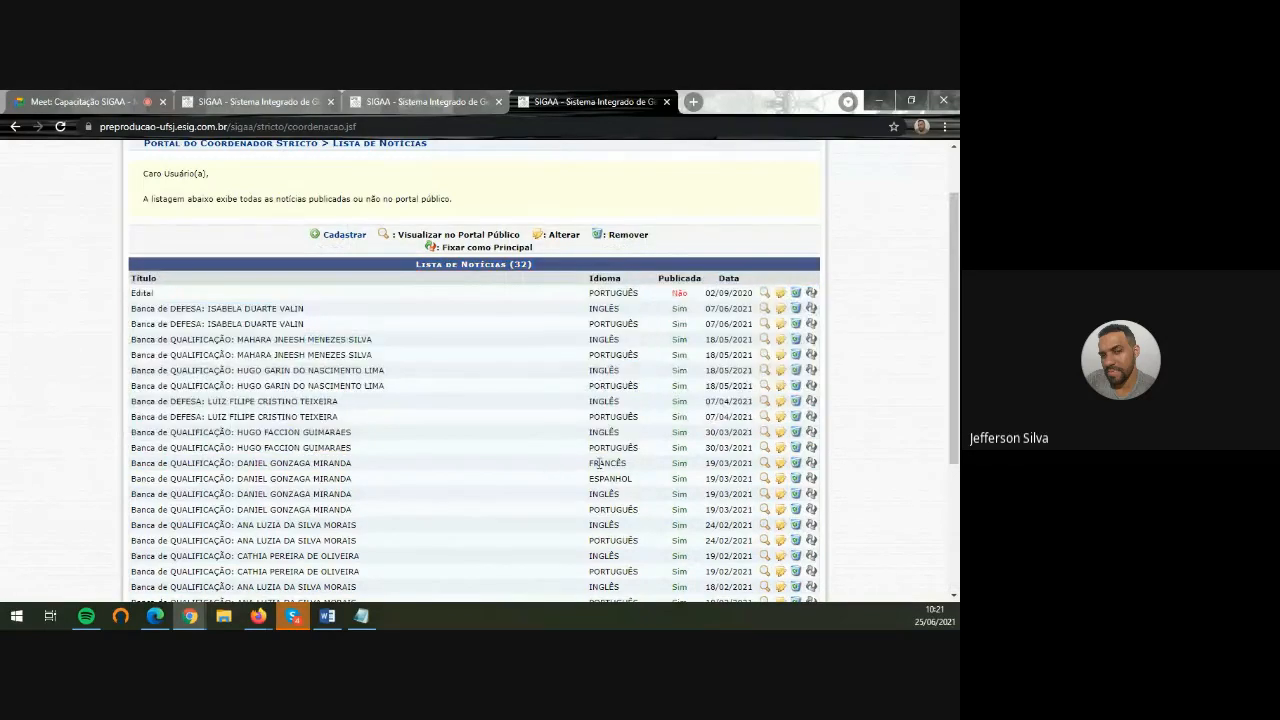
{"action": "left_click_drag", "start_coordinate": [640, 450], "coordinate": [592, 431]}
{"action": "left_click", "coordinate": [635, 440]}
{"action": "left_click_drag", "start_coordinate": [629, 433], "coordinate": [582, 436]}
Compare the four qualification news items dated 19/03/2021 that repeat the same title in different languages
{"action": "scroll", "coordinate": [323, 523], "scroll_direction": "down", "scroll_amount": 2}
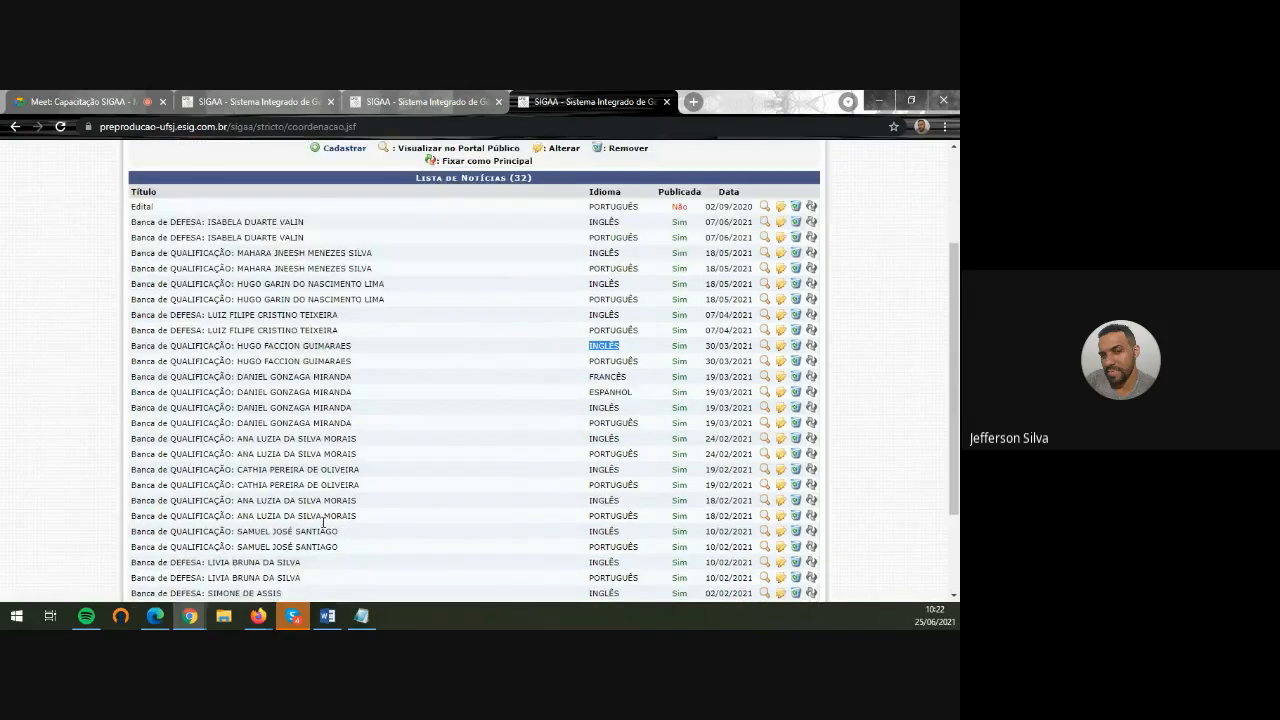
{"action": "scroll", "coordinate": [323, 523], "scroll_direction": "down", "scroll_amount": 1}
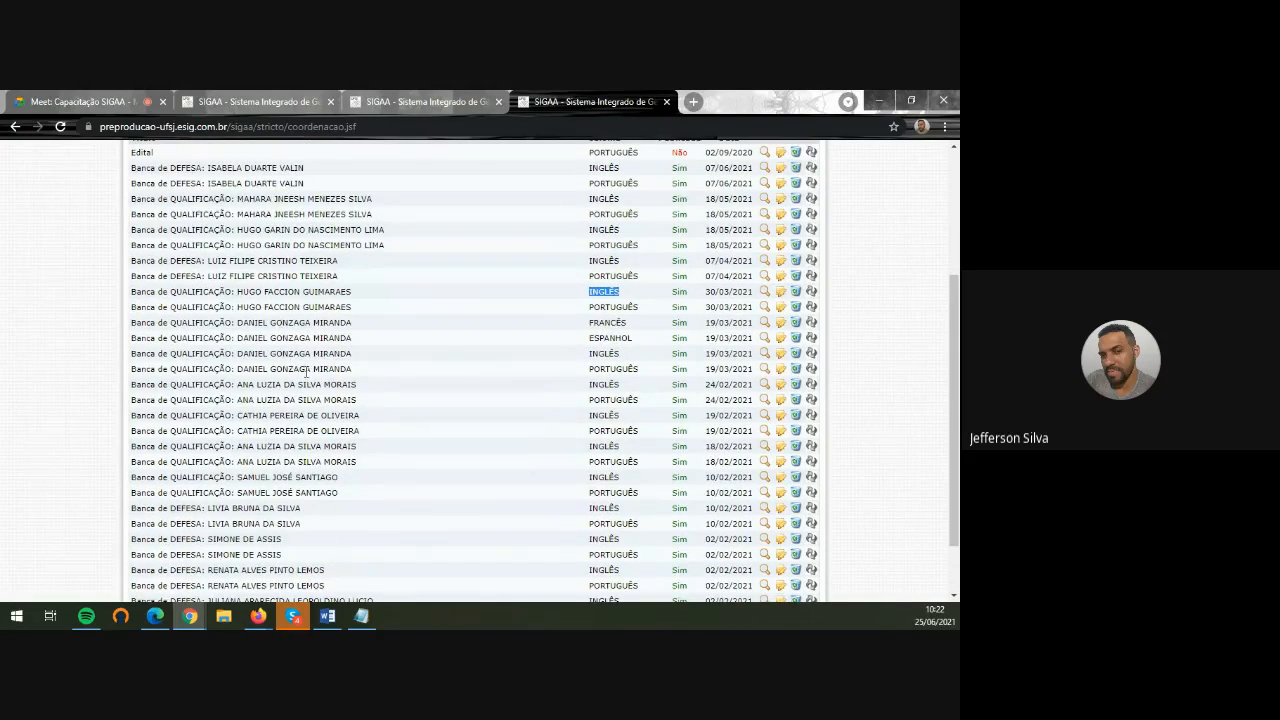
{"action": "left_click_drag", "start_coordinate": [126, 335], "coordinate": [540, 398]}
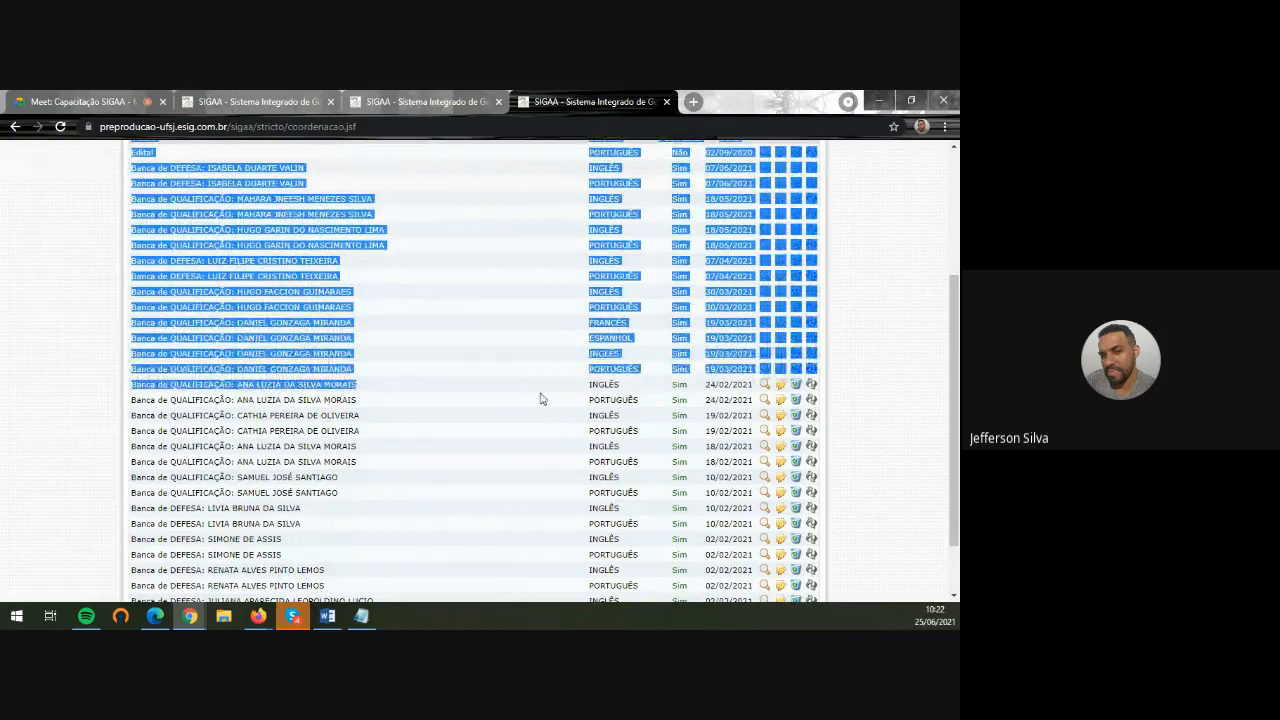
{"action": "left_click", "coordinate": [215, 380]}
{"action": "left_click_drag", "start_coordinate": [129, 354], "coordinate": [458, 374]}
{"action": "left_click", "coordinate": [457, 374]}
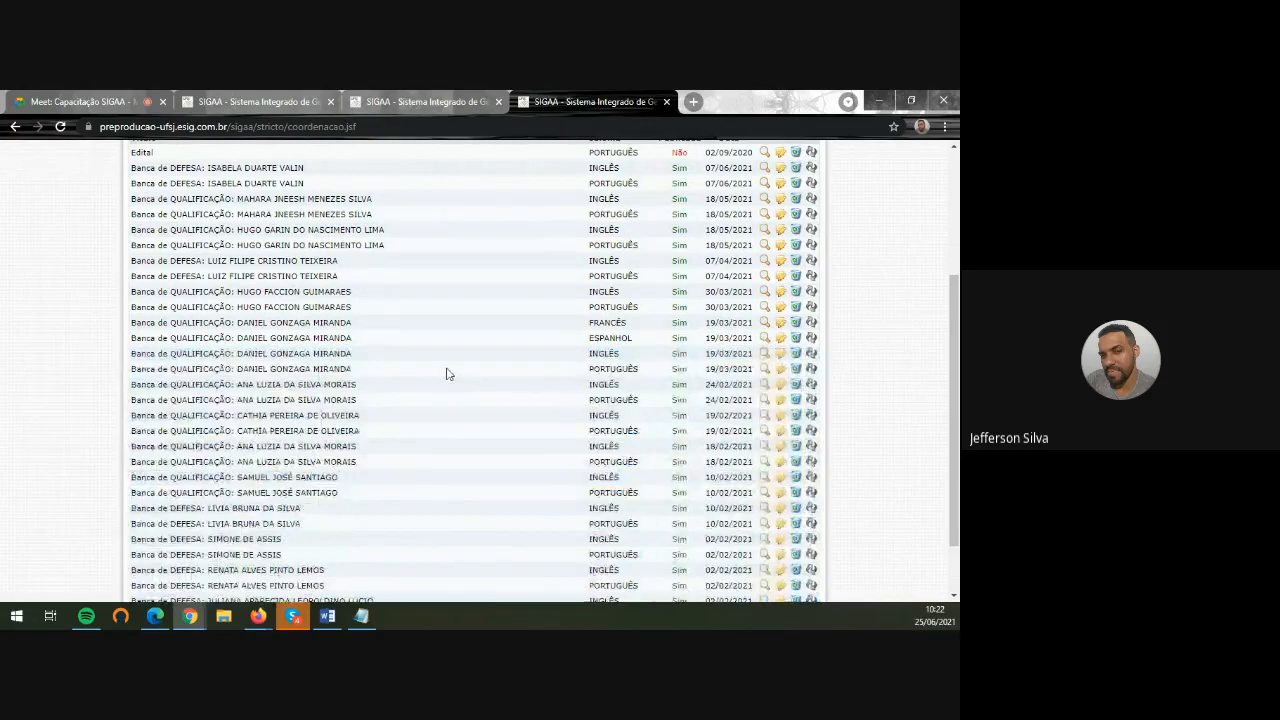
{"action": "left_click_drag", "start_coordinate": [124, 325], "coordinate": [435, 340]}
{"action": "left_click", "coordinate": [490, 343]}
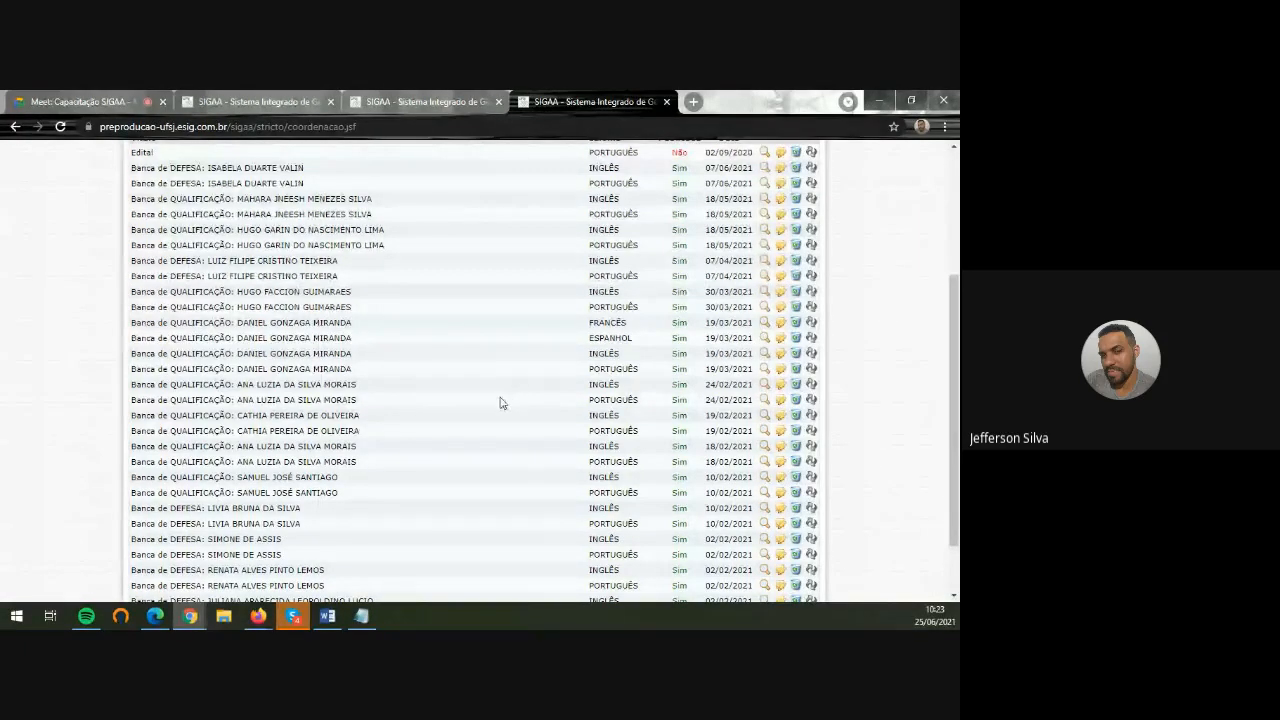
{"action": "scroll", "coordinate": [501, 402], "scroll_direction": "up", "scroll_amount": 3}
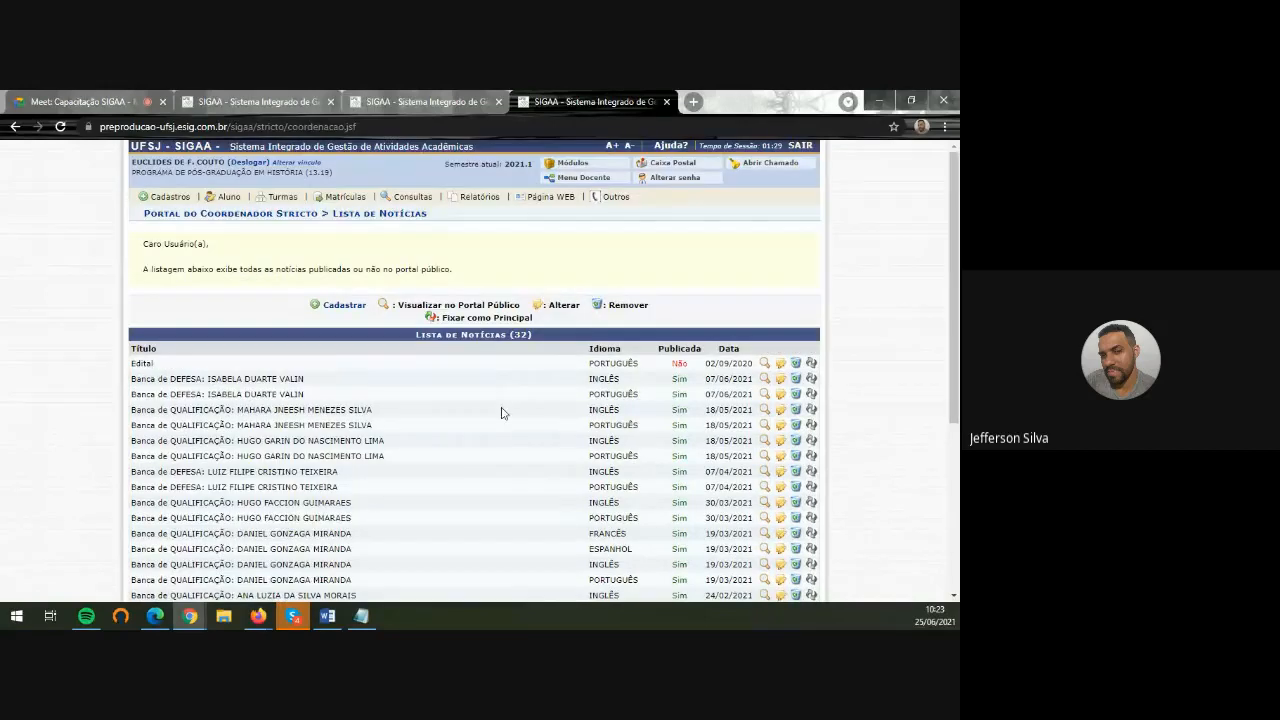
Reorder the browser tabs so the SIGAA sessions come before the meeting tab and return to the Psicologia program's portal colour configuration
{"action": "left_click", "coordinate": [428, 112]}
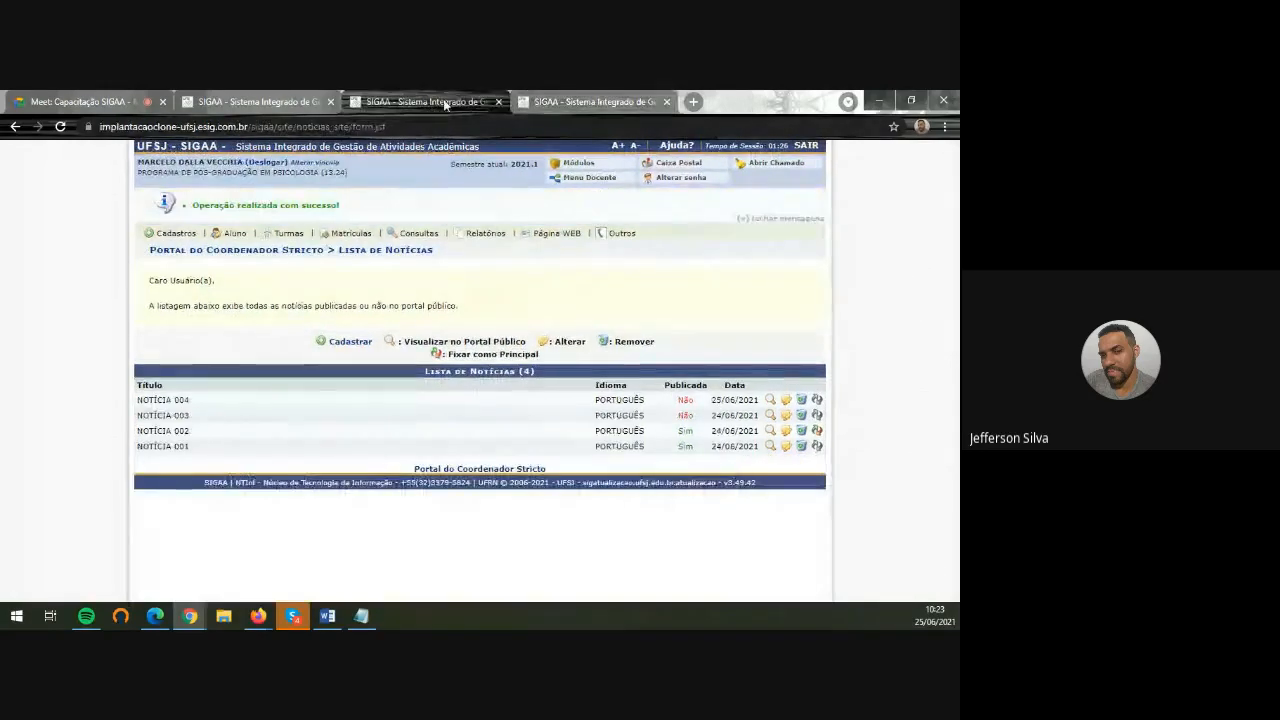
{"action": "left_click_drag", "start_coordinate": [438, 105], "coordinate": [181, 101]}
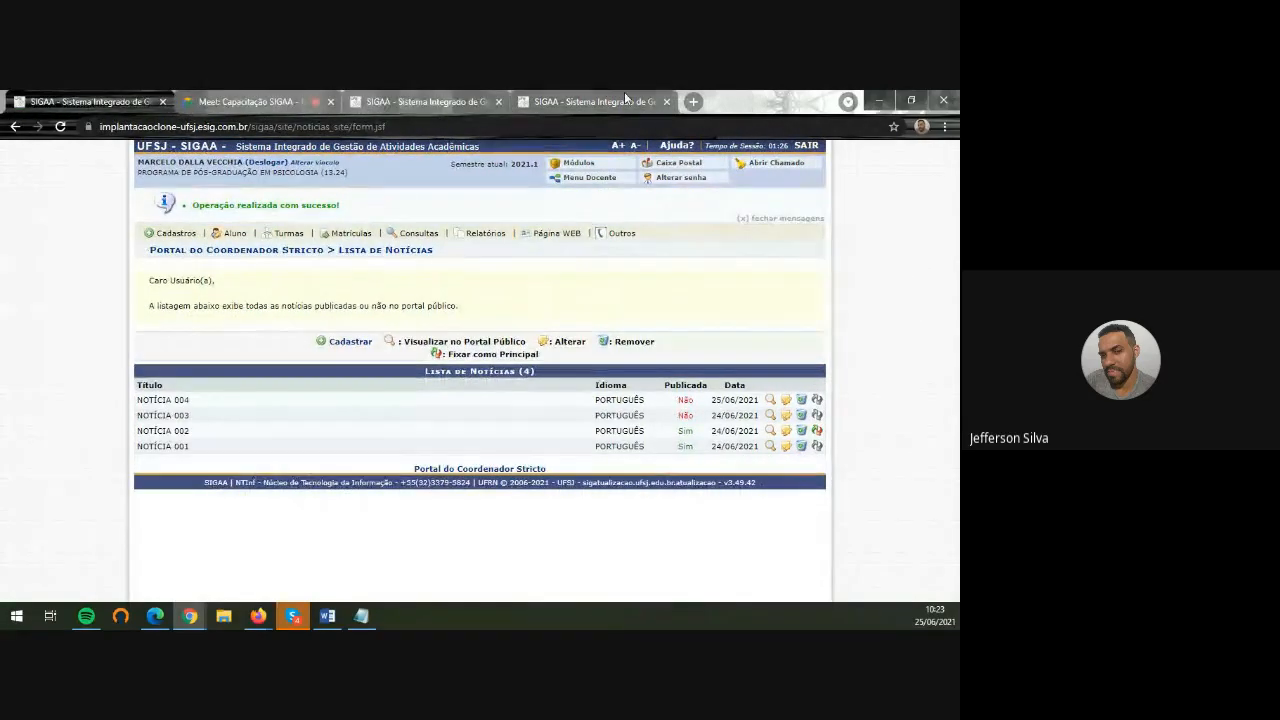
{"action": "left_click_drag", "start_coordinate": [624, 91], "coordinate": [225, 105]}
{"action": "left_click", "coordinate": [585, 102]}
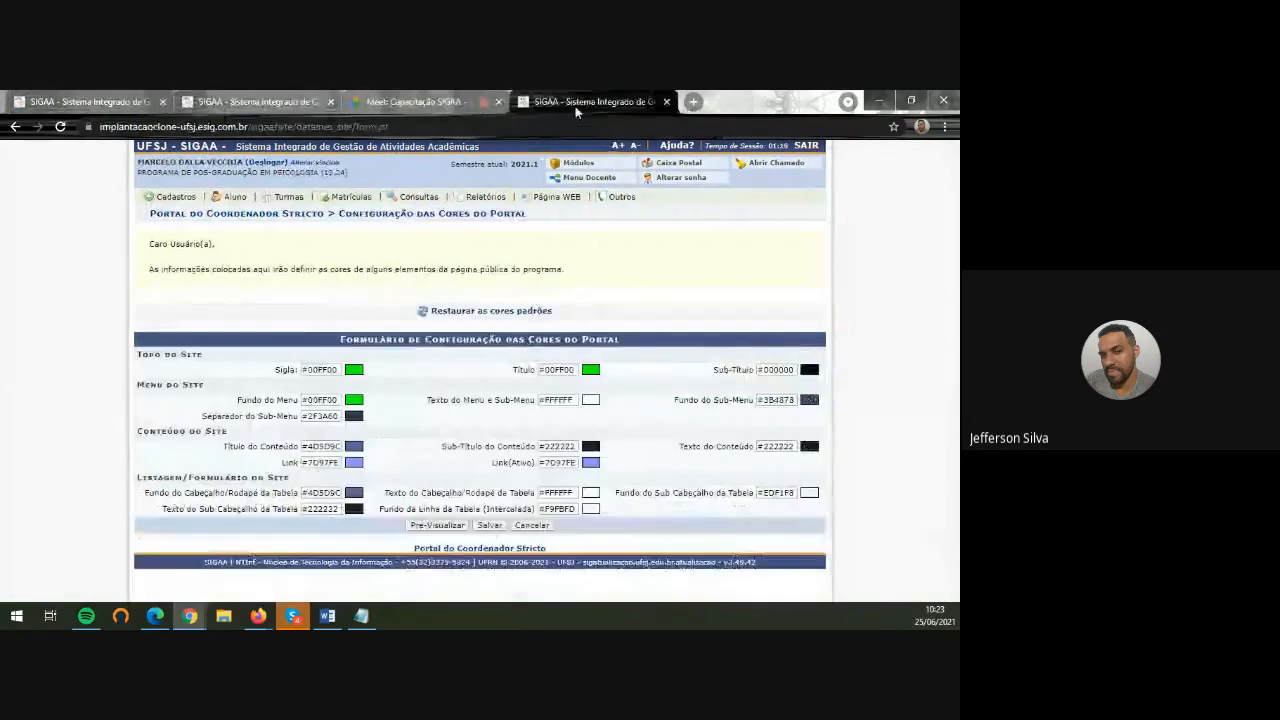
Open the Psicologia program's Notícias do Portal Público do Programa list for altering or removing items
{"action": "mouse_move", "coordinate": [572, 199]}
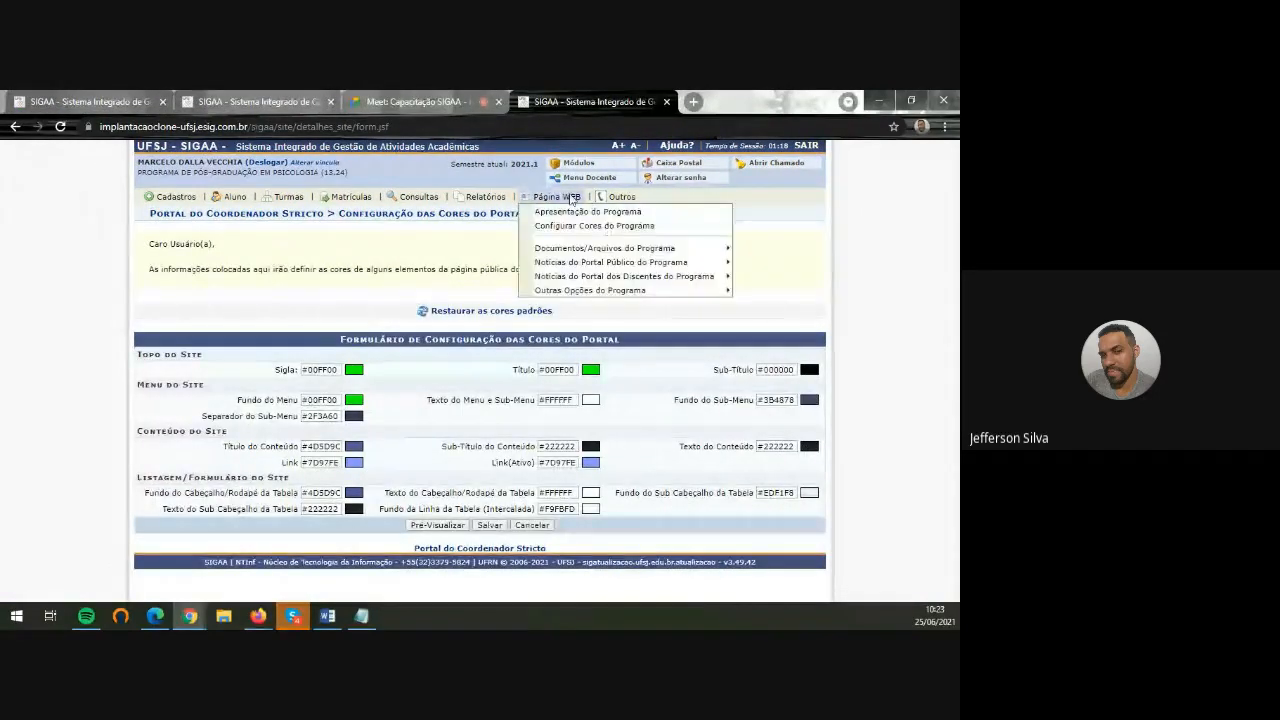
{"action": "mouse_move", "coordinate": [605, 264]}
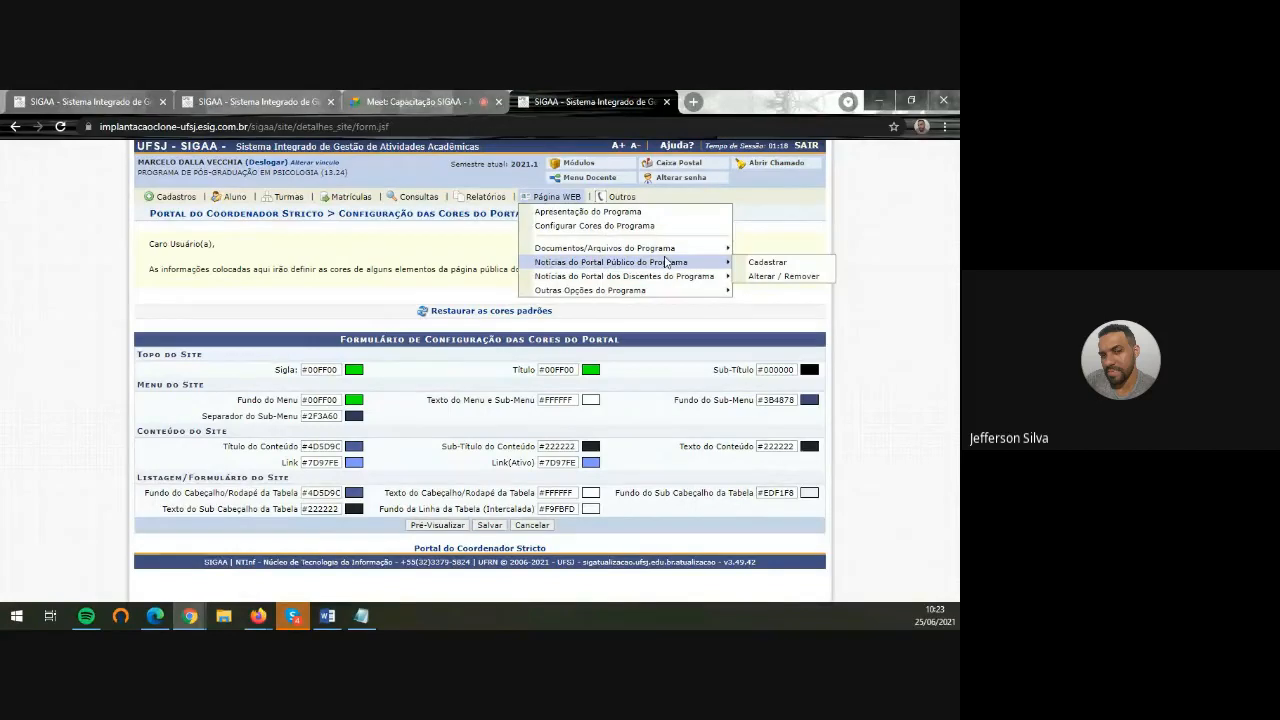
{"action": "left_click", "coordinate": [800, 277]}
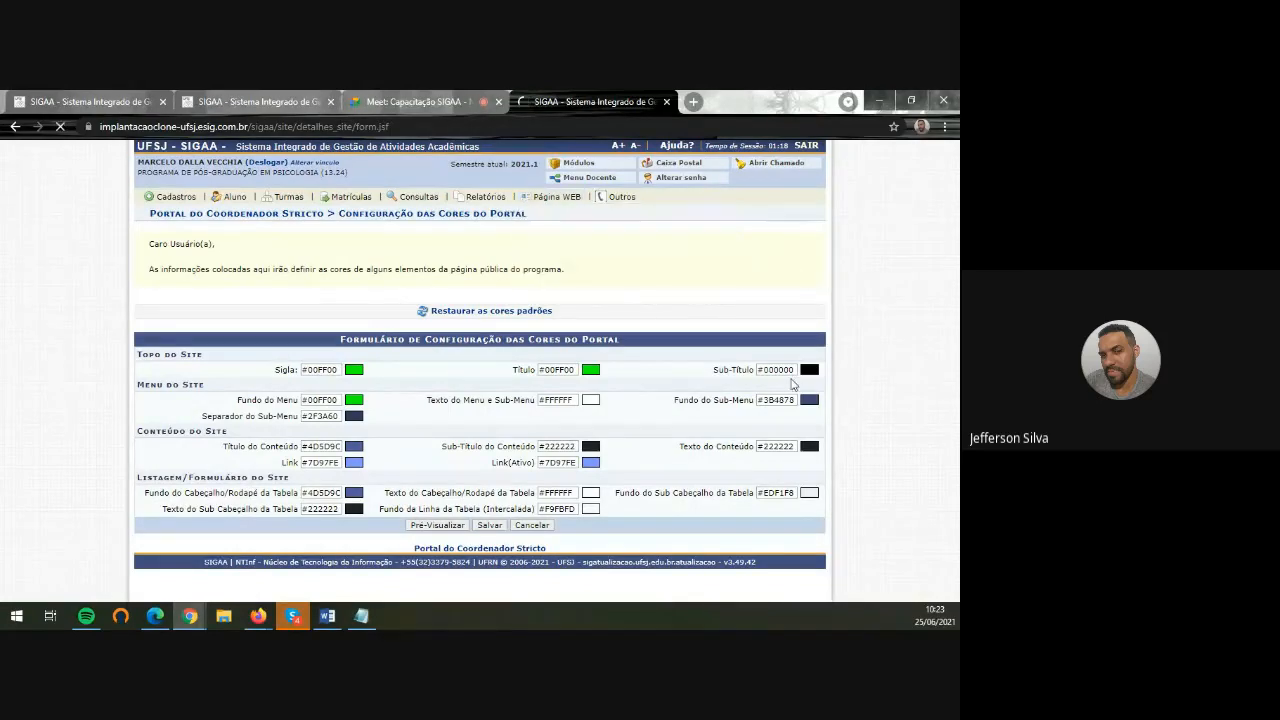
{"action": "left_click", "coordinate": [610, 241]}
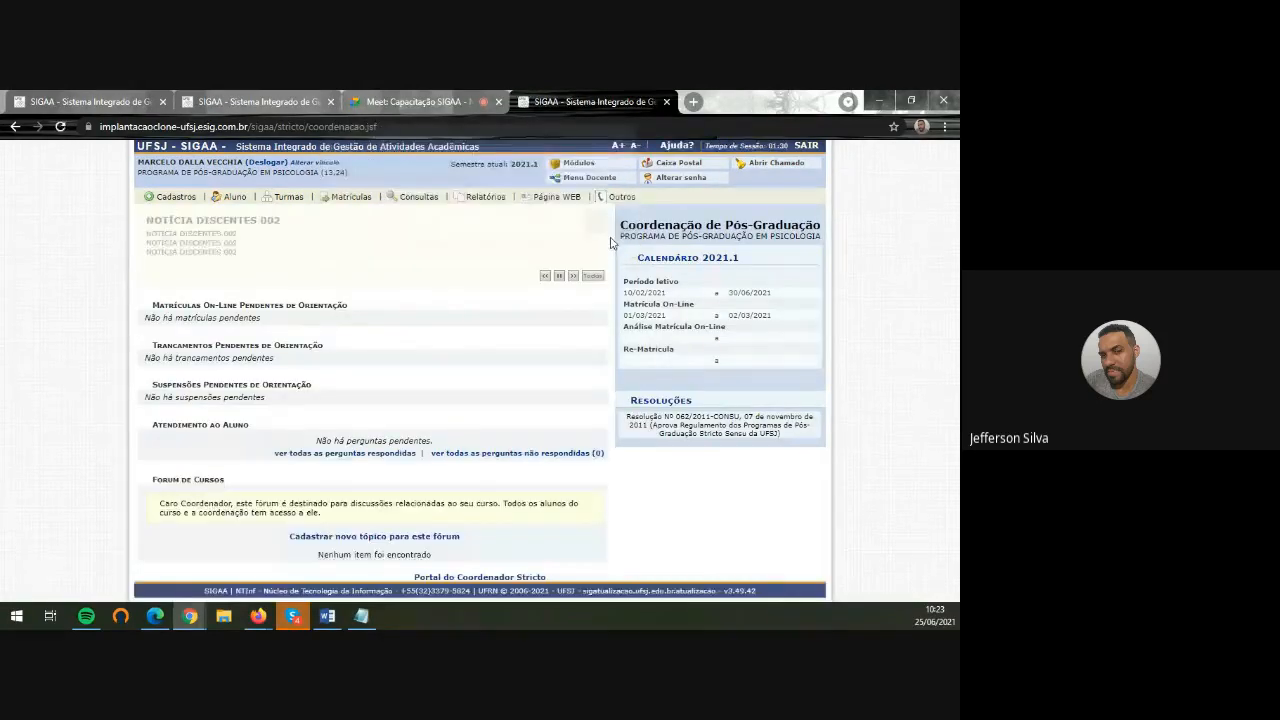
{"action": "mouse_move", "coordinate": [565, 203]}
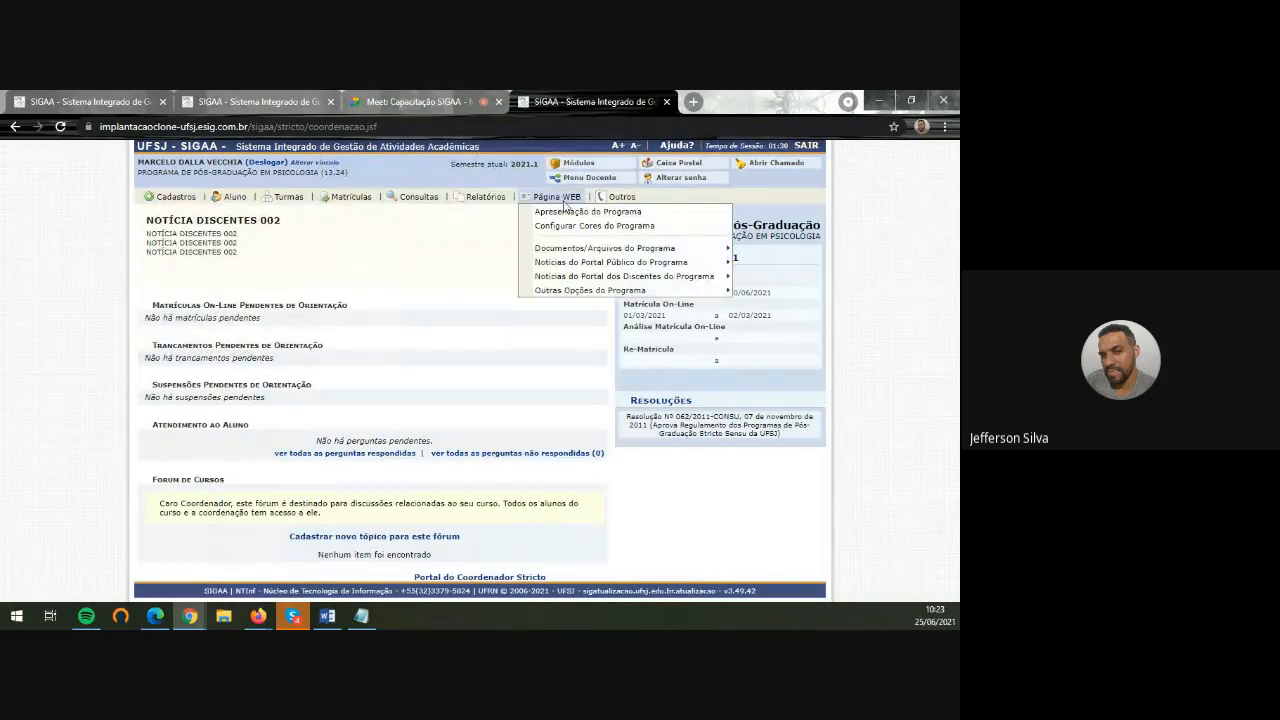
{"action": "mouse_move", "coordinate": [640, 262]}
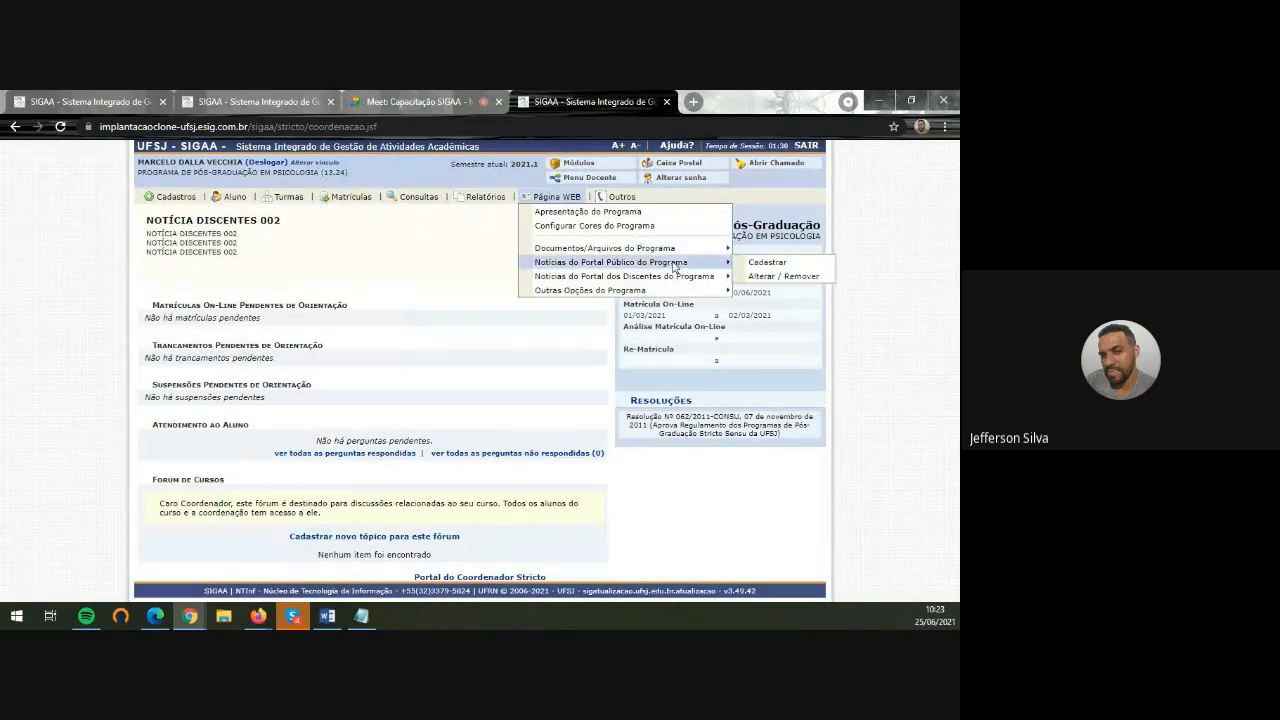
{"action": "left_click", "coordinate": [790, 278]}
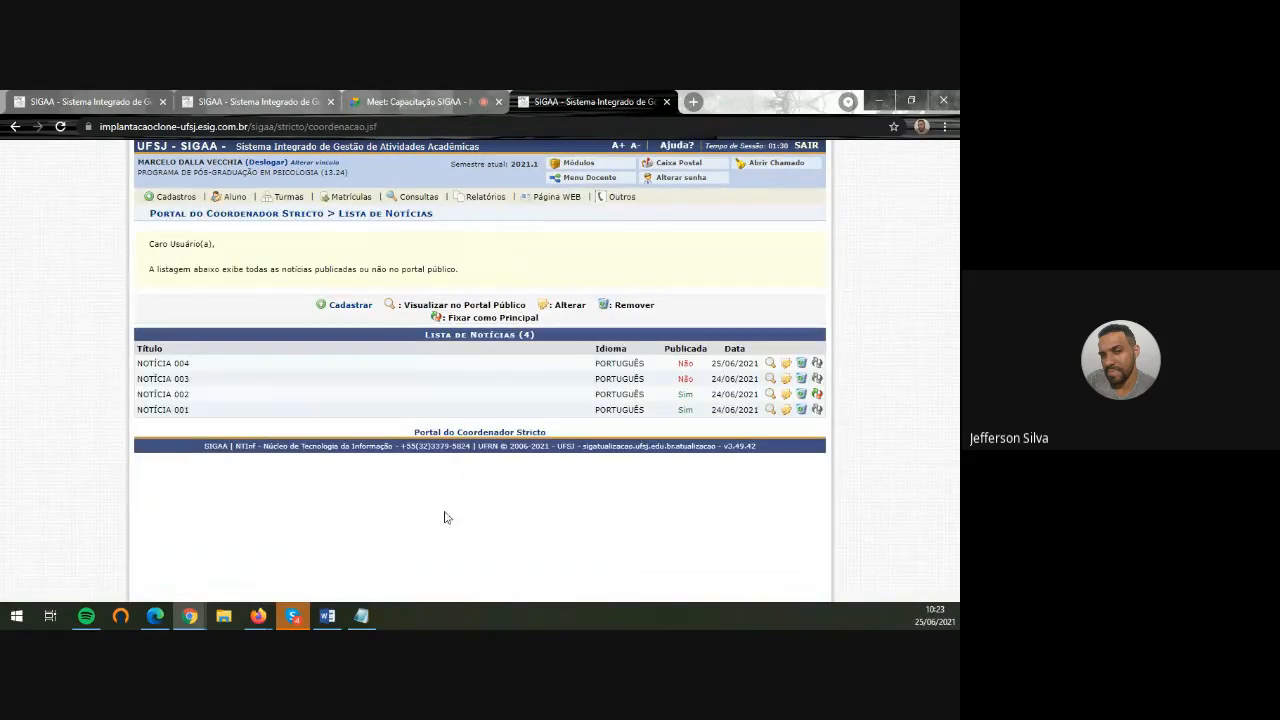
Set Publicar to Não for NOTÍCIA 001 and save the alteration
{"action": "left_click", "coordinate": [787, 411]}
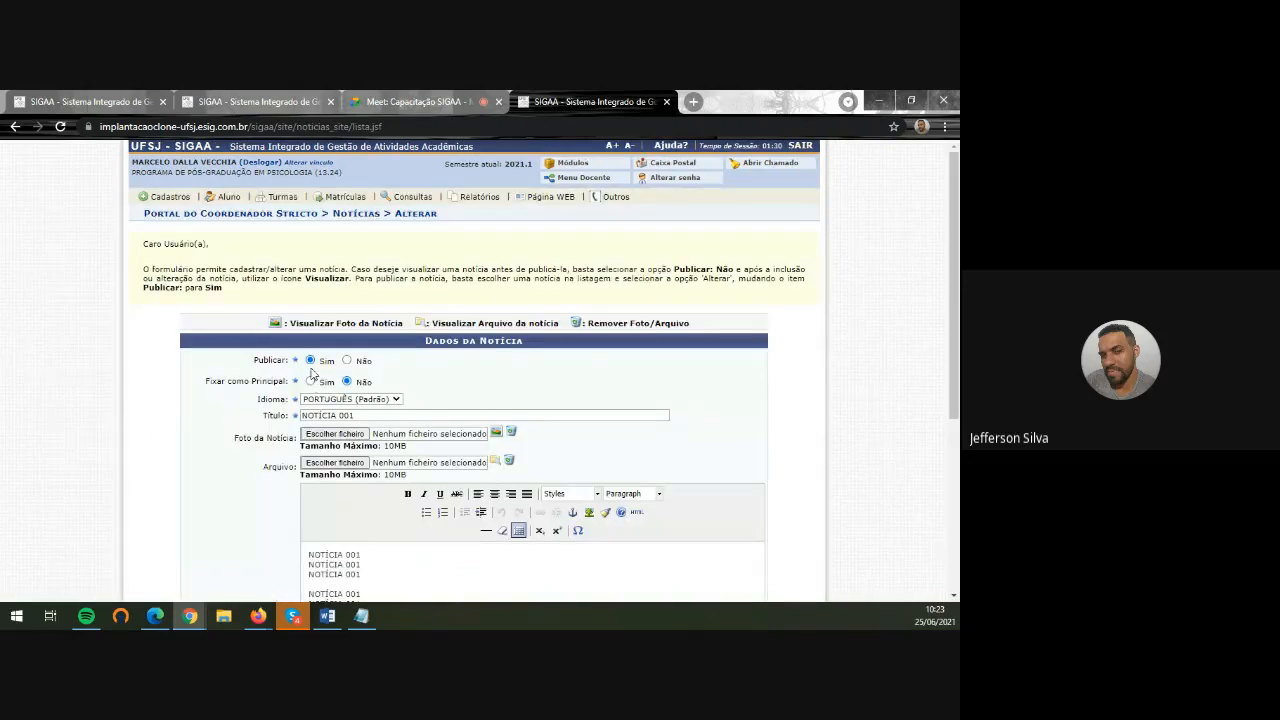
{"action": "left_click", "coordinate": [348, 360]}
{"action": "scroll", "coordinate": [480, 406], "scroll_direction": "down", "scroll_amount": 4}
{"action": "scroll", "coordinate": [481, 406], "scroll_direction": "up", "scroll_amount": 4}
{"action": "scroll", "coordinate": [478, 410], "scroll_direction": "down", "scroll_amount": 4}
{"action": "left_click", "coordinate": [455, 545]}
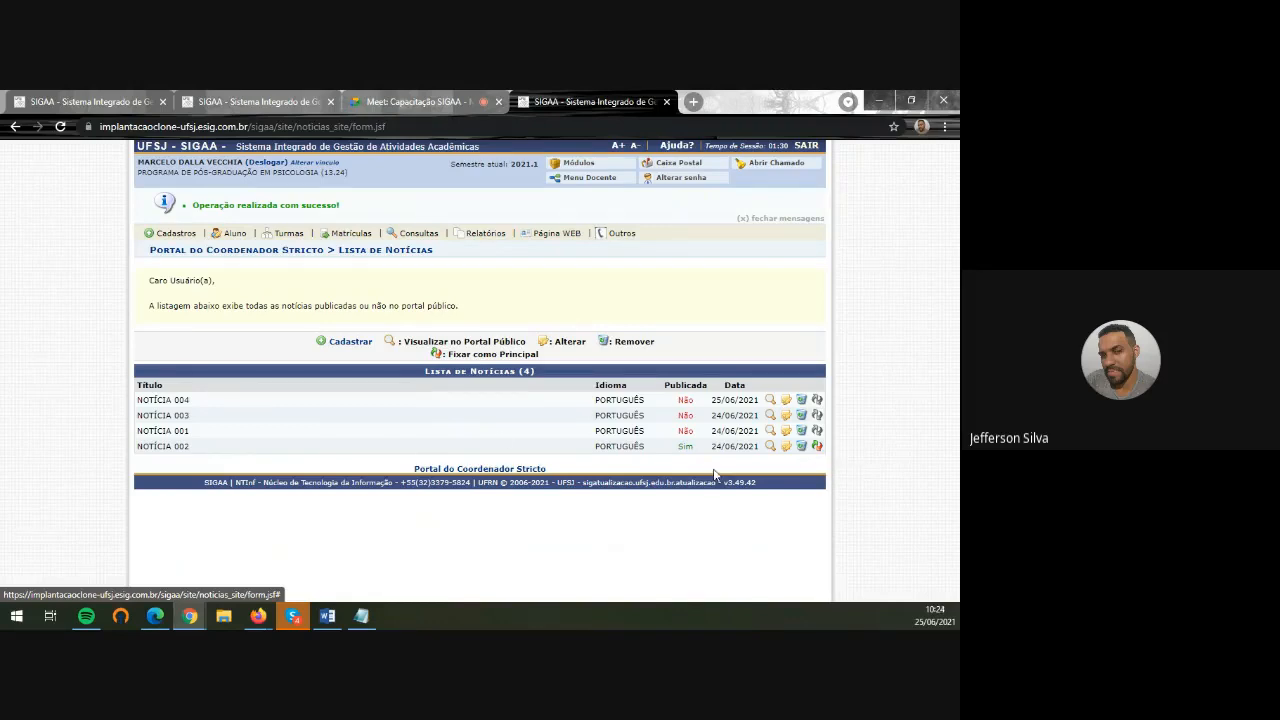
{"action": "mouse_move", "coordinate": [565, 237]}
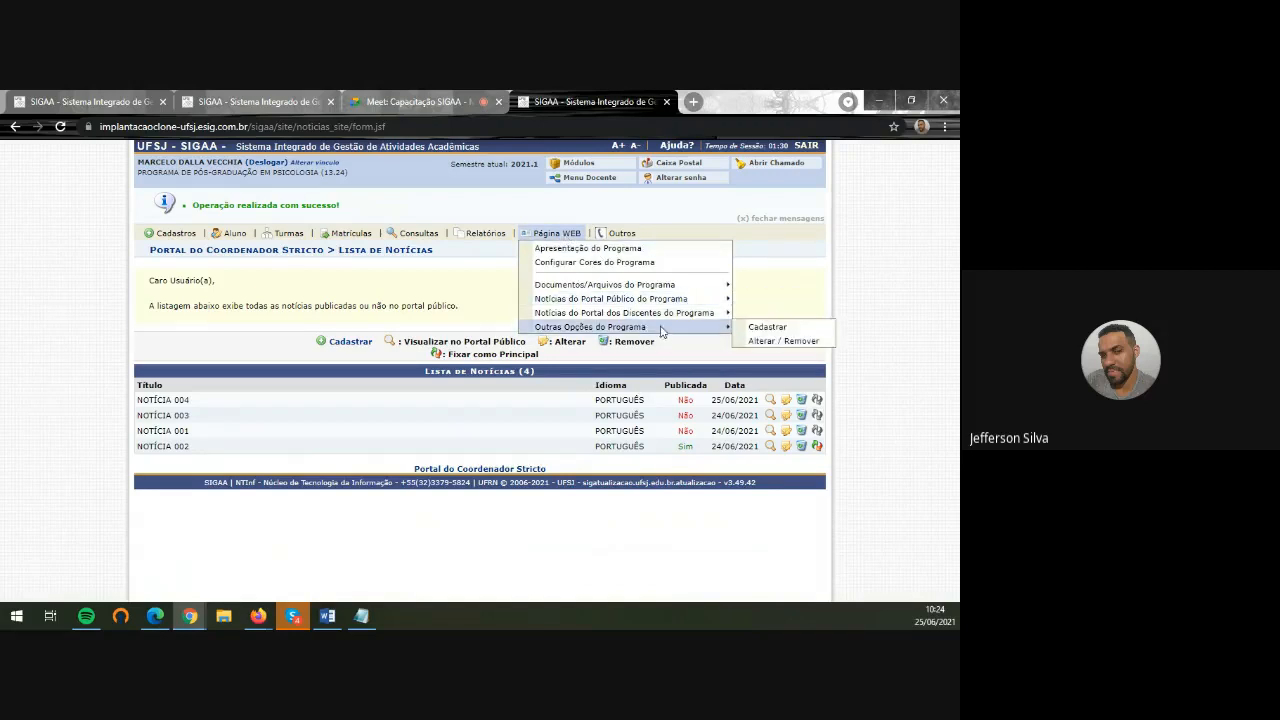
{"action": "mouse_move", "coordinate": [660, 300]}
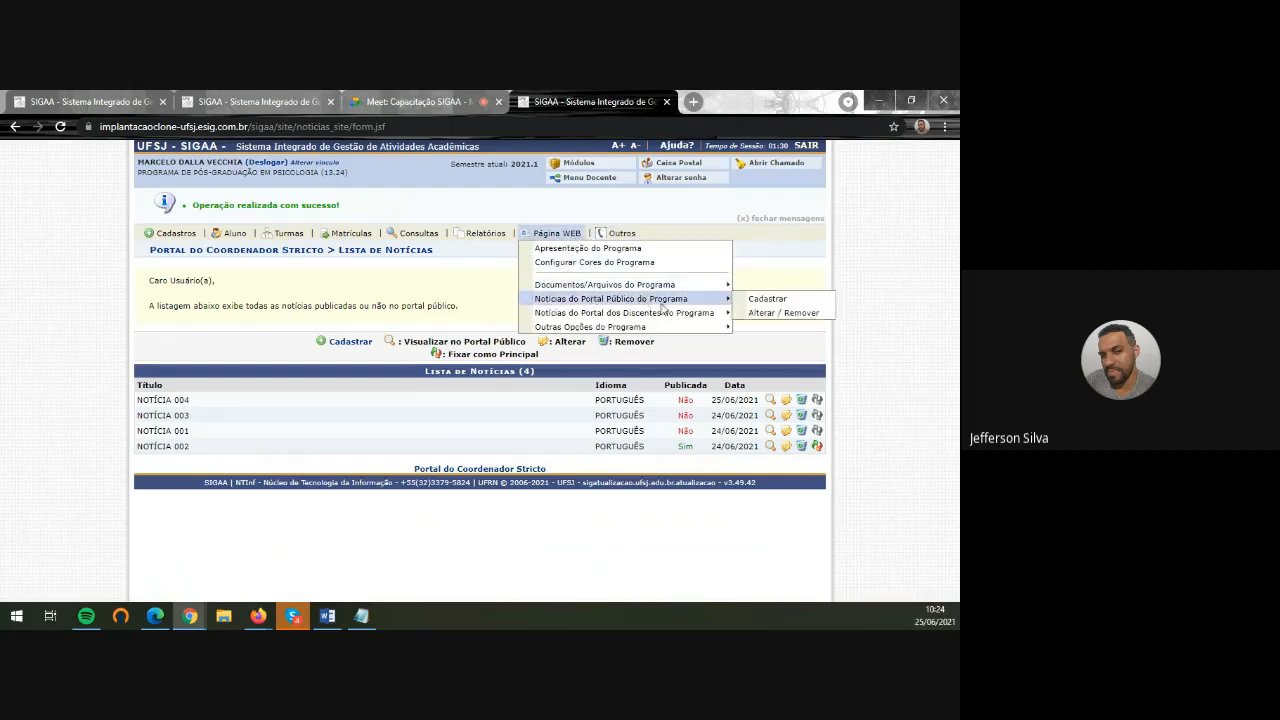
{"action": "mouse_move", "coordinate": [688, 327]}
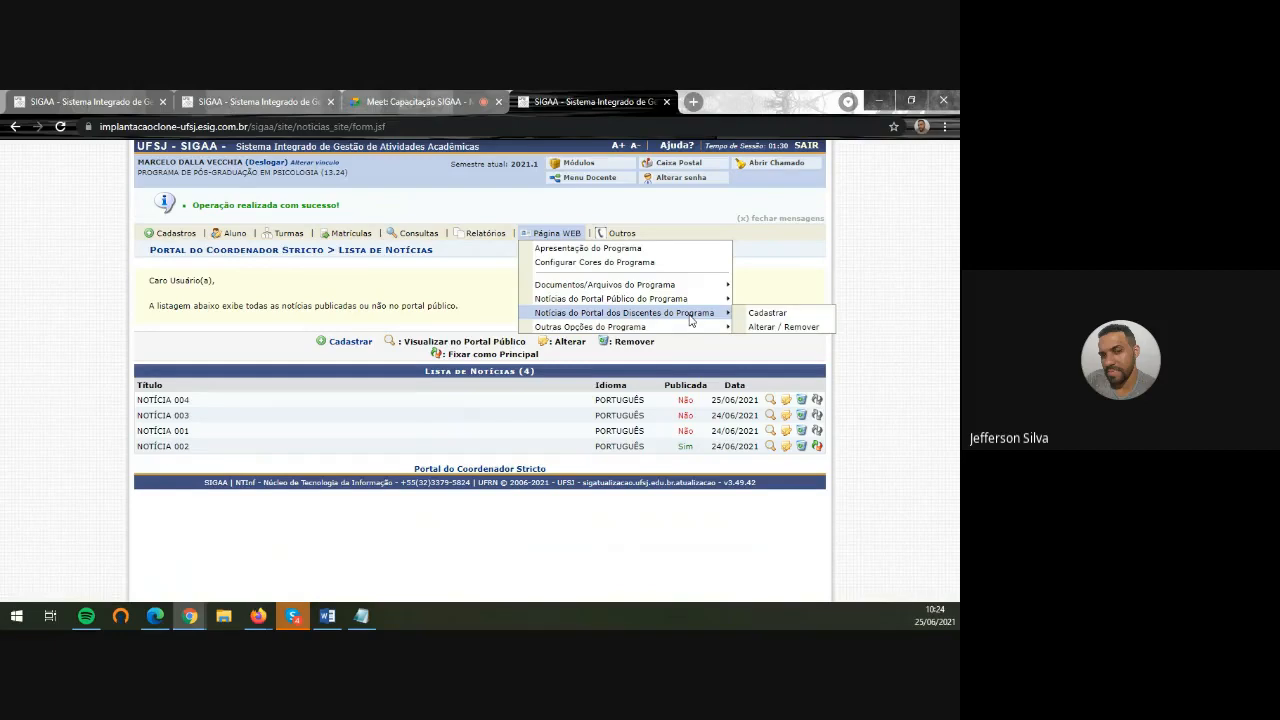
Examine the alteration form of the História program's PROCESSO SELETIVO 2021 news, including its file and description, and go back to the list
{"action": "left_click", "coordinate": [202, 105]}
{"action": "scroll", "coordinate": [512, 512], "scroll_direction": "down", "scroll_amount": 3}
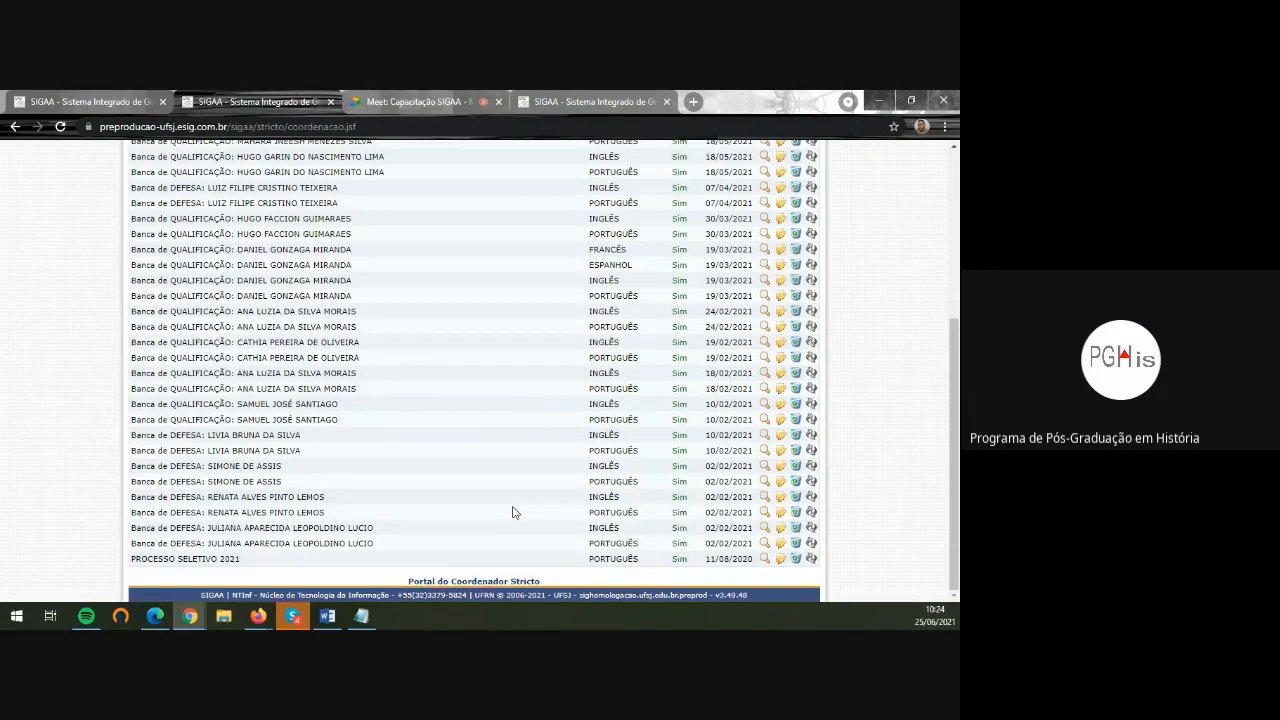
{"action": "left_click", "coordinate": [778, 560]}
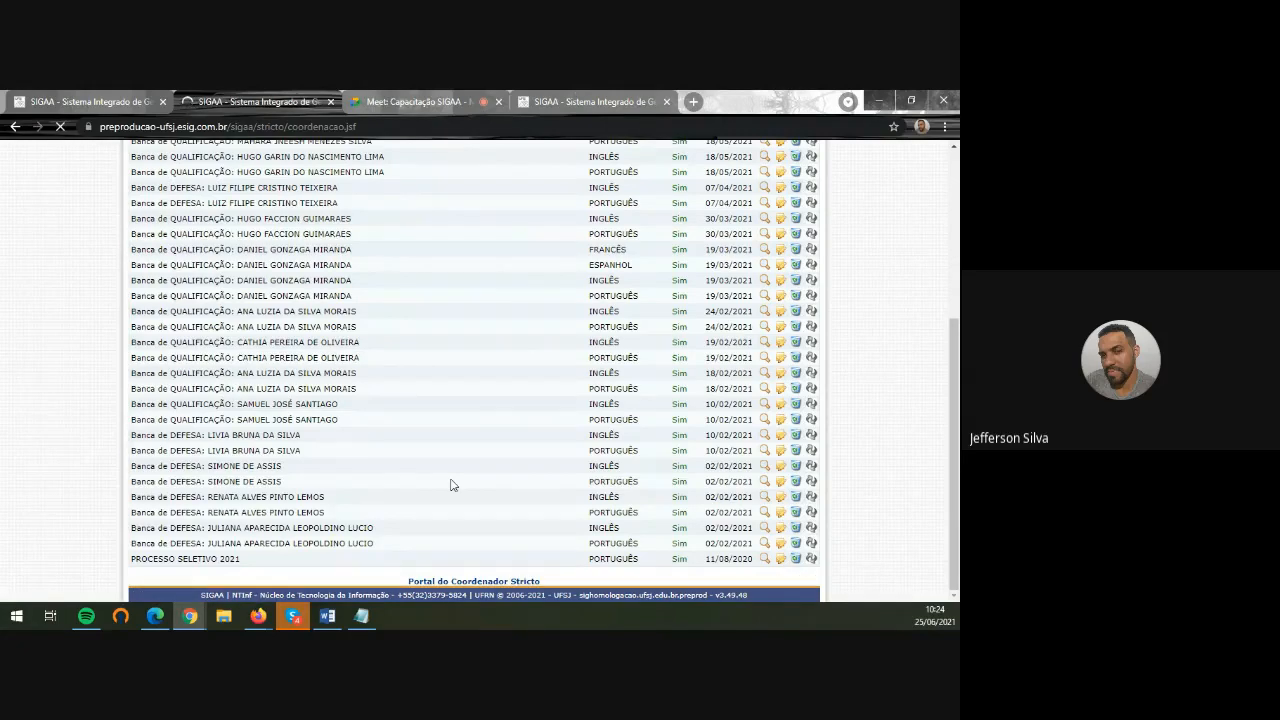
{"action": "scroll", "coordinate": [436, 485], "scroll_direction": "down", "scroll_amount": 2}
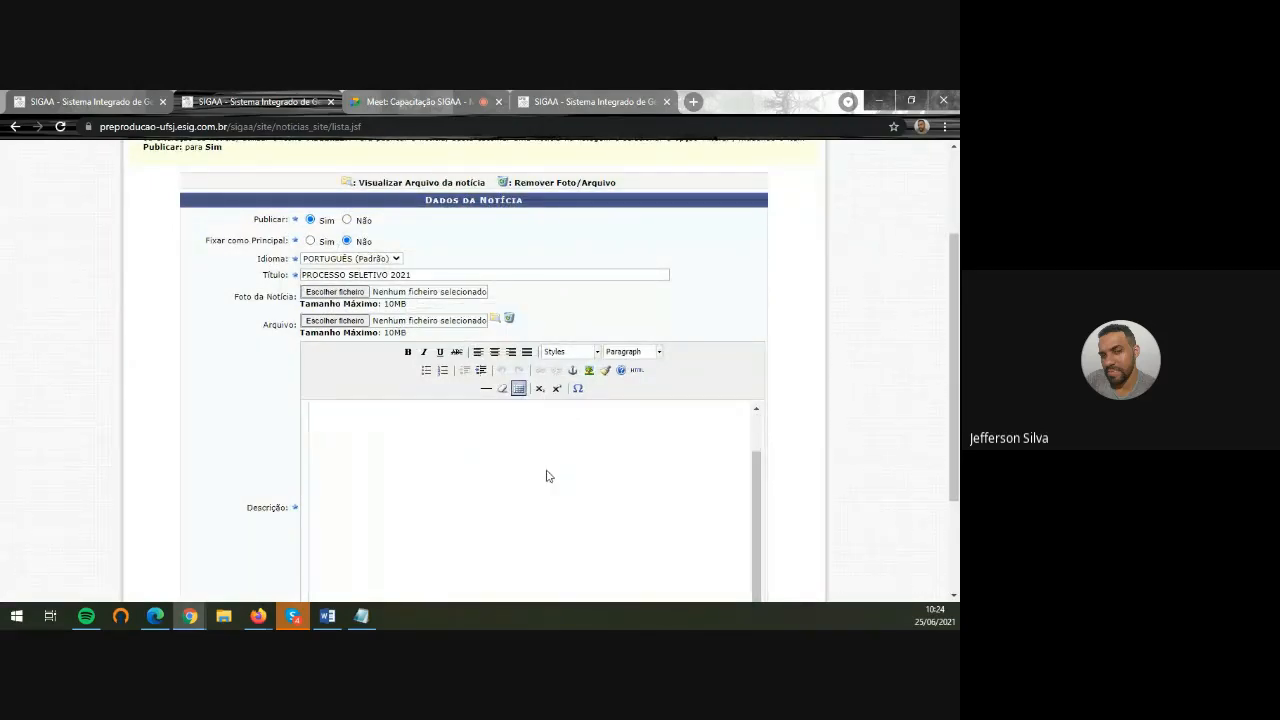
{"action": "scroll", "coordinate": [846, 478], "scroll_direction": "down", "scroll_amount": 2}
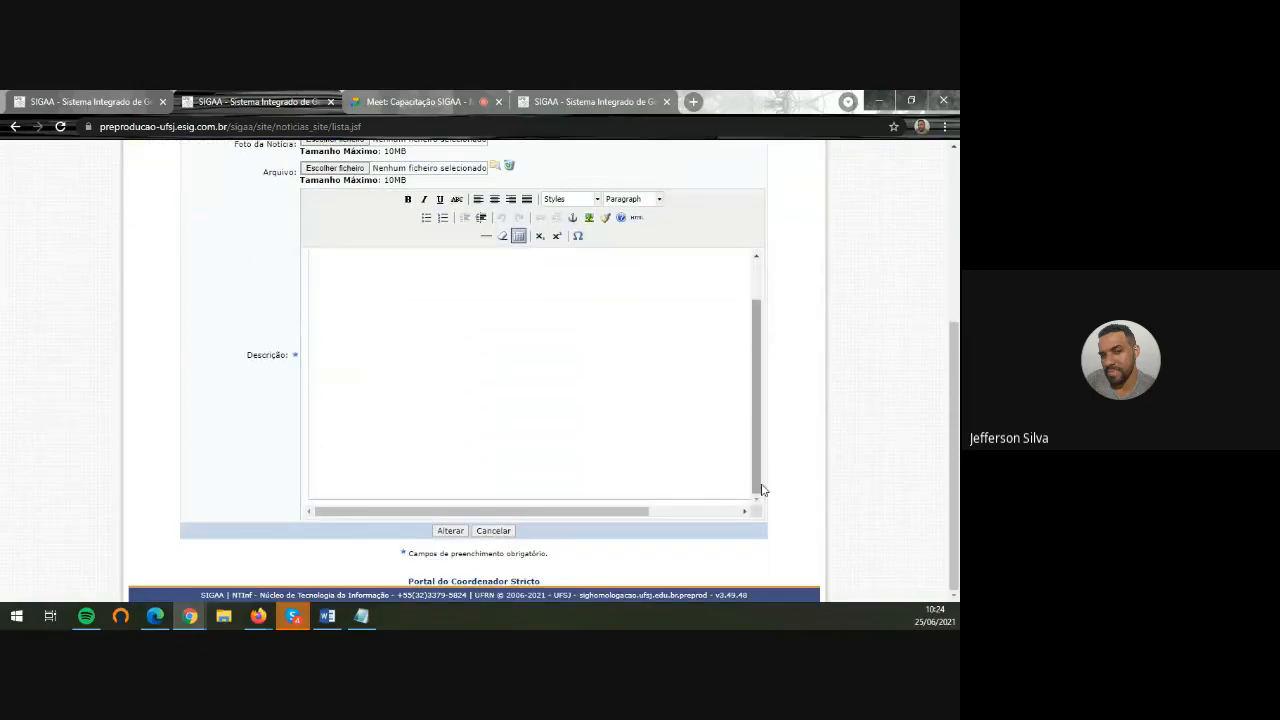
{"action": "left_click_drag", "start_coordinate": [757, 486], "coordinate": [758, 337]}
{"action": "scroll", "coordinate": [706, 361], "scroll_direction": "up", "scroll_amount": 3}
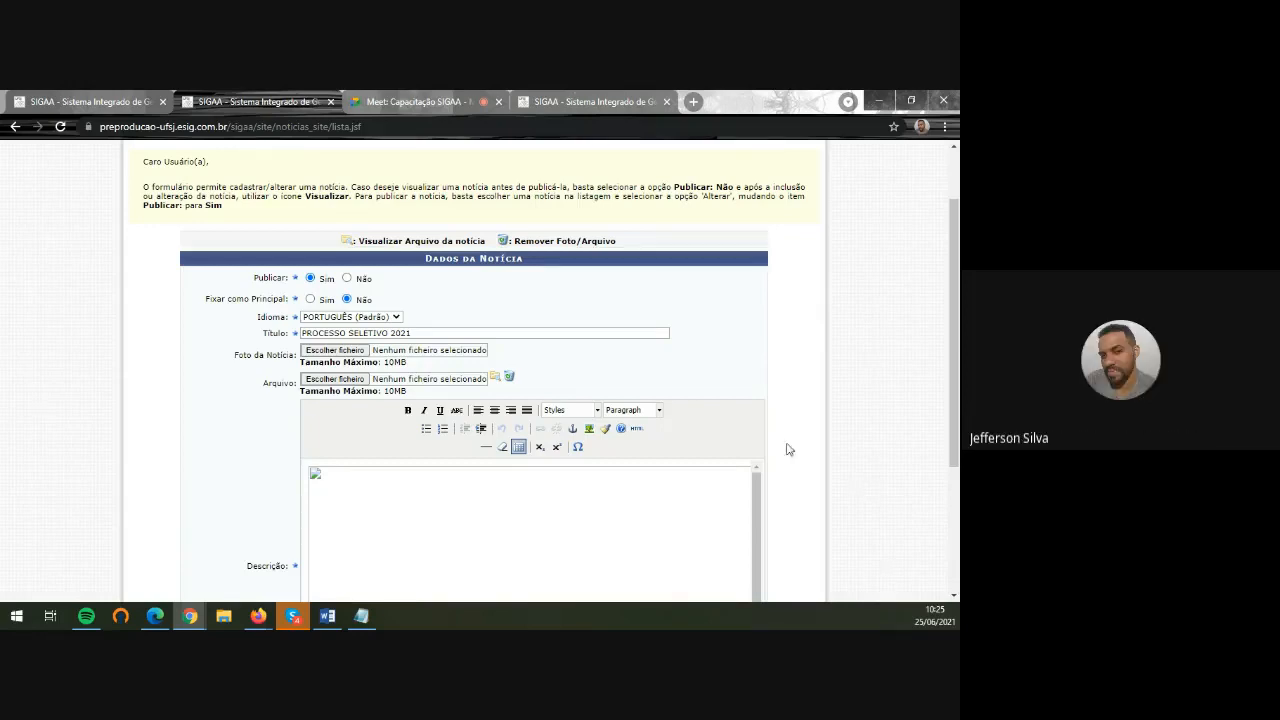
{"action": "left_click", "coordinate": [14, 127]}
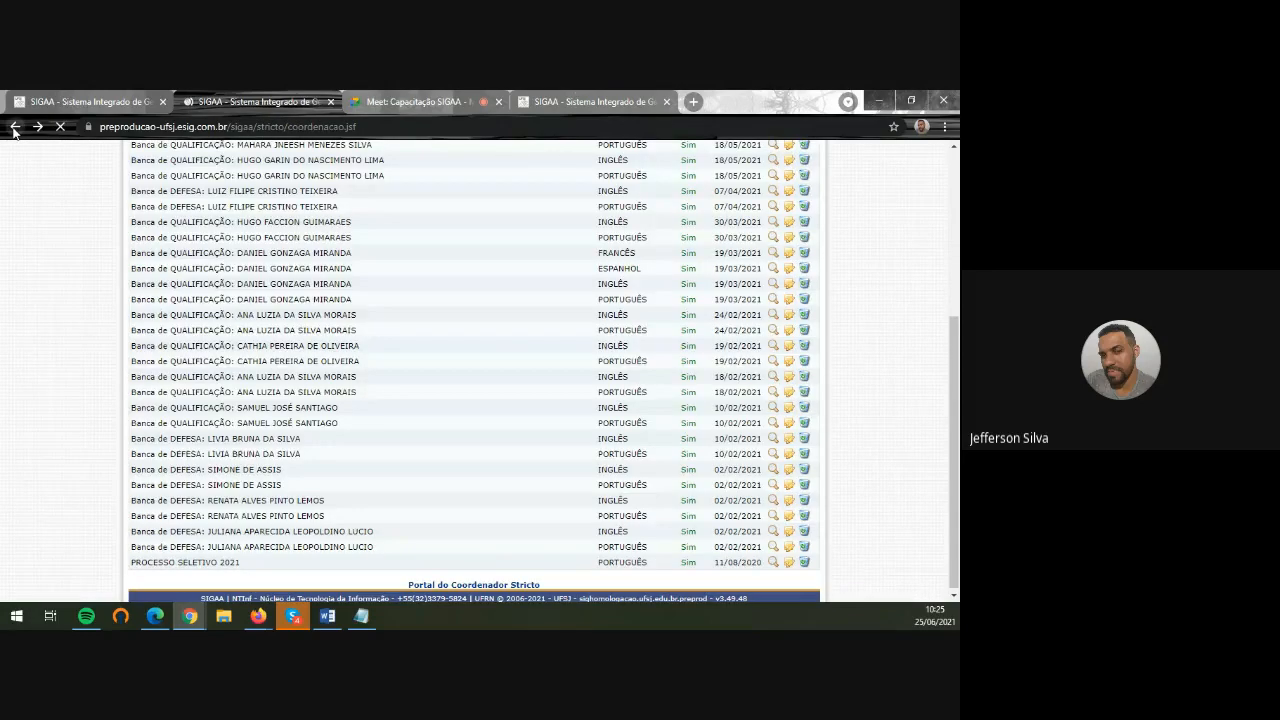
Switch to the Psicologia program's public portal in Edge and close the UFSJ university site tab
{"action": "left_click", "coordinate": [590, 101]}
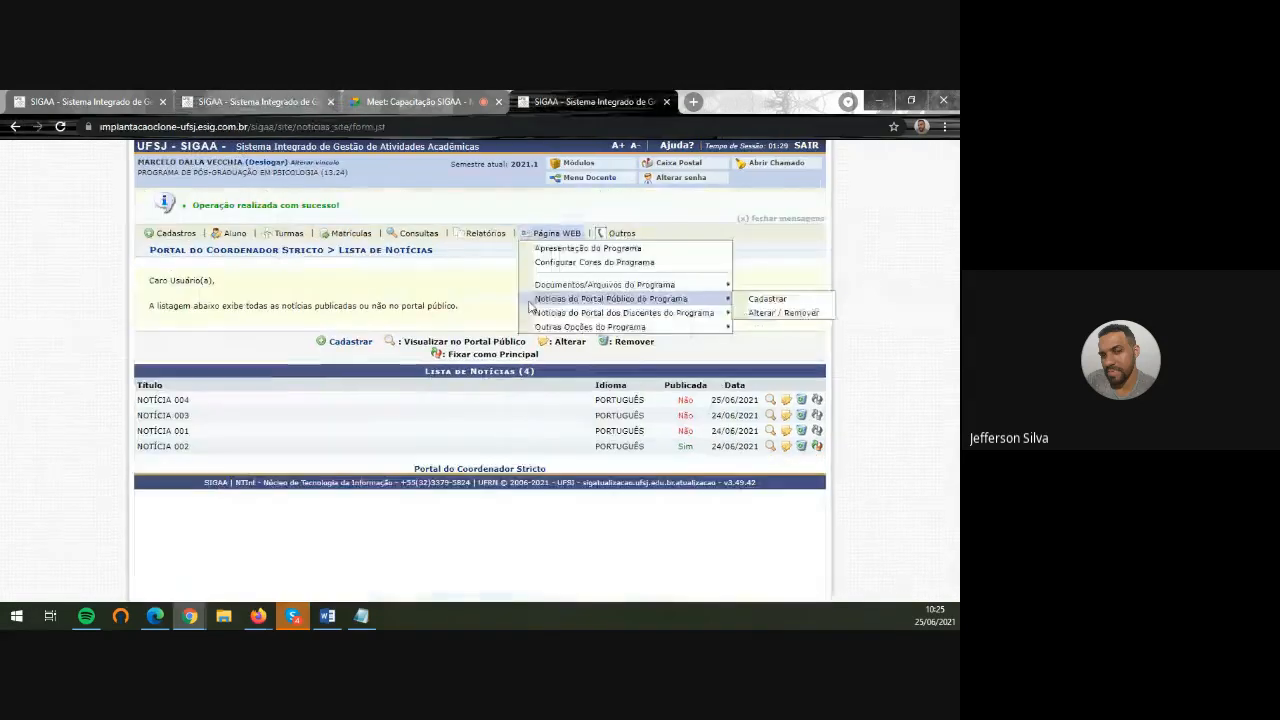
{"action": "mouse_move", "coordinate": [612, 314]}
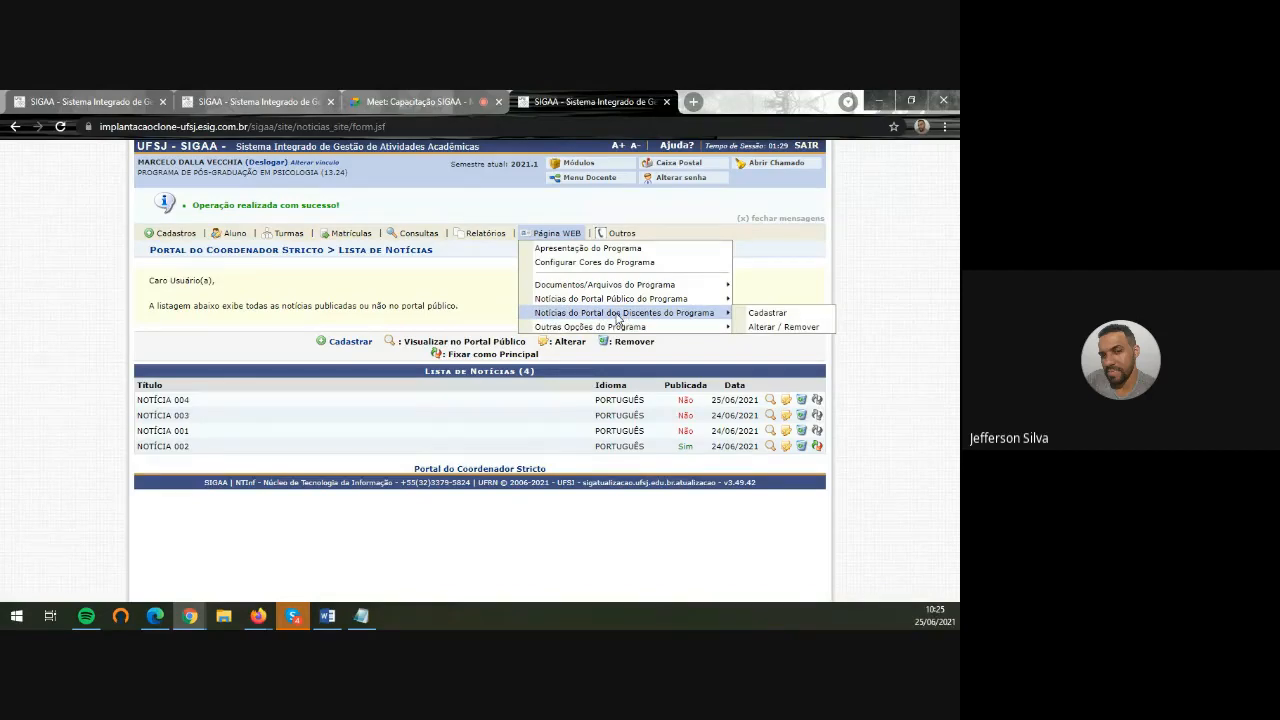
{"action": "left_click", "coordinate": [155, 615]}
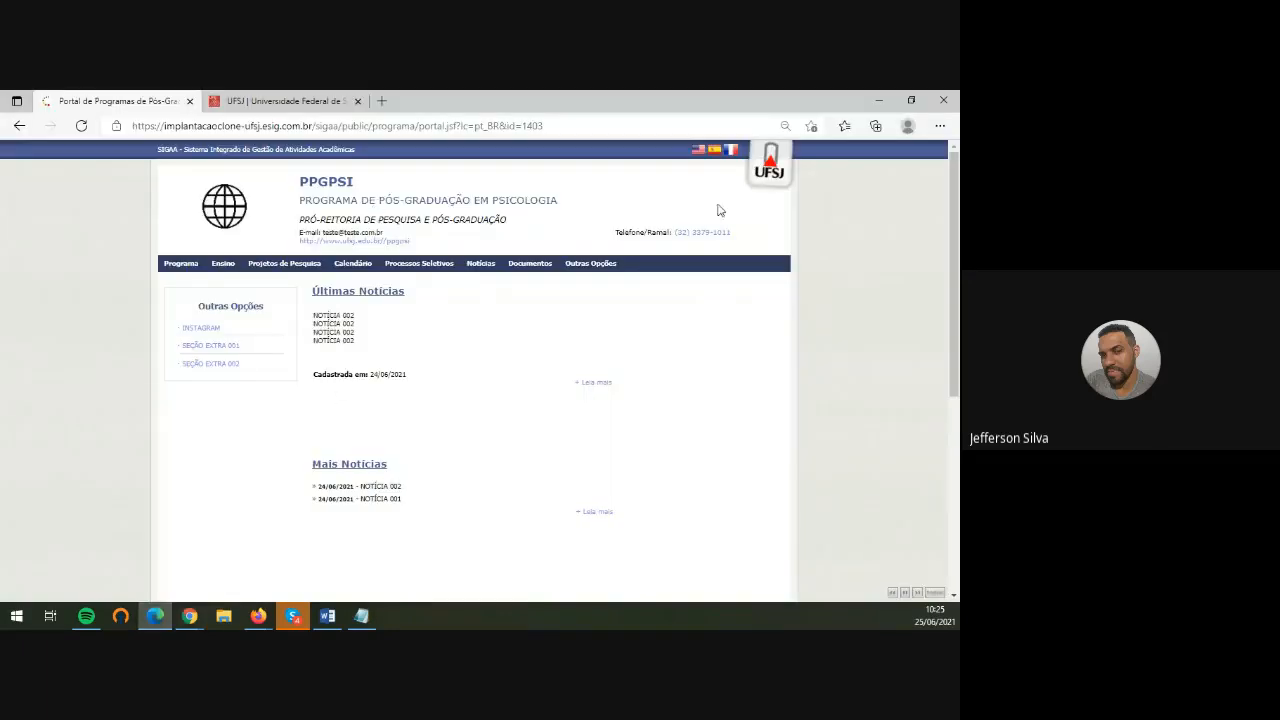
{"action": "left_click", "coordinate": [310, 101]}
{"action": "left_click", "coordinate": [357, 101]}
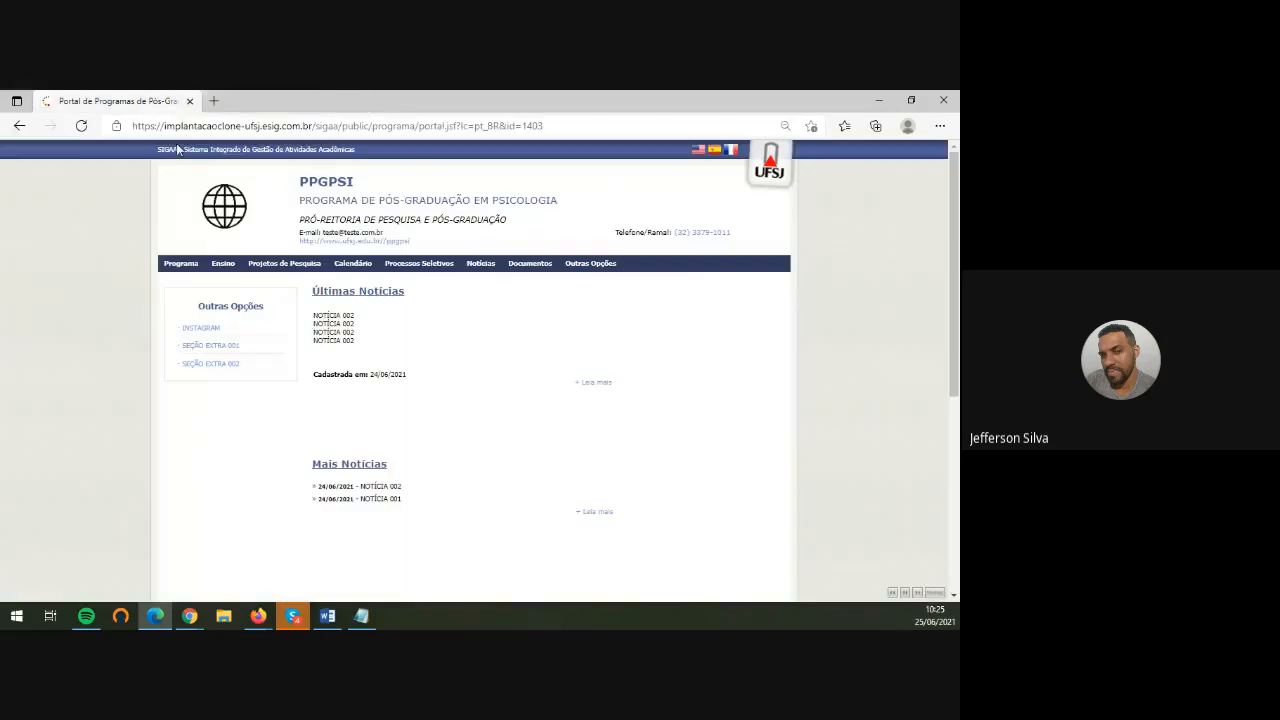
{"action": "left_click", "coordinate": [325, 131]}
{"action": "left_click", "coordinate": [338, 126]}
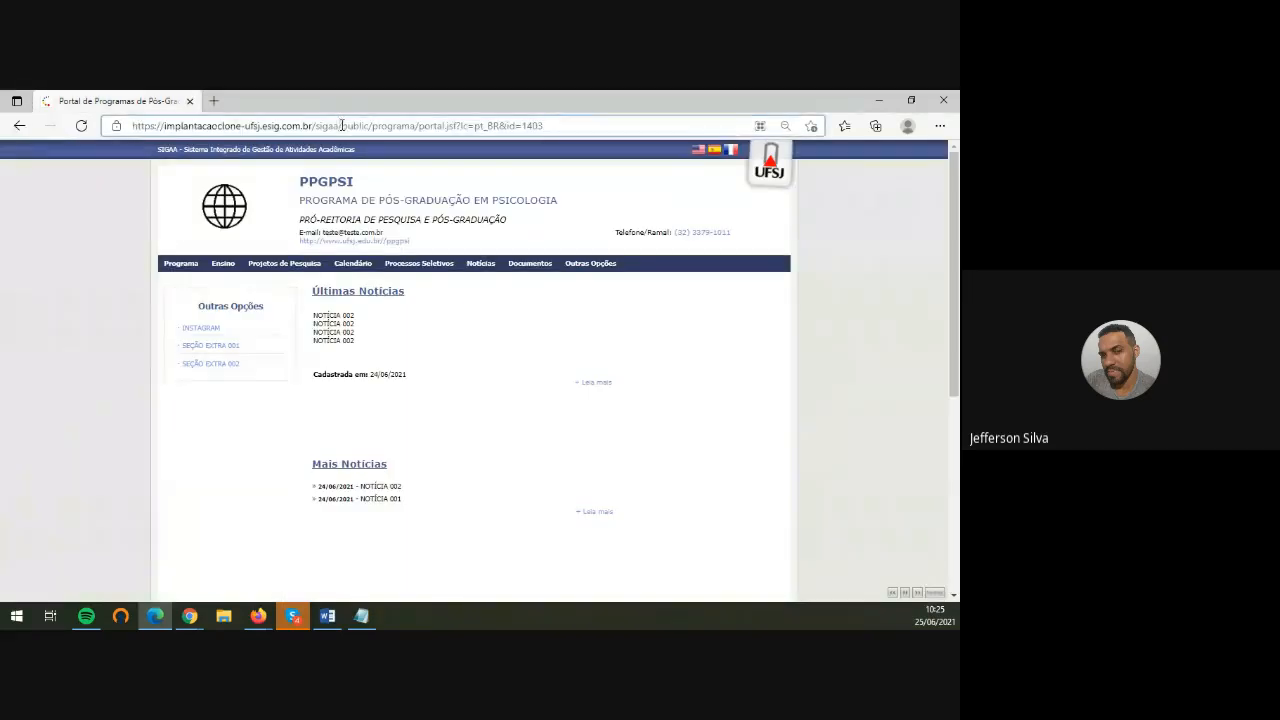
{"action": "left_click_drag", "start_coordinate": [342, 126], "coordinate": [201, 126]}
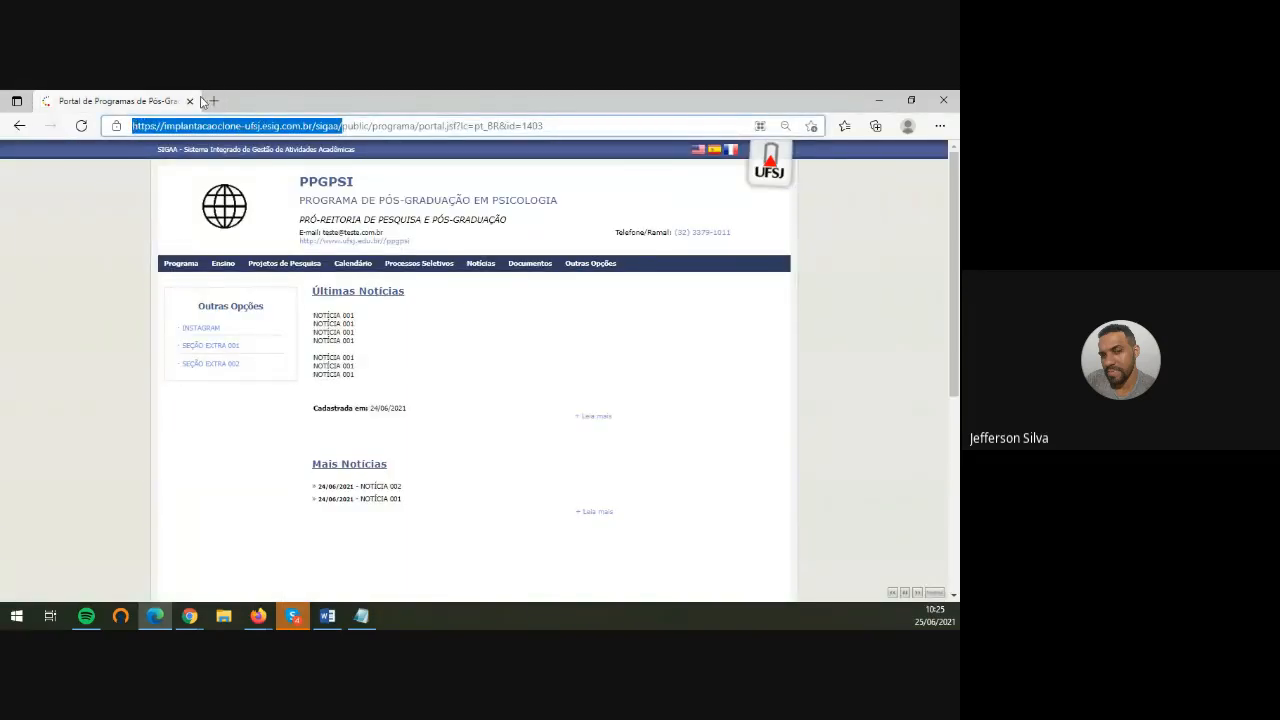
{"action": "left_click", "coordinate": [213, 101]}
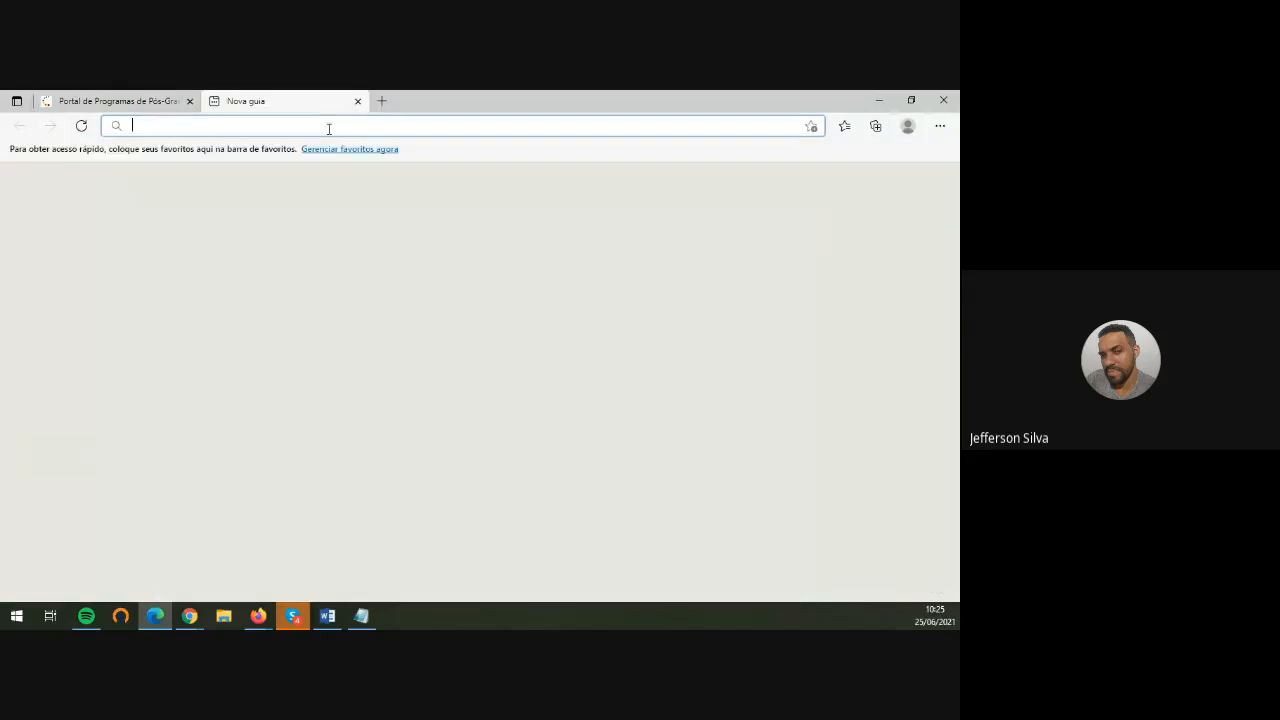
{"action": "type", "text": "https://implantacaoclone-ufsj.esig.com.br/sigaa/"}
{"action": "key", "text": "Return"}
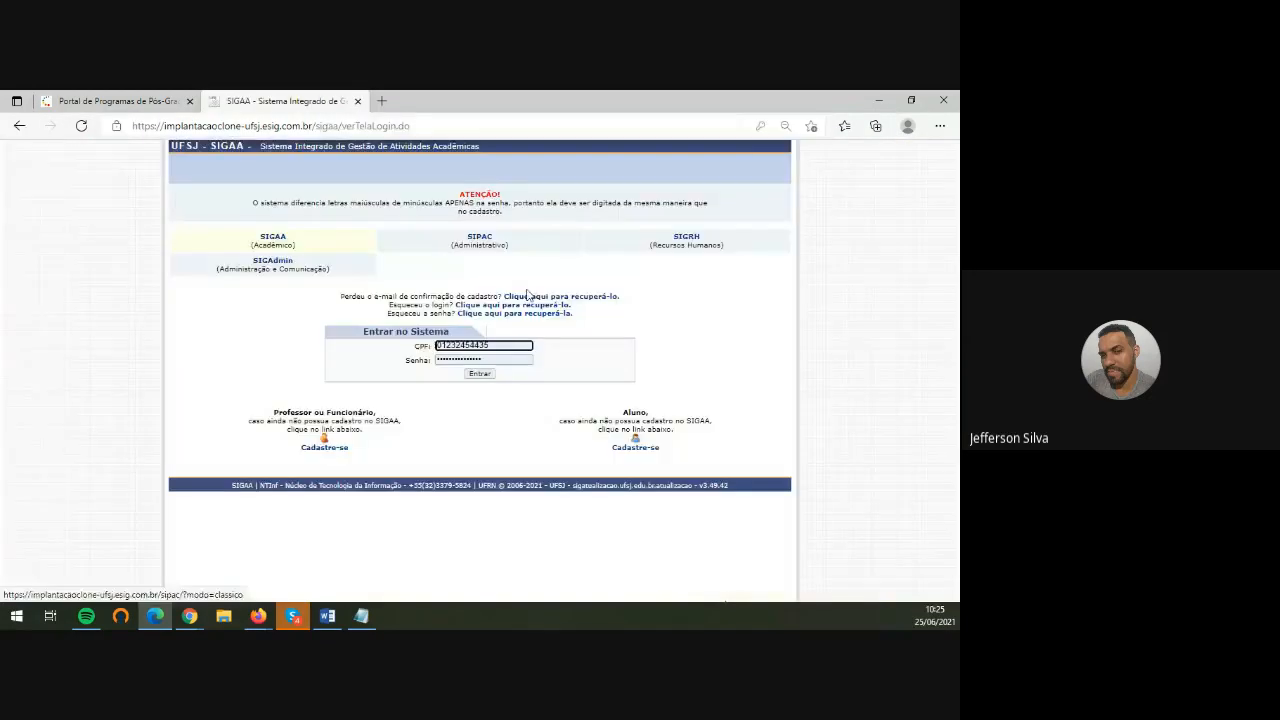
{"action": "left_click", "coordinate": [478, 373]}
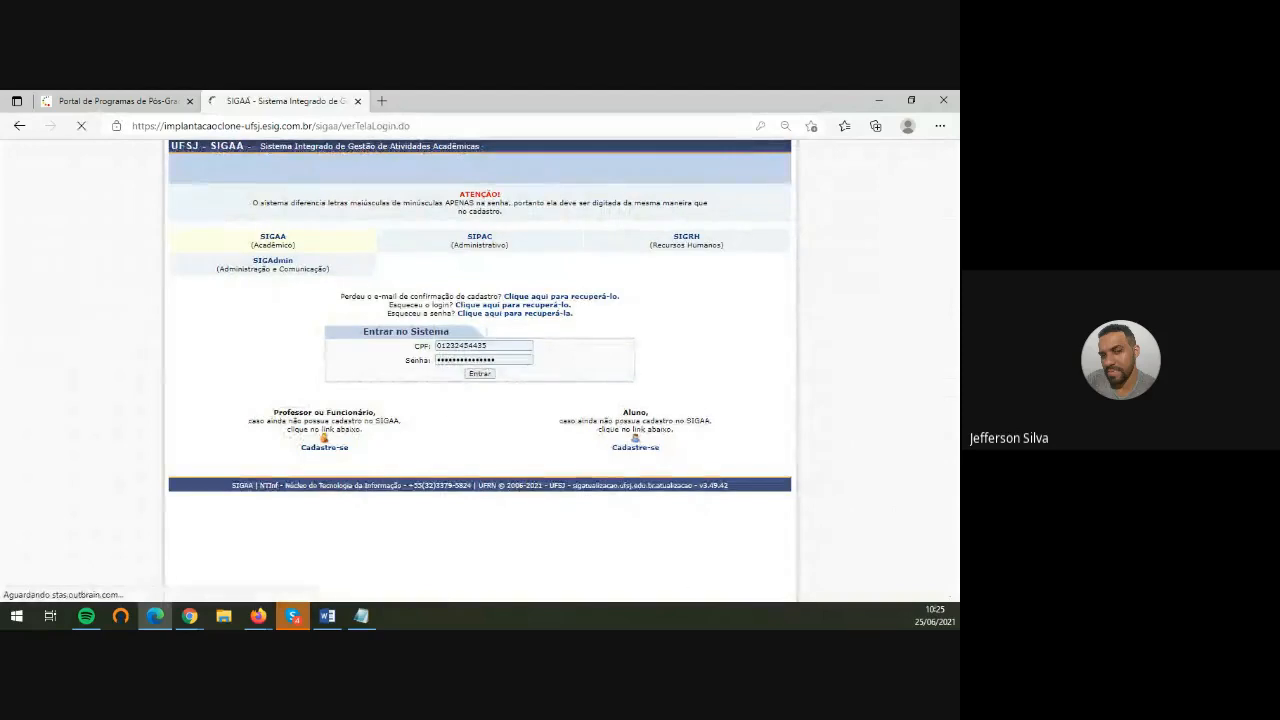
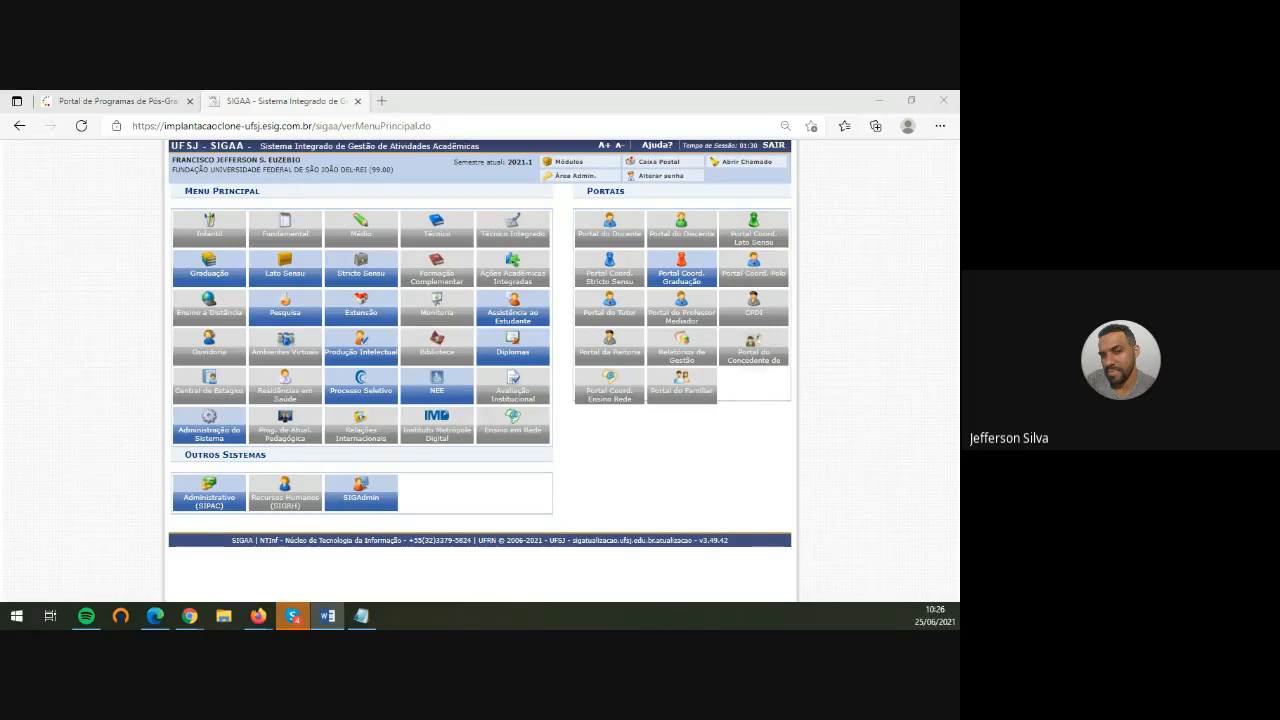
Access SIGAA as the test student through the administration area and view the news items in the Portal do Discente up to NOTÍCIA DISCENTES 002
{"action": "left_click", "coordinate": [592, 176]}
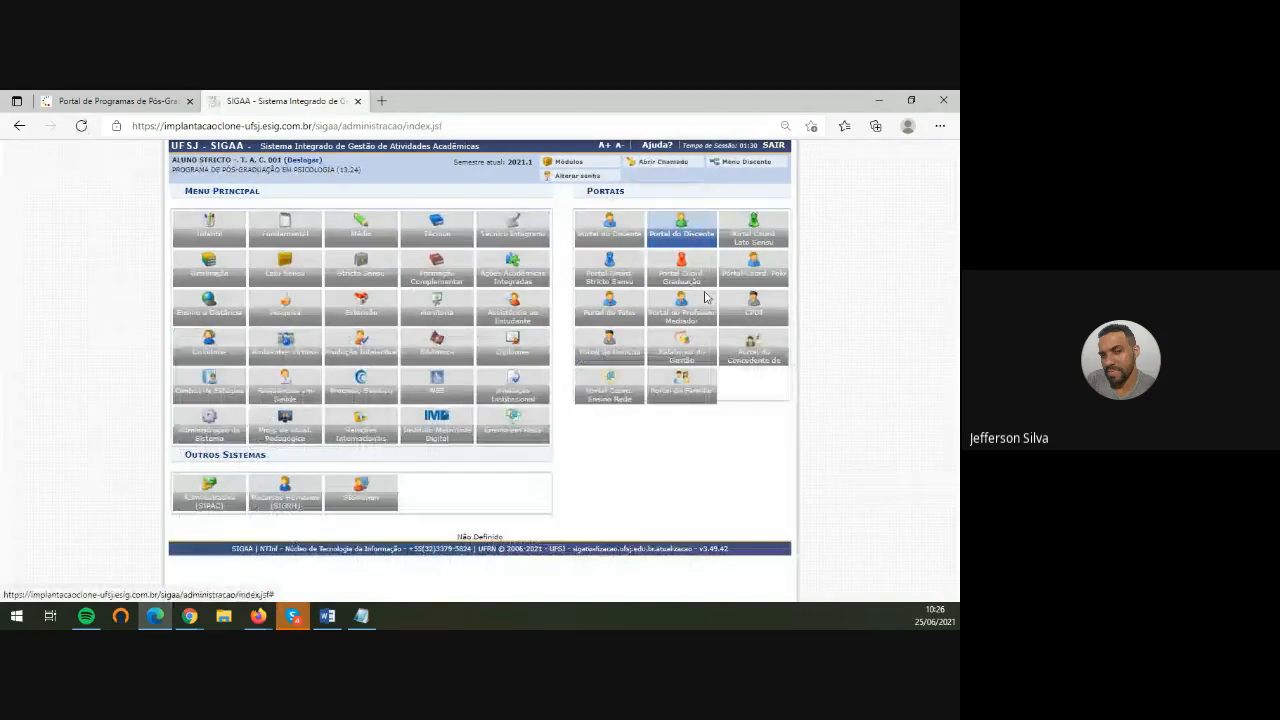
{"action": "left_click", "coordinate": [688, 242]}
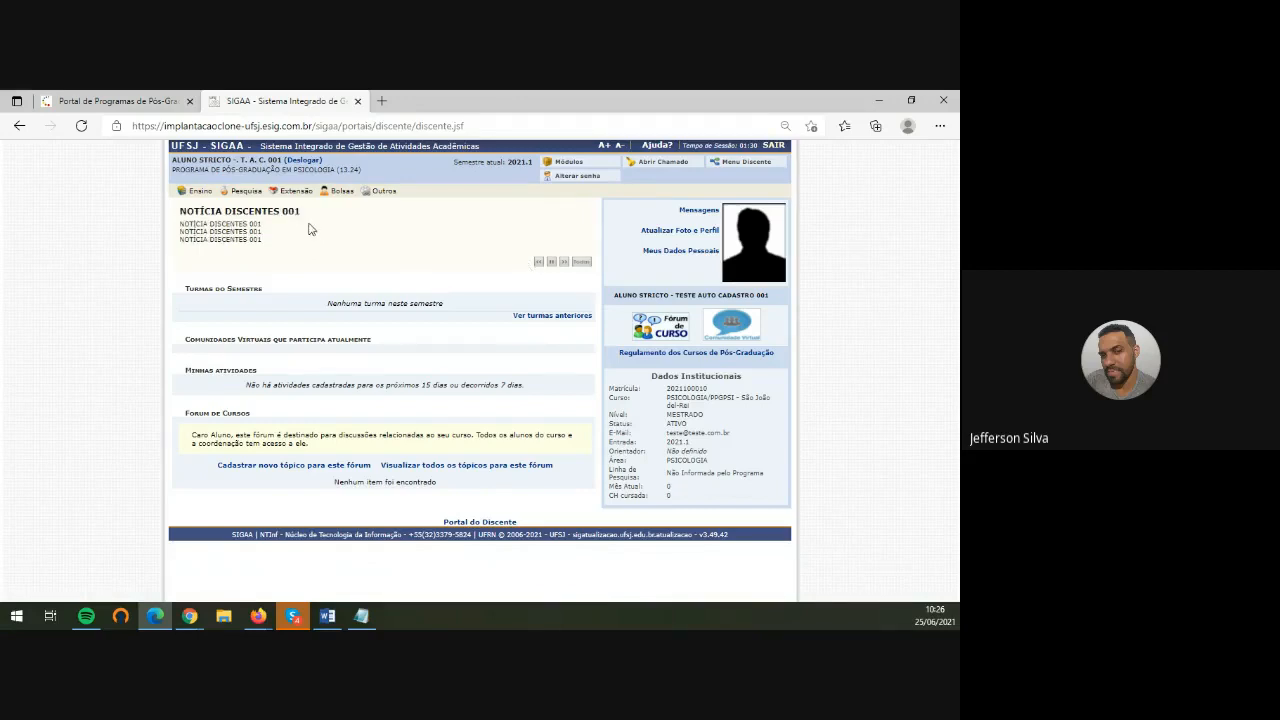
{"action": "left_click_drag", "start_coordinate": [307, 222], "coordinate": [180, 212]}
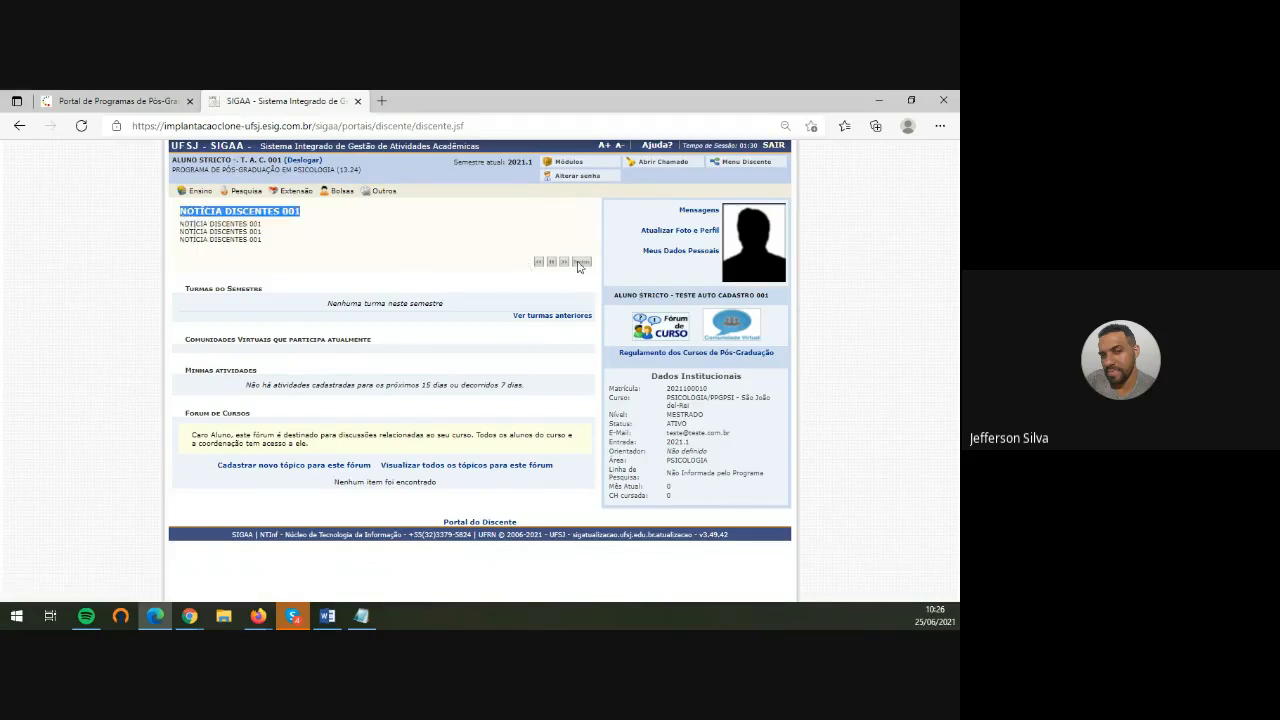
{"action": "left_click", "coordinate": [563, 263]}
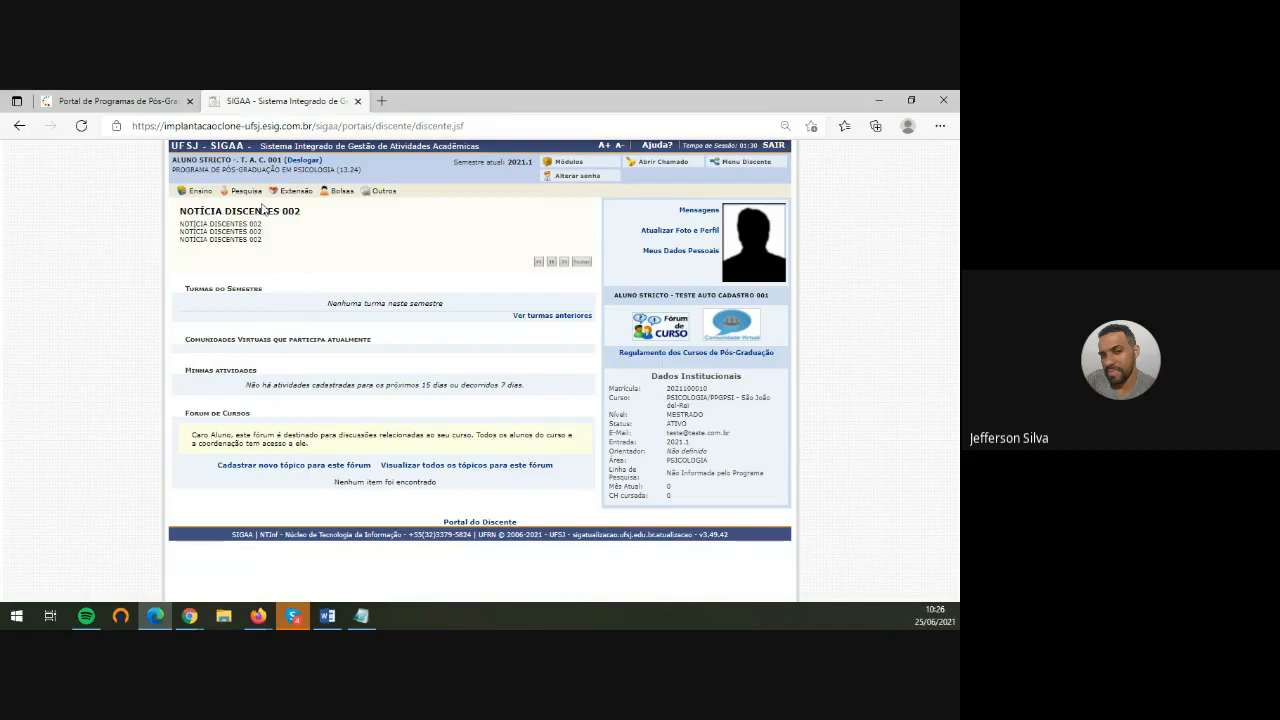
View the full text of NOTÍCIA DISCENTES 002 in the student portal, and list the Psicologia program's student portal news in Chrome
{"action": "left_click", "coordinate": [264, 211]}
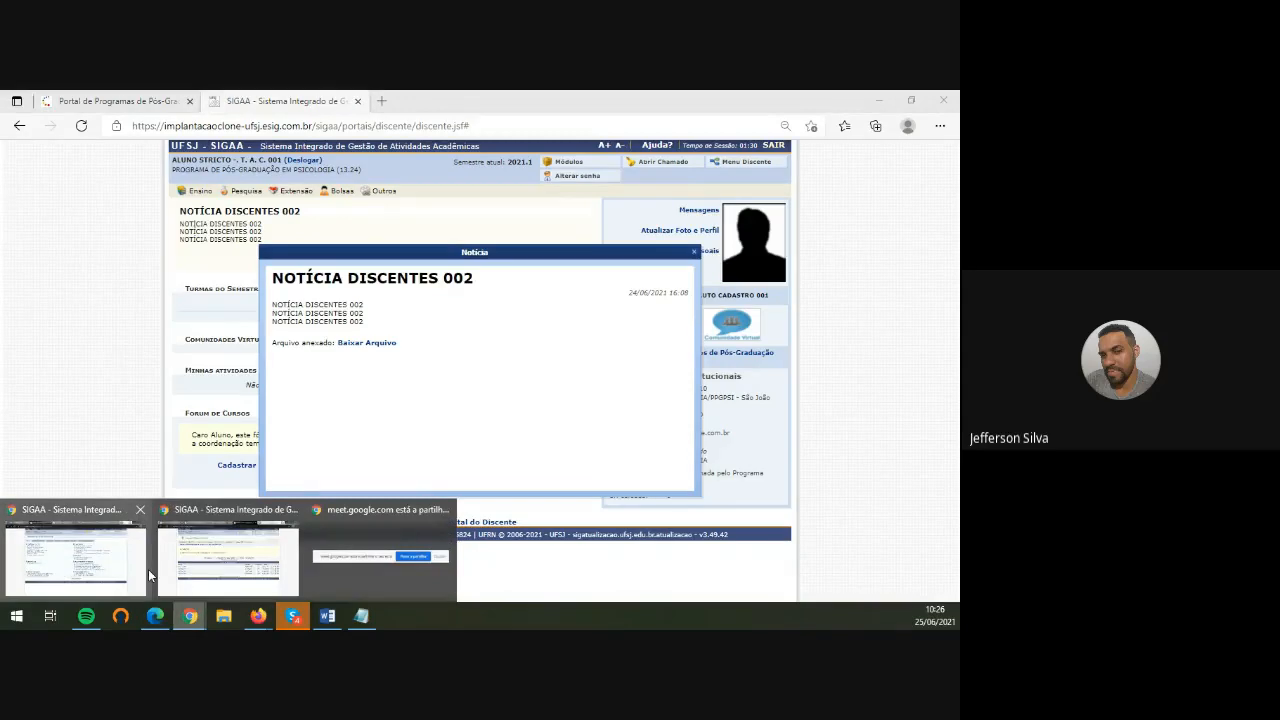
{"action": "left_click", "coordinate": [211, 570]}
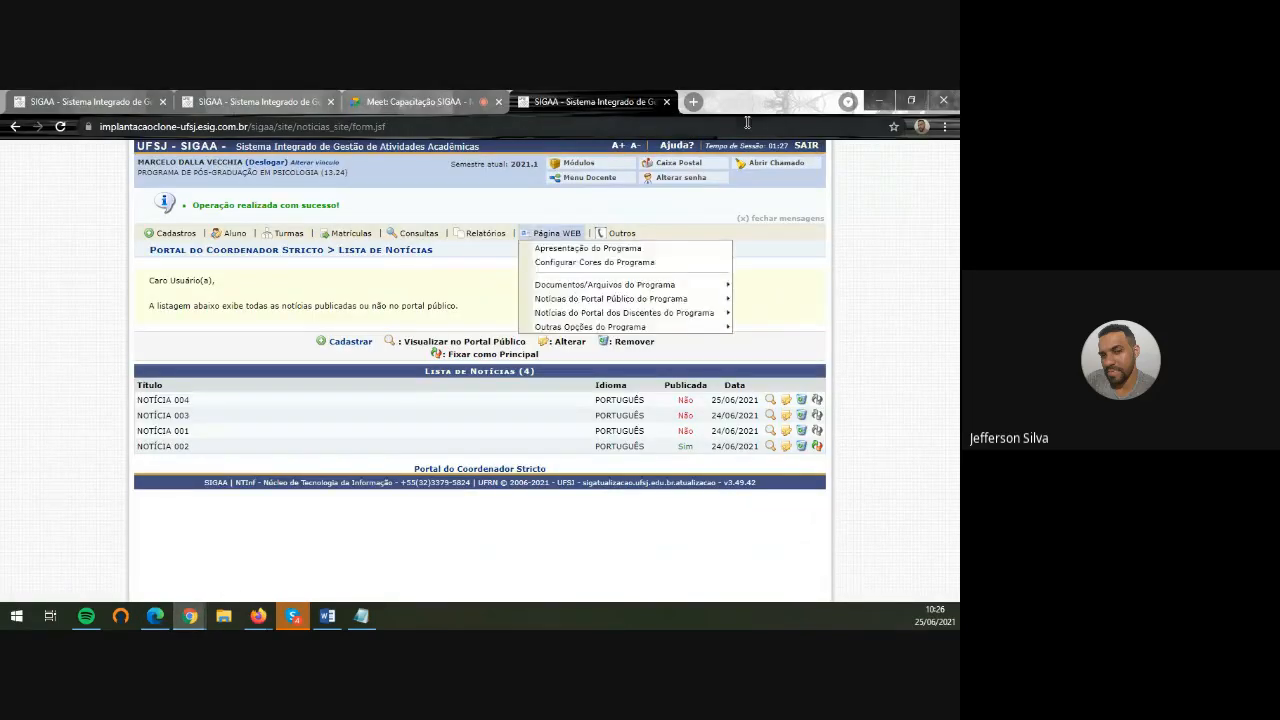
{"action": "mouse_move", "coordinate": [570, 238]}
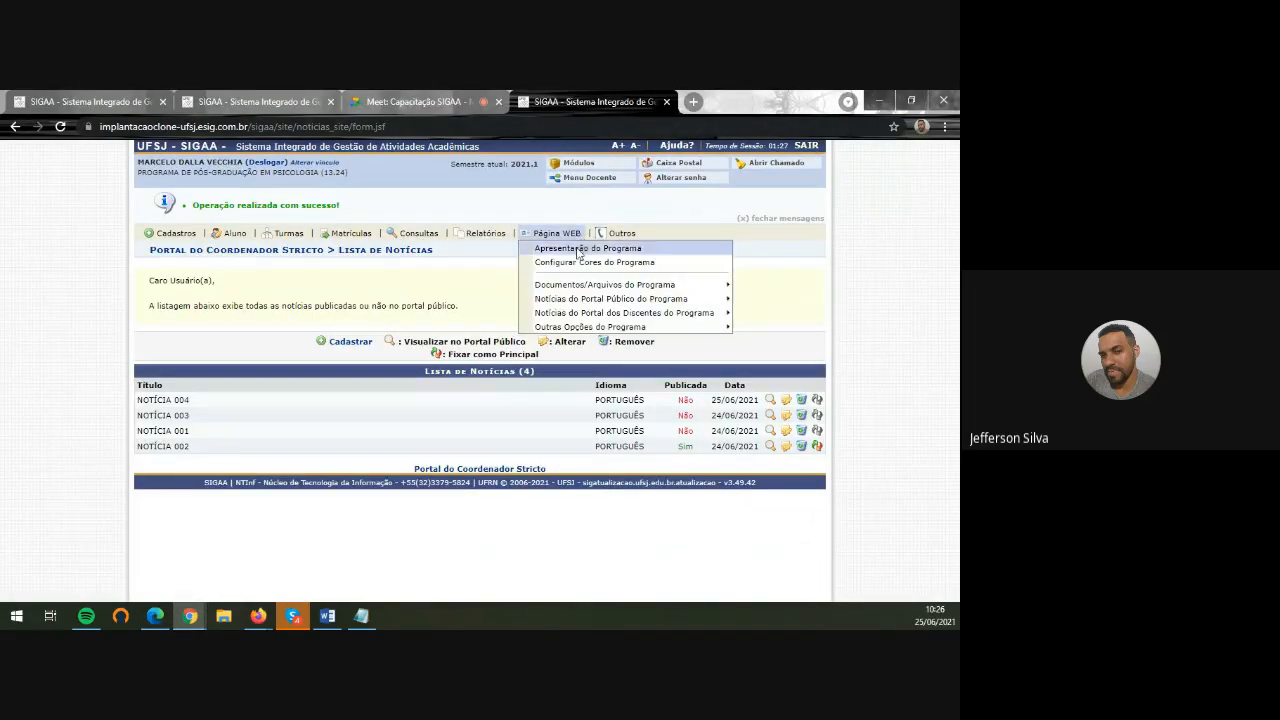
{"action": "mouse_move", "coordinate": [668, 314]}
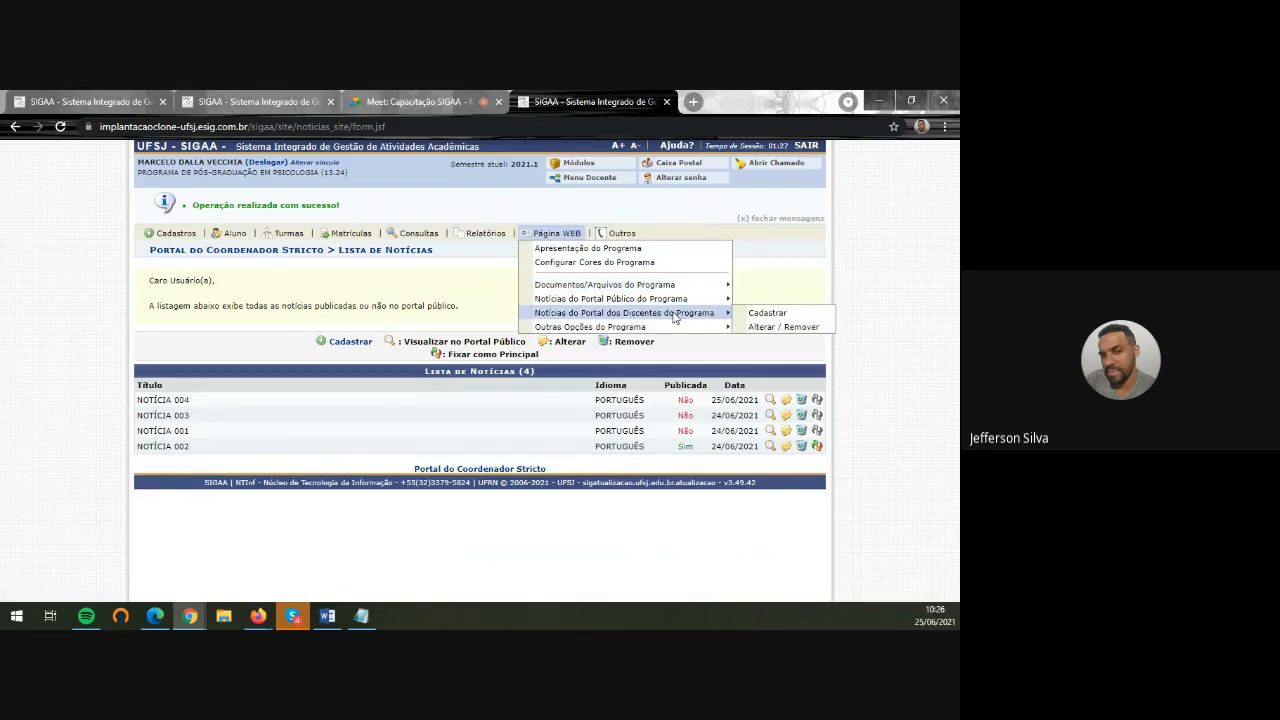
{"action": "left_click", "coordinate": [775, 326]}
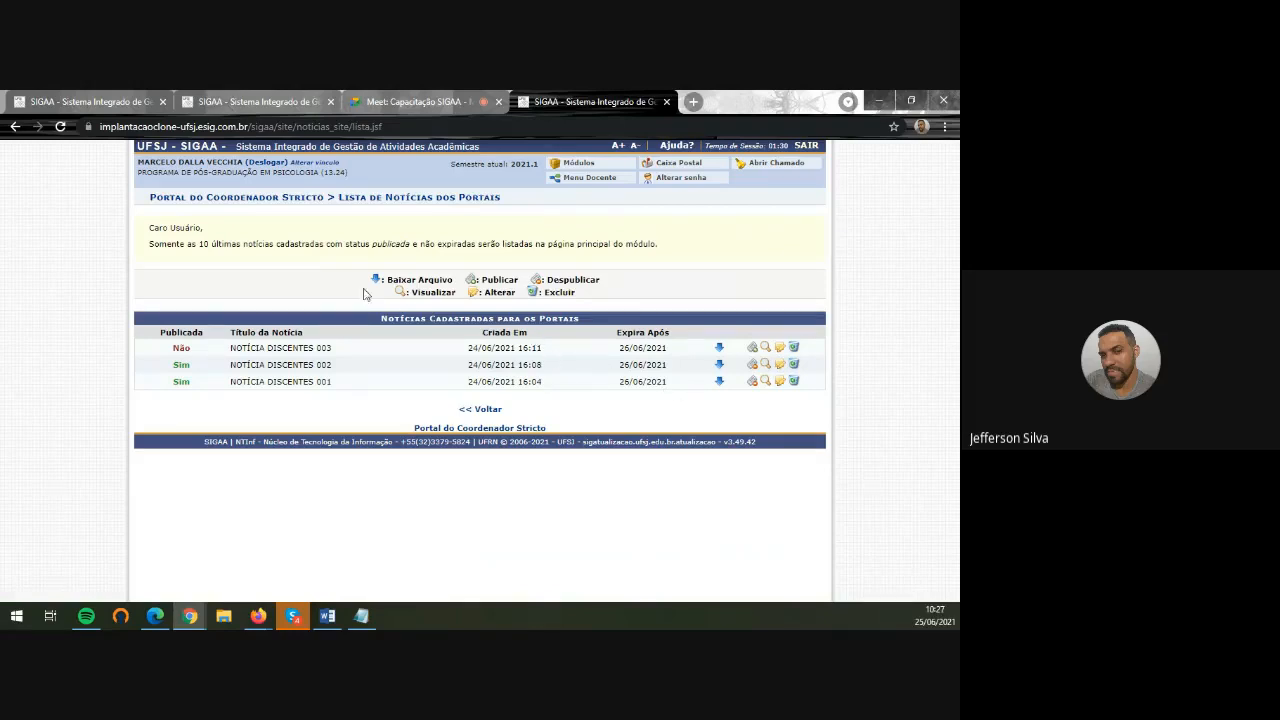
Start registering a new student portal news item from the coordinator portal and title it NOTÍCIA DISCENTES 004
{"action": "left_click", "coordinate": [246, 198]}
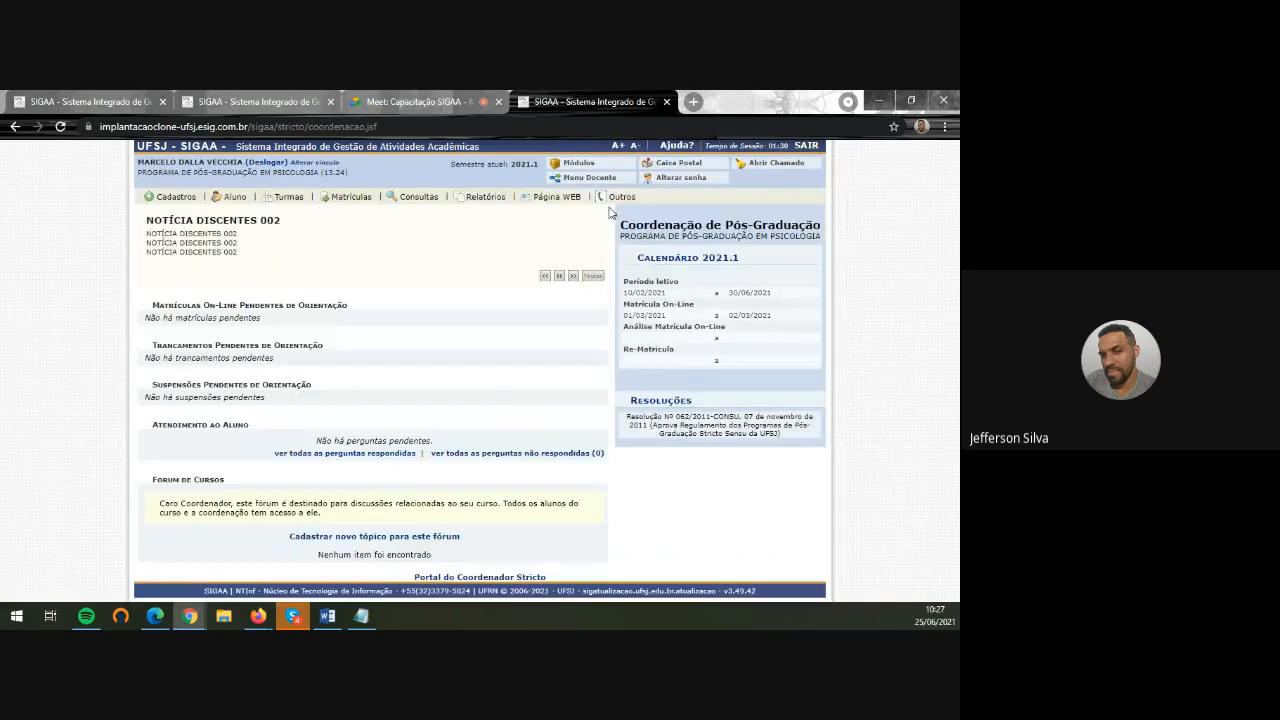
{"action": "mouse_move", "coordinate": [562, 201]}
{"action": "mouse_move", "coordinate": [660, 276]}
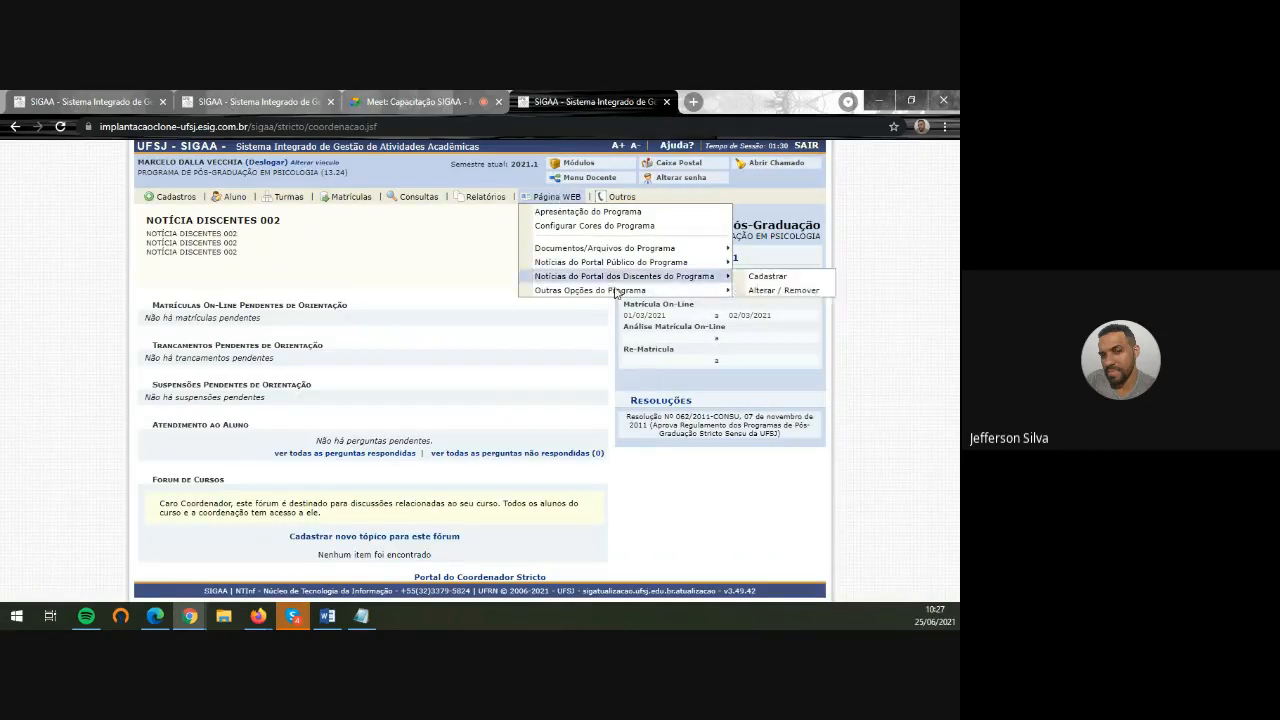
{"action": "left_click", "coordinate": [786, 278]}
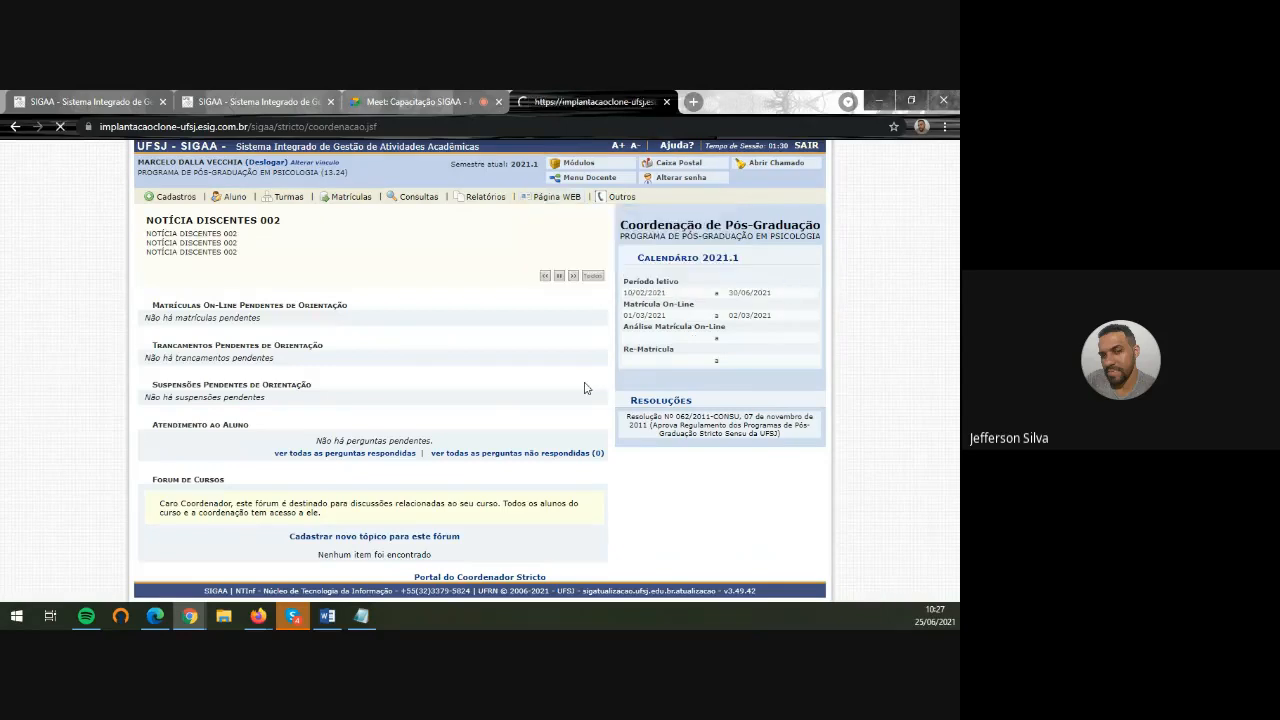
{"action": "left_click", "coordinate": [547, 321]}
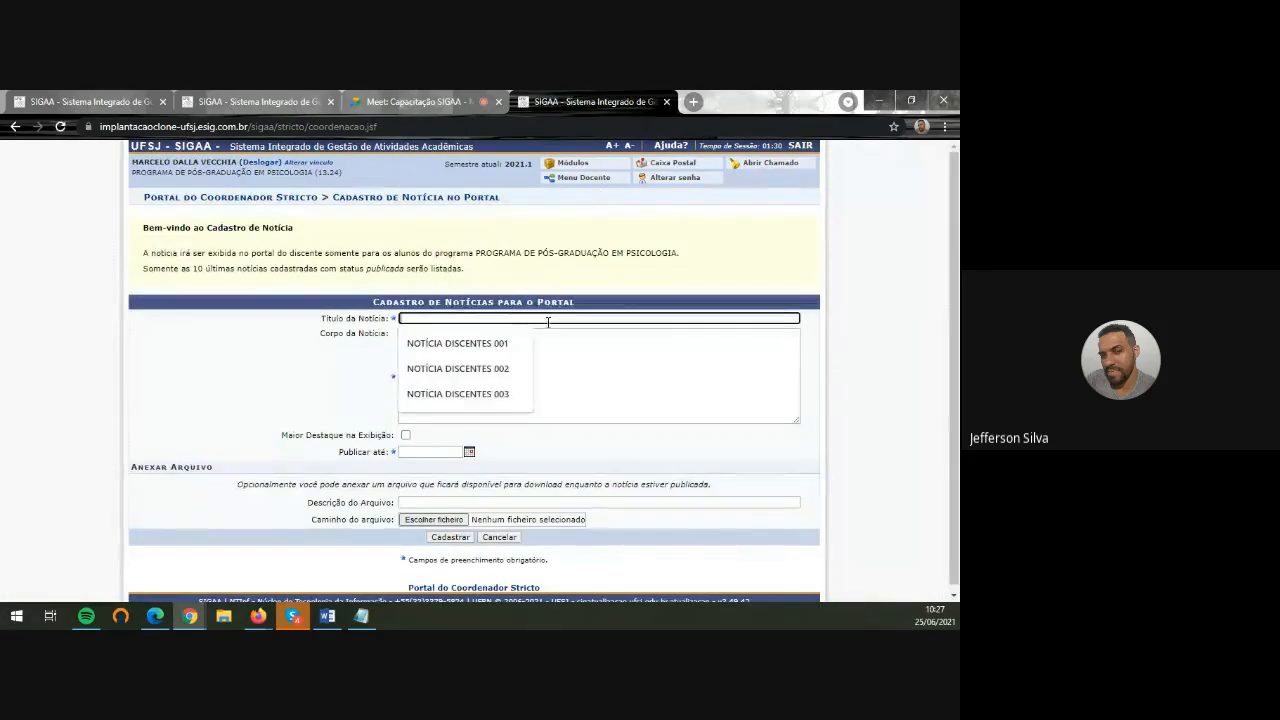
{"action": "left_click", "coordinate": [500, 398]}
{"action": "key", "text": "BackSpace"}
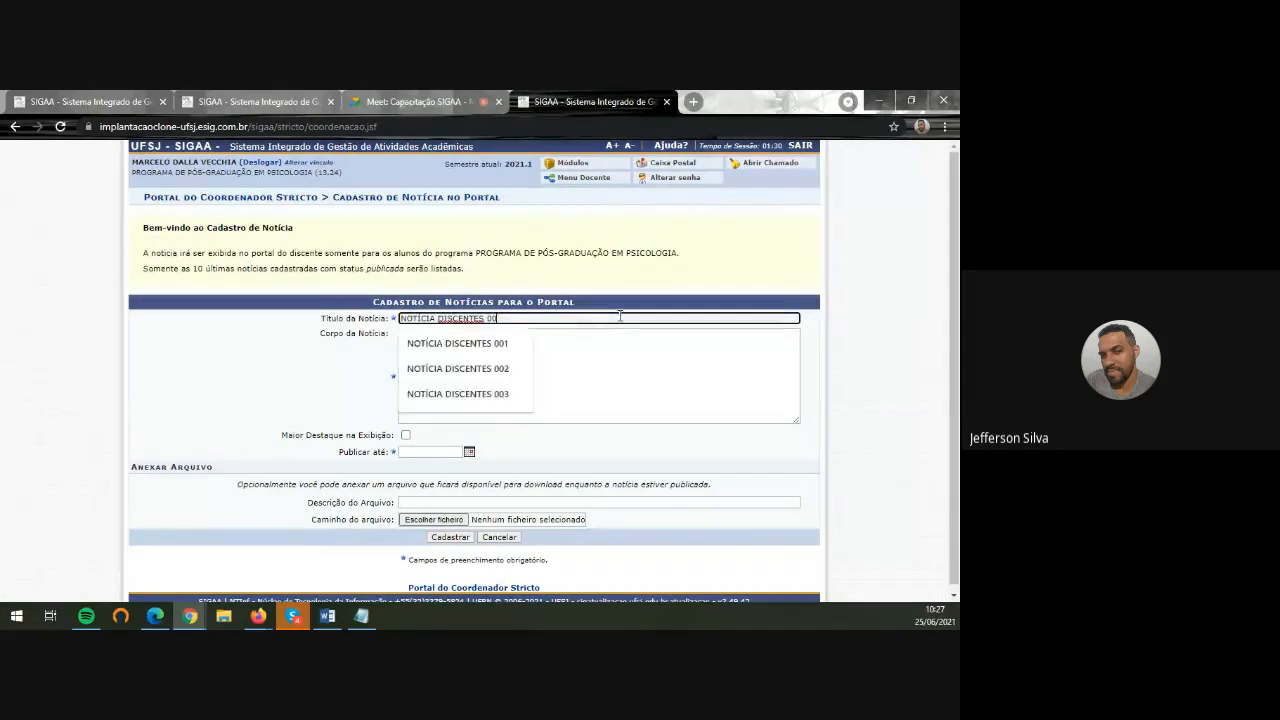
{"action": "type", "text": "4"}
Fill the body of the news with three lines reading NOTÍCIA DISCENTES 004, copied from the title
{"action": "left_click_drag", "start_coordinate": [512, 319], "coordinate": [397, 320]}
{"action": "key", "text": "ctrl+c"}
{"action": "left_click", "coordinate": [424, 342]}
{"action": "key", "text": "ctrl+v"}
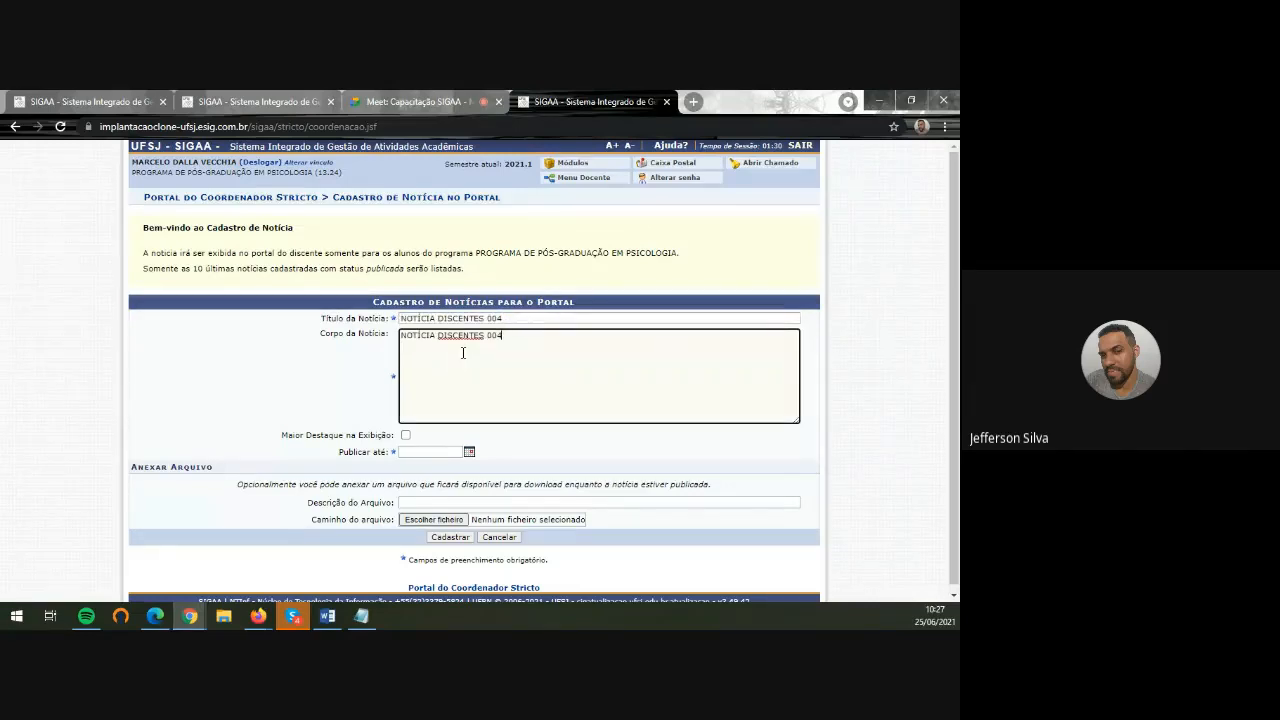
{"action": "key", "text": "Return"}
{"action": "key", "text": "ctrl+v"}
{"action": "key", "text": "ctrl+v"}
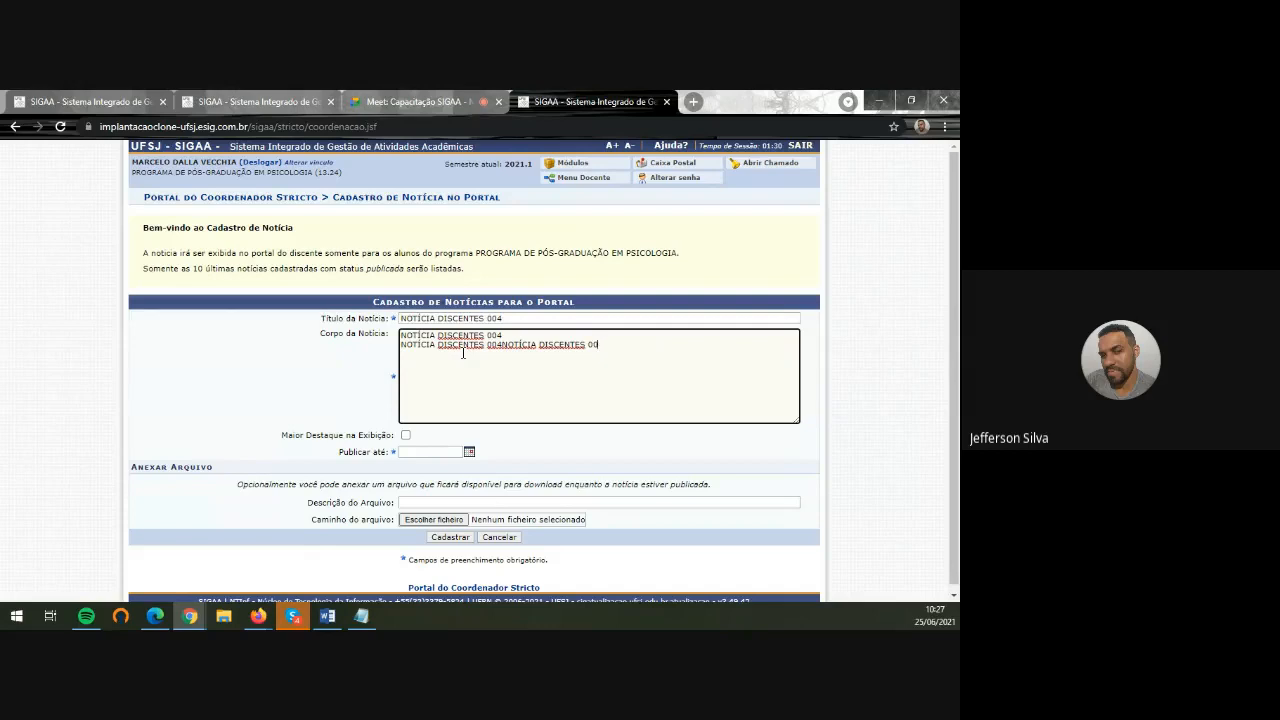
{"action": "key", "text": "BackSpace"}
{"action": "key", "text": "BackSpace"}
{"action": "key", "text": "BackSpace"}
{"action": "key", "text": "BackSpace"}
{"action": "key", "text": "BackSpace"}
{"action": "key", "text": "BackSpace"}
{"action": "key", "text": "BackSpace"}
{"action": "key", "text": "BackSpace"}
{"action": "key", "text": "BackSpace"}
{"action": "key", "text": "BackSpace"}
{"action": "key", "text": "BackSpace"}
{"action": "key", "text": "BackSpace"}
{"action": "key", "text": "BackSpace"}
{"action": "key", "text": "BackSpace"}
{"action": "key", "text": "BackSpace"}
{"action": "key", "text": "Return"}
{"action": "key", "text": "ctrl+v"}
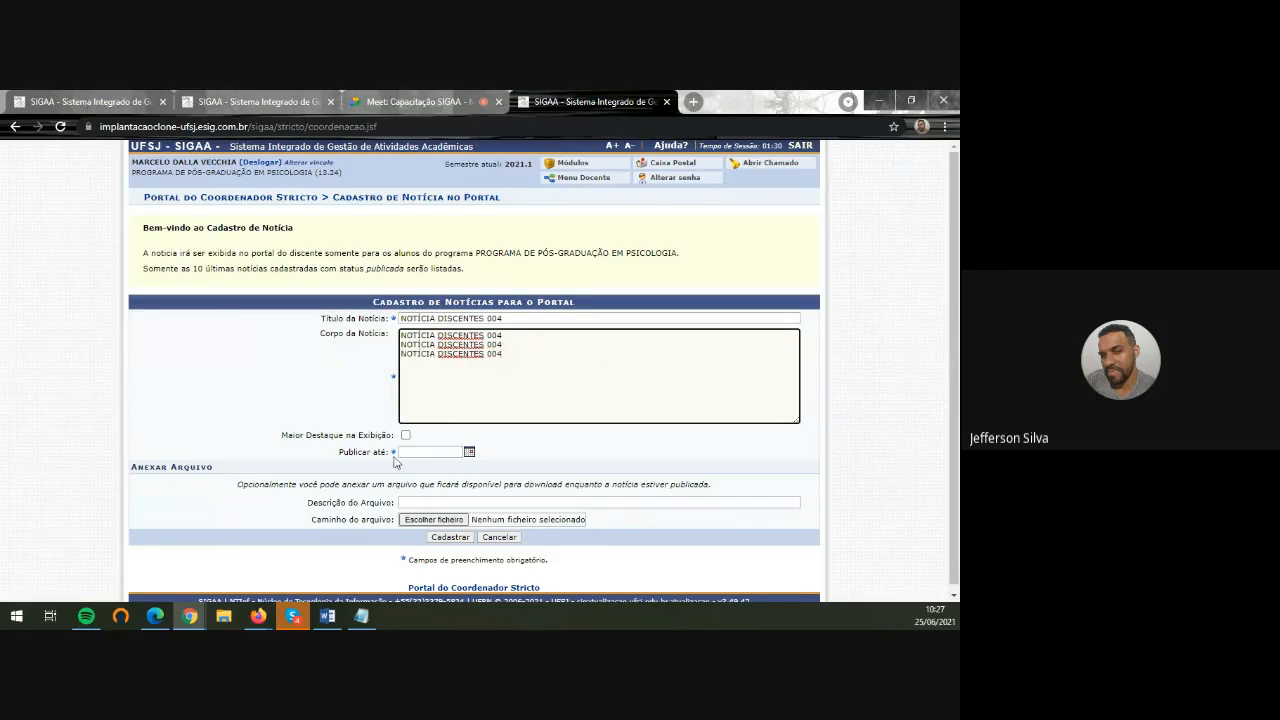
Enable Maior Destaque na Exibição for the news and set its Publicar até date to 26/06/2021
{"action": "left_click_drag", "start_coordinate": [278, 435], "coordinate": [390, 432]}
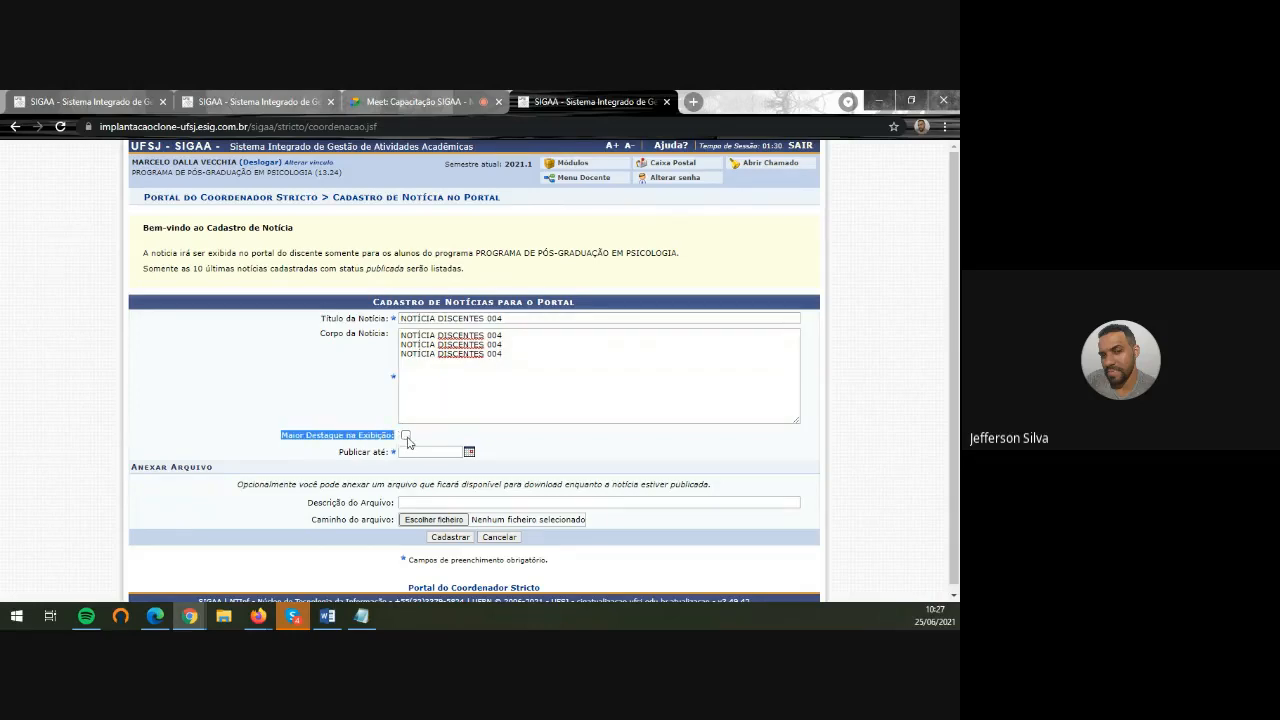
{"action": "left_click", "coordinate": [405, 436]}
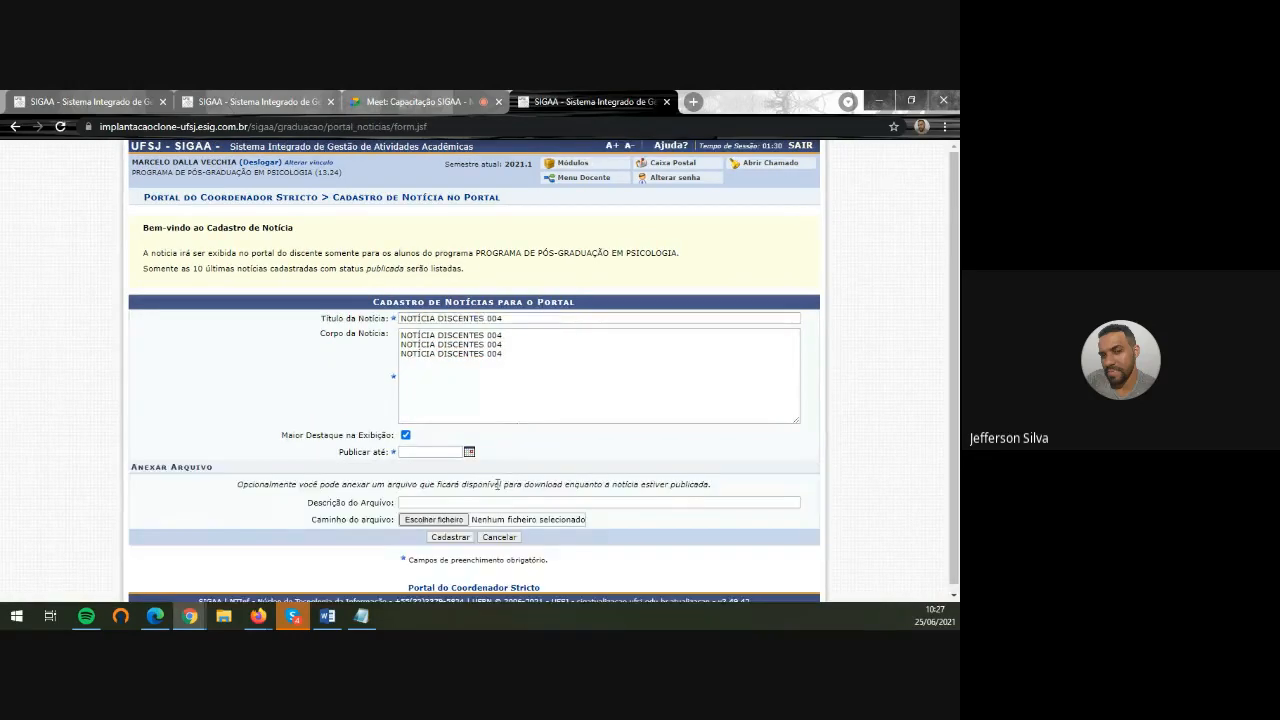
{"action": "left_click", "coordinate": [440, 445]}
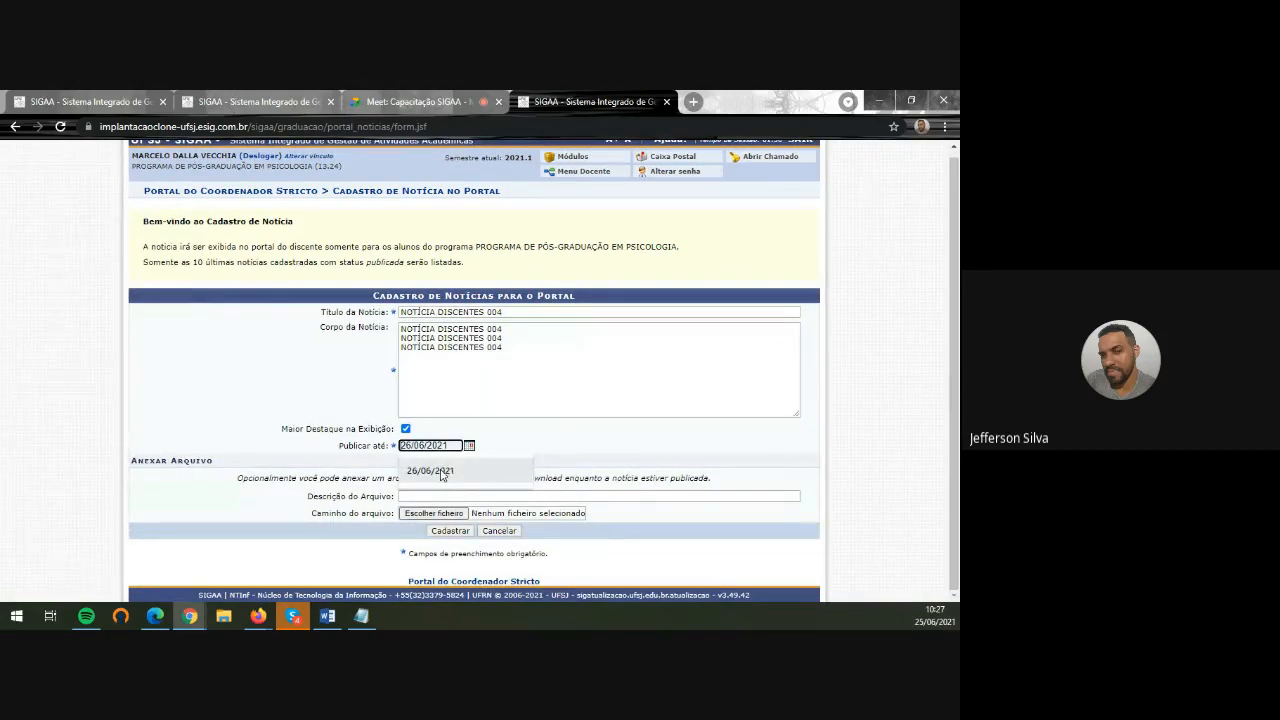
{"action": "left_click", "coordinate": [441, 472]}
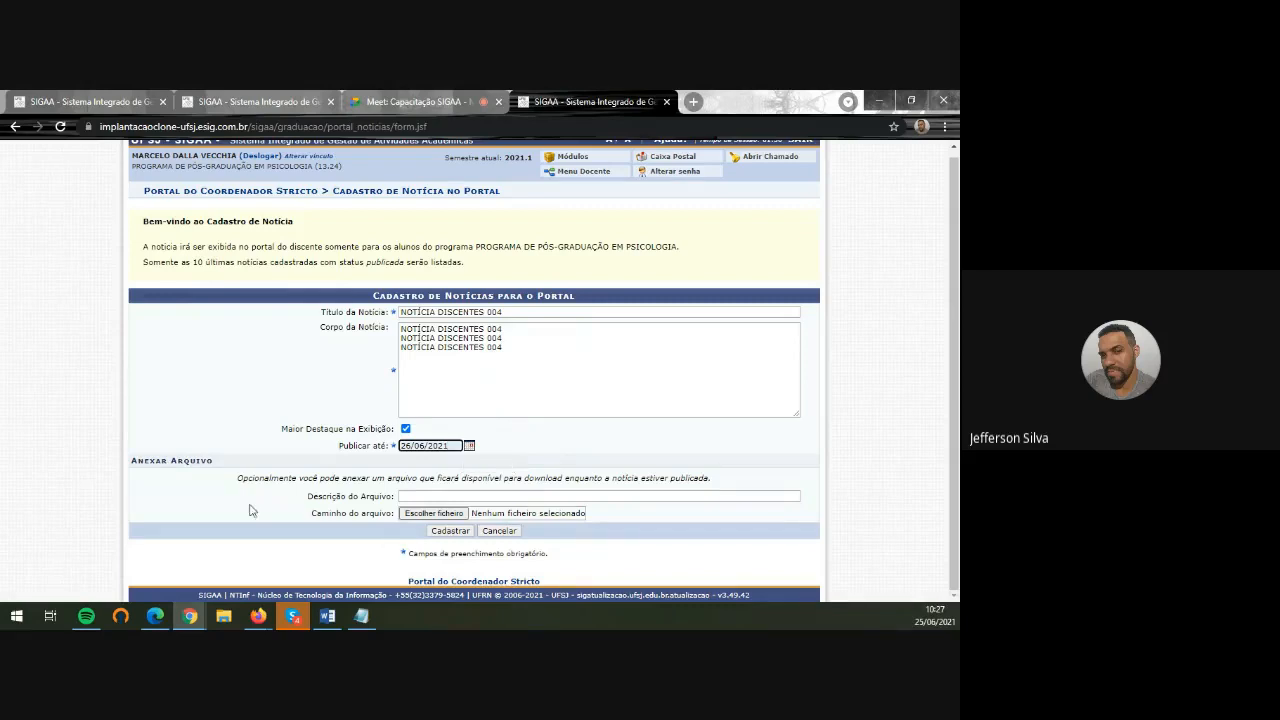
Attach DOC TESTE 1.pdf with the description ARQUIVO 004 and register the news item
{"action": "left_click", "coordinate": [485, 497]}
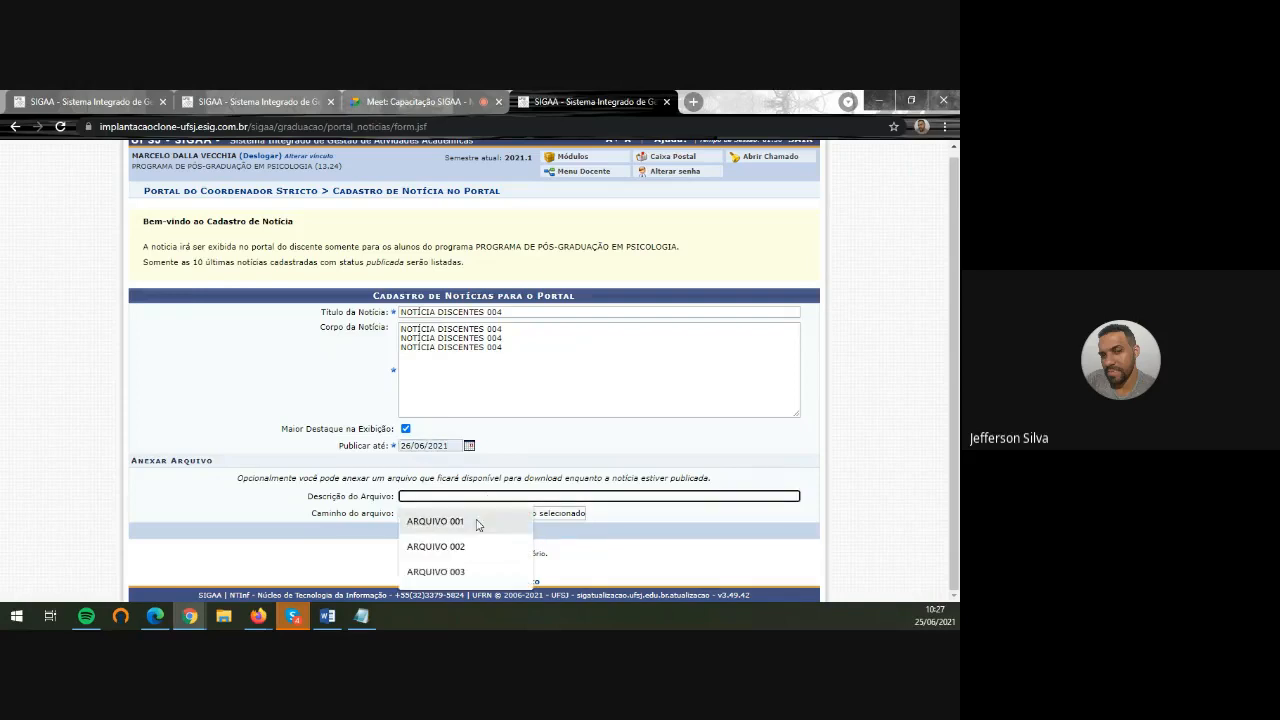
{"action": "left_click", "coordinate": [437, 571]}
{"action": "key", "text": "BackSpace"}
{"action": "type", "text": "4"}
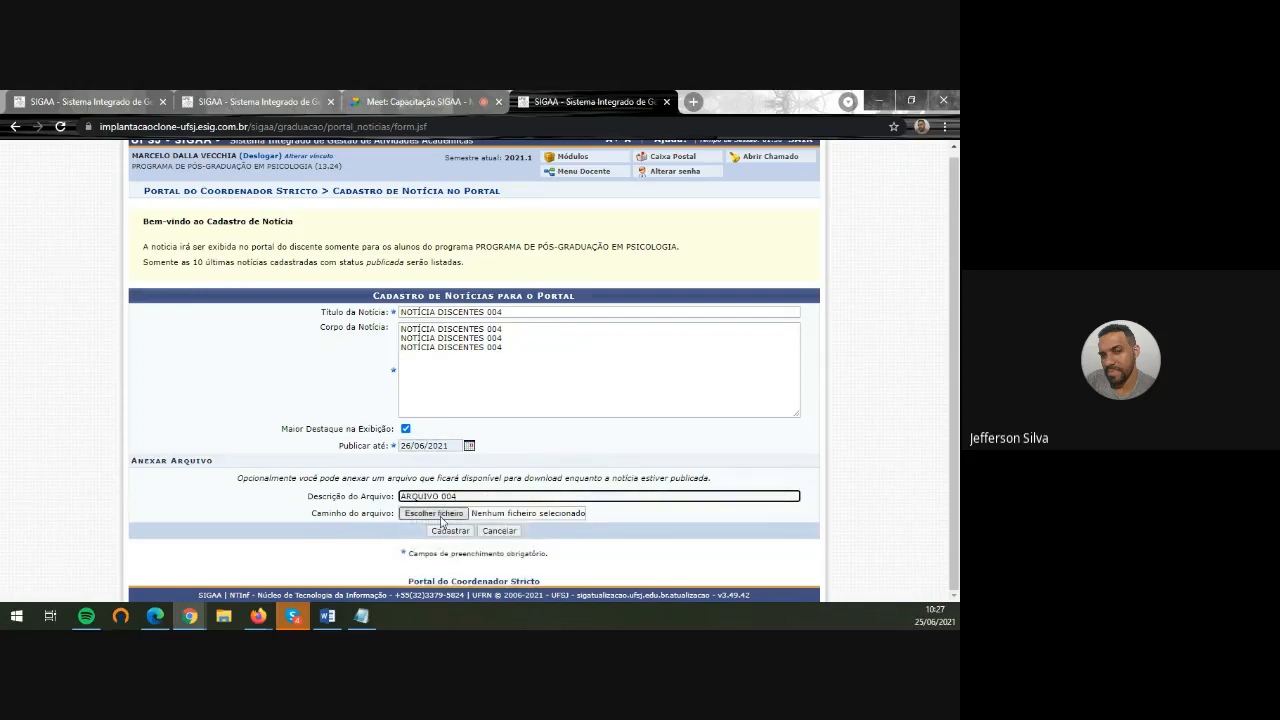
{"action": "left_click", "coordinate": [549, 510]}
{"action": "double_click", "coordinate": [174, 356]}
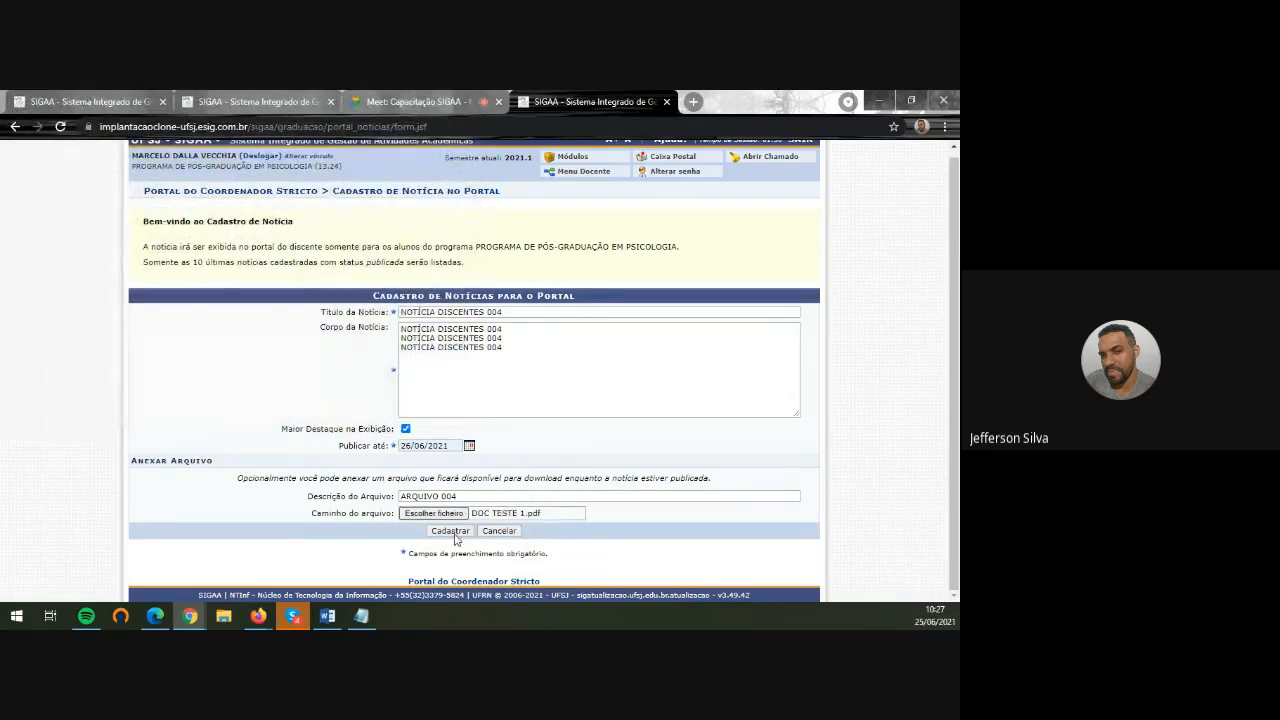
{"action": "left_click", "coordinate": [452, 534]}
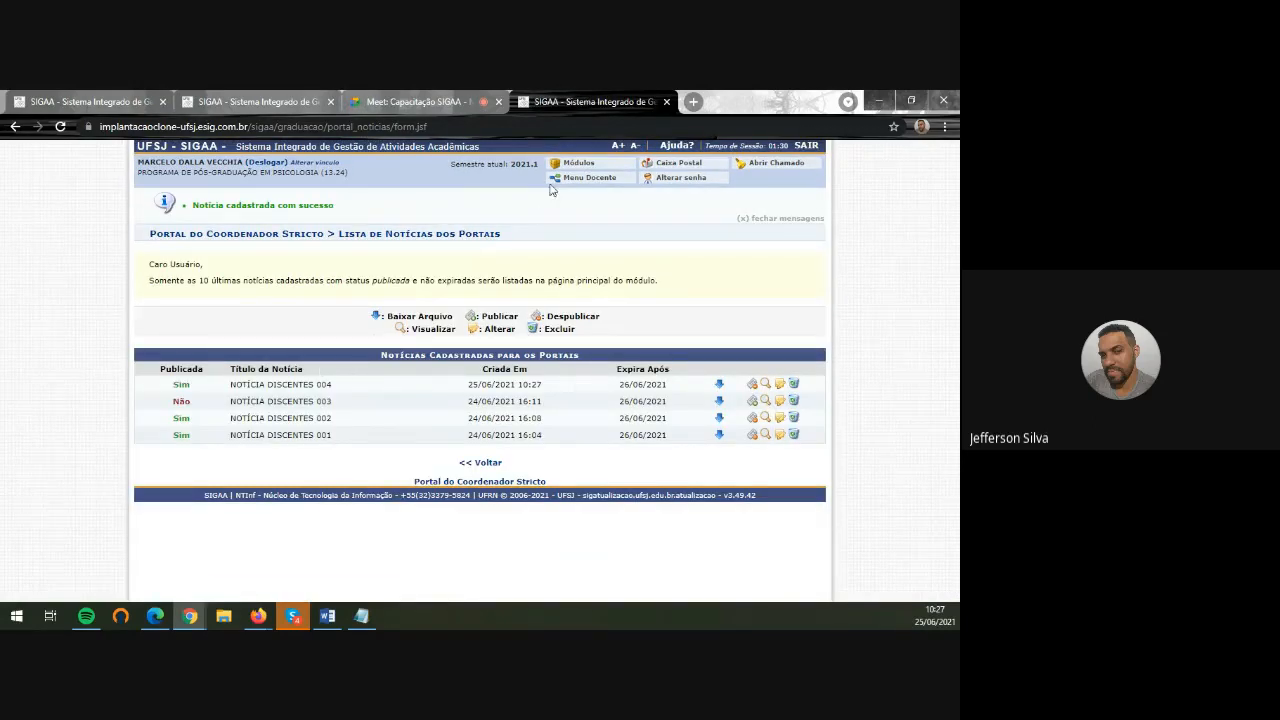
Return to the coordinator portal's main page and check how NOTÍCIA DISCENTES 004 is displayed in the news area
{"action": "left_click", "coordinate": [223, 235]}
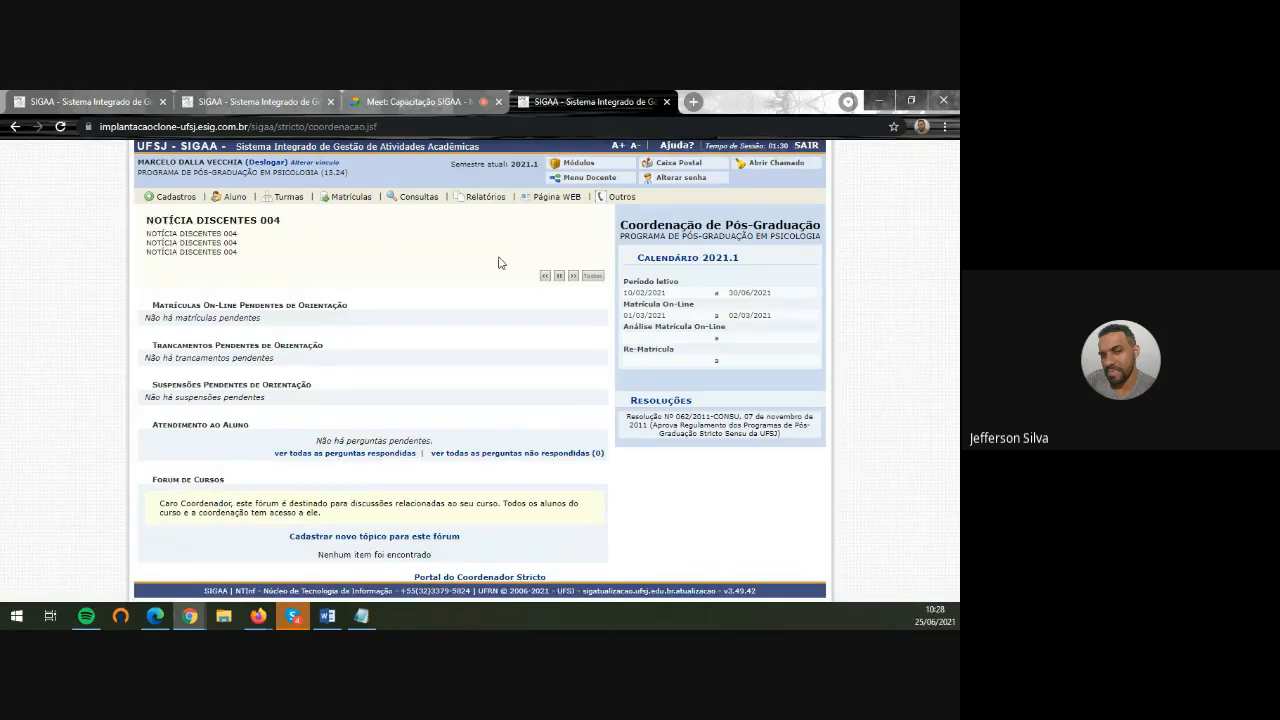
{"action": "left_click_drag", "start_coordinate": [256, 261], "coordinate": [138, 222]}
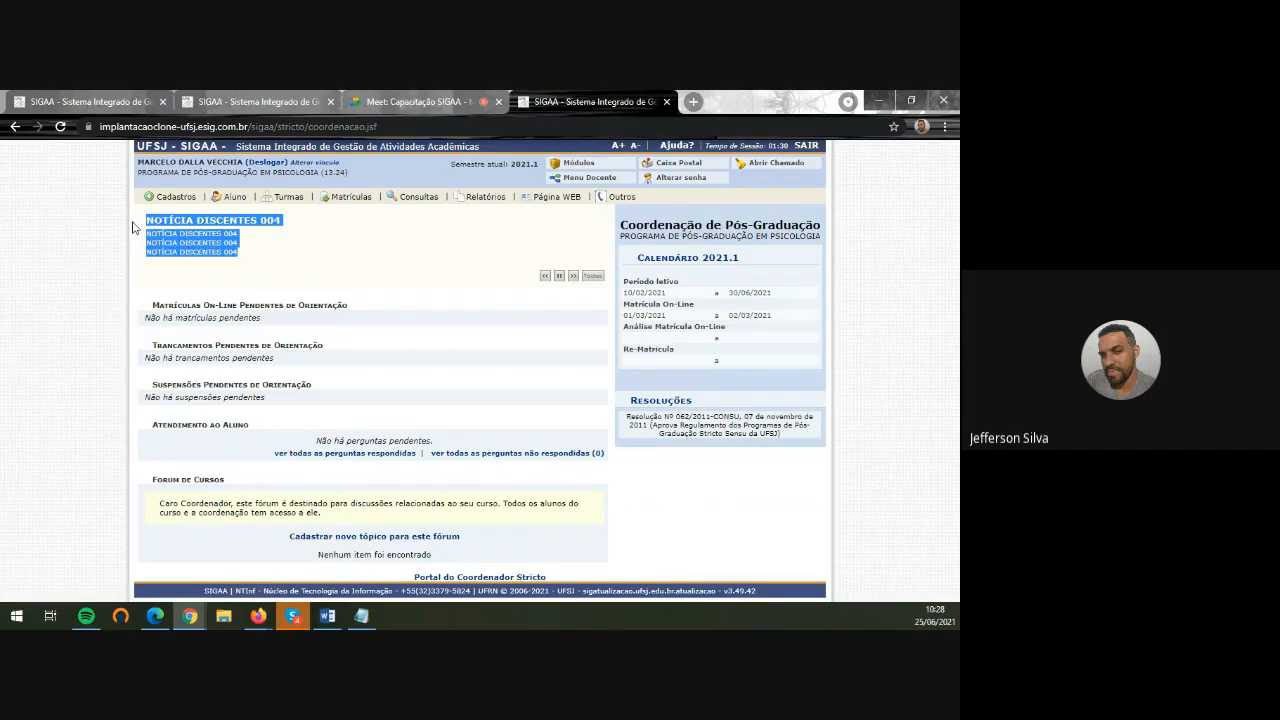
{"action": "left_click", "coordinate": [395, 262]}
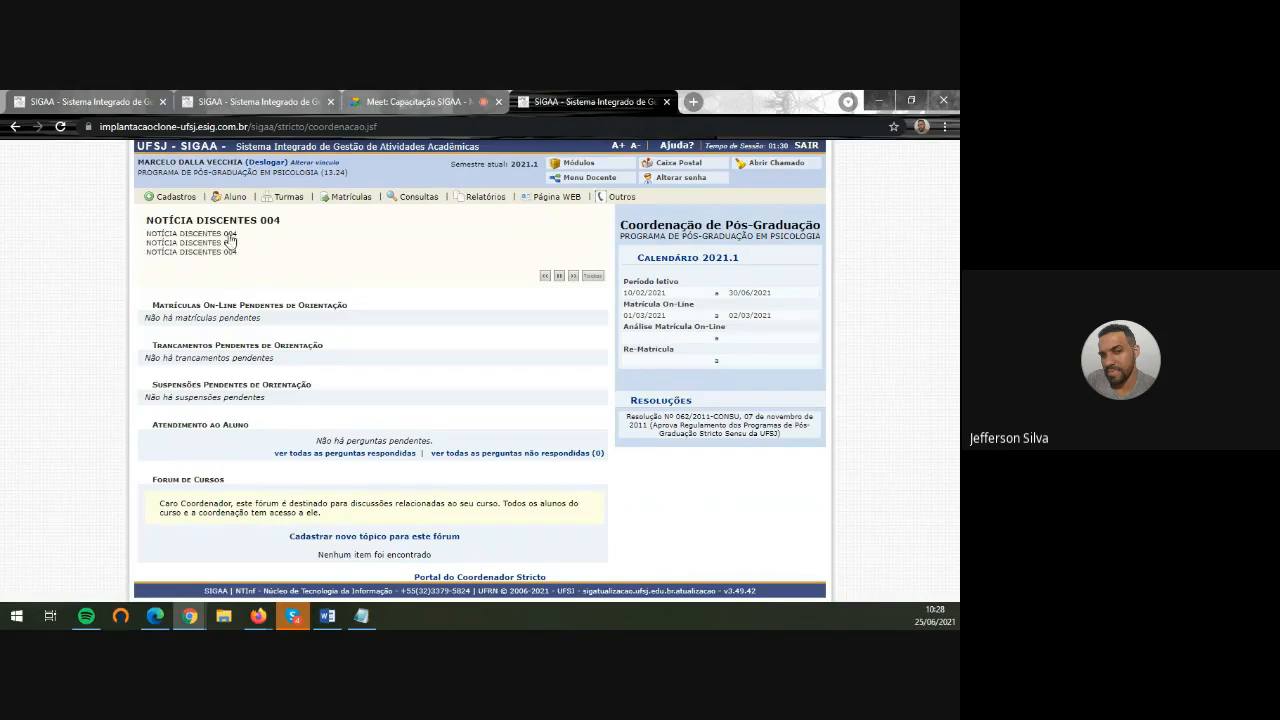
{"action": "left_click_drag", "start_coordinate": [245, 251], "coordinate": [195, 296]}
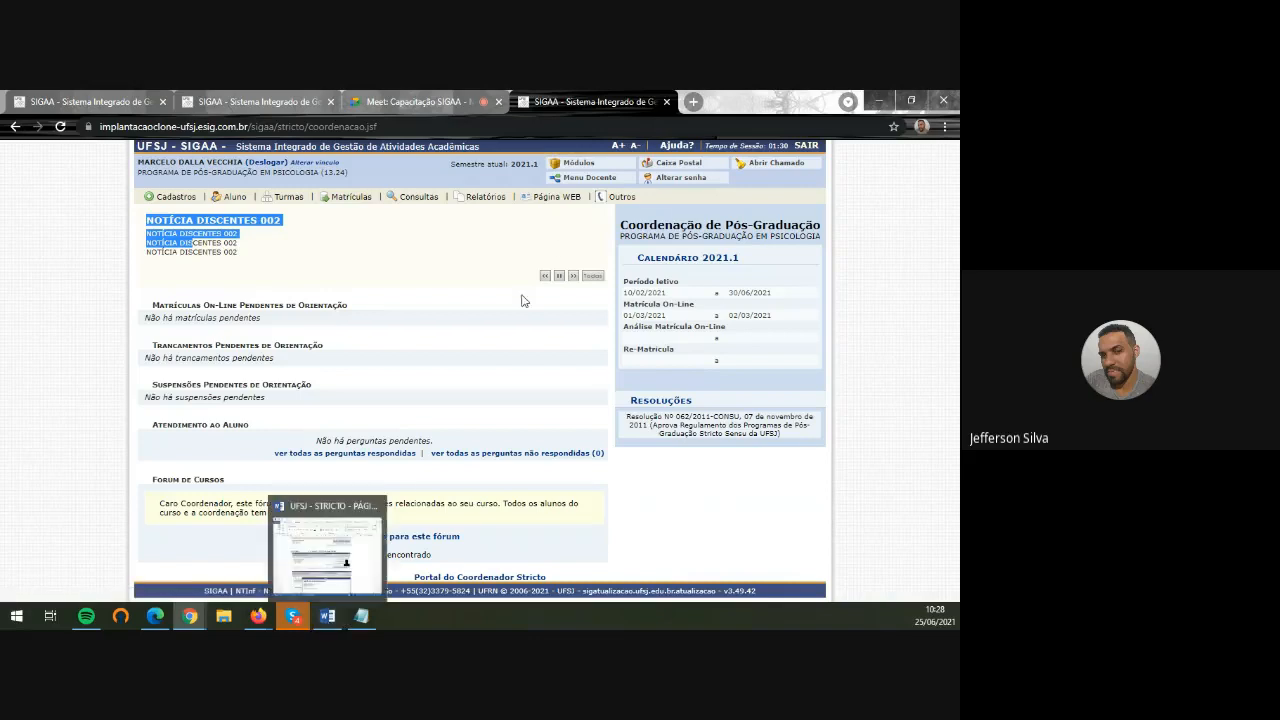
{"action": "mouse_move", "coordinate": [556, 195]}
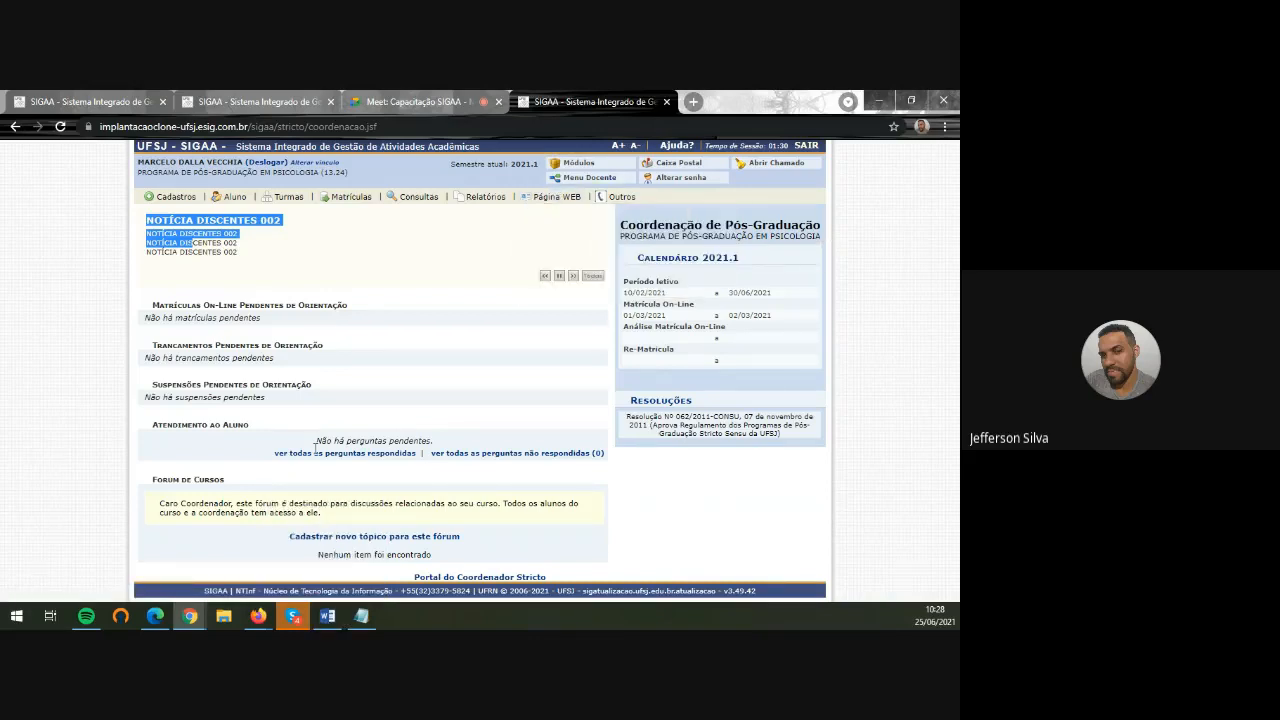
{"action": "left_click", "coordinate": [445, 243]}
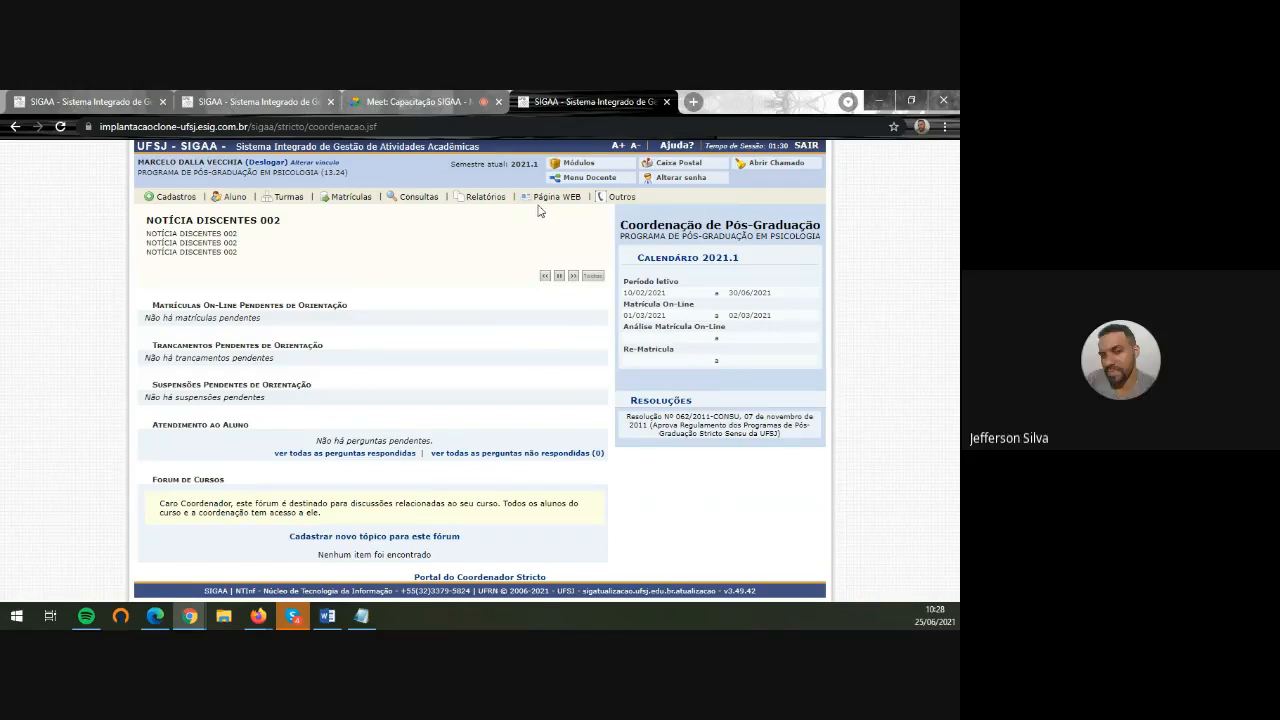
Review the program's web page options and open the Psicologia program's public portal news list for alteration or removal
{"action": "mouse_move", "coordinate": [556, 197]}
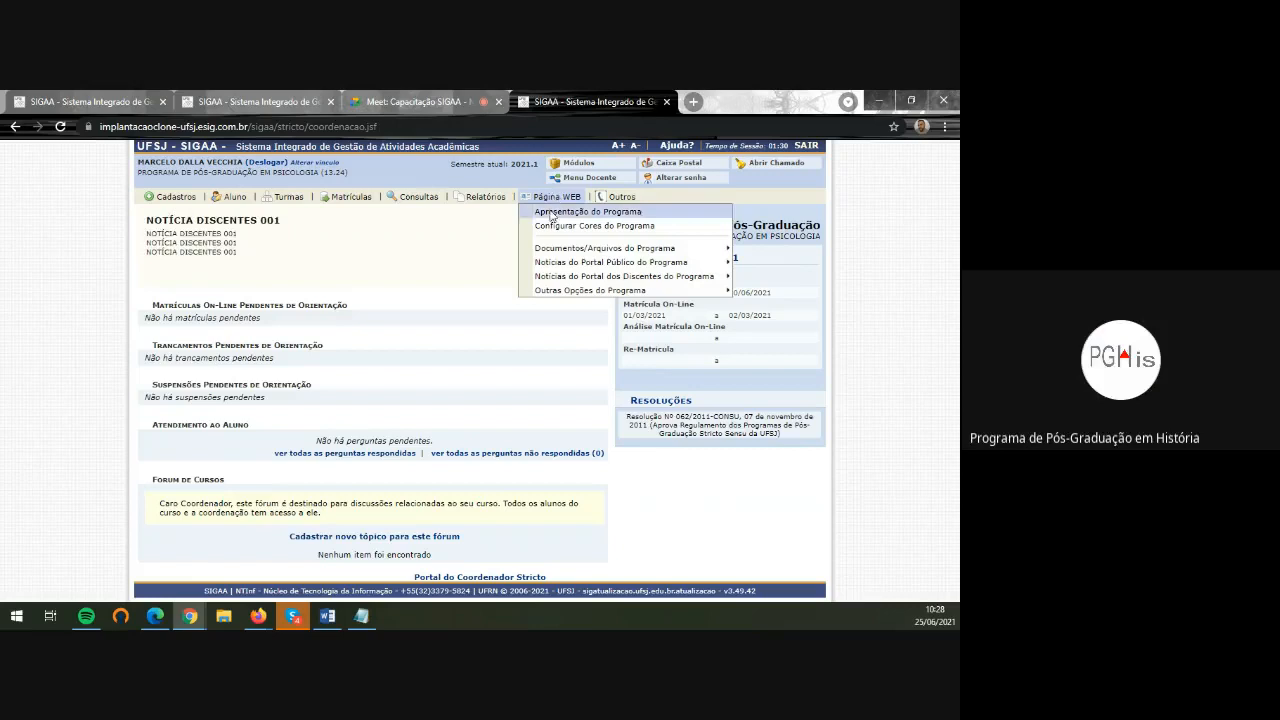
{"action": "mouse_move", "coordinate": [646, 266]}
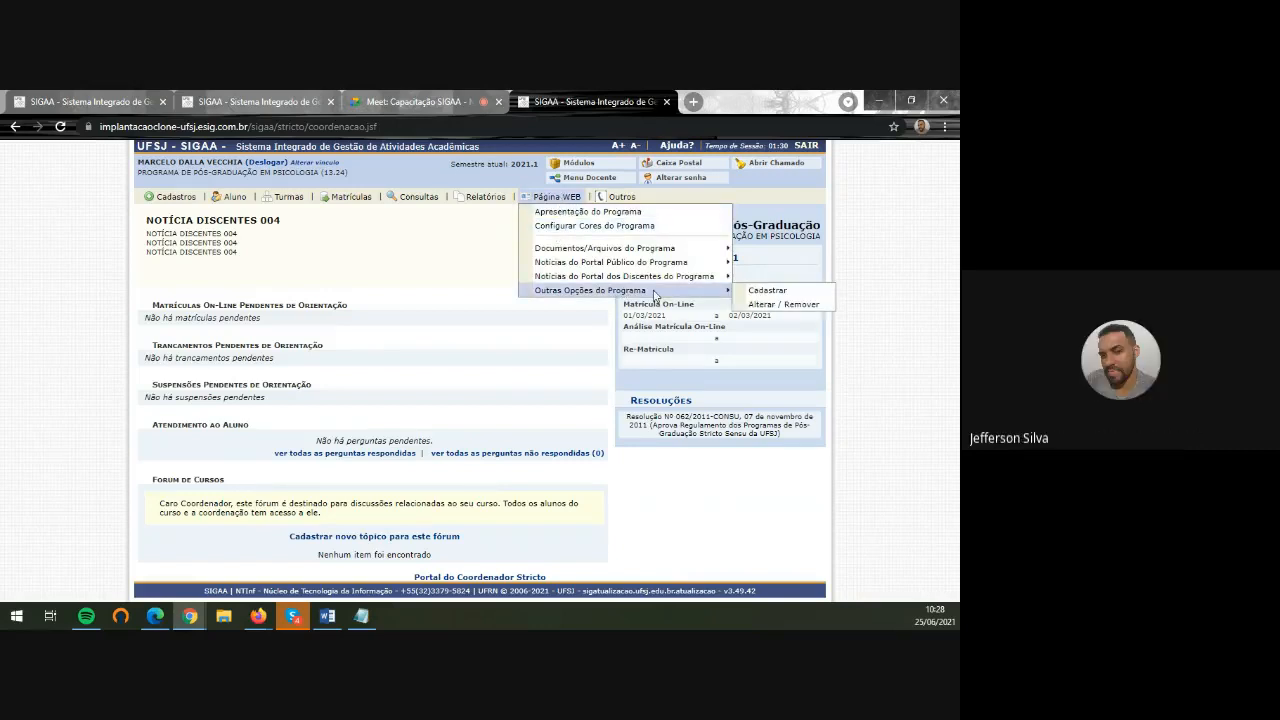
{"action": "mouse_move", "coordinate": [608, 261]}
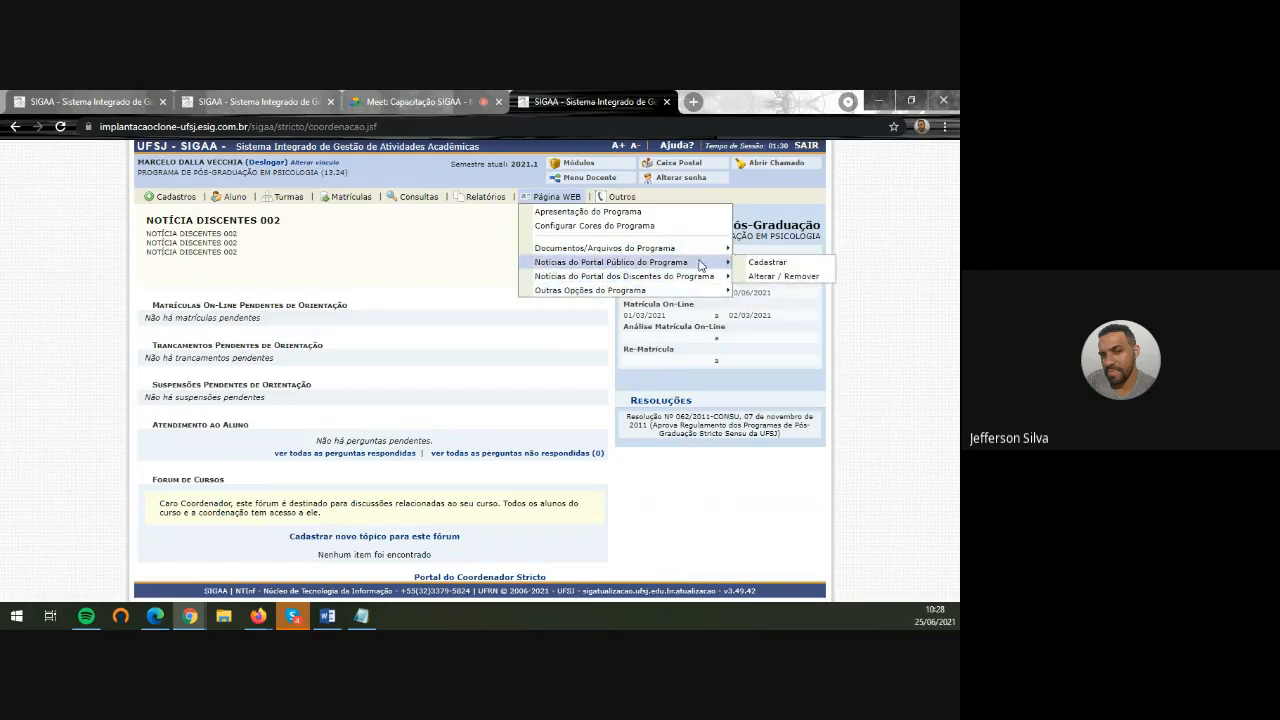
{"action": "left_click", "coordinate": [783, 277]}
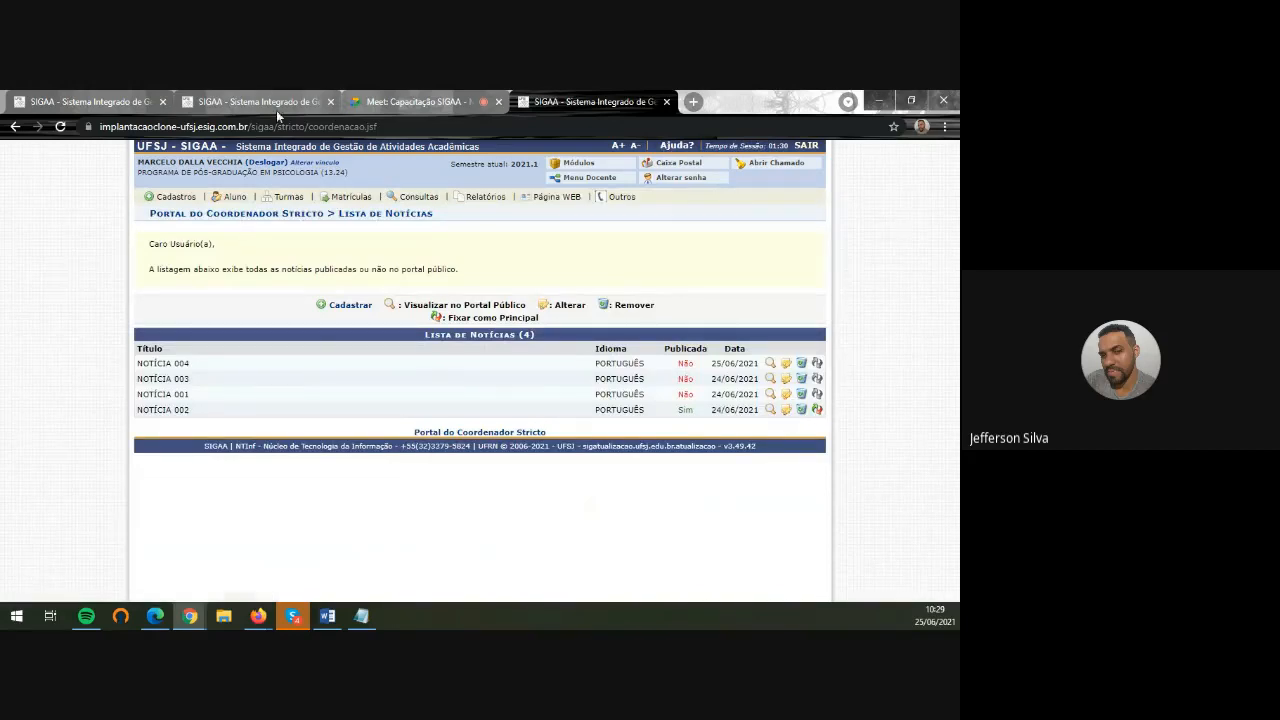
In the História program's news list, set the Portuguese defense committee news dated 07/06/2021 to Publicar: Não and save the alteration
{"action": "left_click", "coordinate": [248, 102]}
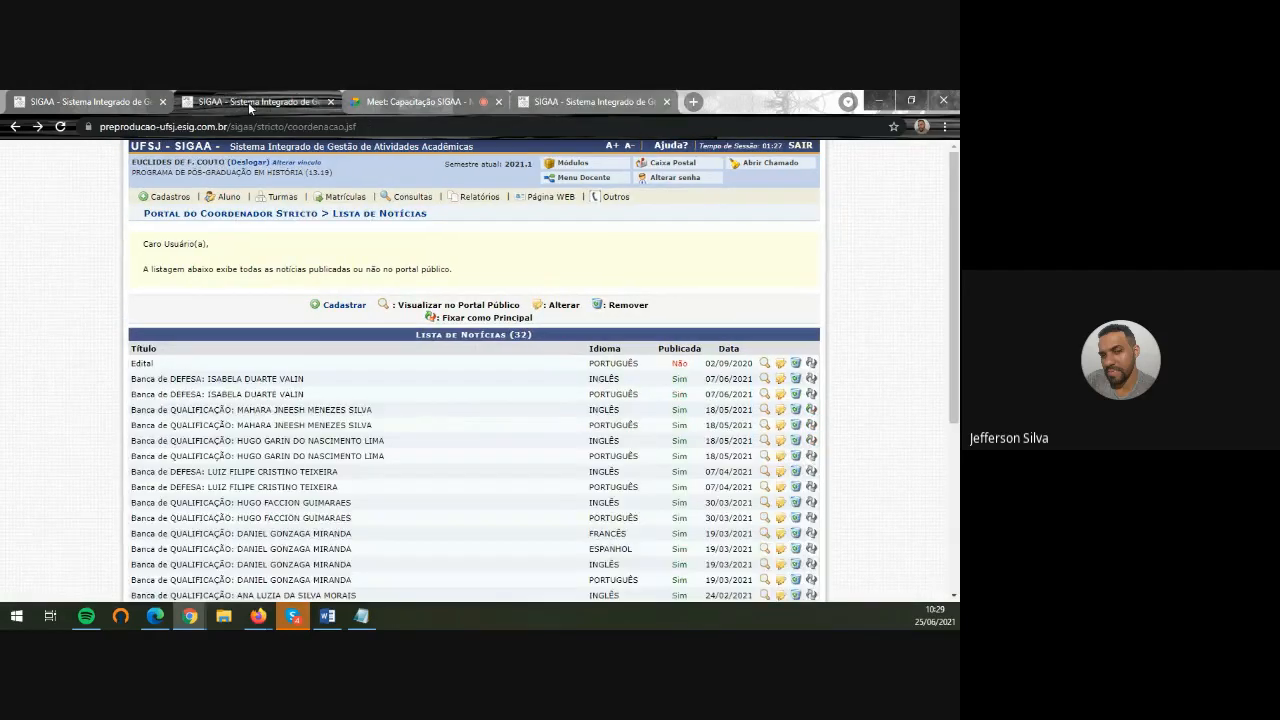
{"action": "left_click", "coordinate": [781, 400]}
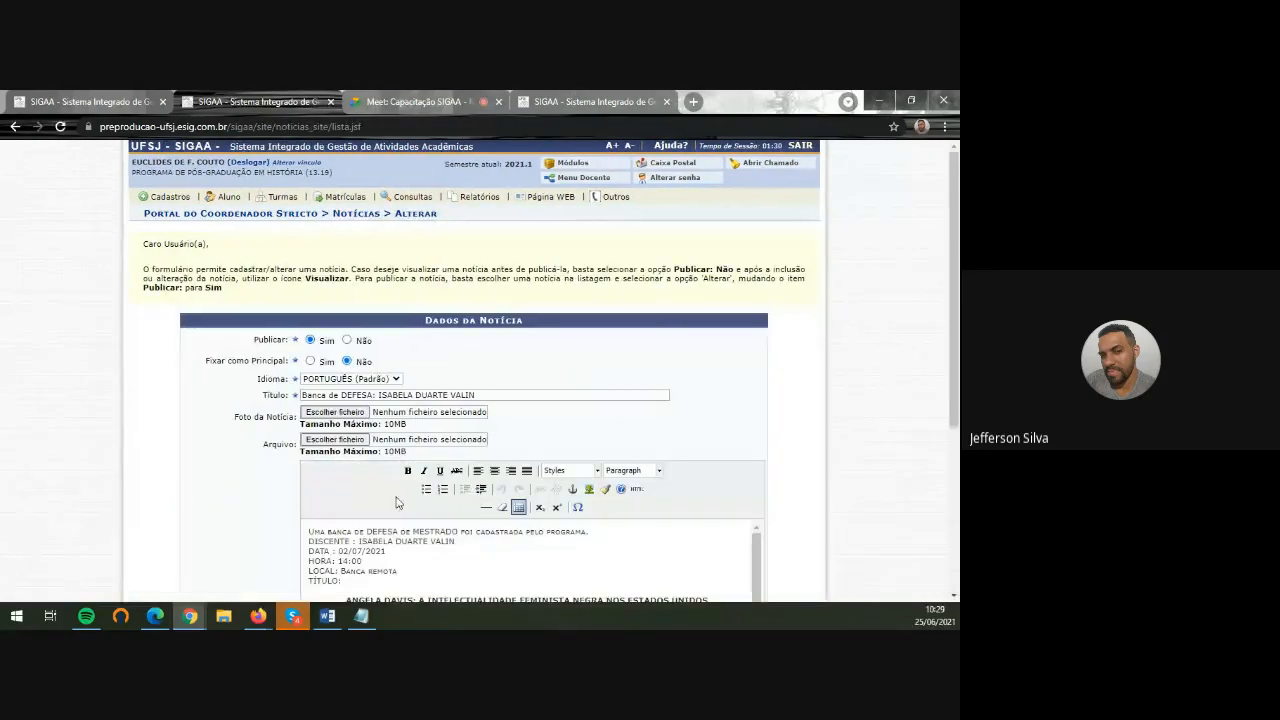
{"action": "scroll", "coordinate": [558, 452], "scroll_direction": "down", "scroll_amount": 5}
{"action": "scroll", "coordinate": [558, 452], "scroll_direction": "down", "scroll_amount": 2}
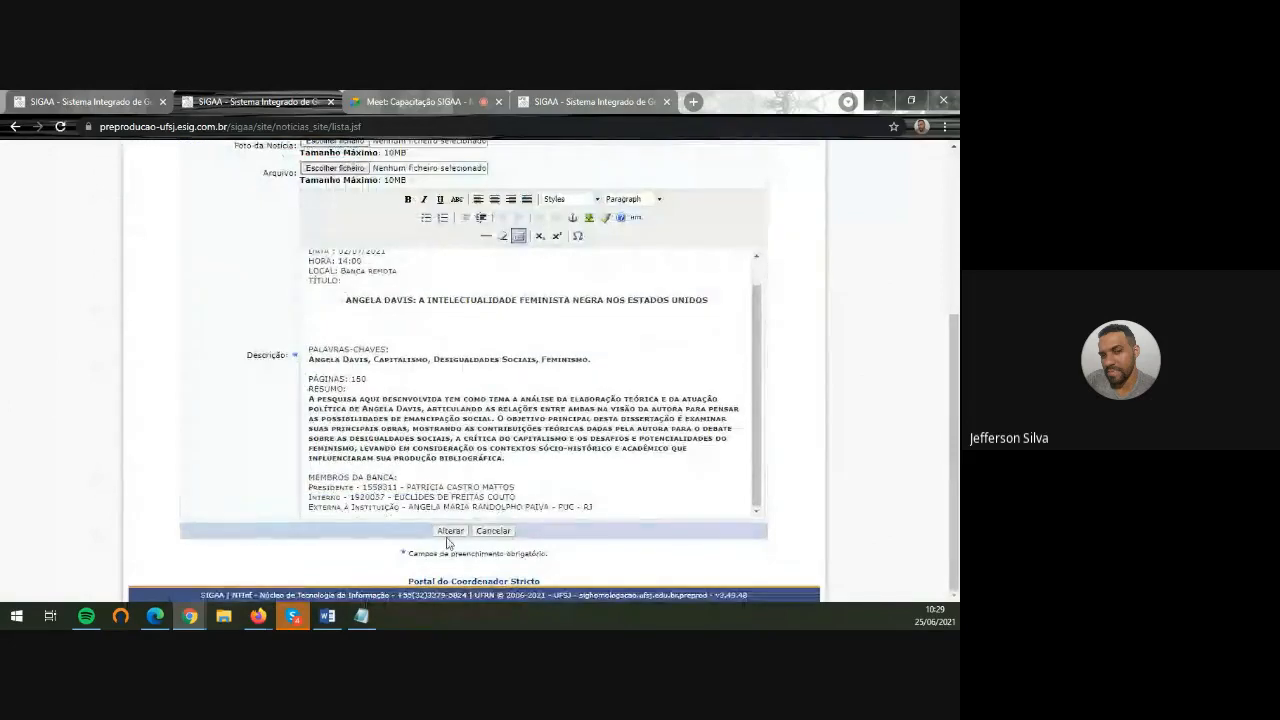
{"action": "left_click", "coordinate": [450, 531]}
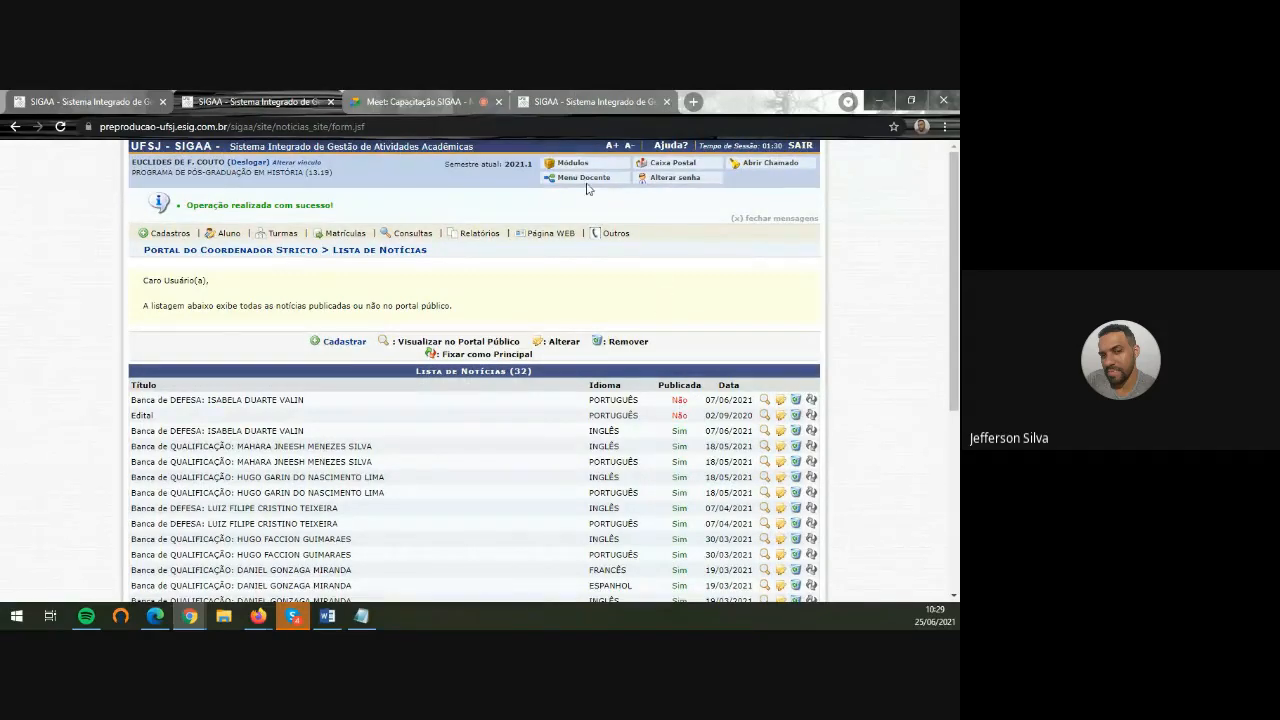
In the Psicologia program's student portal news list, download the file attached to NOTÍCIA DISCENTES 004 and unpublish that news item
{"action": "left_click", "coordinate": [586, 102]}
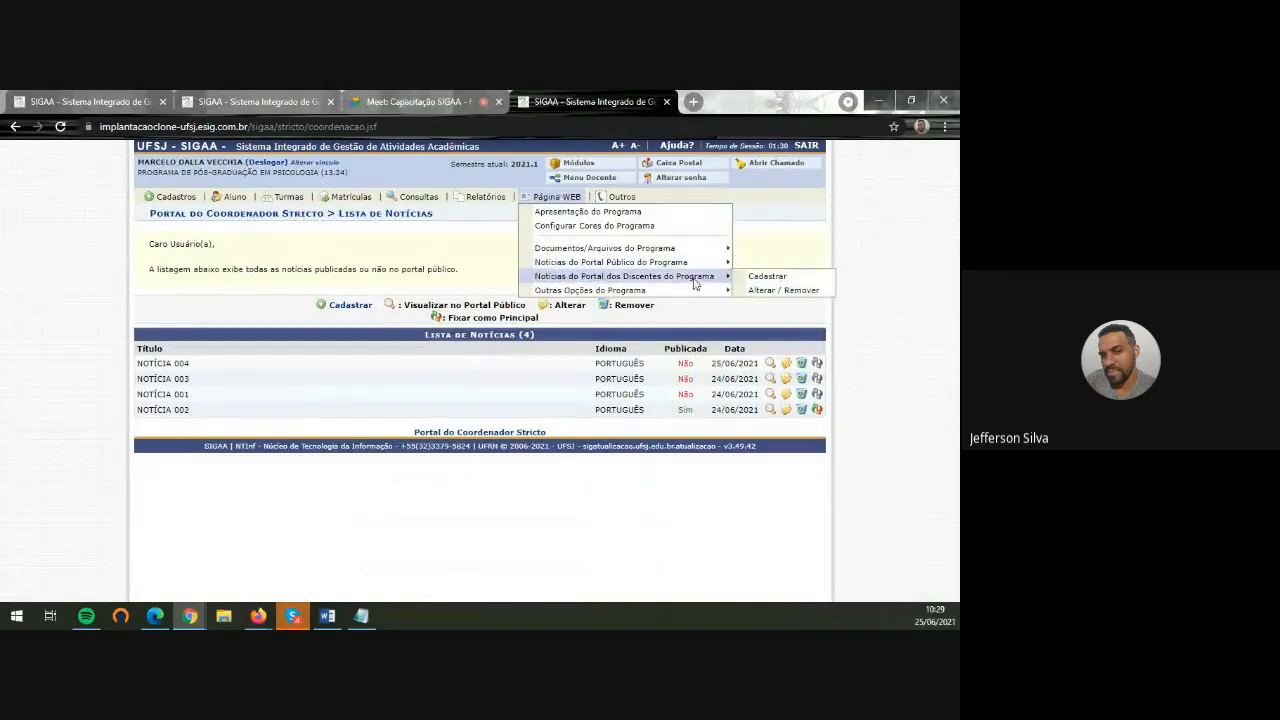
{"action": "left_click", "coordinate": [795, 290]}
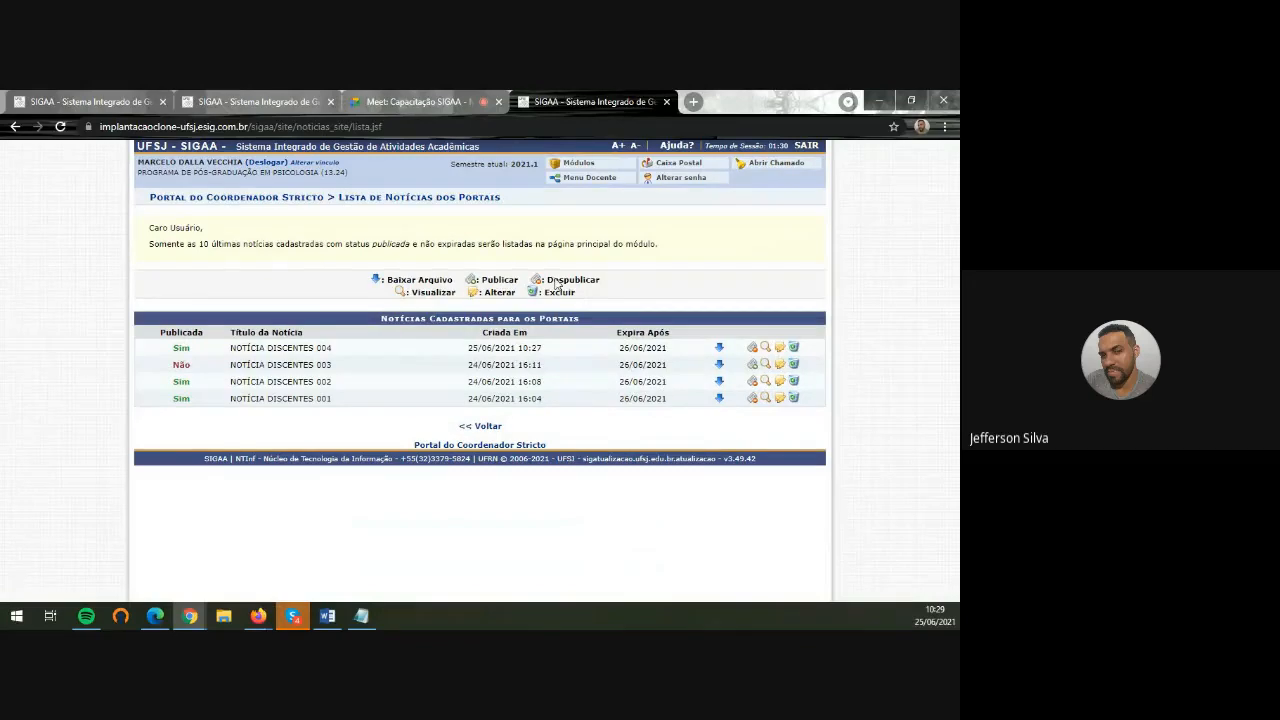
{"action": "left_click", "coordinate": [719, 349]}
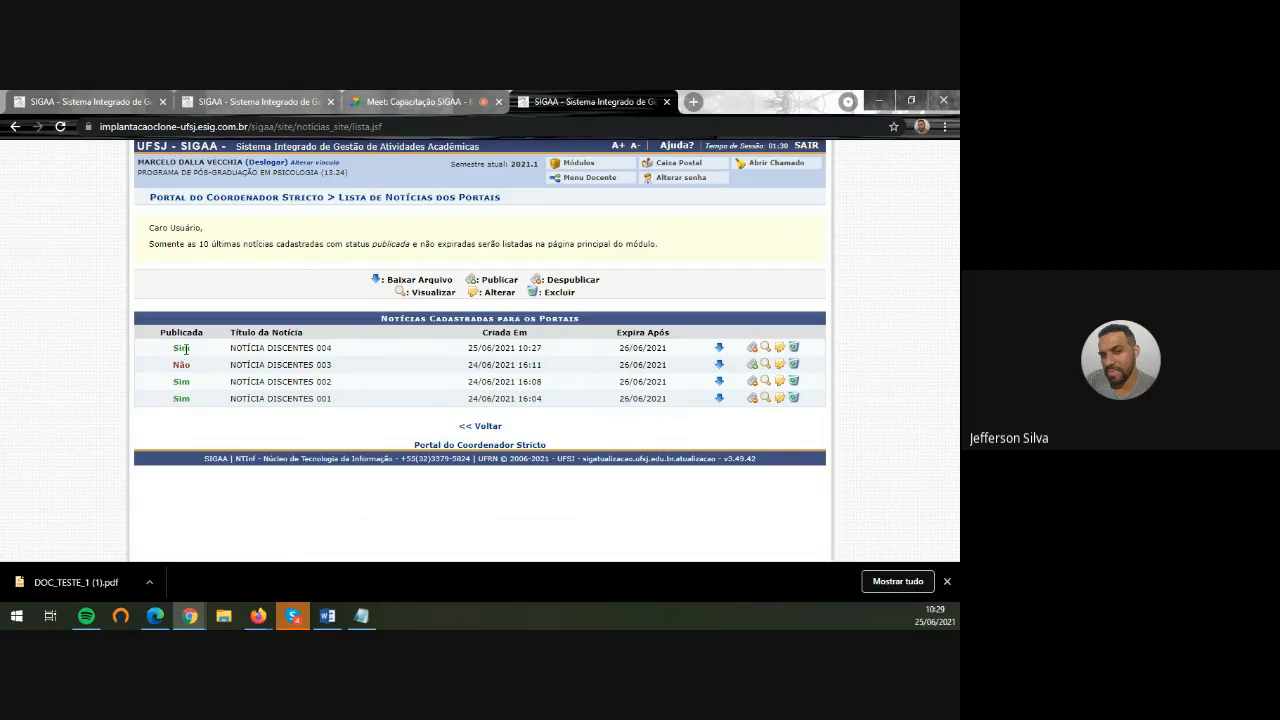
{"action": "left_click", "coordinate": [752, 347]}
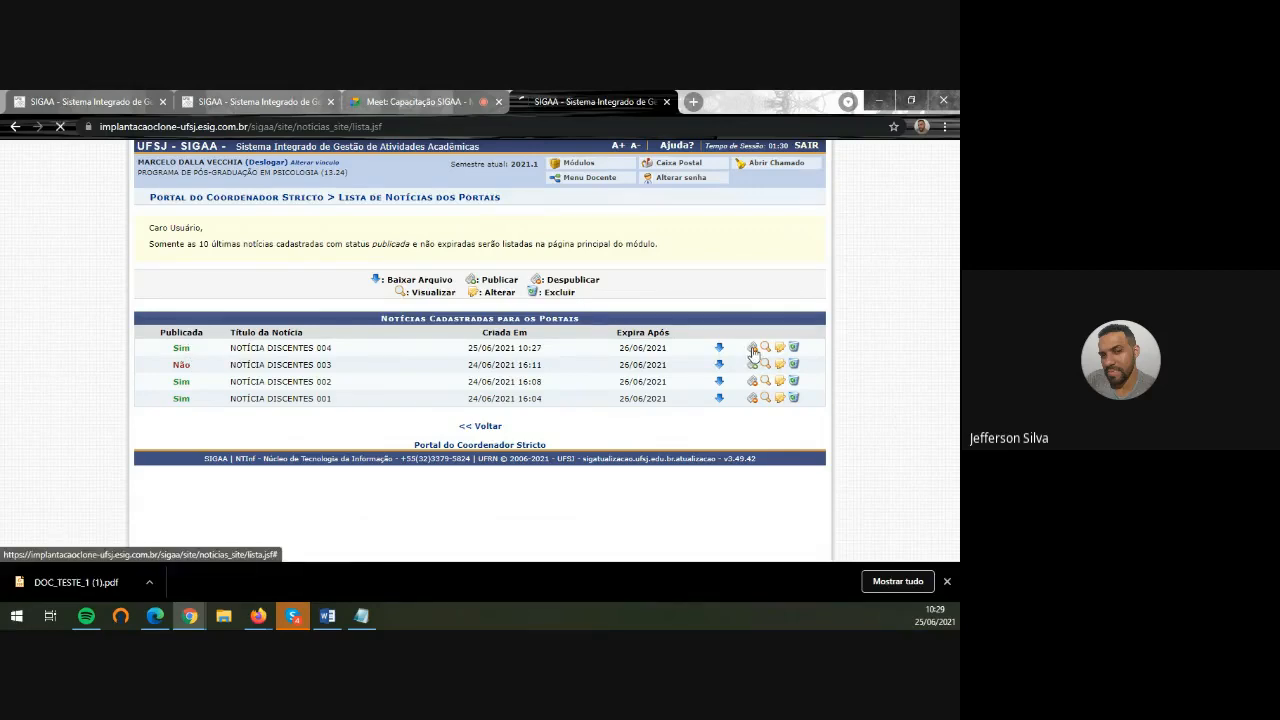
{"action": "left_click_drag", "start_coordinate": [200, 388], "coordinate": [377, 403]}
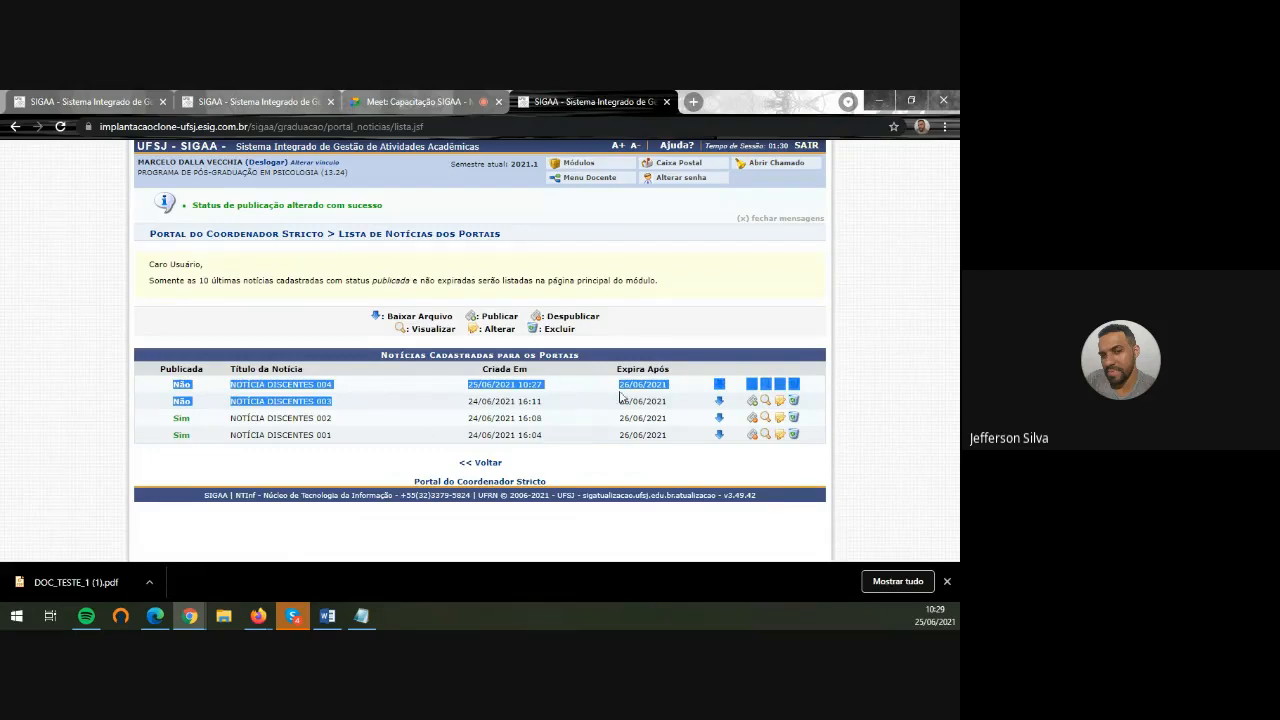
{"action": "left_click_drag", "start_coordinate": [622, 384], "coordinate": [670, 412]}
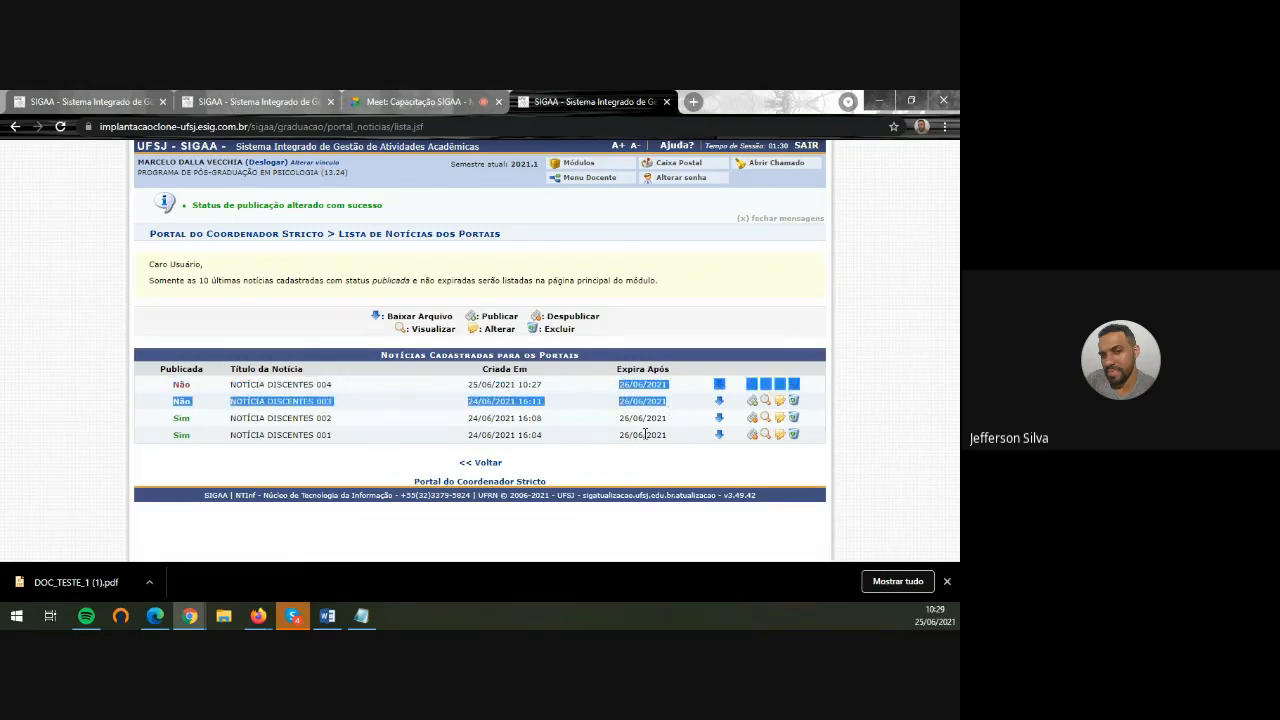
{"action": "left_click", "coordinate": [676, 421]}
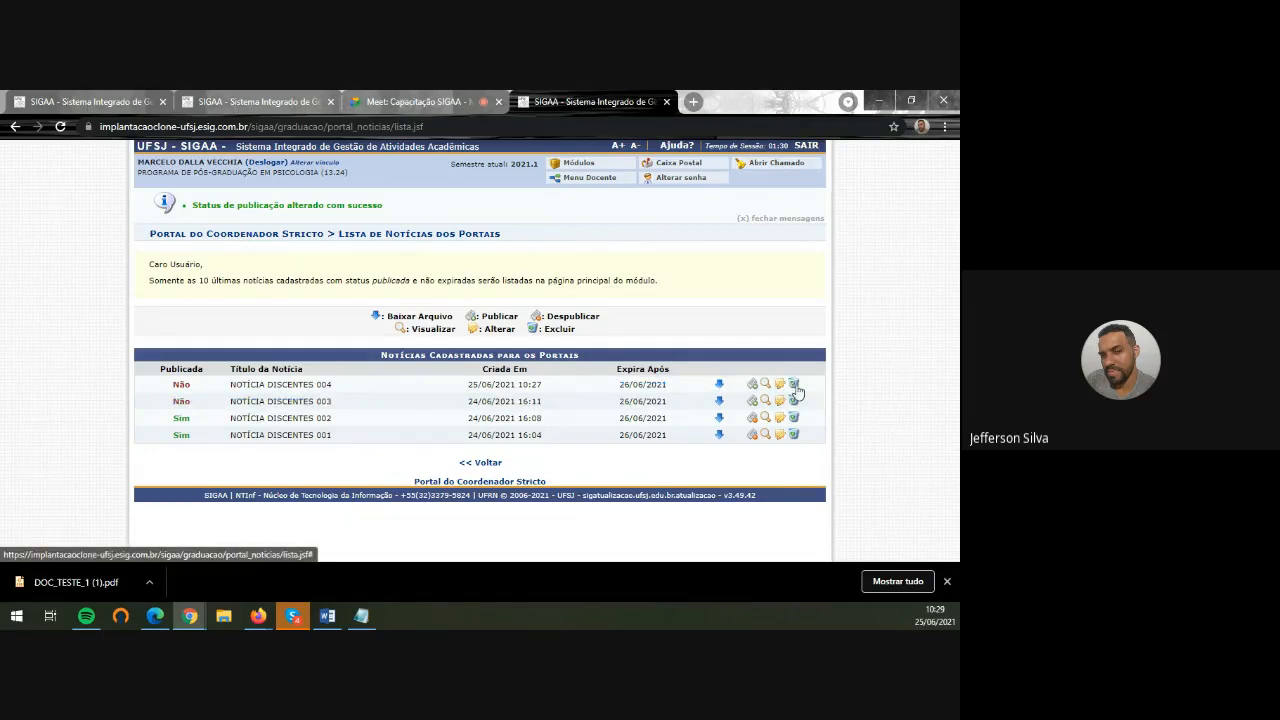
Return to the coordinator portal's main page and review the web page options for student portal news and Outras Opções do Programa
{"action": "left_click", "coordinate": [211, 236]}
{"action": "mouse_move", "coordinate": [540, 199]}
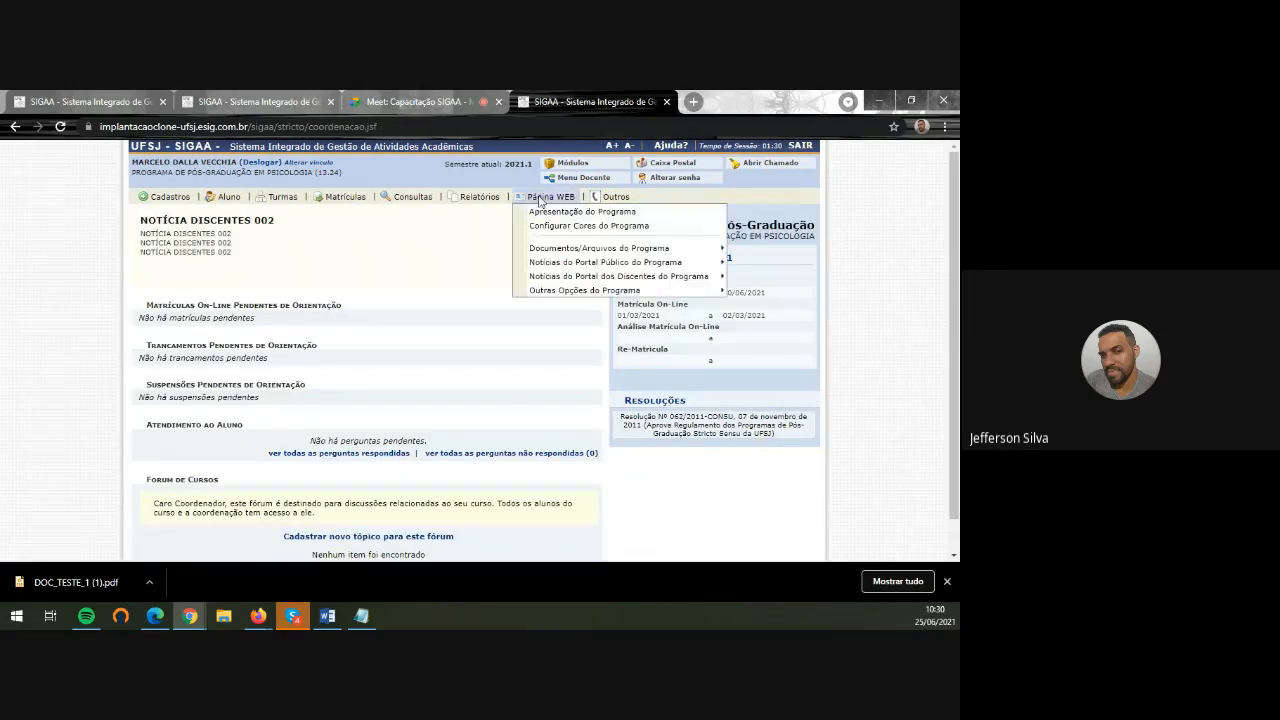
{"action": "mouse_move", "coordinate": [704, 279]}
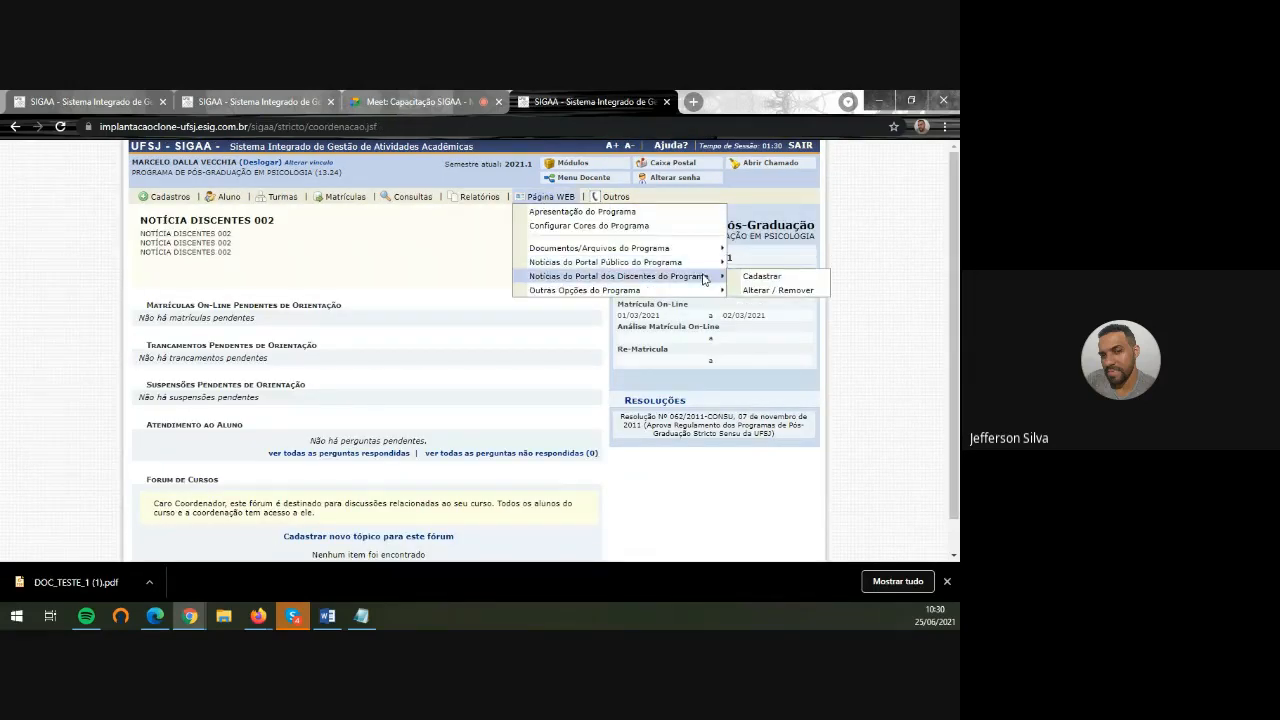
{"action": "mouse_move", "coordinate": [652, 291]}
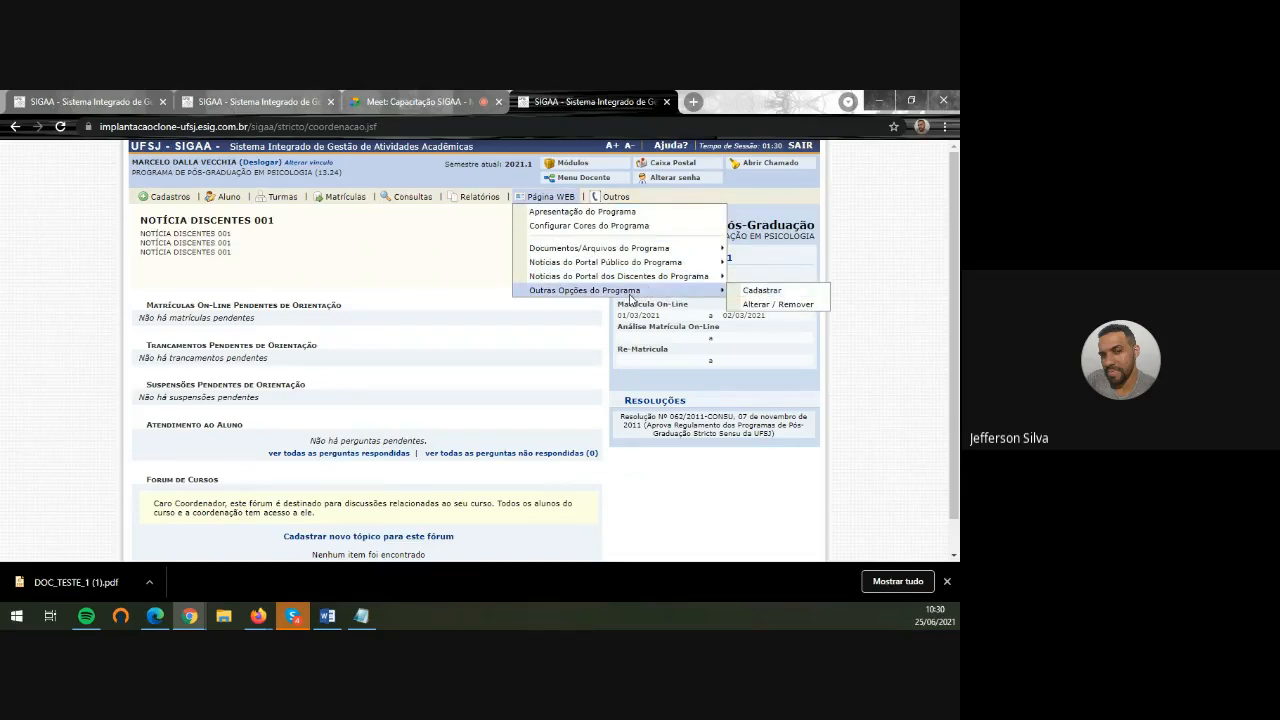
Switch to the Psicologia program's public portal in Edge and examine the entries under Outras Opções
{"action": "left_click", "coordinate": [155, 616]}
{"action": "left_click", "coordinate": [115, 101]}
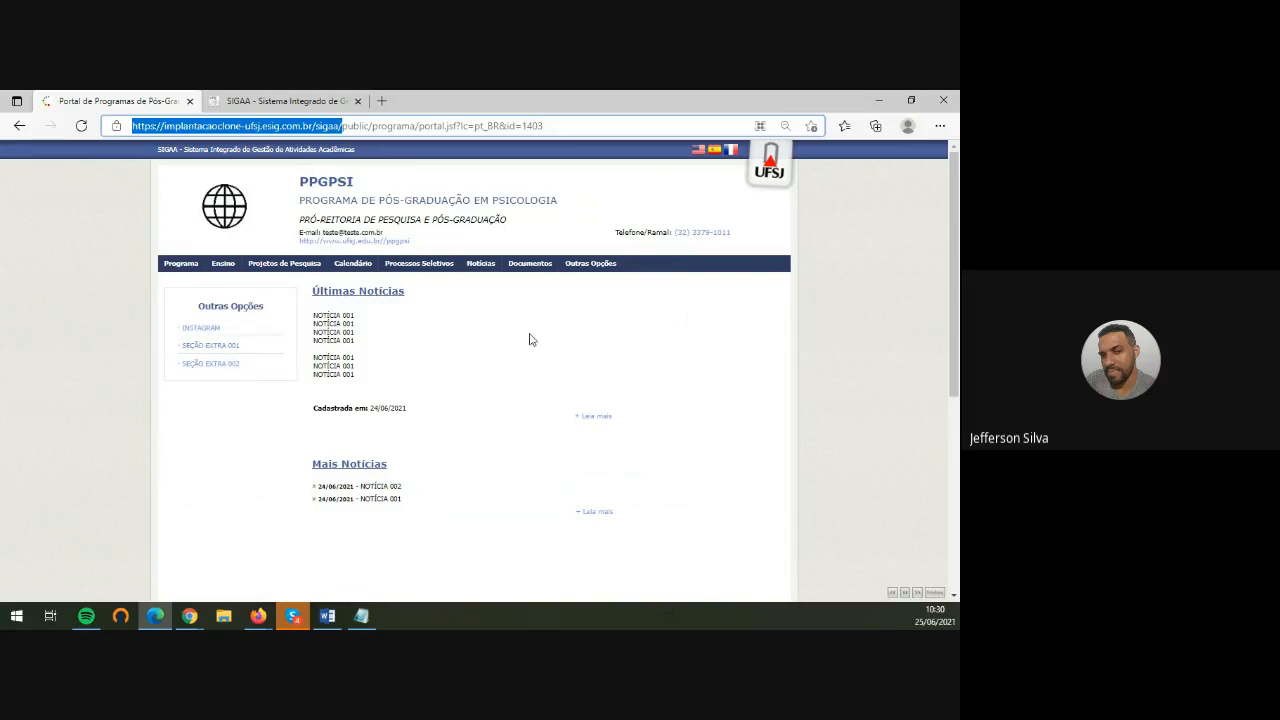
{"action": "mouse_move", "coordinate": [605, 268]}
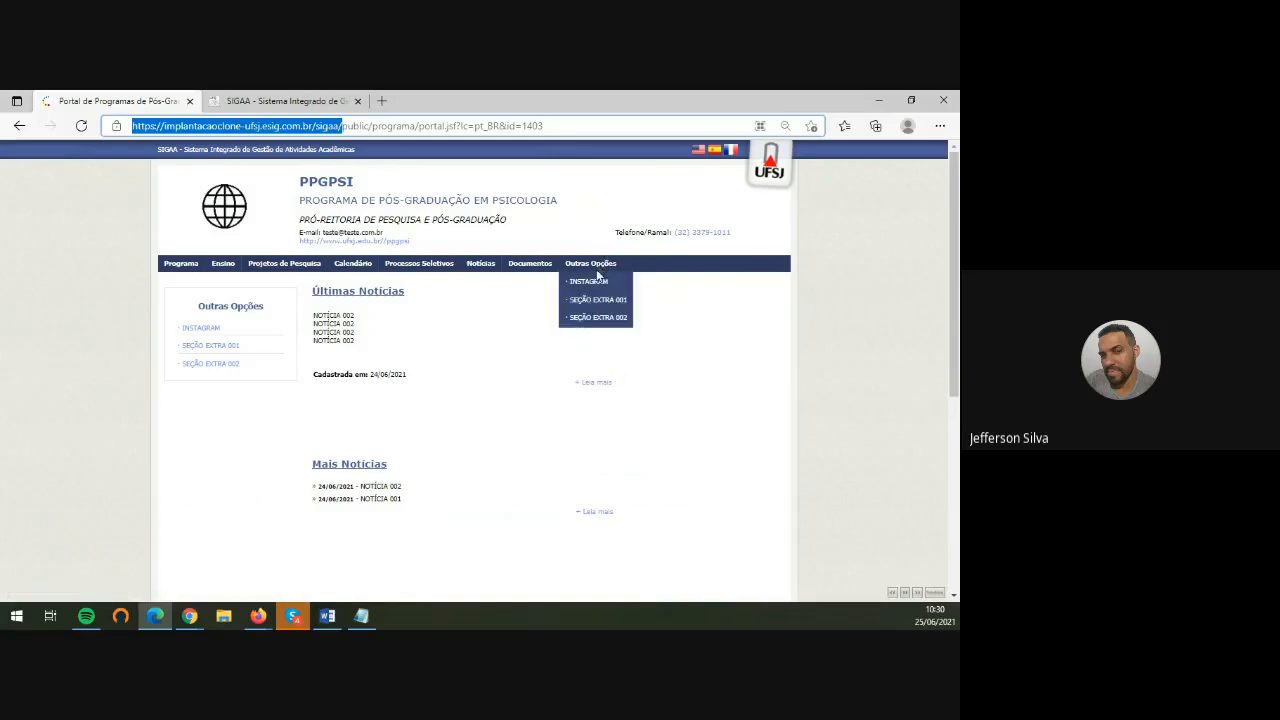
{"action": "mouse_move", "coordinate": [527, 272]}
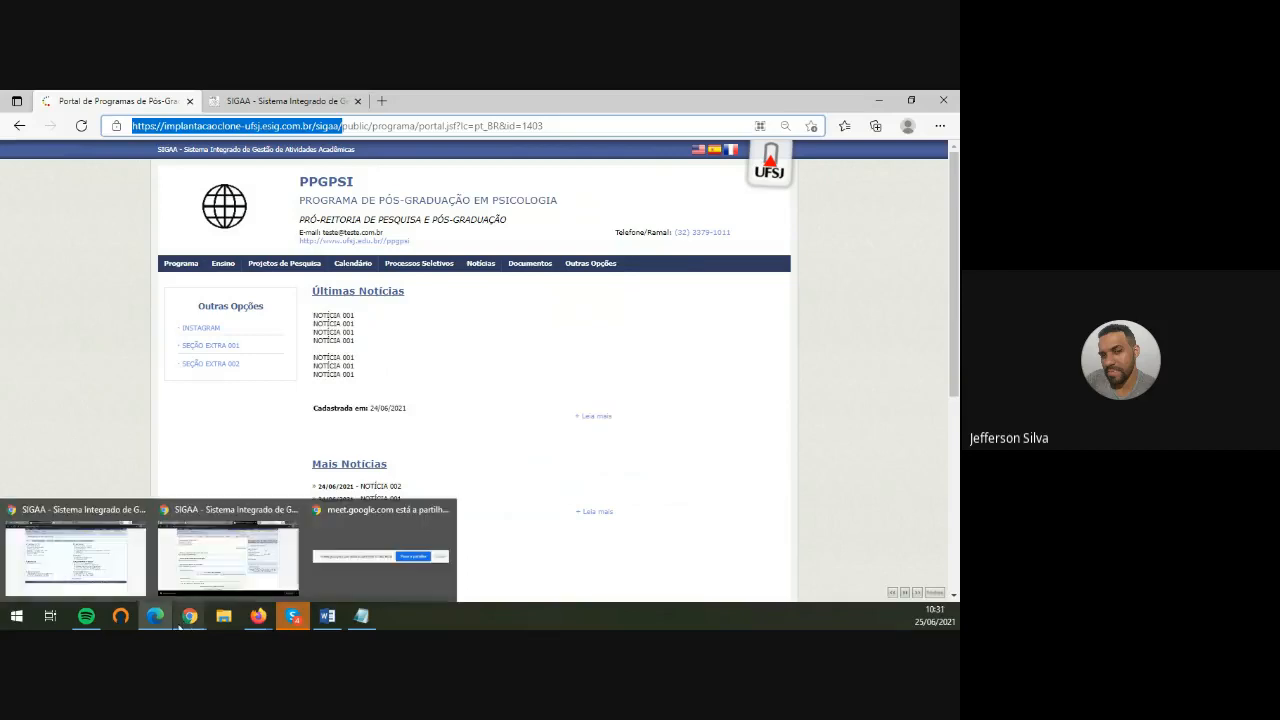
{"action": "mouse_move", "coordinate": [158, 625]}
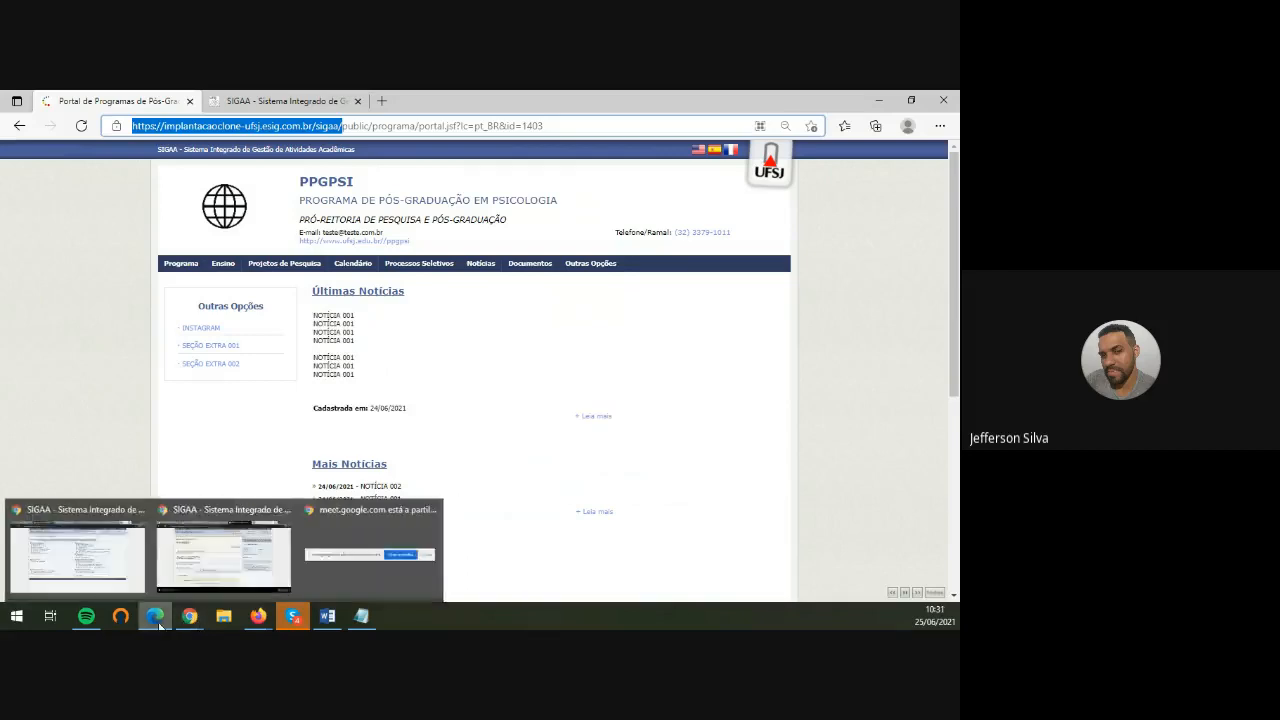
Switch back to the coordinator portal in Chrome, list the program's extra sections and open the registration form for a new one
{"action": "left_click", "coordinate": [186, 617]}
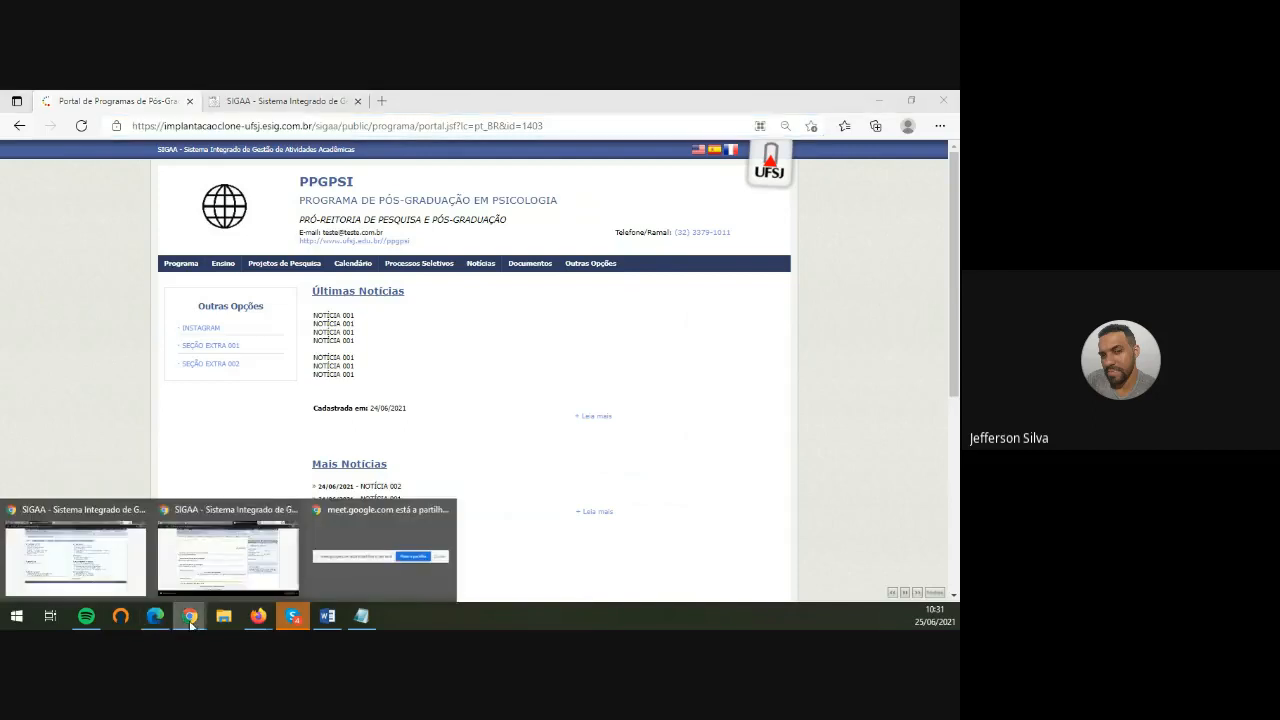
{"action": "left_click", "coordinate": [213, 560]}
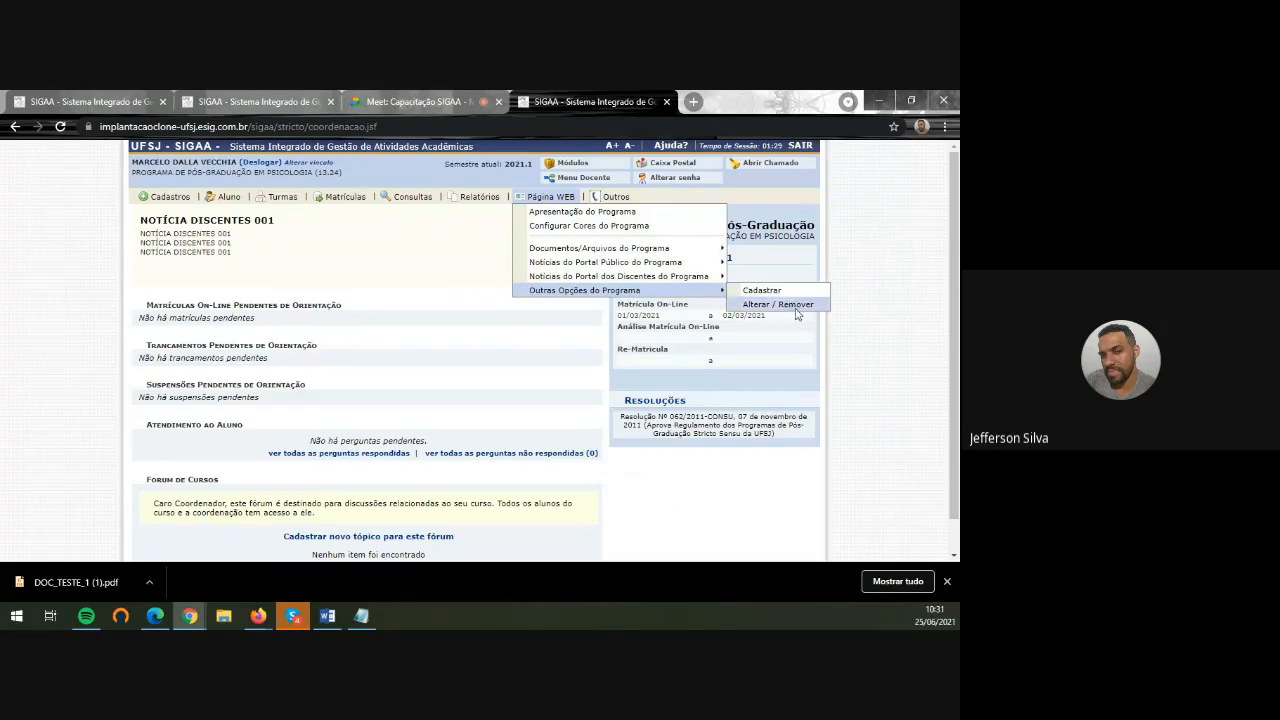
{"action": "left_click", "coordinate": [797, 305]}
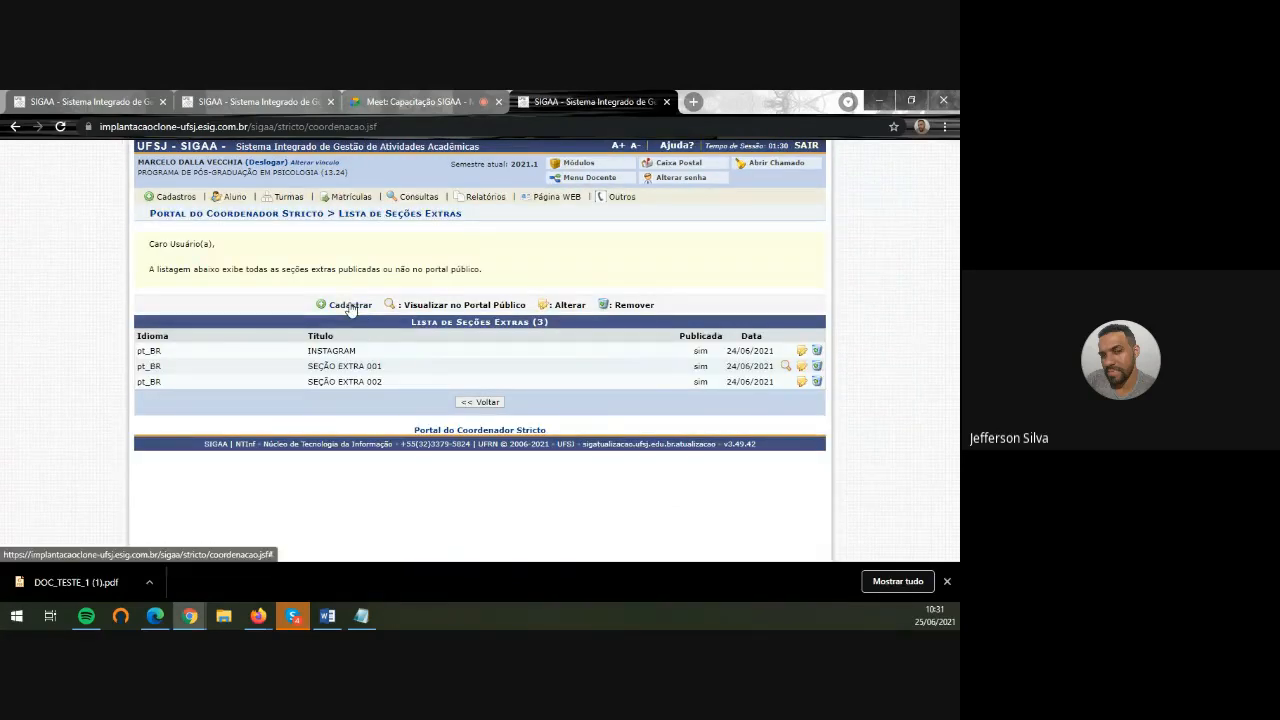
{"action": "left_click", "coordinate": [350, 306]}
Title the new extra section SEÇÃO EXTRA 003
{"action": "scroll", "coordinate": [263, 290], "scroll_direction": "down", "scroll_amount": 1}
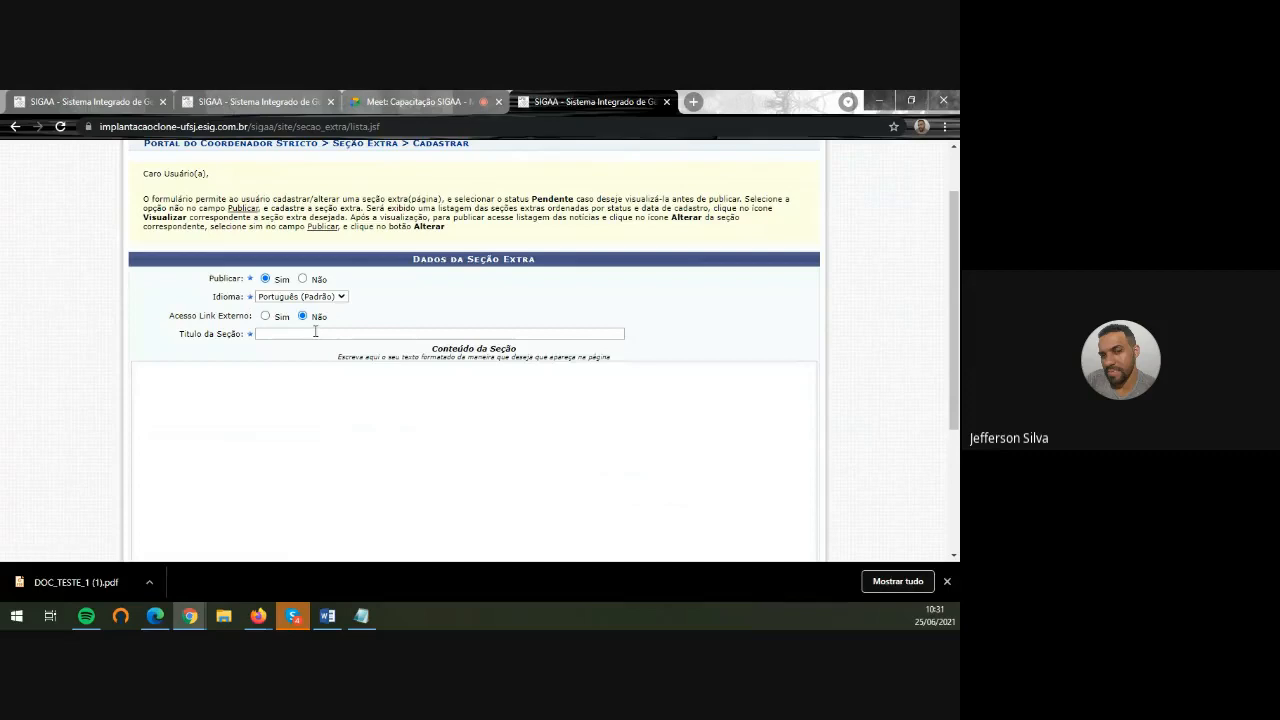
{"action": "left_click", "coordinate": [362, 335]}
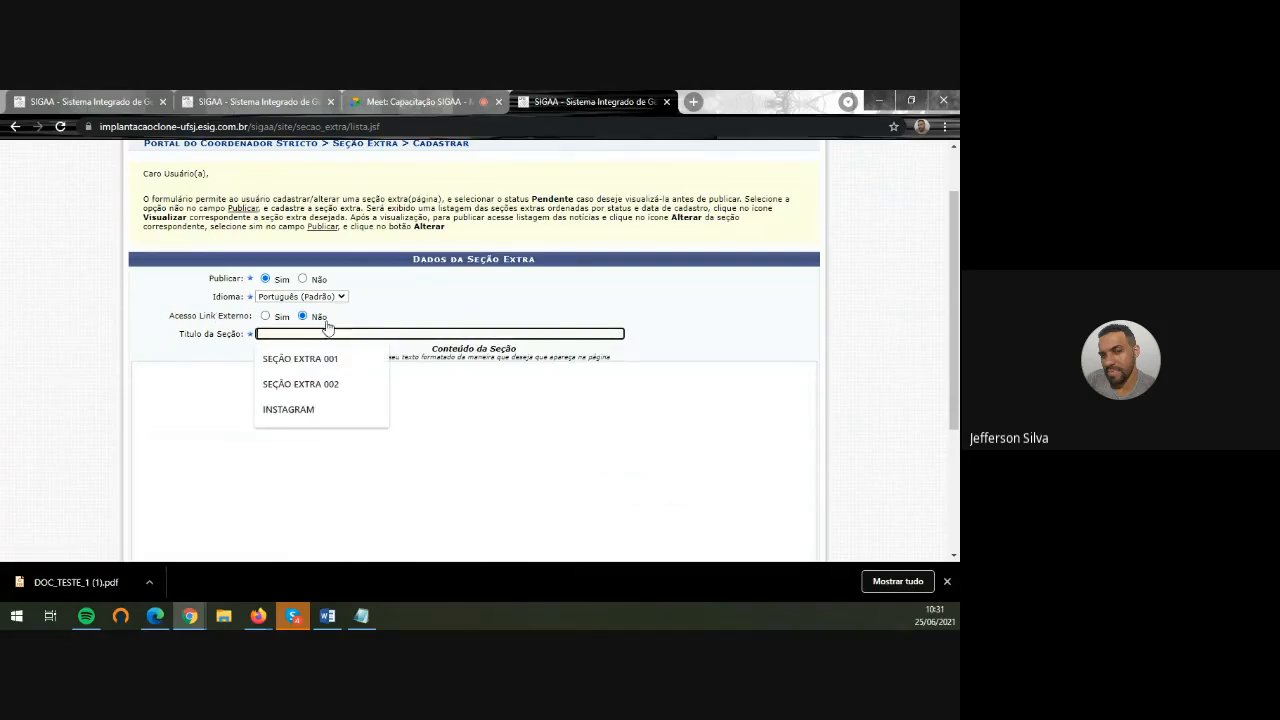
{"action": "scroll", "coordinate": [477, 371], "scroll_direction": "up", "scroll_amount": 1}
{"action": "scroll", "coordinate": [503, 394], "scroll_direction": "down", "scroll_amount": 1}
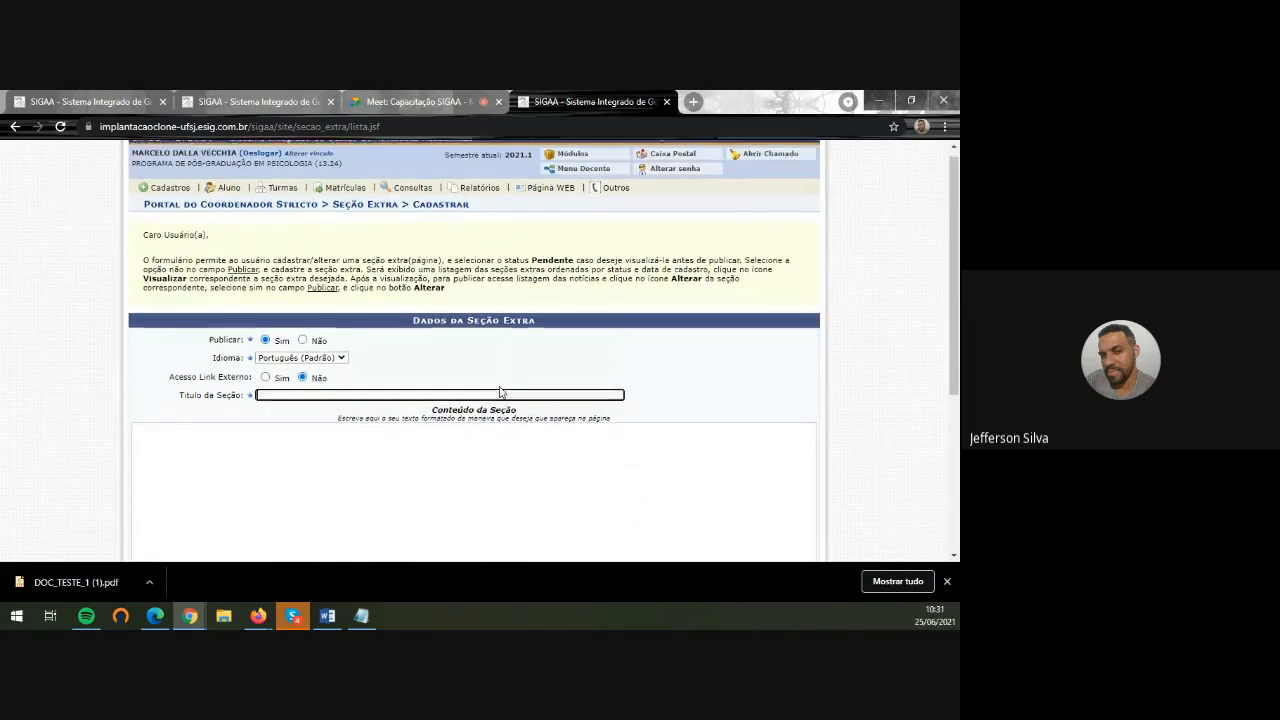
{"action": "left_click", "coordinate": [353, 332]}
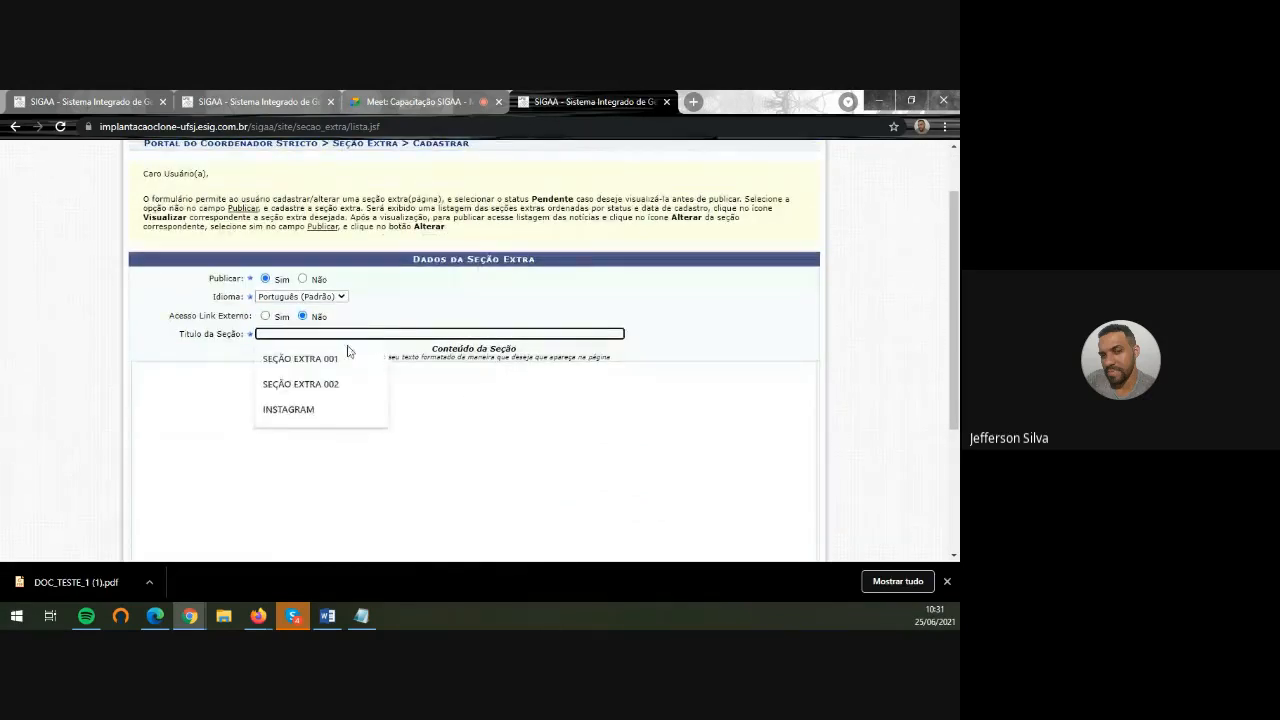
{"action": "left_click", "coordinate": [335, 383]}
{"action": "key", "text": "BackSpace"}
{"action": "key", "text": "BackSpace"}
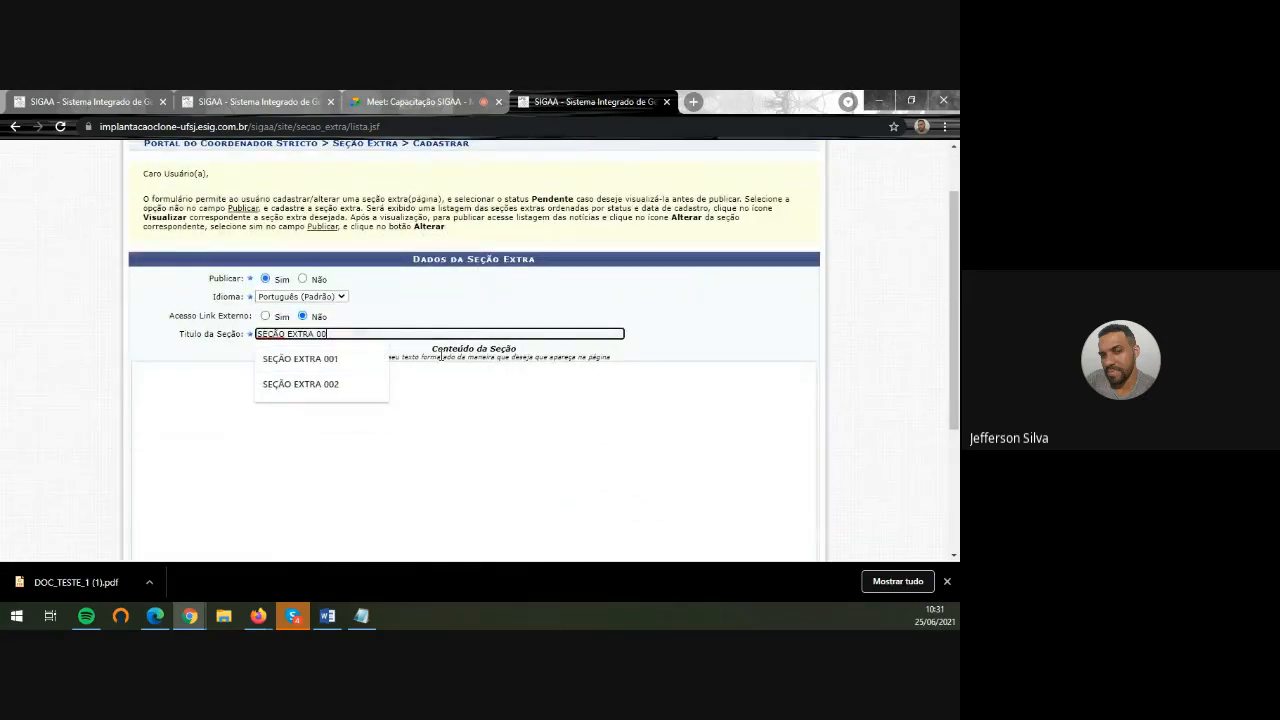
{"action": "type", "text": "3"}
Fill the section content by copying the title SEÇÃO EXTRA 003 twice on the first line and three times on the second
{"action": "left_click_drag", "start_coordinate": [388, 335], "coordinate": [252, 340]}
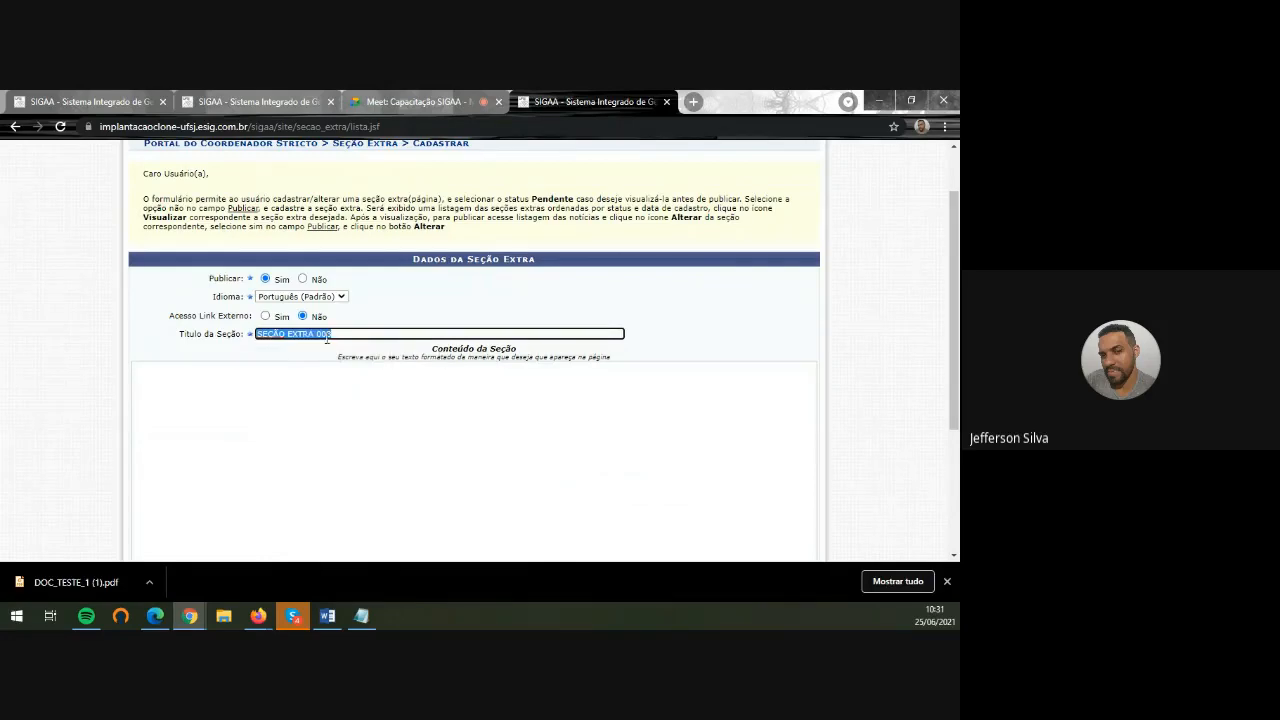
{"action": "key", "text": "ctrl+c"}
{"action": "left_click", "coordinate": [368, 392]}
{"action": "key", "text": "ctrl+v"}
{"action": "key", "text": "ctrl+v"}
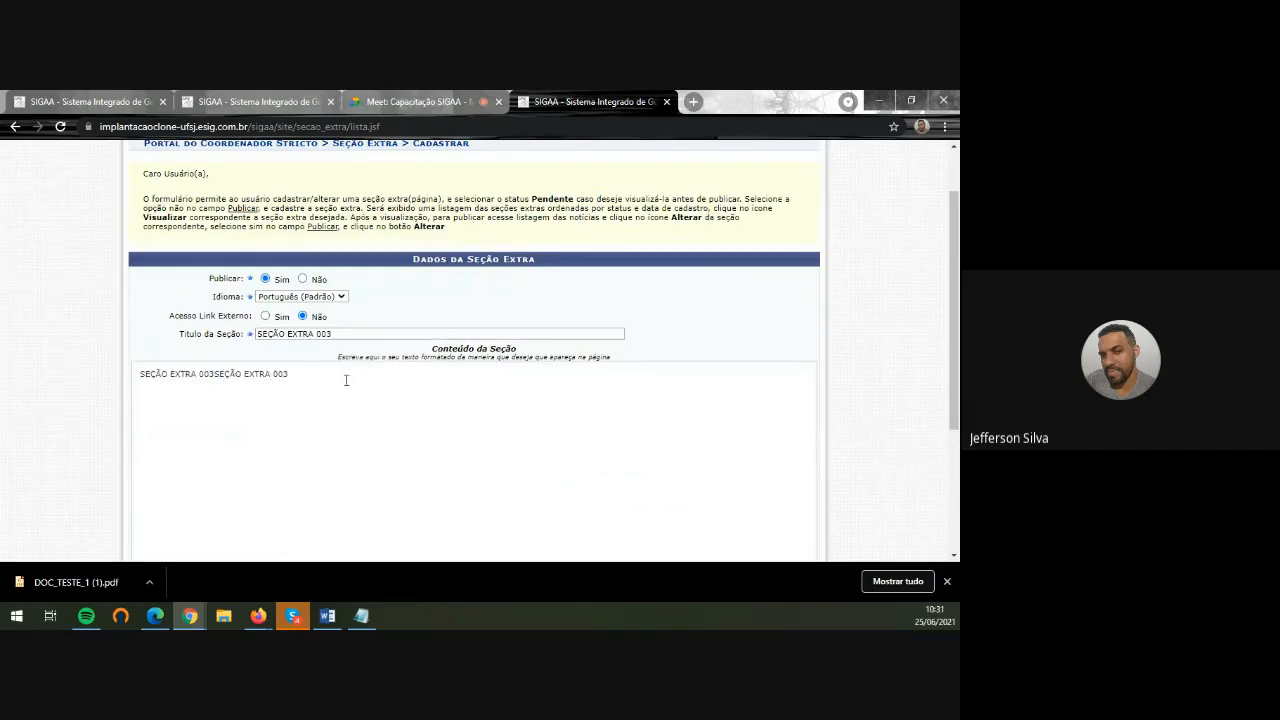
{"action": "key", "text": "Return"}
{"action": "key", "text": "ctrl+v"}
{"action": "key", "text": "ctrl+v"}
{"action": "key", "text": "ctrl+v"}
{"action": "key", "text": "Return"}
Review the completed extra section form and register SEÇÃO EXTRA 003
{"action": "scroll", "coordinate": [354, 391], "scroll_direction": "down", "scroll_amount": 3}
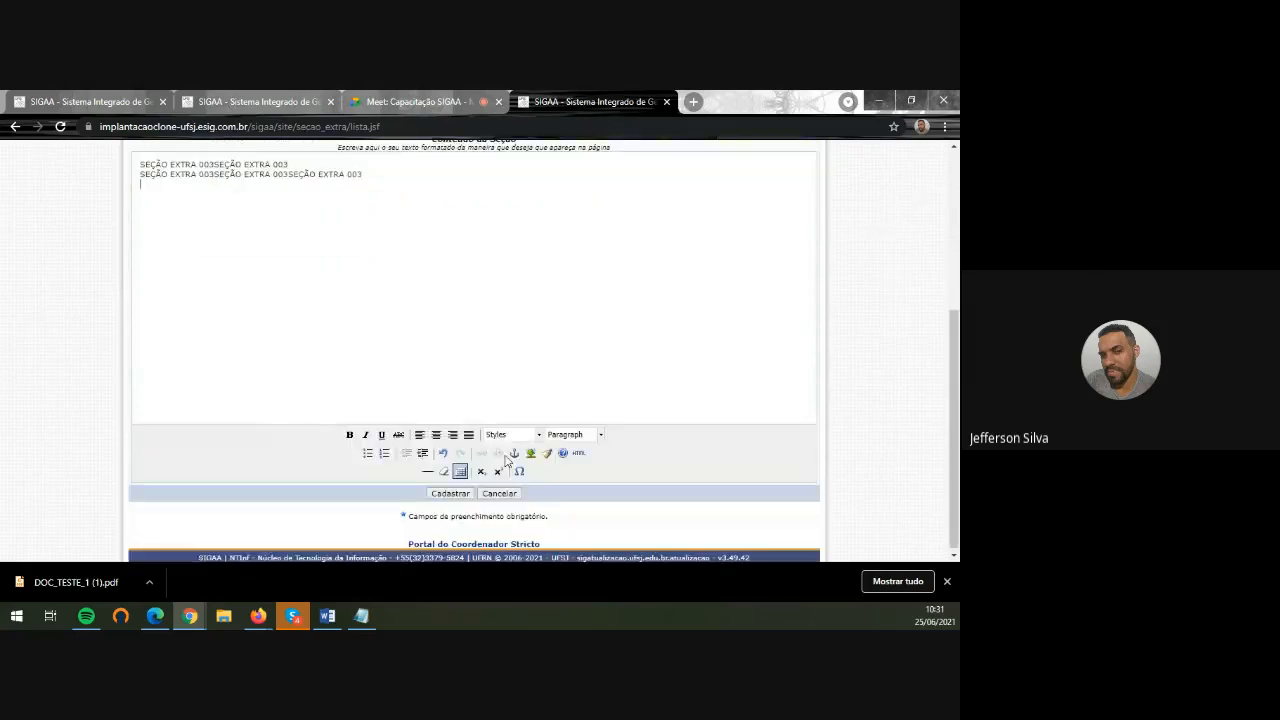
{"action": "scroll", "coordinate": [437, 422], "scroll_direction": "up", "scroll_amount": 3}
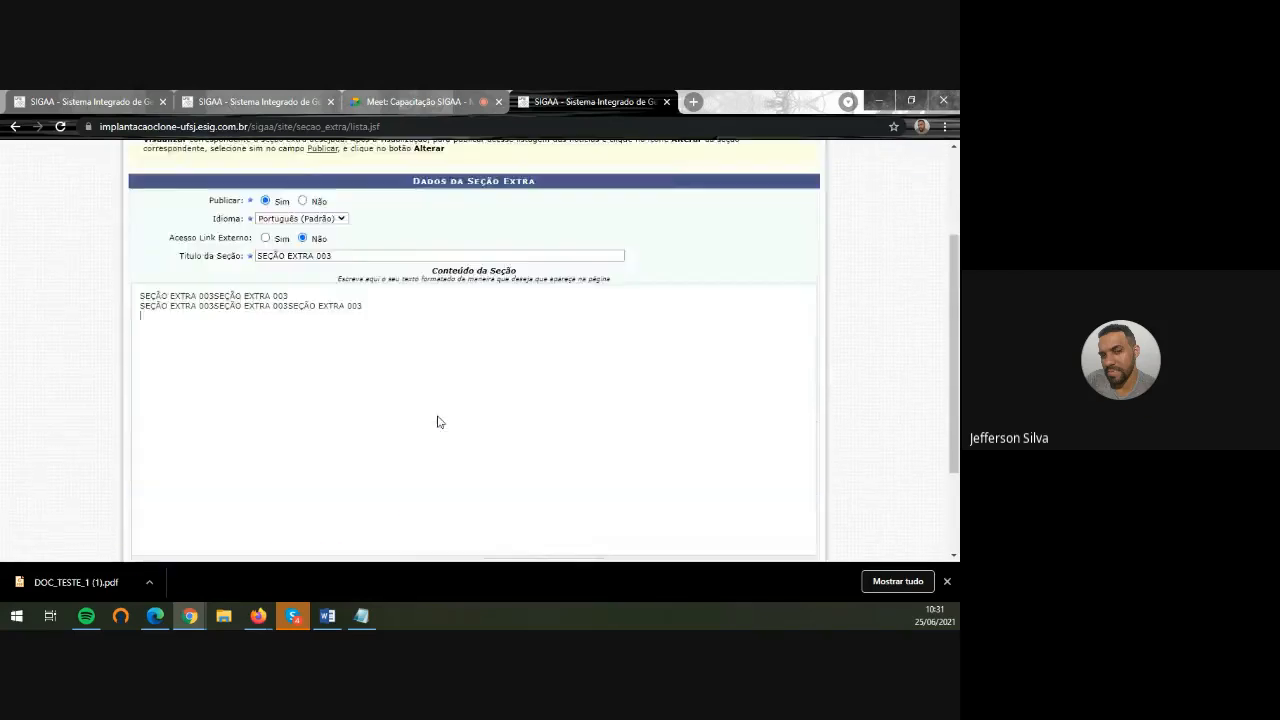
{"action": "scroll", "coordinate": [437, 422], "scroll_direction": "up", "scroll_amount": 3}
{"action": "scroll", "coordinate": [517, 454], "scroll_direction": "down", "scroll_amount": 5}
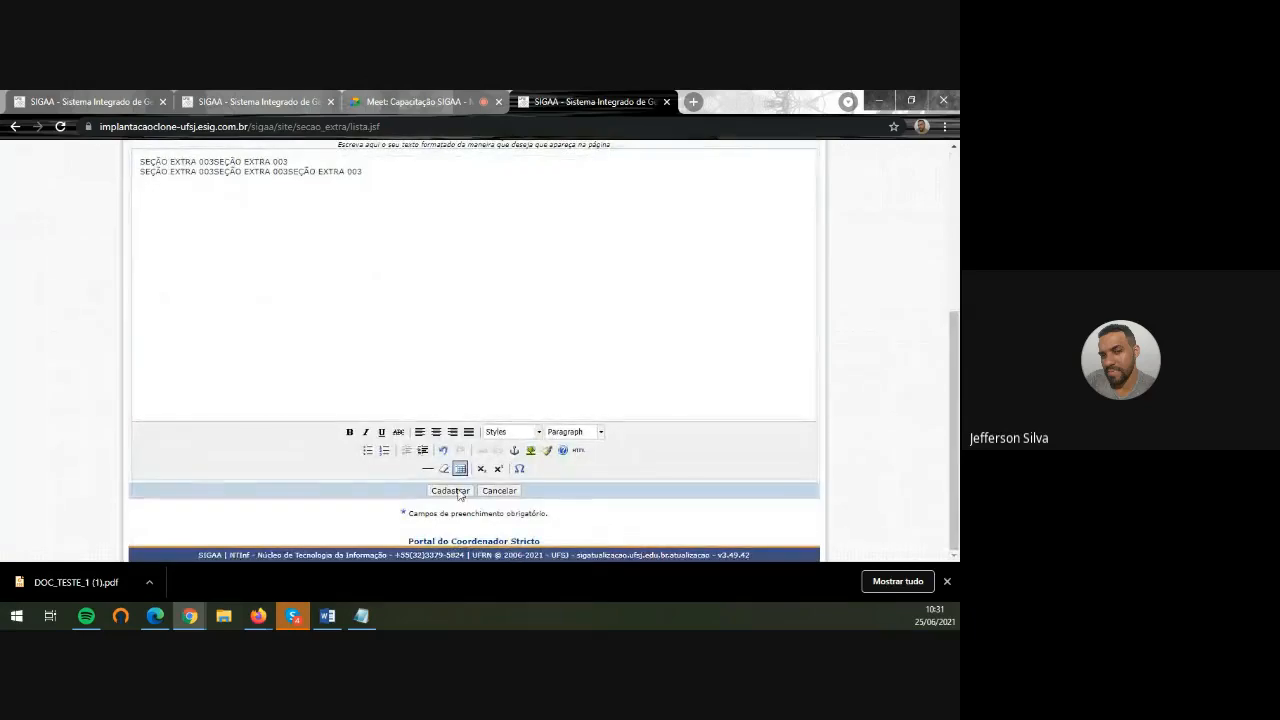
{"action": "scroll", "coordinate": [463, 420], "scroll_direction": "up", "scroll_amount": 3}
{"action": "scroll", "coordinate": [463, 420], "scroll_direction": "down", "scroll_amount": 1}
{"action": "scroll", "coordinate": [459, 452], "scroll_direction": "down", "scroll_amount": 5}
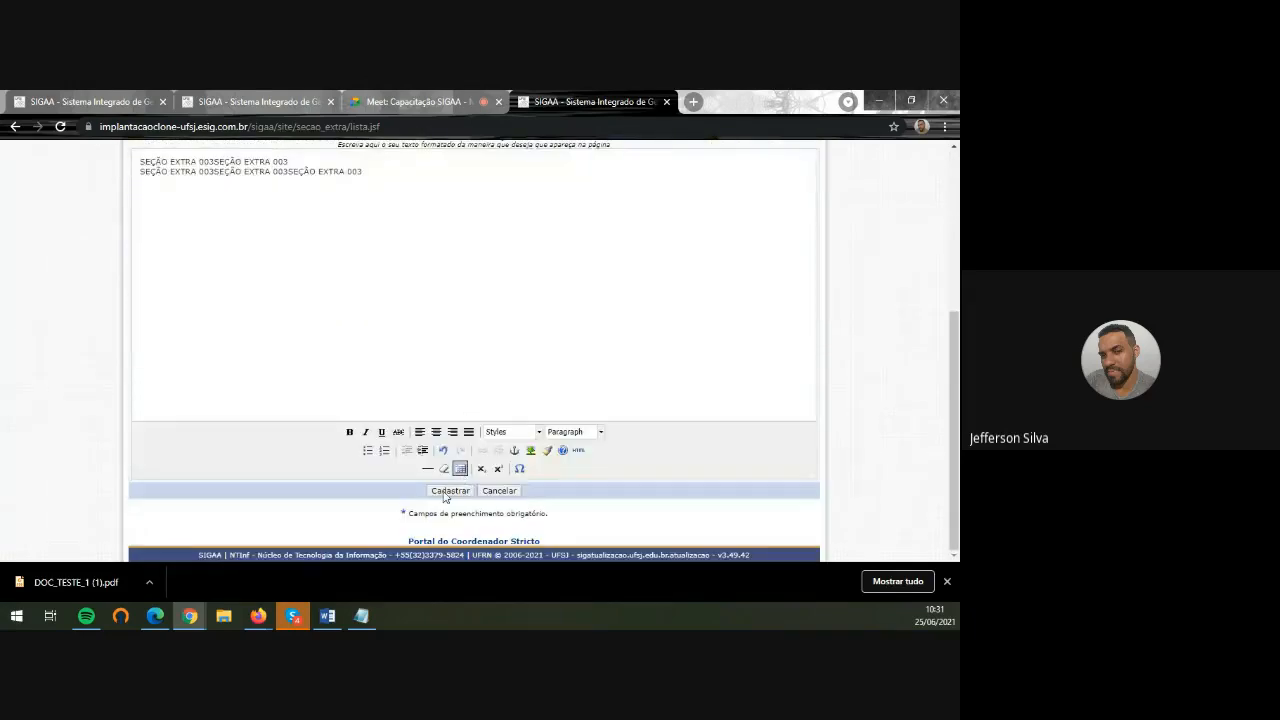
{"action": "left_click", "coordinate": [450, 491]}
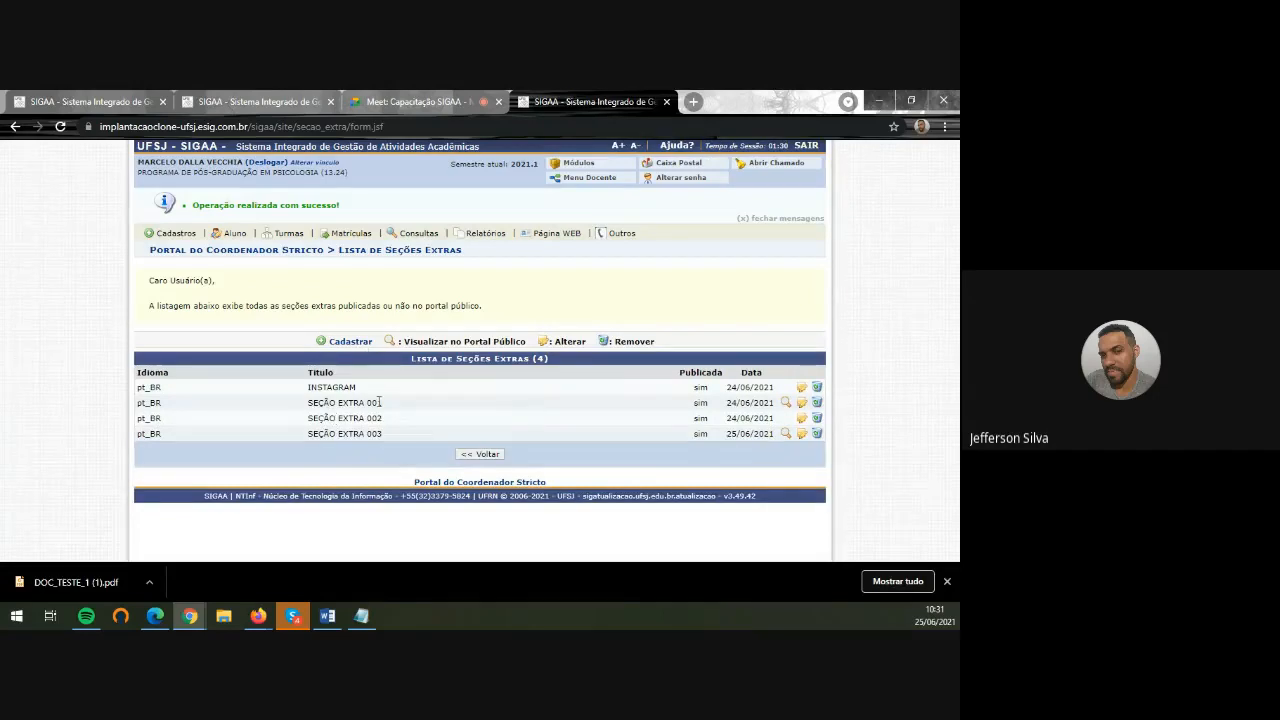
Start registering another extra section with Acesso Link Externo set to Sim
{"action": "left_click", "coordinate": [351, 343]}
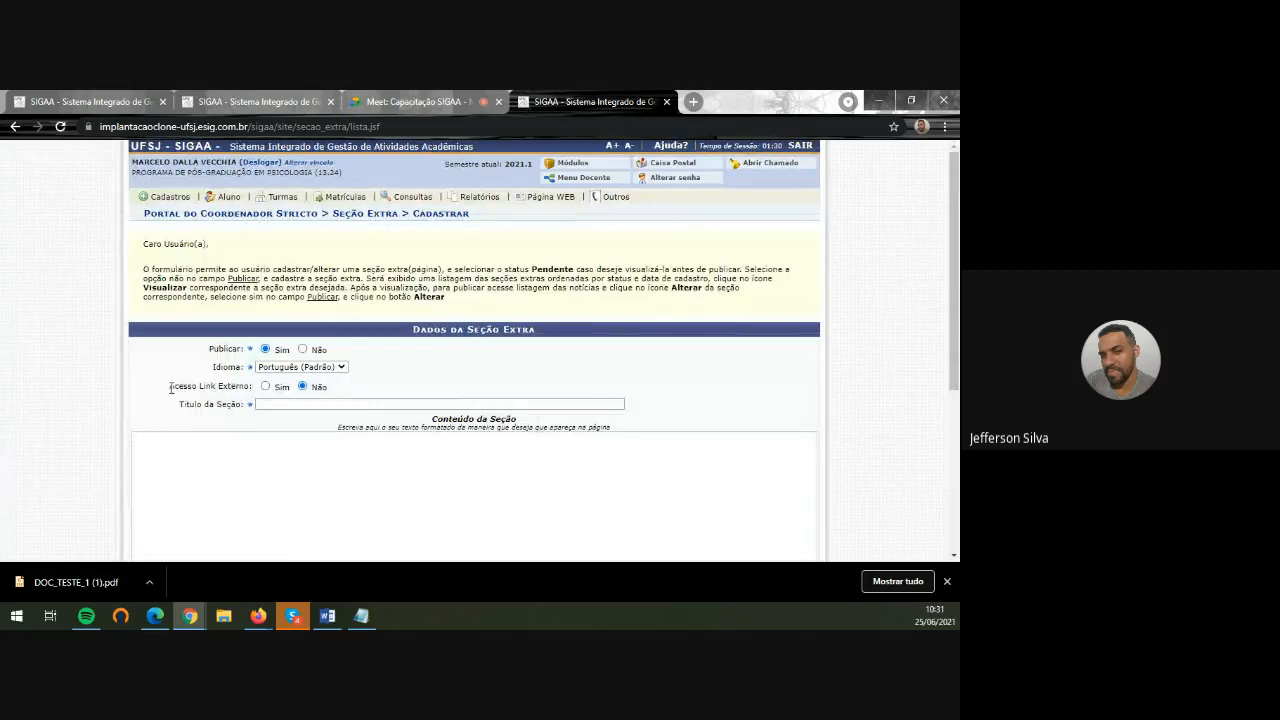
{"action": "left_click_drag", "start_coordinate": [170, 386], "coordinate": [267, 393]}
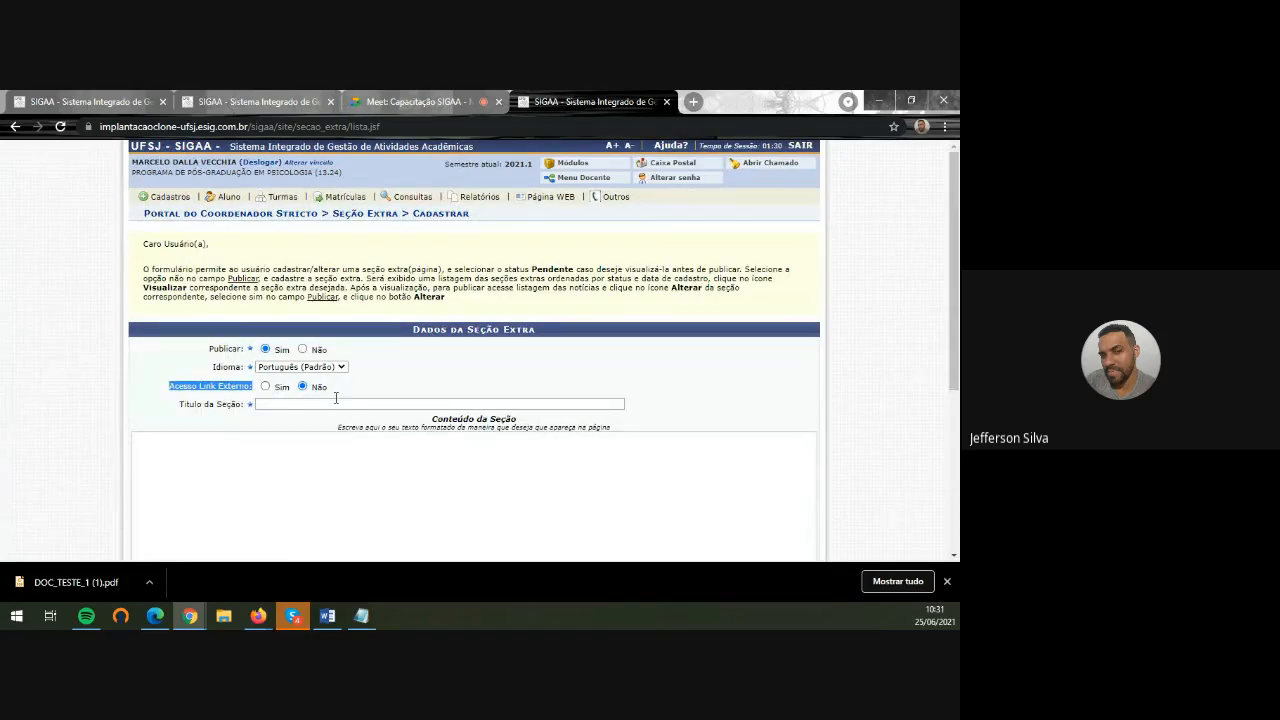
{"action": "left_click", "coordinate": [266, 390]}
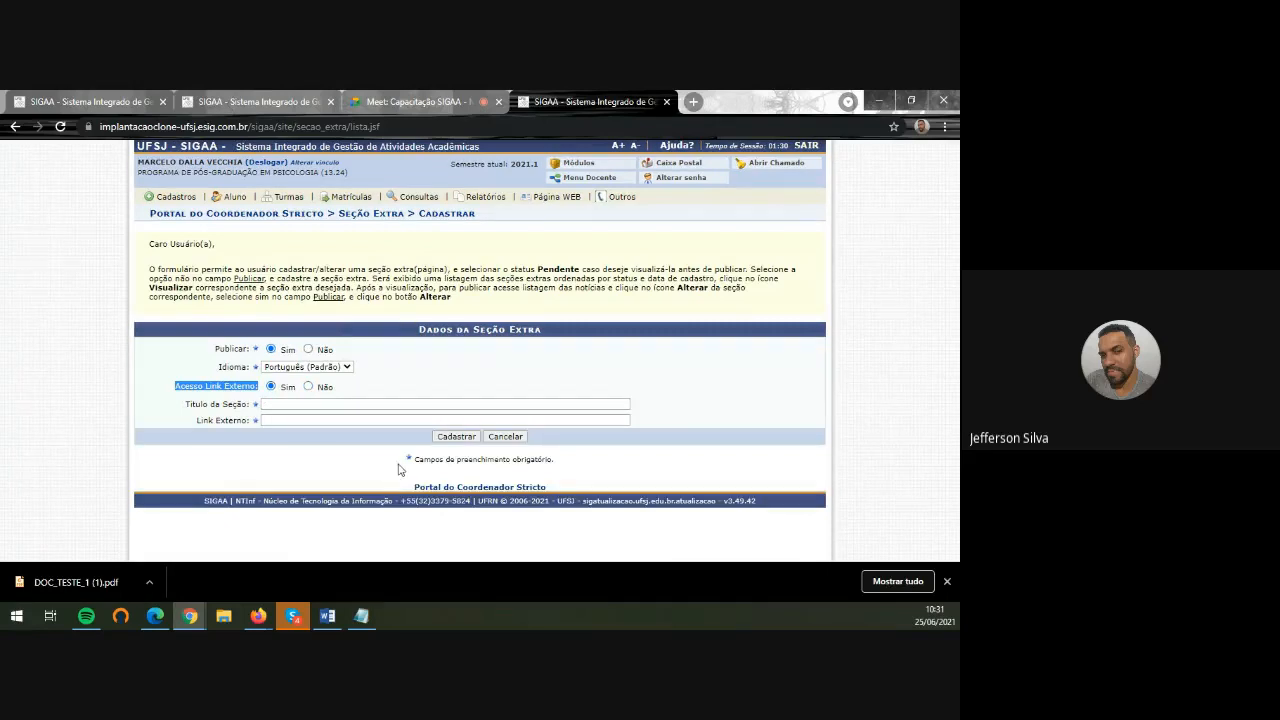
{"action": "left_click", "coordinate": [326, 403]}
{"action": "left_click", "coordinate": [310, 505]}
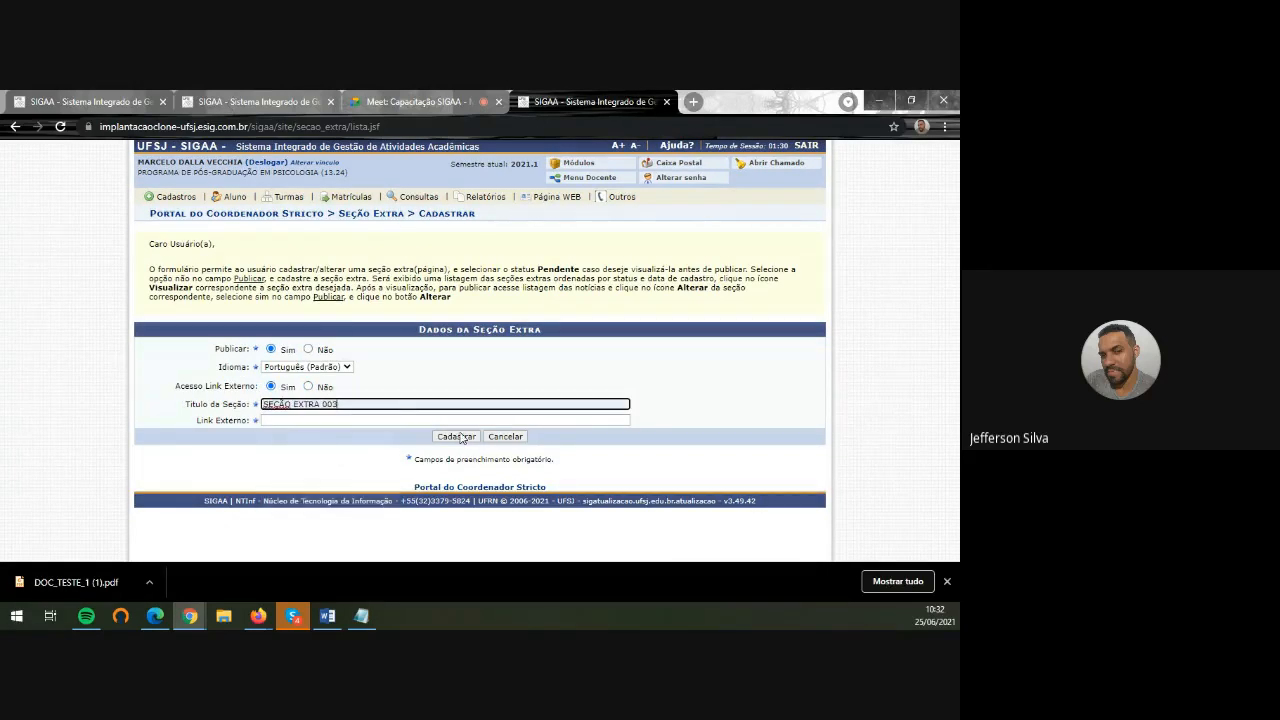
{"action": "key", "text": "BackSpace"}
{"action": "type", "text": "4"}
{"action": "left_click", "coordinate": [431, 419]}
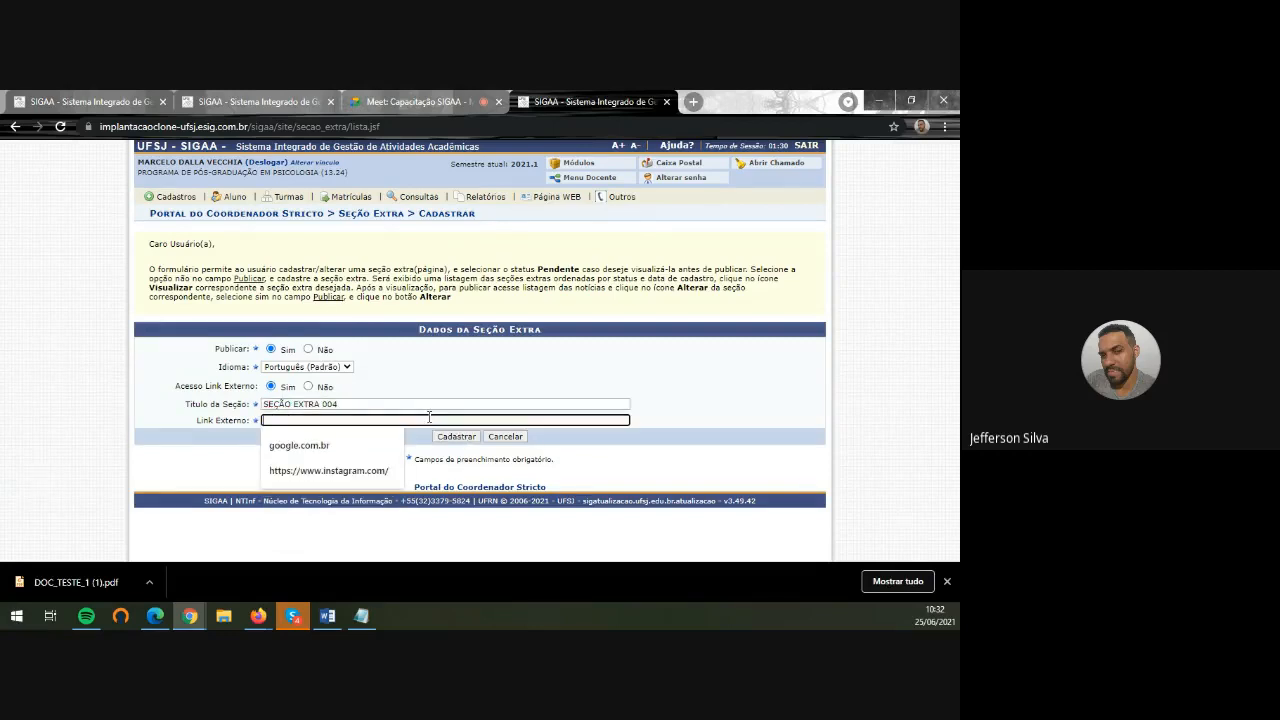
{"action": "left_click", "coordinate": [372, 470]}
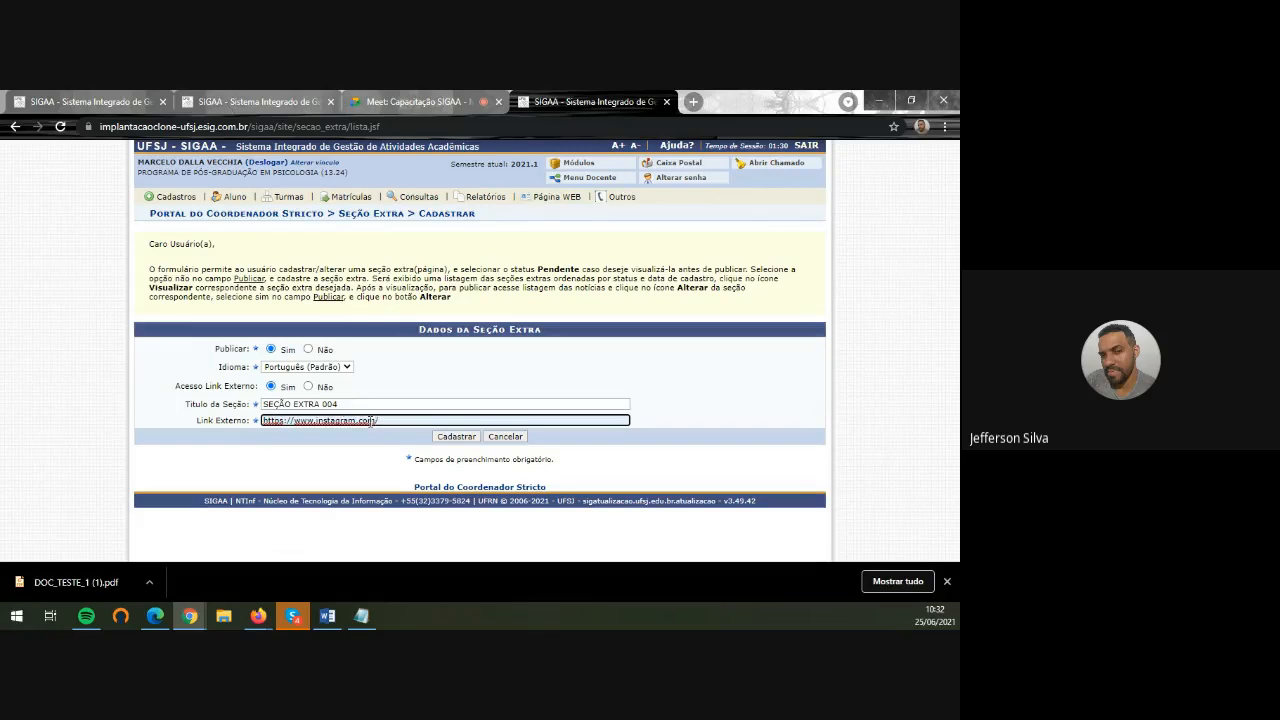
Extend the section title to SEÇÃO EXTRA 004 - EXTERNA and register the section
{"action": "left_click", "coordinate": [366, 405]}
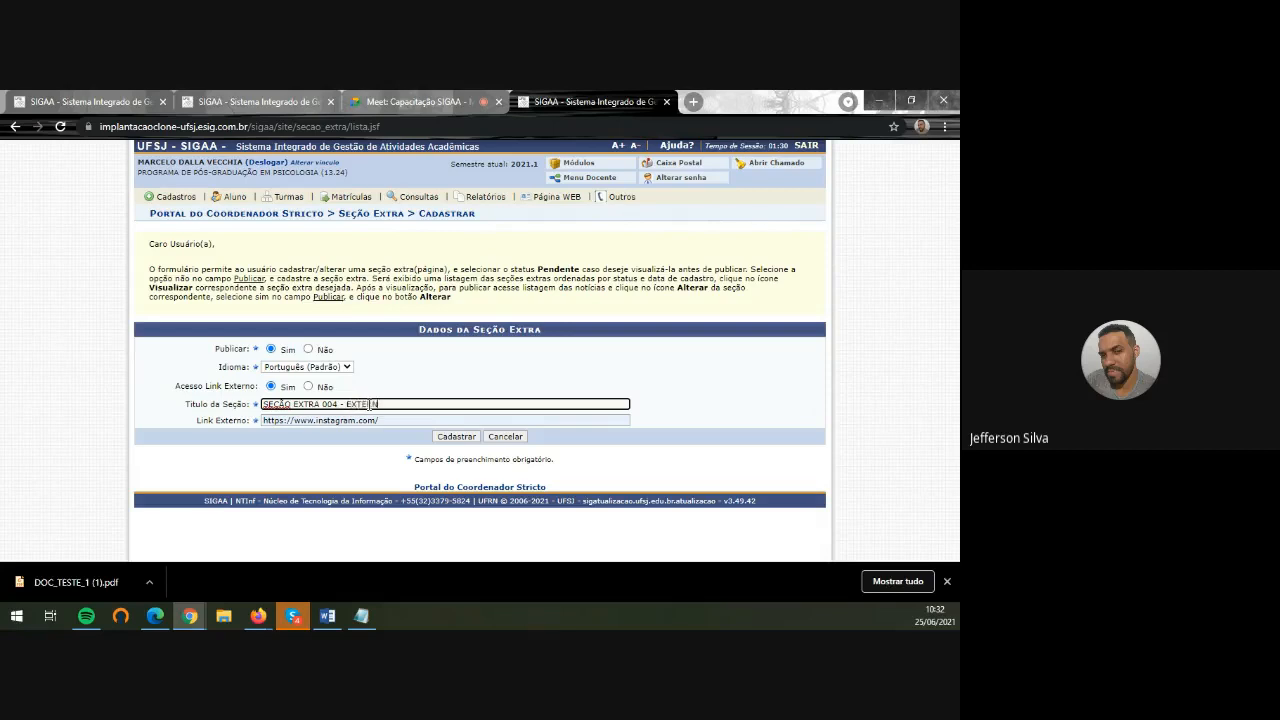
{"action": "left_click", "coordinate": [474, 438]}
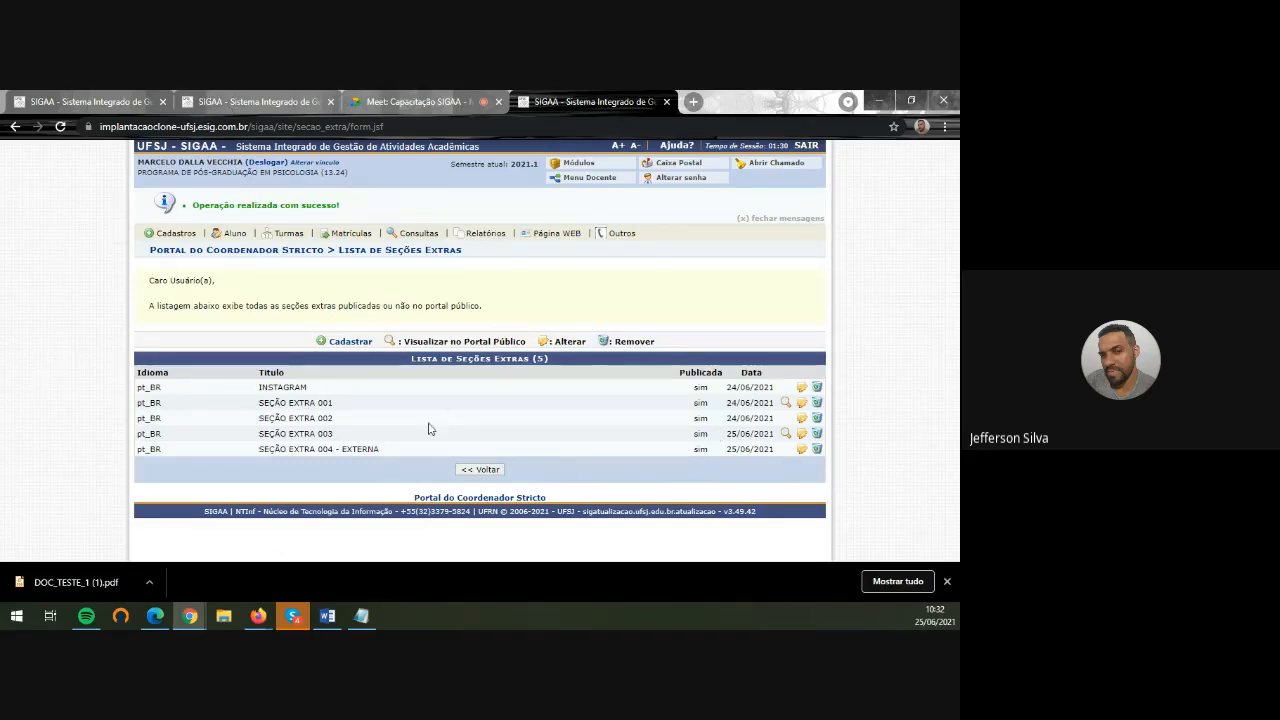
Switch to the program's public portal in Edge, check its extra section entries, view SEÇÃO EXTRA 003's content and return to the home page
{"action": "left_click", "coordinate": [155, 615]}
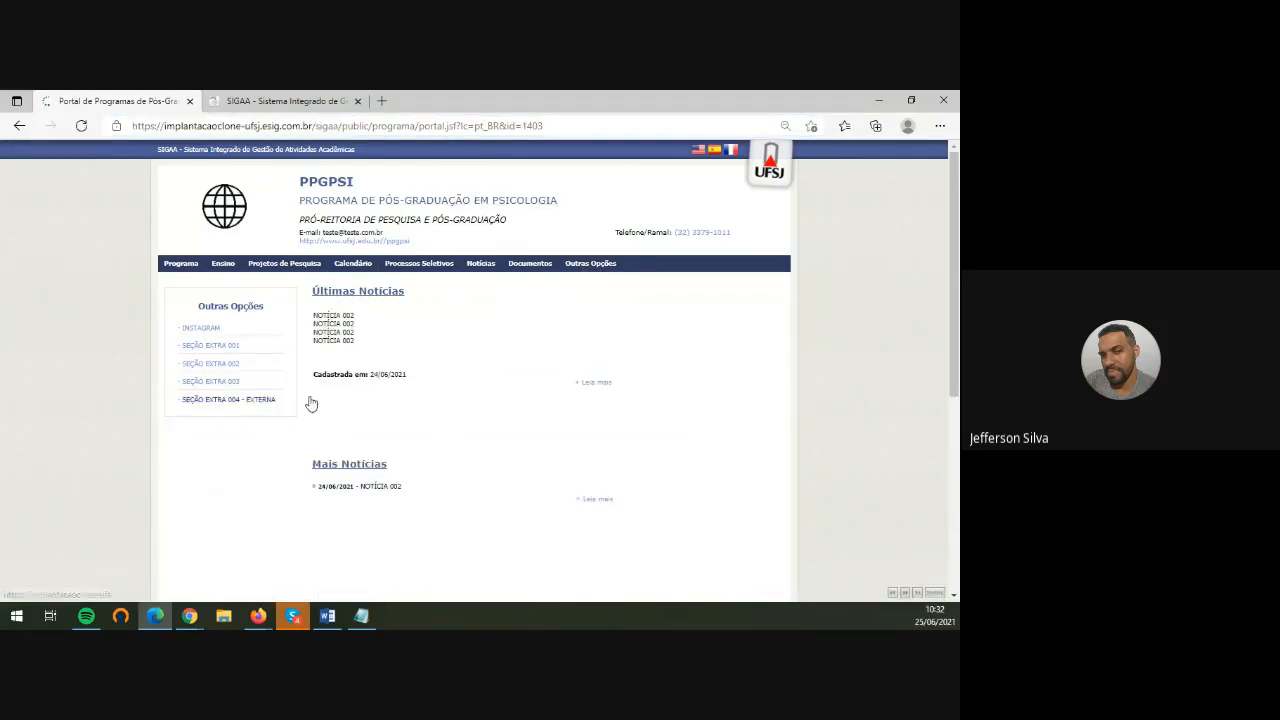
{"action": "mouse_move", "coordinate": [587, 275]}
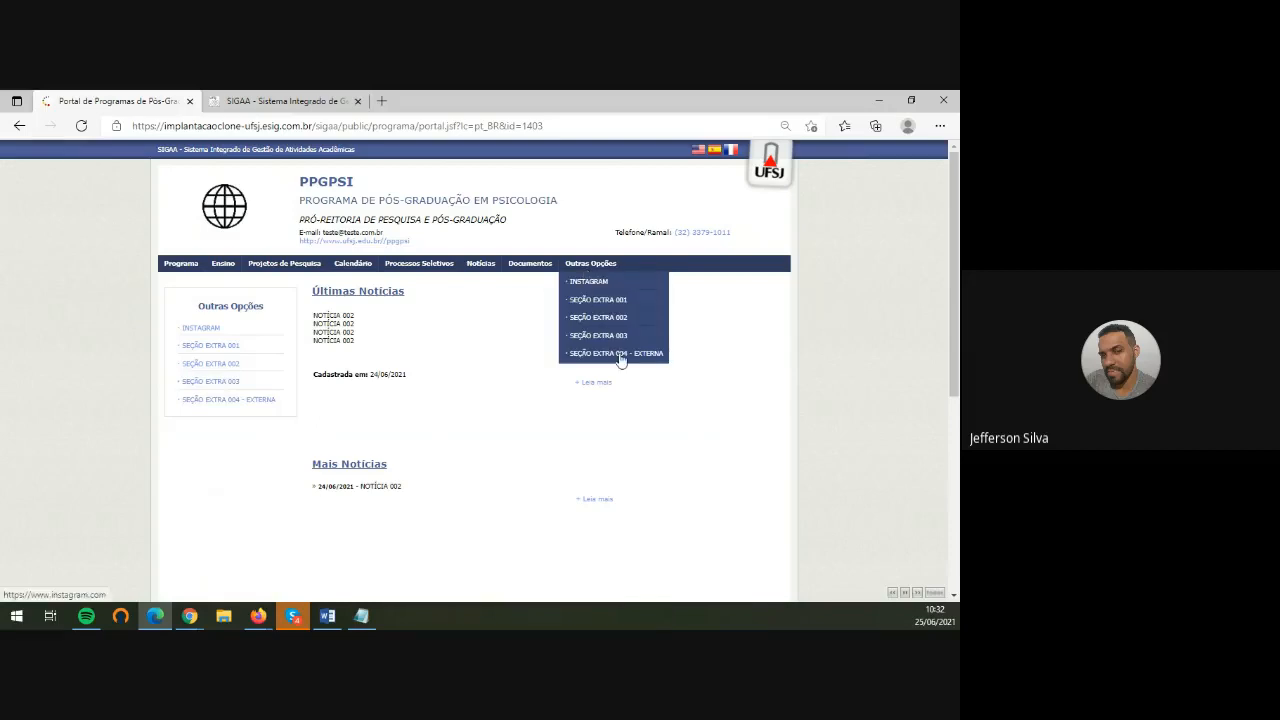
{"action": "left_click", "coordinate": [222, 384]}
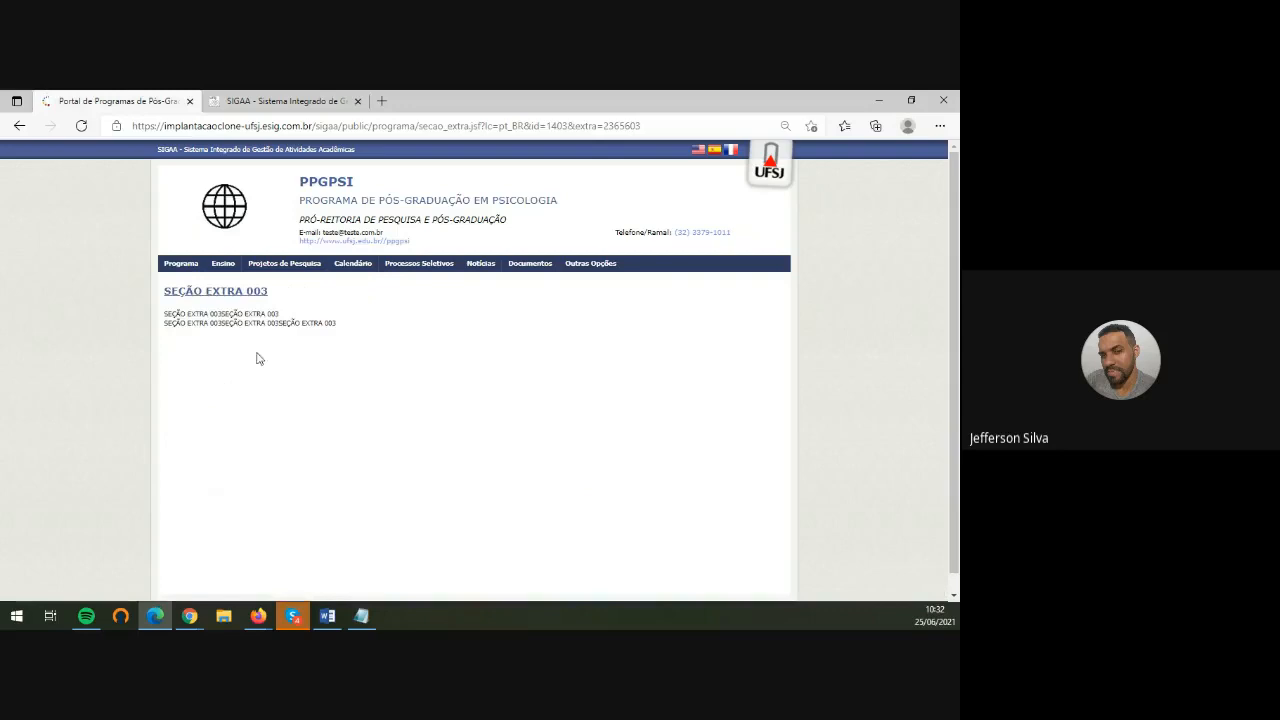
{"action": "left_click_drag", "start_coordinate": [376, 342], "coordinate": [109, 289]}
{"action": "left_click", "coordinate": [19, 125]}
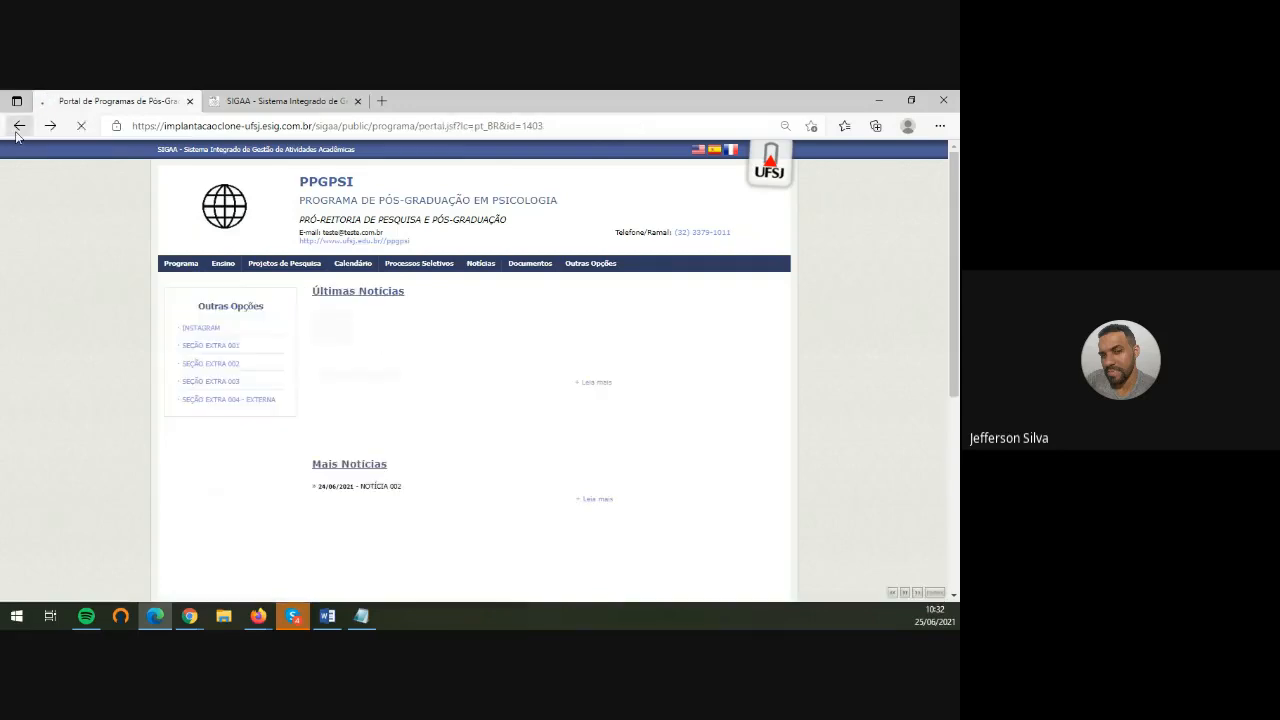
Open SEÇÃO EXTRA 004 - EXTERNA, check the address it leads to and return to the program's public portal
{"action": "left_click", "coordinate": [249, 405]}
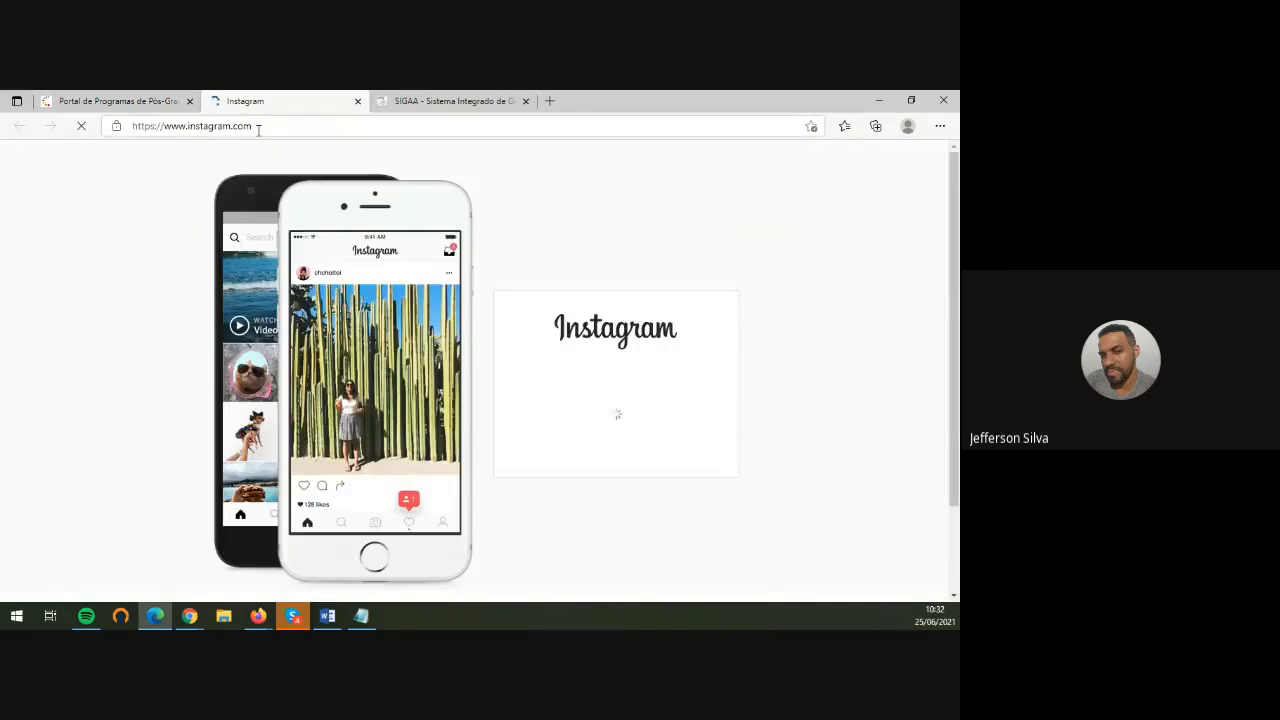
{"action": "left_click", "coordinate": [258, 128]}
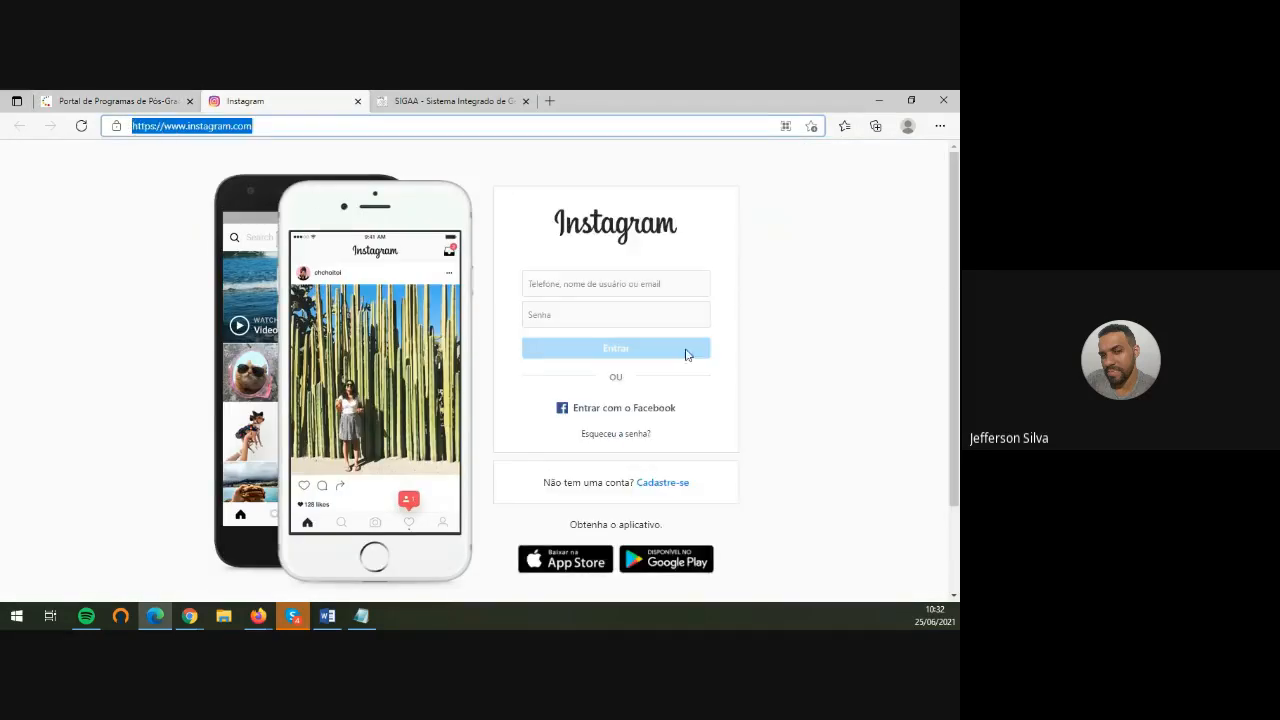
{"action": "left_click", "coordinate": [141, 106]}
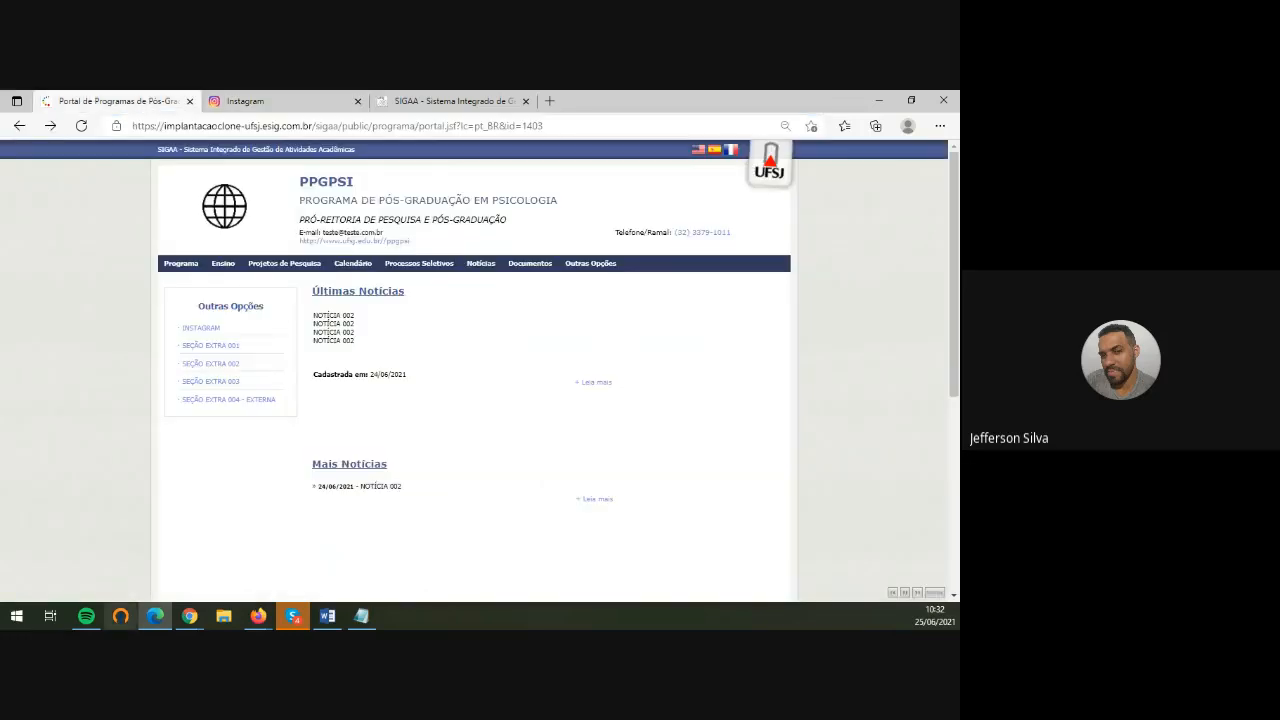
Switch back to the coordinator portal in Chrome and review the Página WEB options for presentation, documents, news and other options
{"action": "mouse_move", "coordinate": [186, 617]}
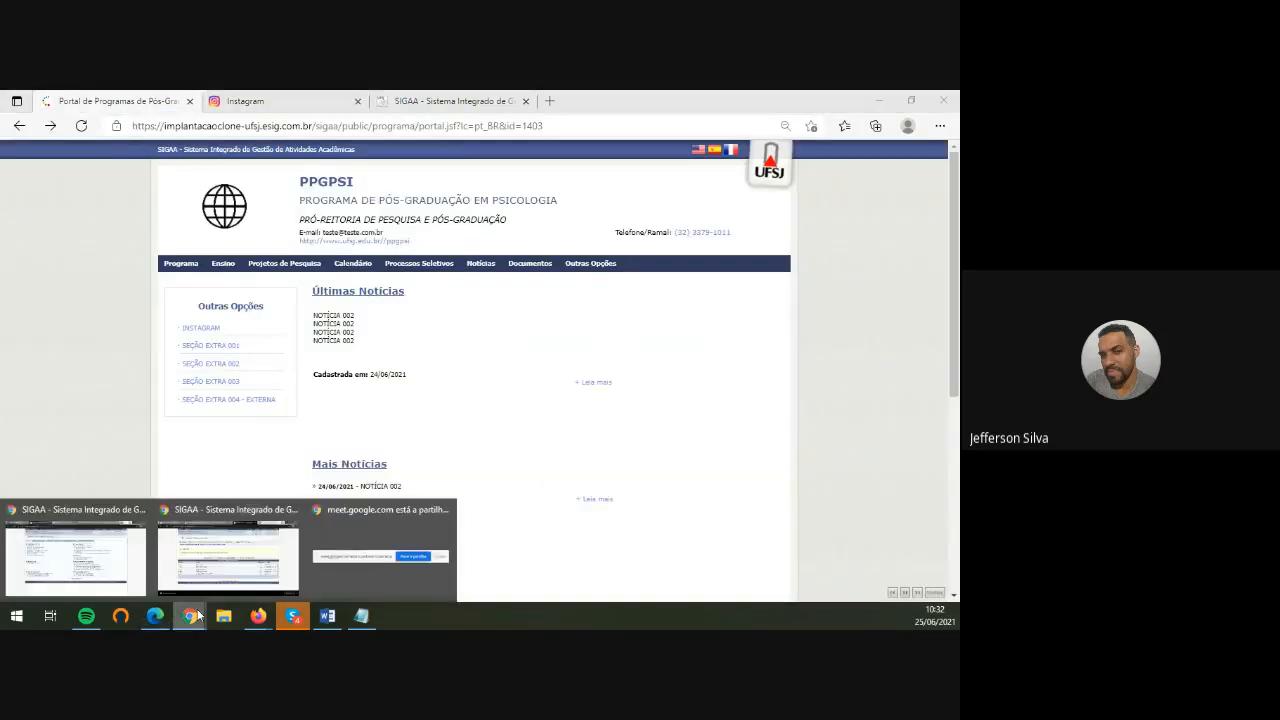
{"action": "left_click", "coordinate": [236, 567]}
{"action": "mouse_move", "coordinate": [556, 233]}
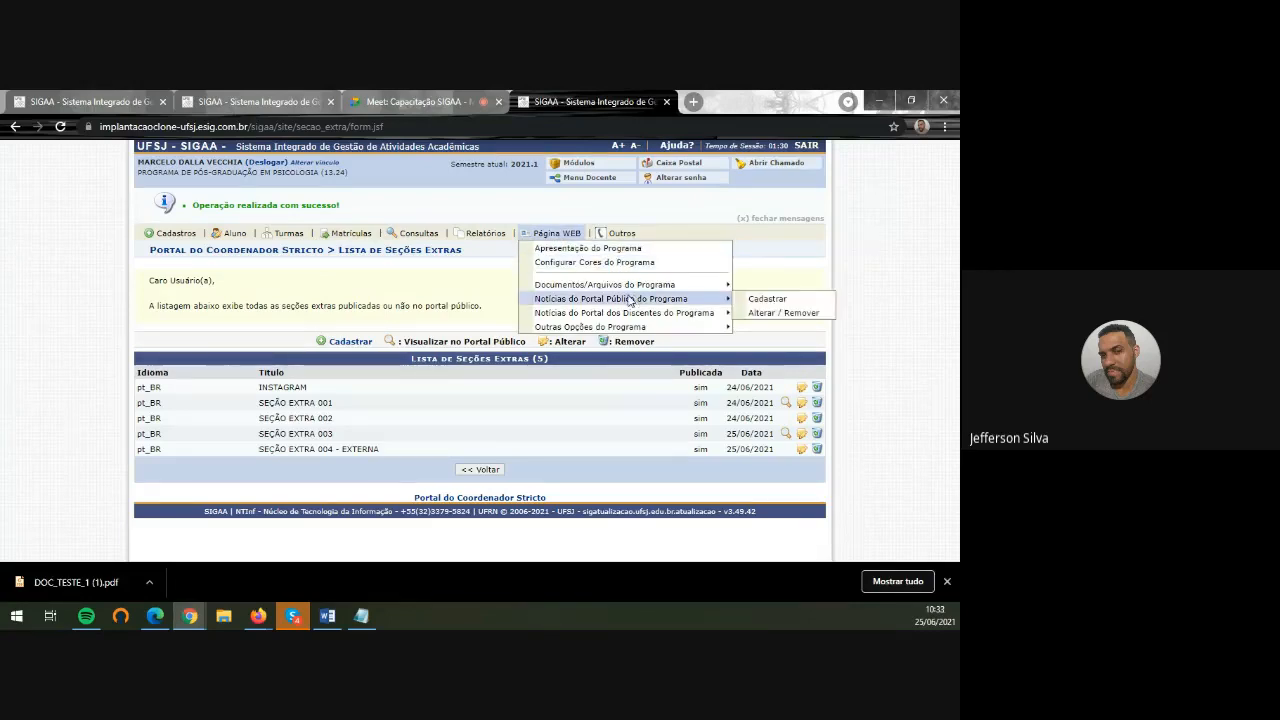
{"action": "mouse_move", "coordinate": [648, 328]}
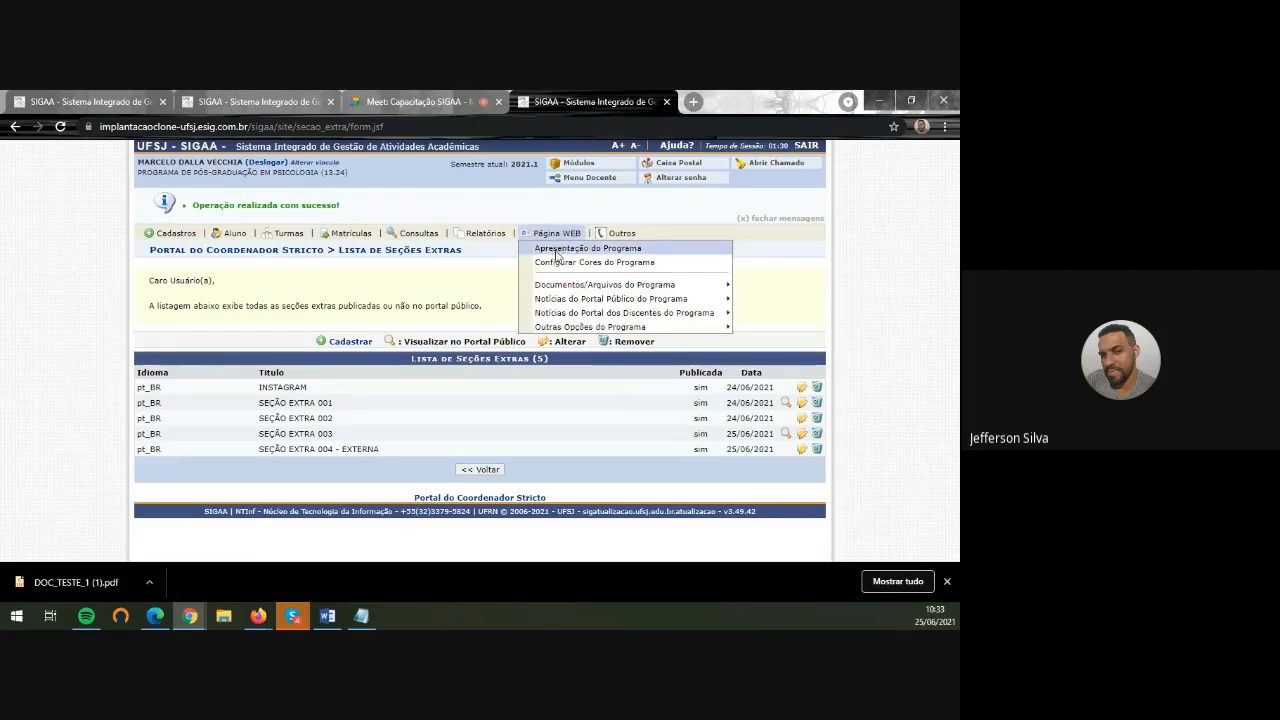
{"action": "mouse_move", "coordinate": [651, 288]}
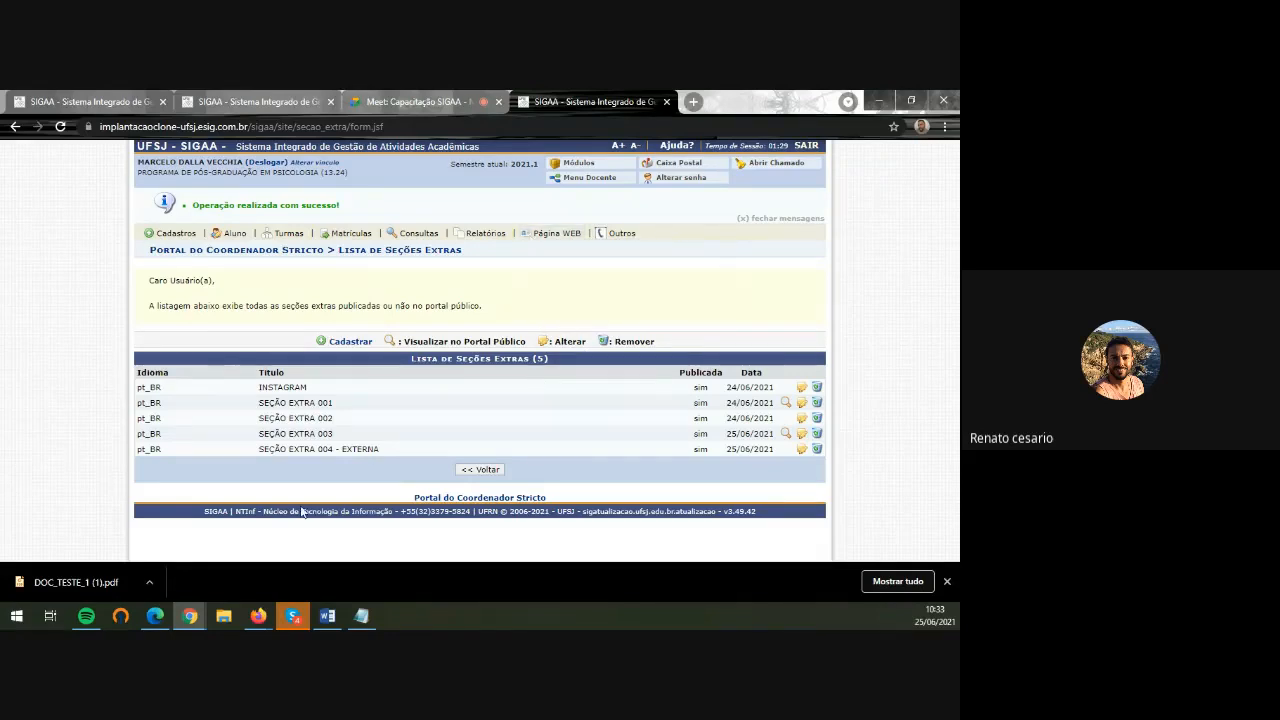
Switch to the public portal in Edge and review its Programa, Documentos and Outras Opções entries
{"action": "left_click", "coordinate": [157, 617]}
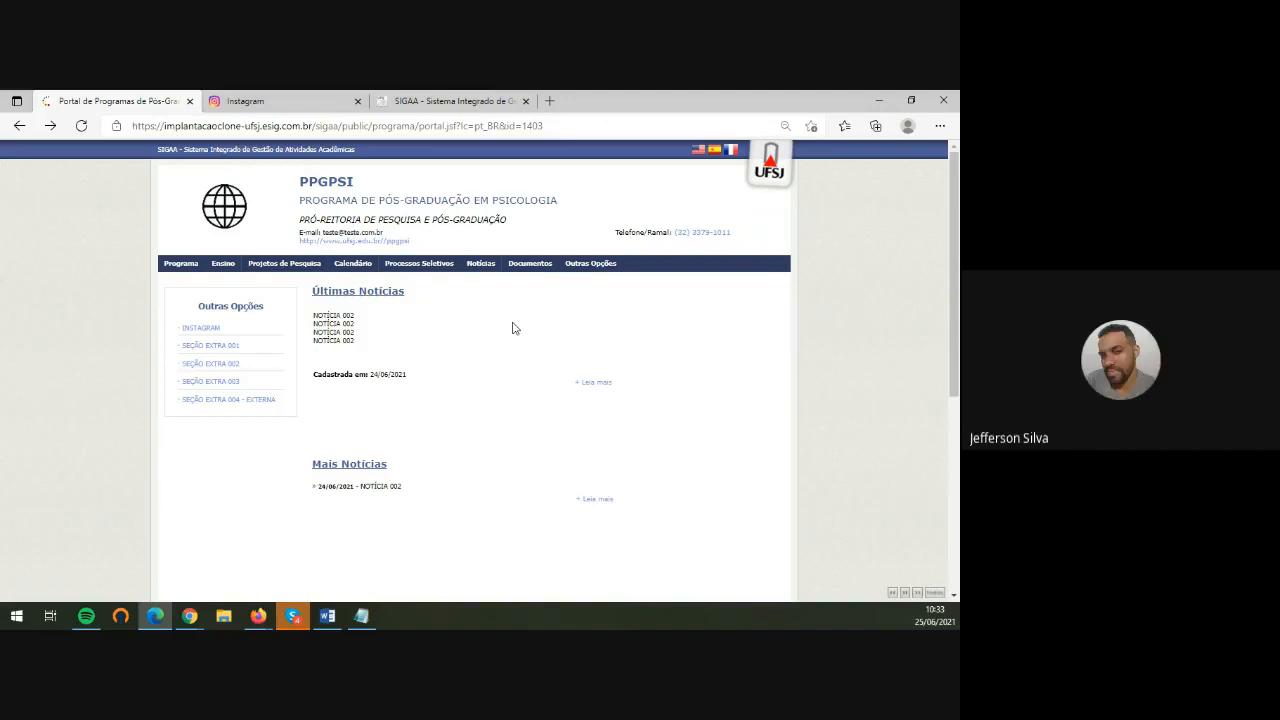
{"action": "mouse_move", "coordinate": [181, 281]}
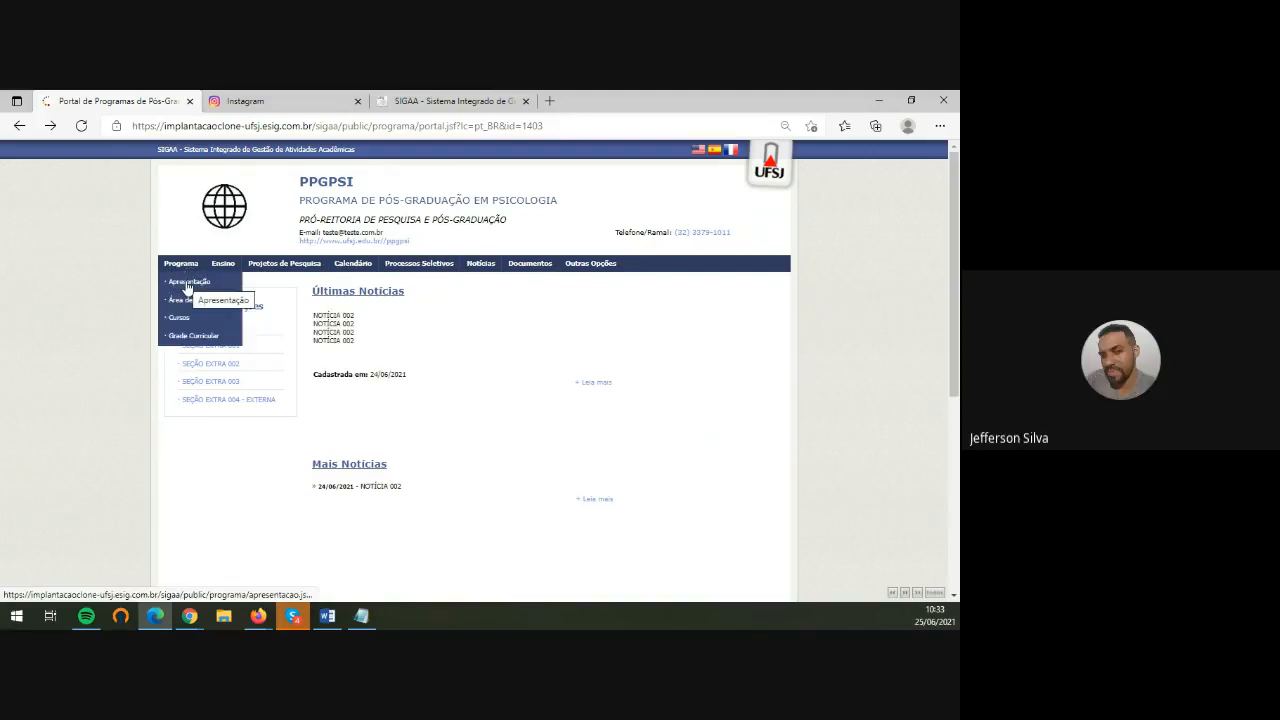
{"action": "mouse_move", "coordinate": [540, 278]}
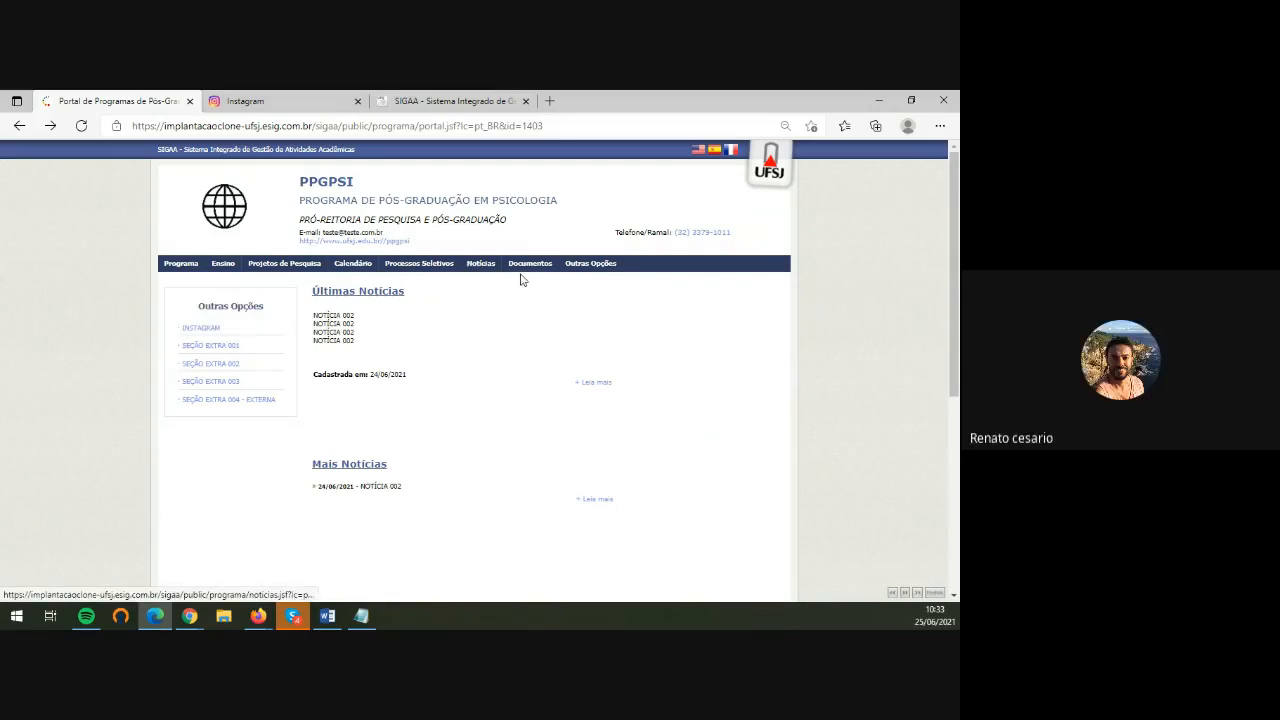
{"action": "mouse_move", "coordinate": [590, 266]}
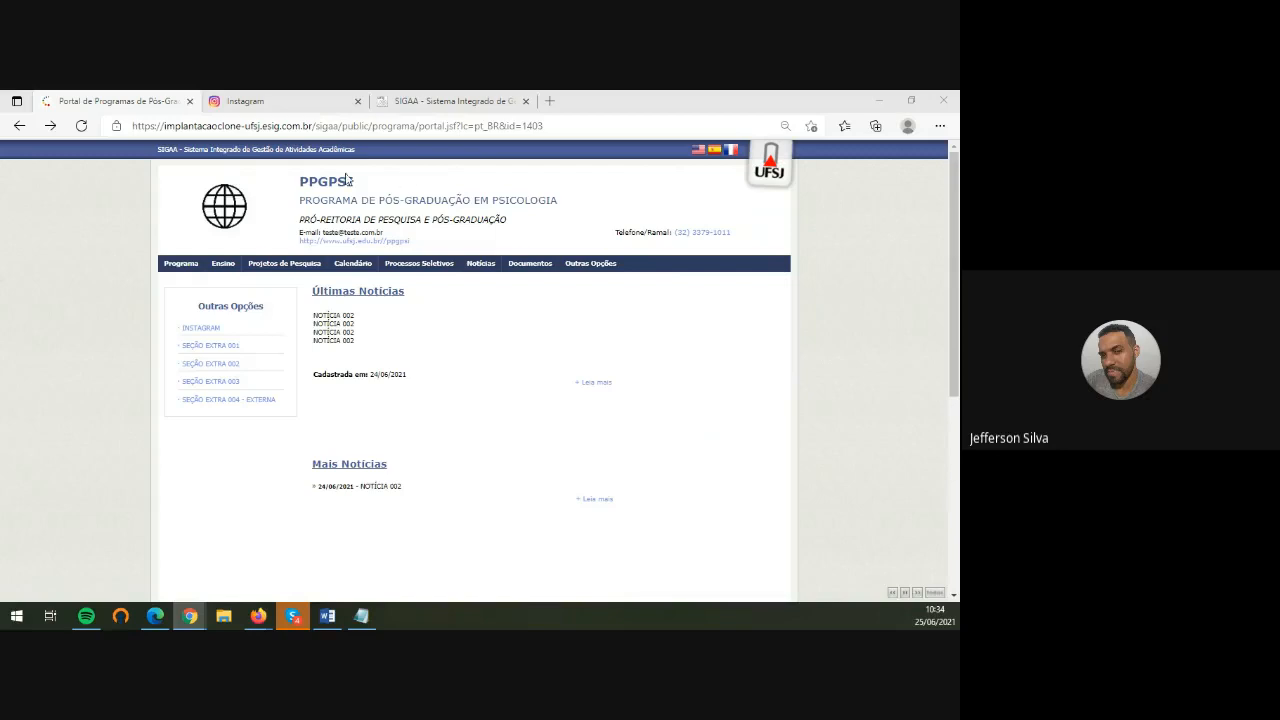
Load the copied address of UFRN's GEOCERES program page in a new tab and examine its Outras Opções entries
{"action": "left_click", "coordinate": [548, 104]}
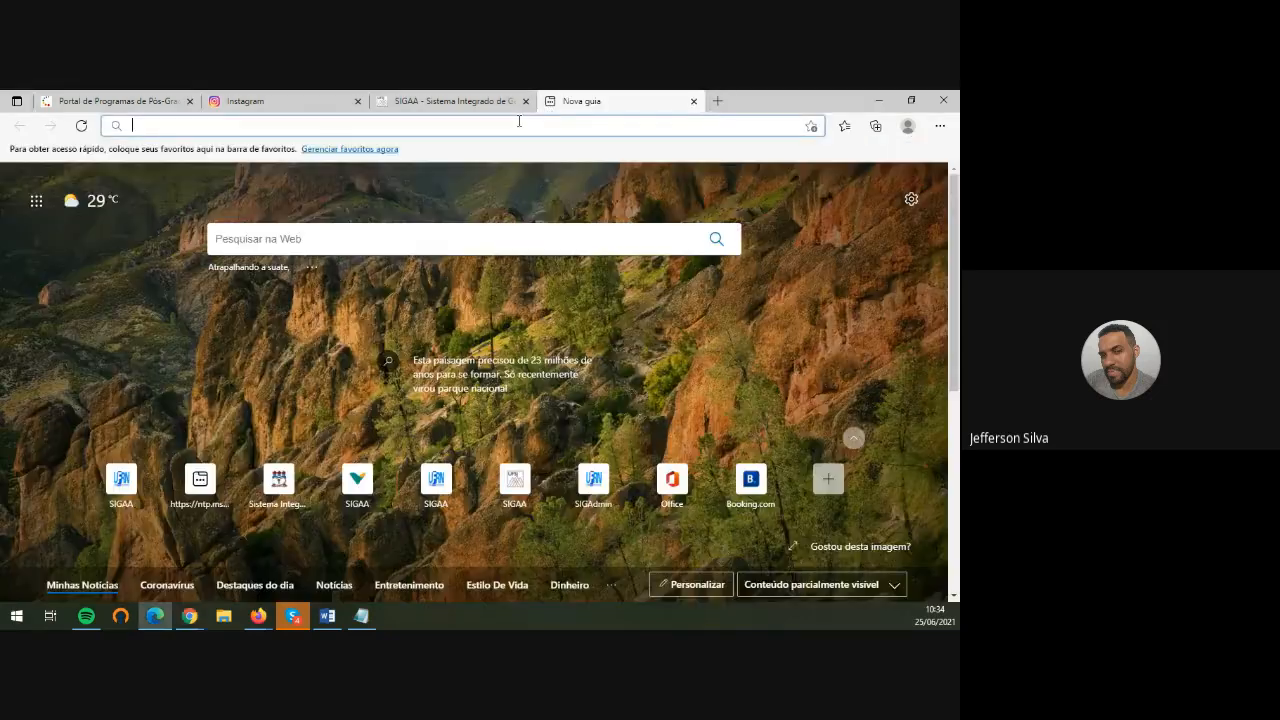
{"action": "key", "text": "ctrl+v"}
{"action": "key", "text": "Return"}
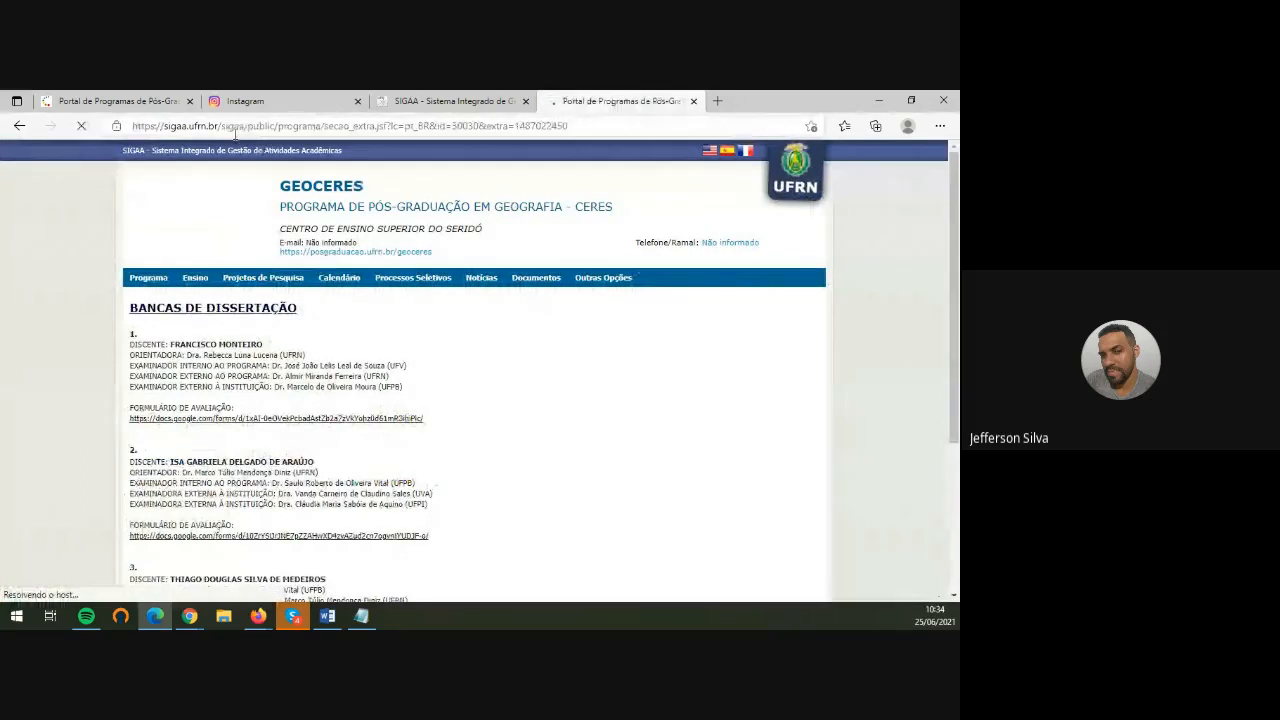
{"action": "mouse_move", "coordinate": [612, 281]}
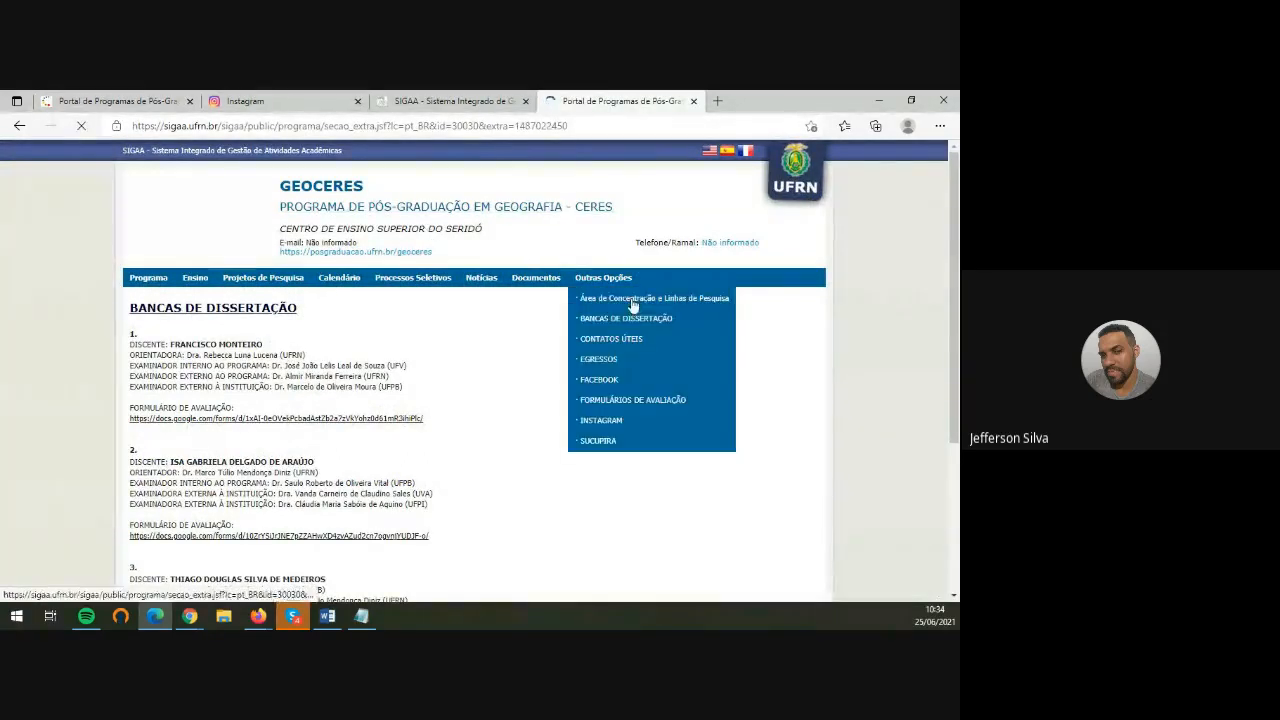